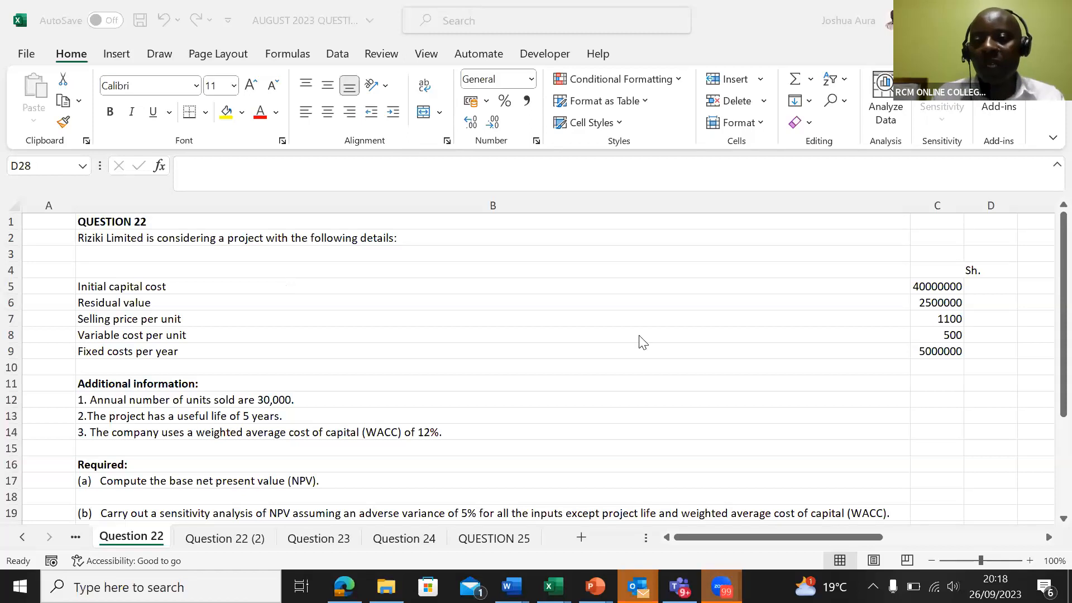
# Format the project figures in C5:C9 with the comma number style
pyautogui.click(932, 286)
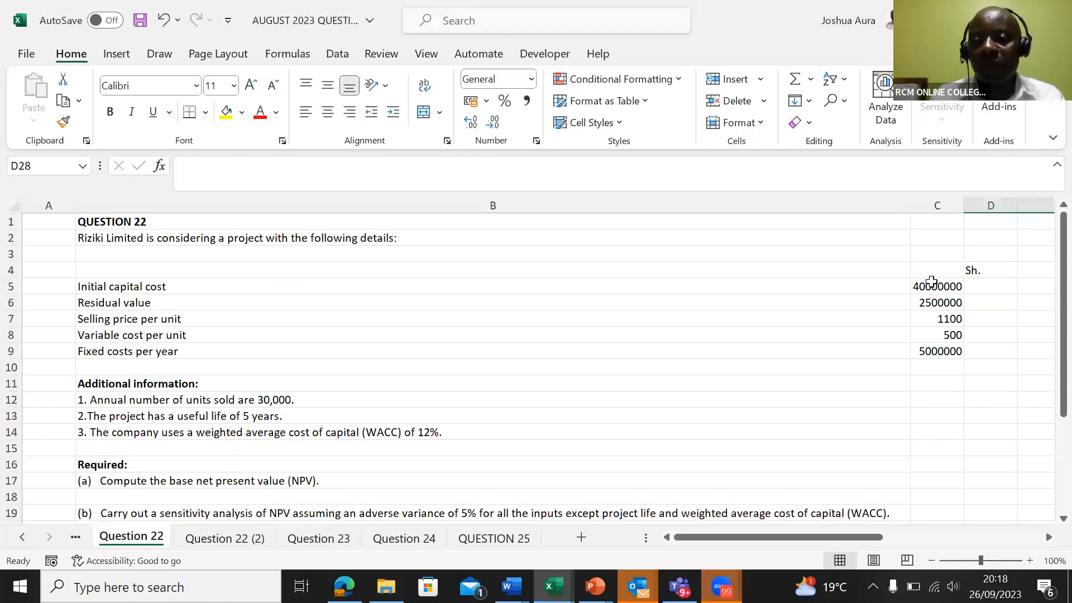
pyautogui.click(931, 282)
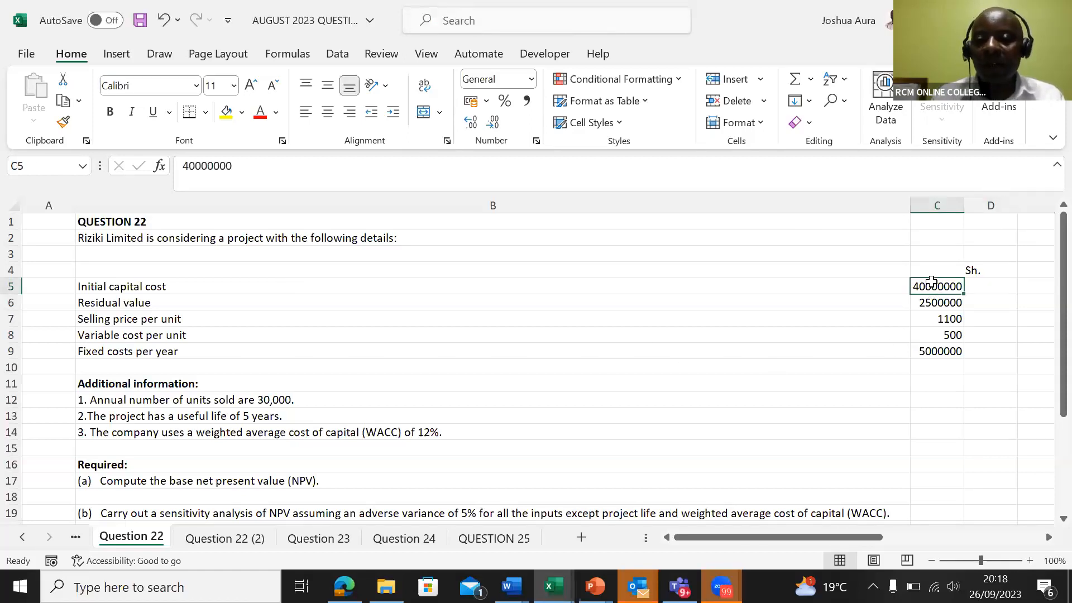
pyautogui.hotkey('ctrl', 'shift', 'Down')
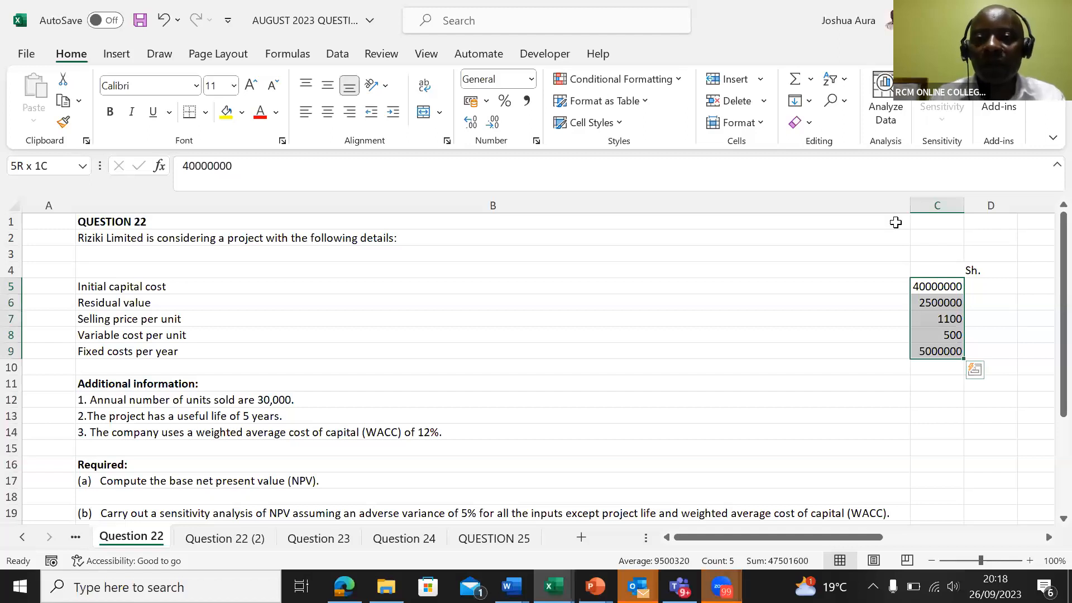
pyautogui.click(526, 100)
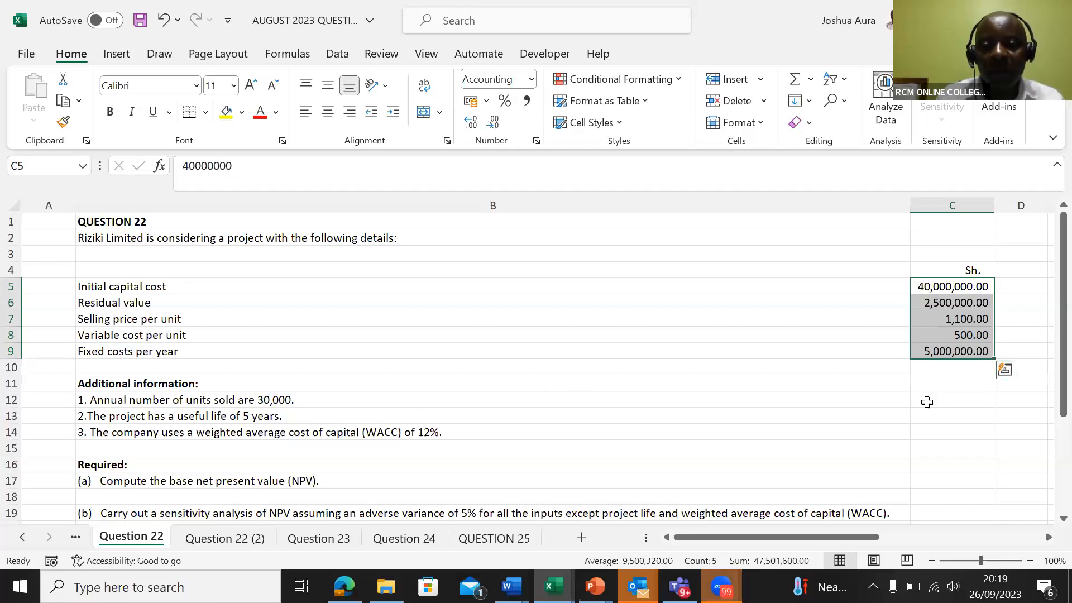
# Enter 30,000 annual units in C12, a useful life of 5 in C13 and a WACC of 12% in C14
pyautogui.click(932, 402)
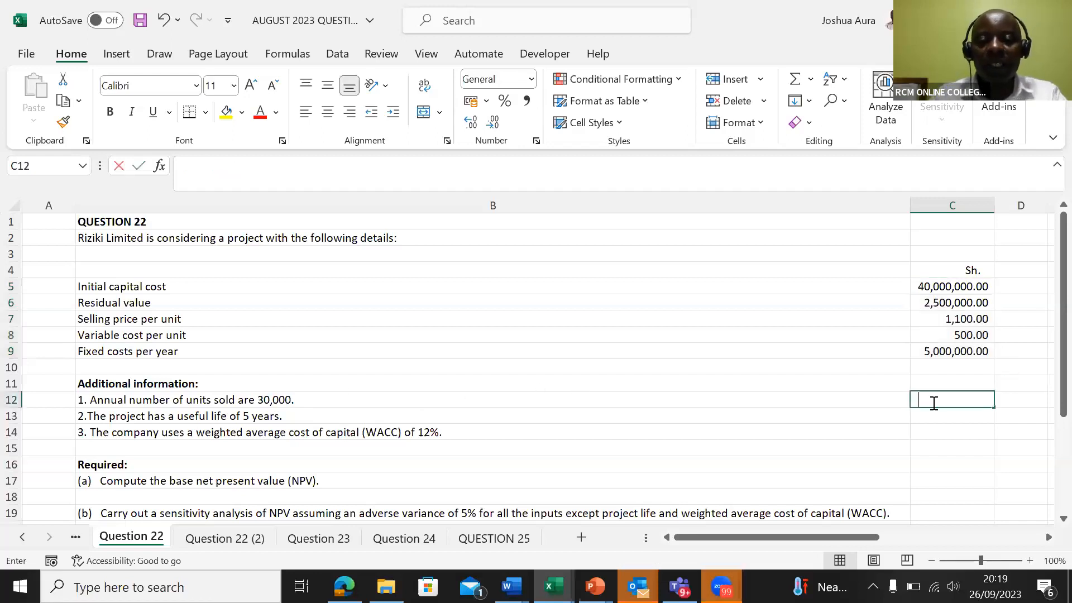
pyautogui.write('30,000')
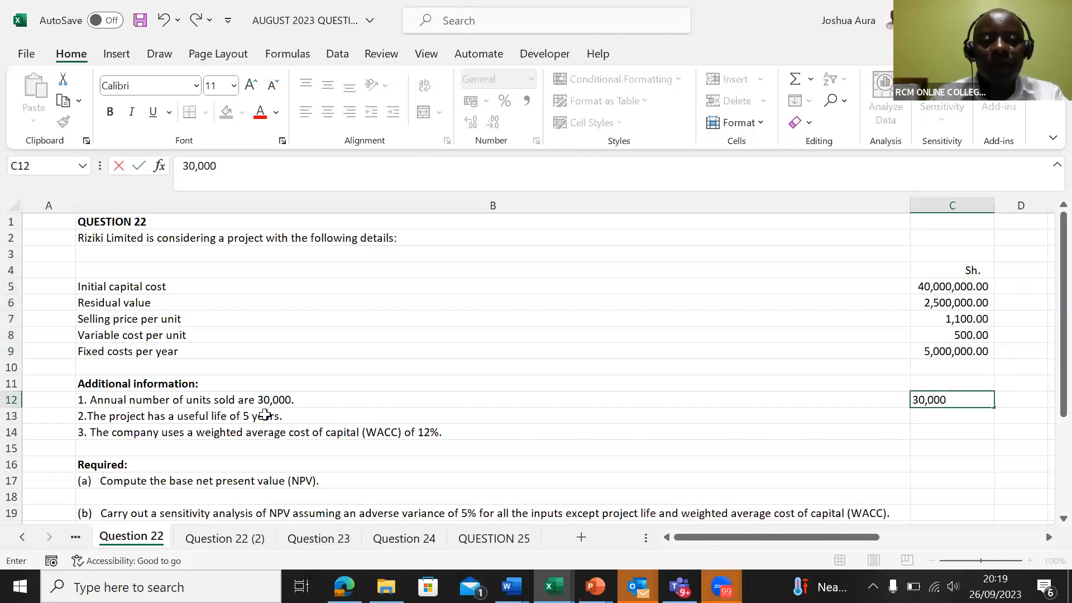
pyautogui.click(937, 420)
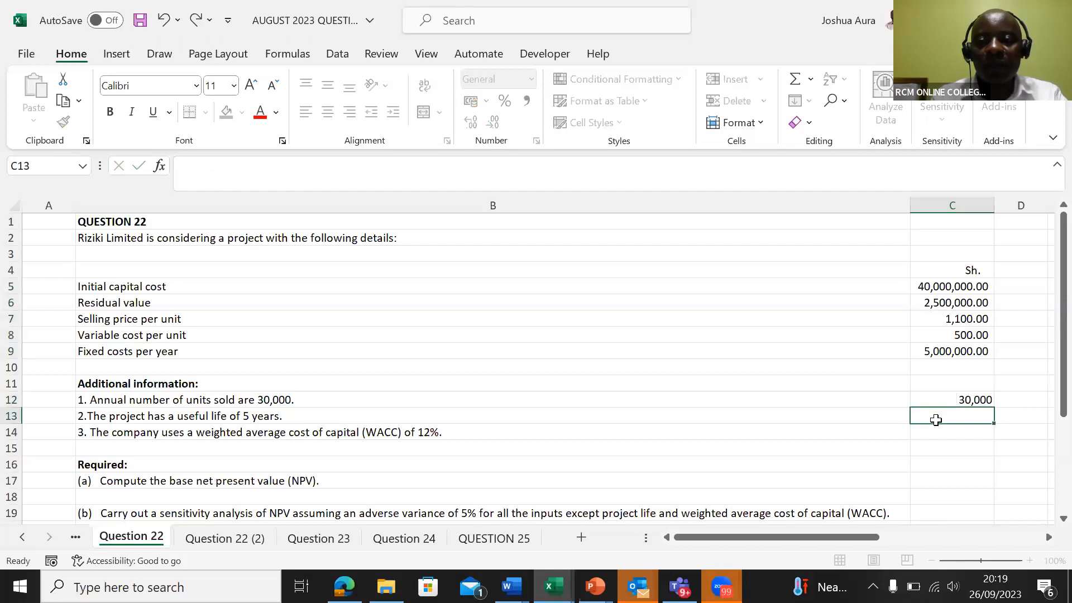
pyautogui.write('5')
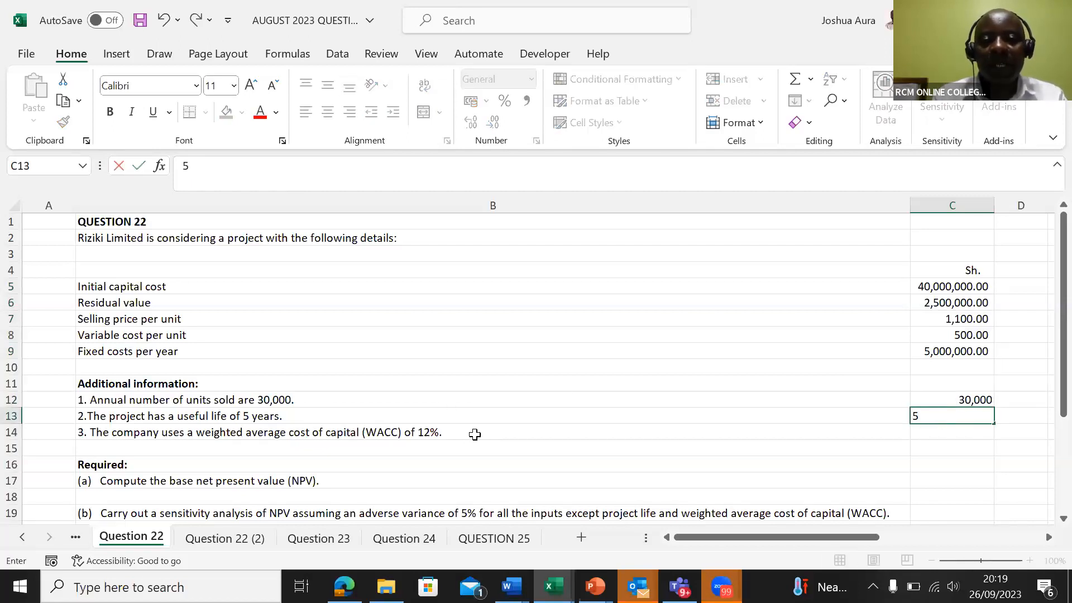
pyautogui.click(948, 437)
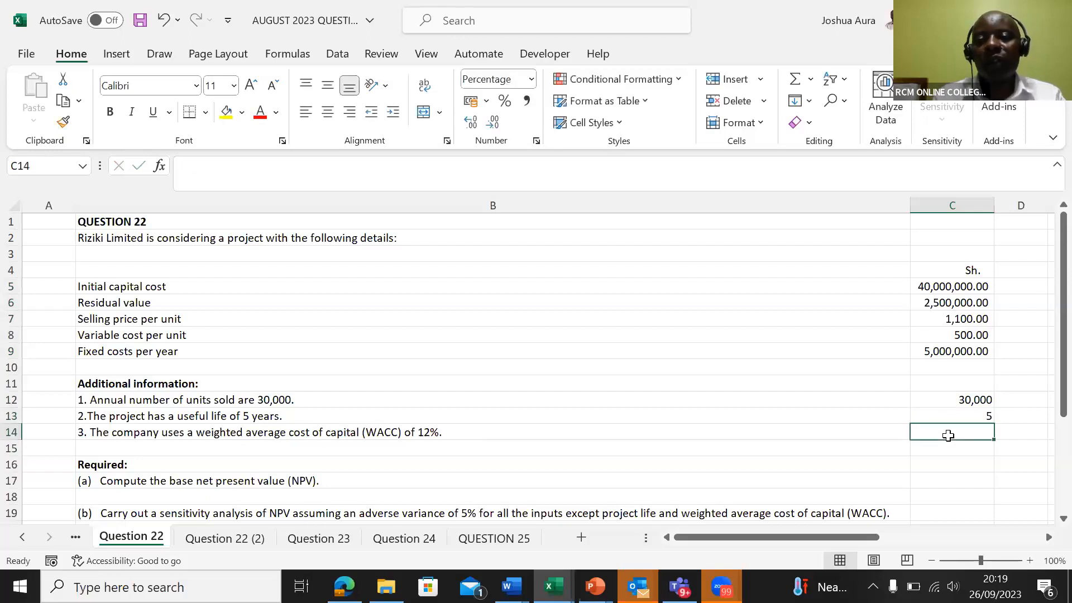
pyautogui.write('12')
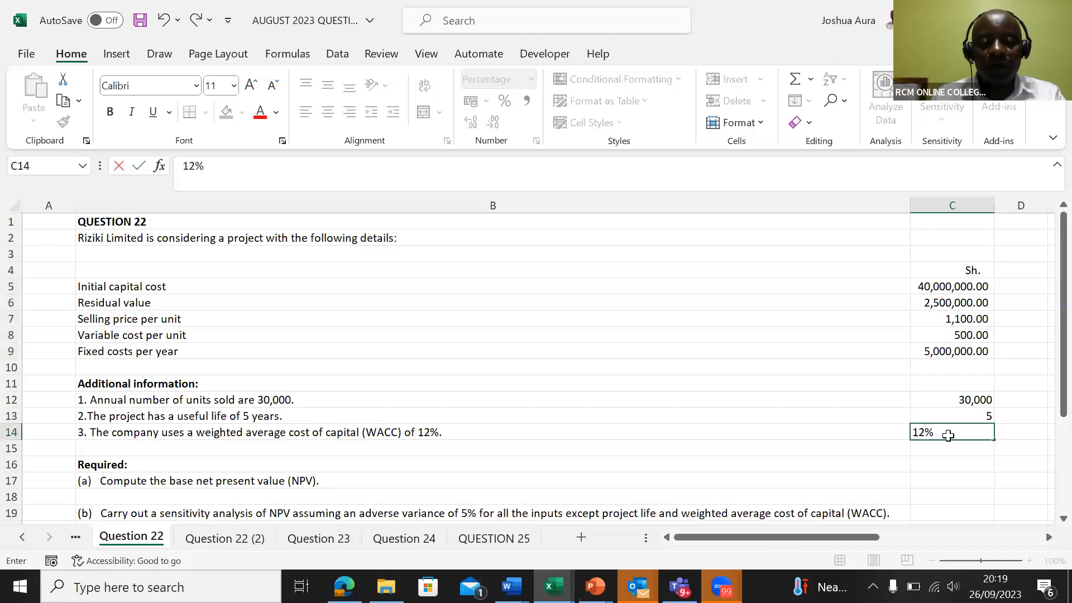
pyautogui.press('Tab')
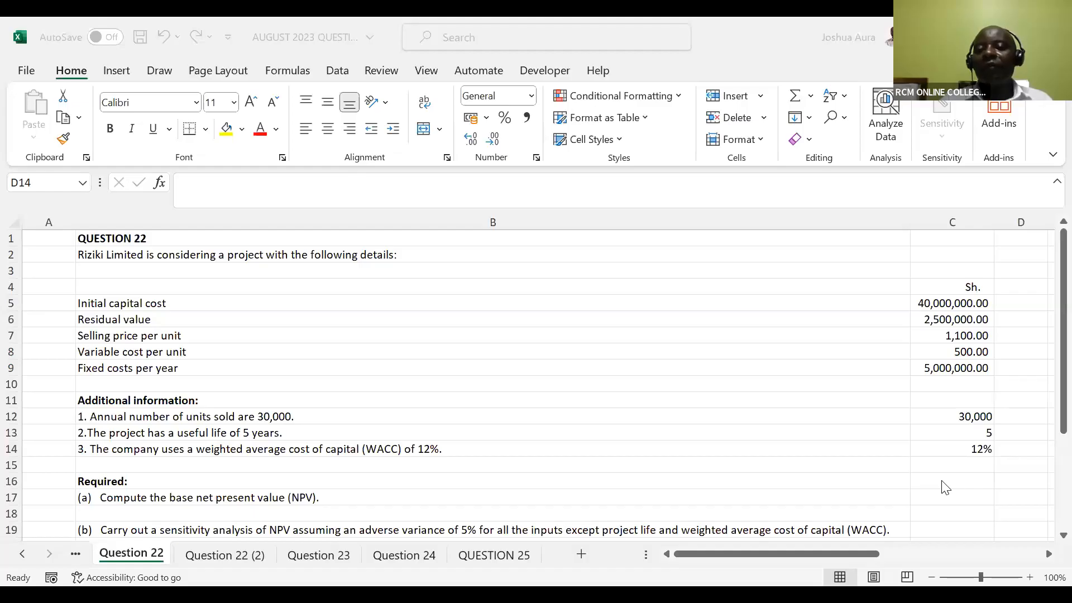
# Enter the note "Profit=(price-vc)*Qty-fixed cost" in C16, beside the Required heading
pyautogui.click(944, 486)
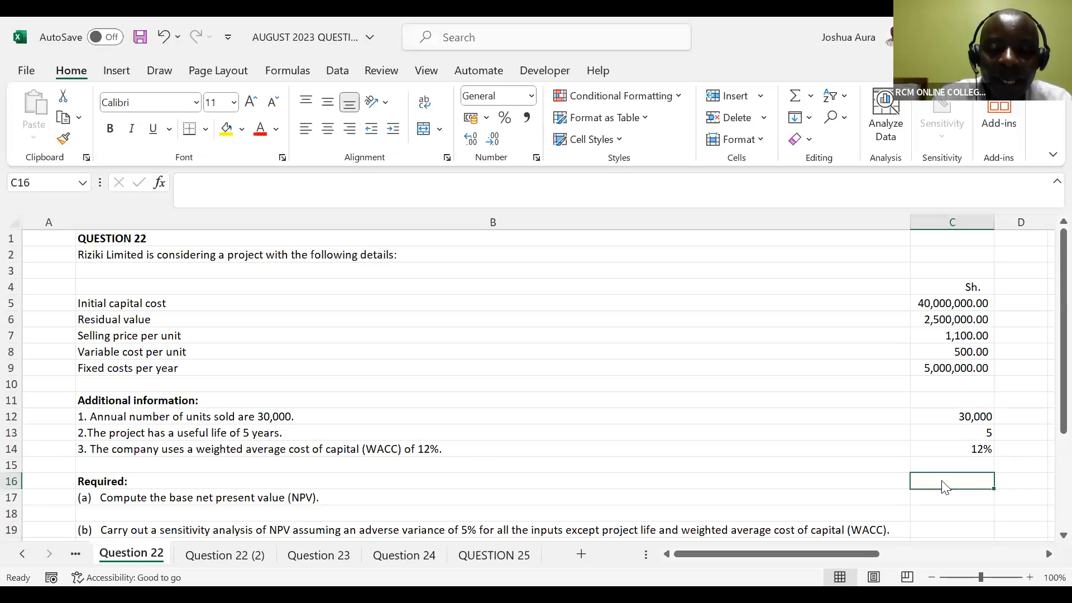
pyautogui.write('Prof')
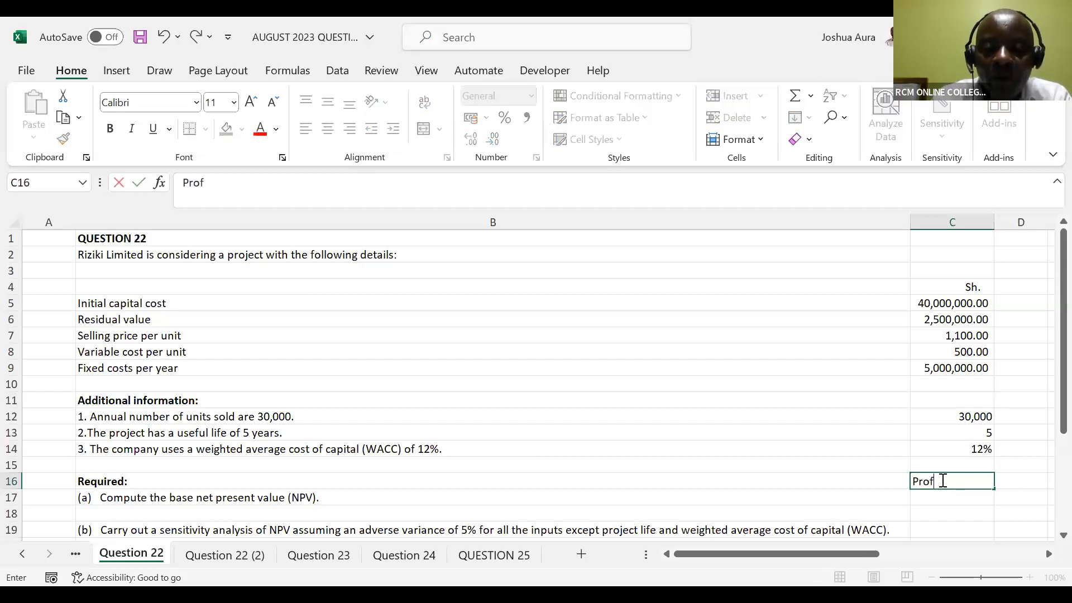
pyautogui.write('it')
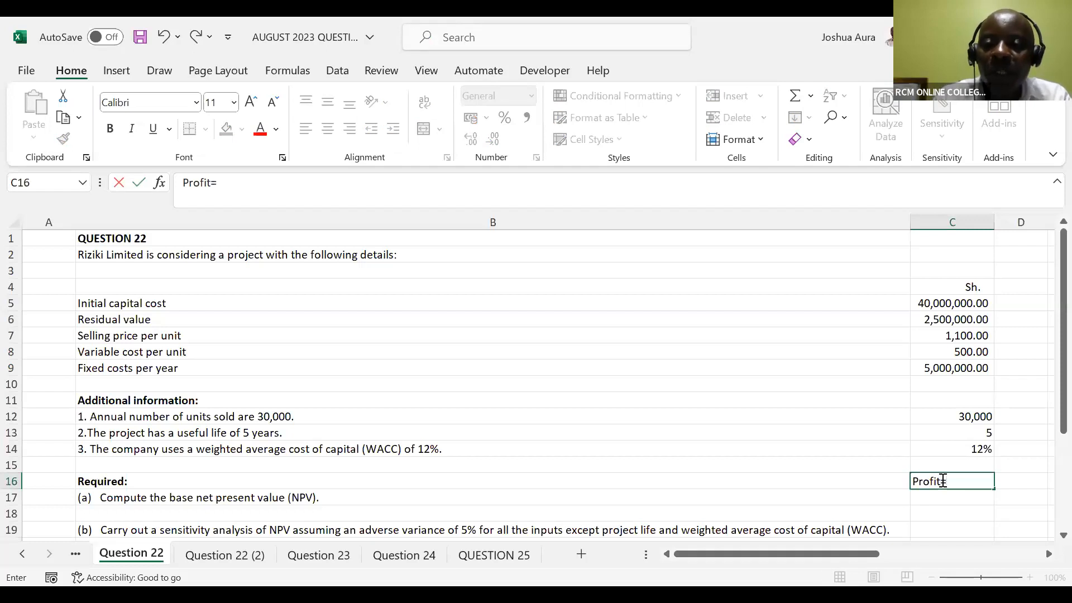
pyautogui.write('=(')
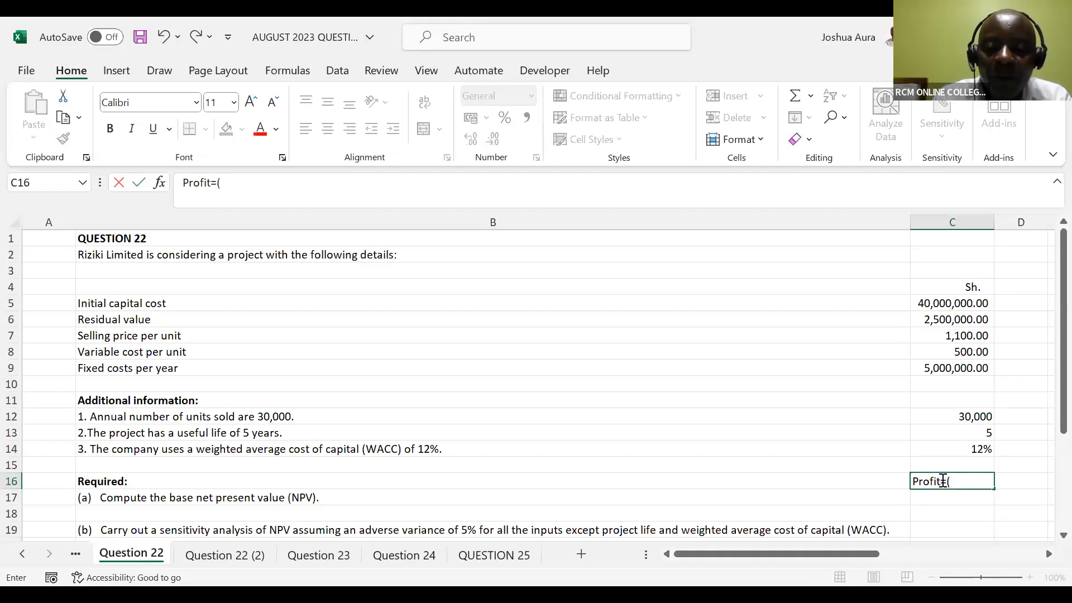
pyautogui.write('price')
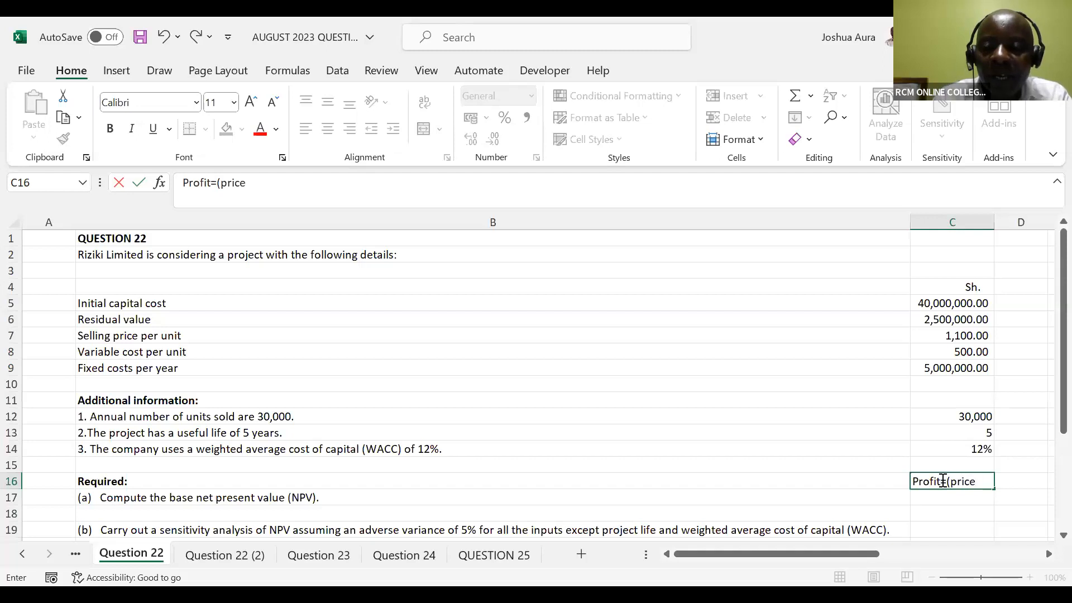
pyautogui.write('-v')
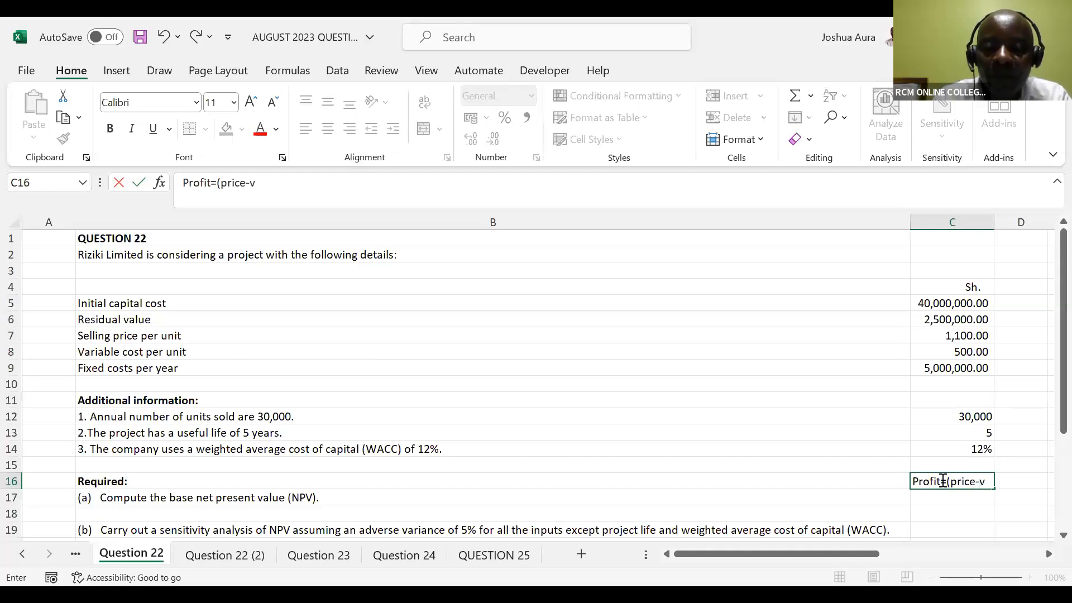
pyautogui.write('c)*')
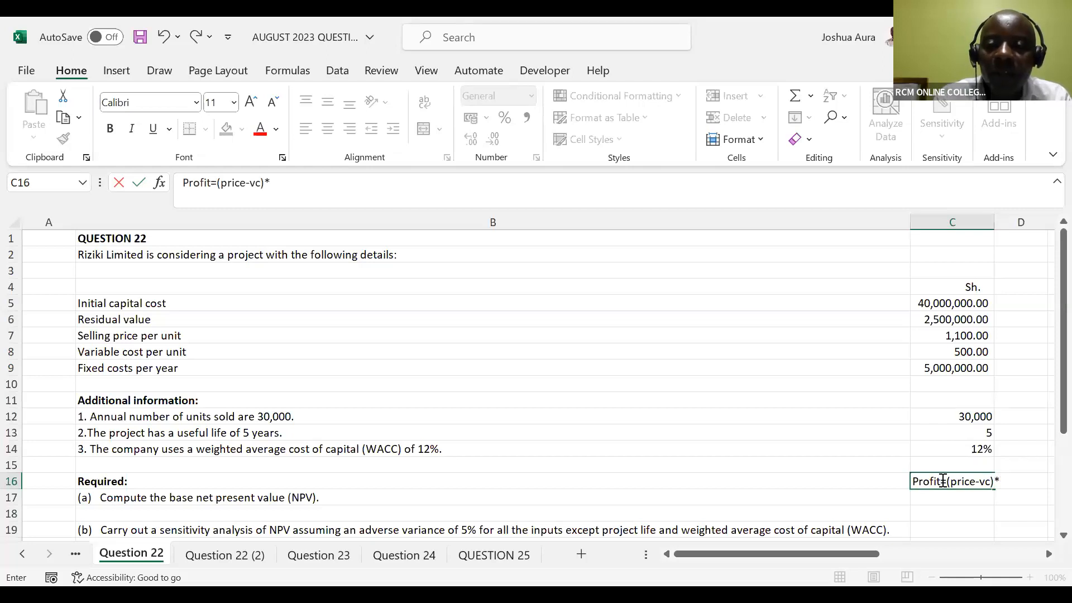
pyautogui.write('Qty-fix')
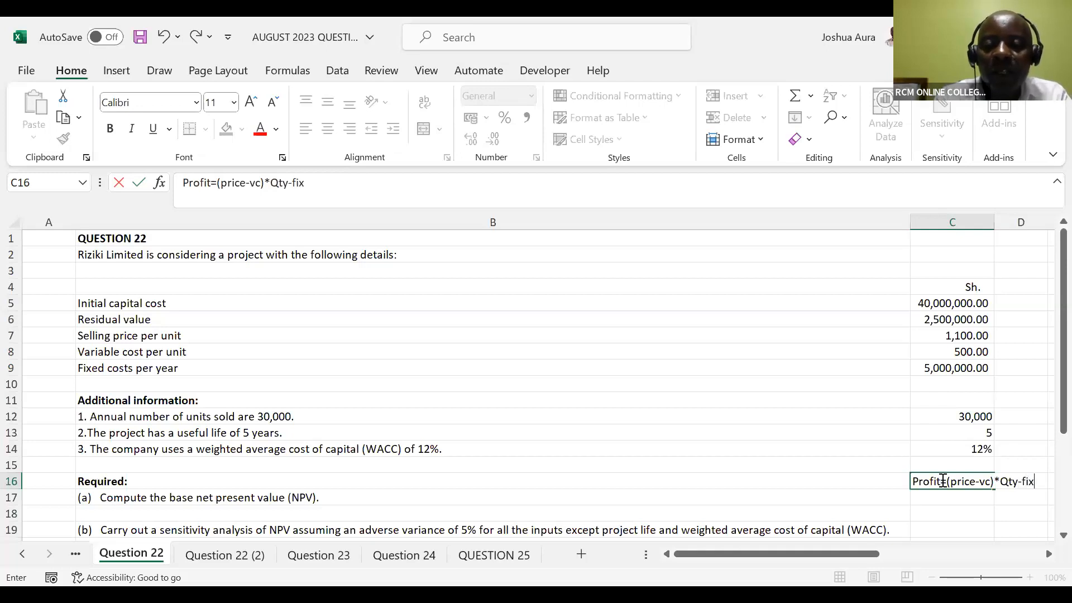
pyautogui.write('ed cost')
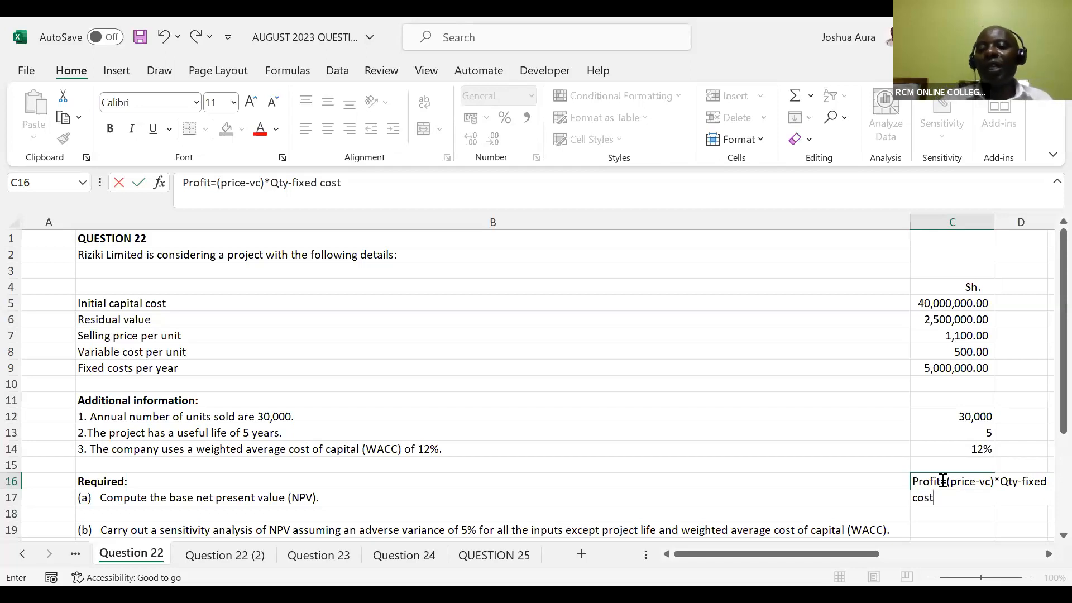
pyautogui.press('Return')
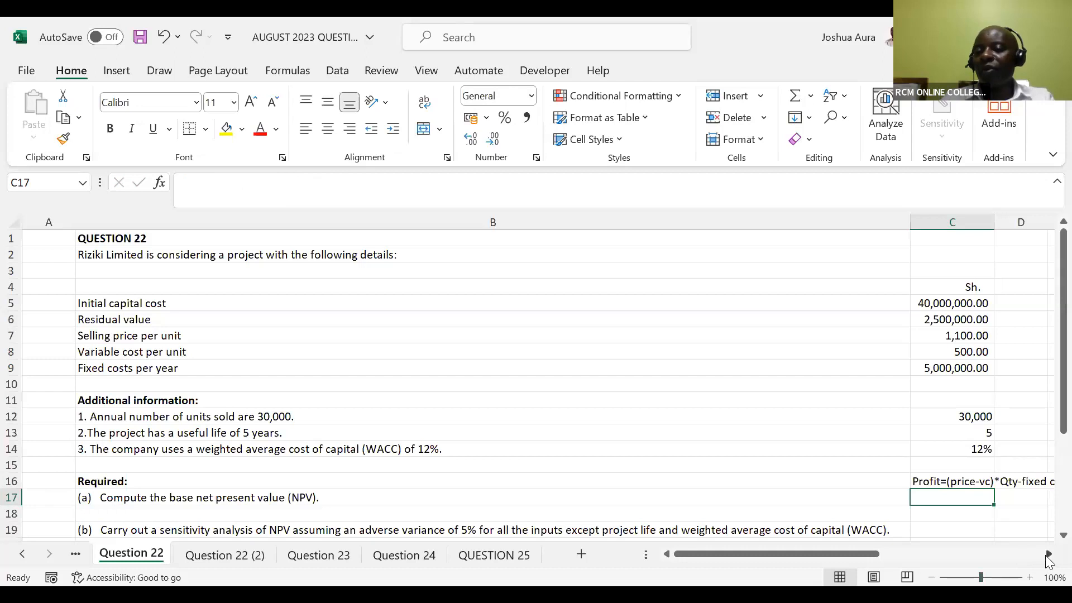
# Insert a block of blank rows from row 18 onward, between requirement (a) and requirement (b)
pyautogui.click(1049, 554)
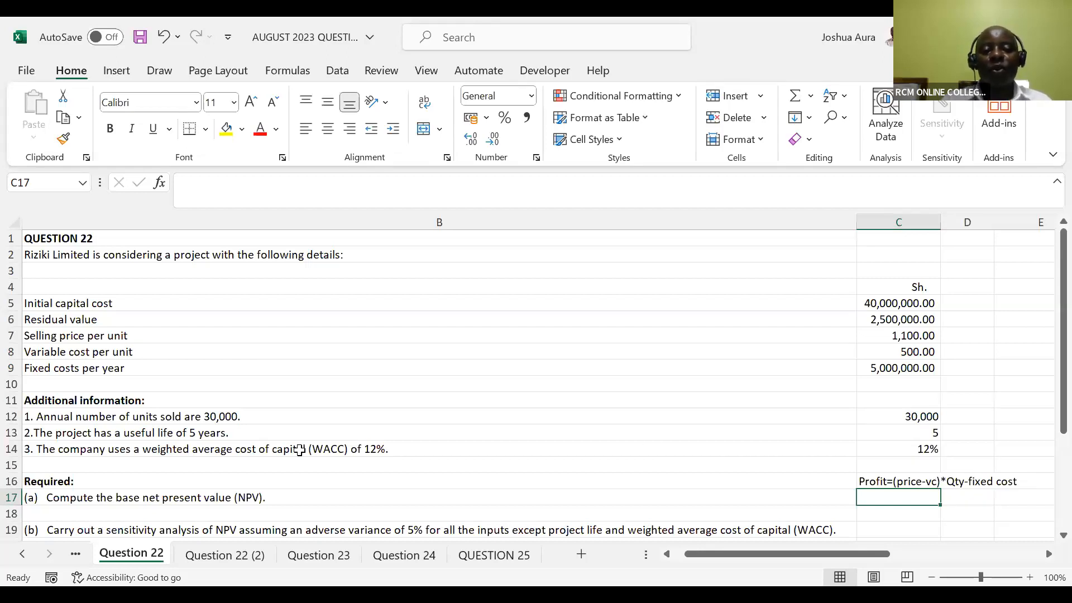
pyautogui.click(11, 513)
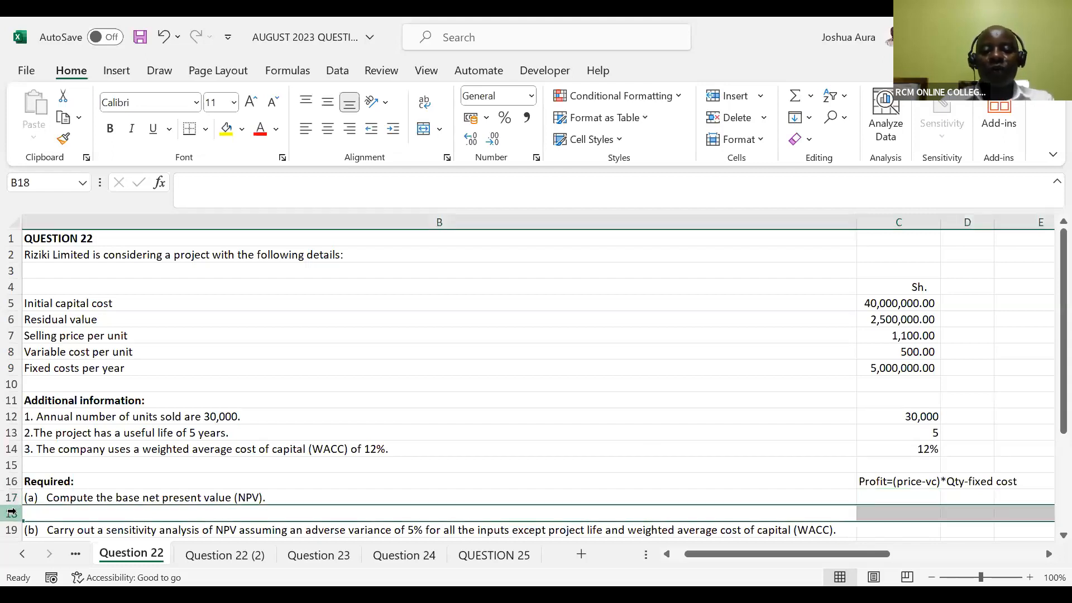
pyautogui.hotkey('ctrl', 'shift', '=')
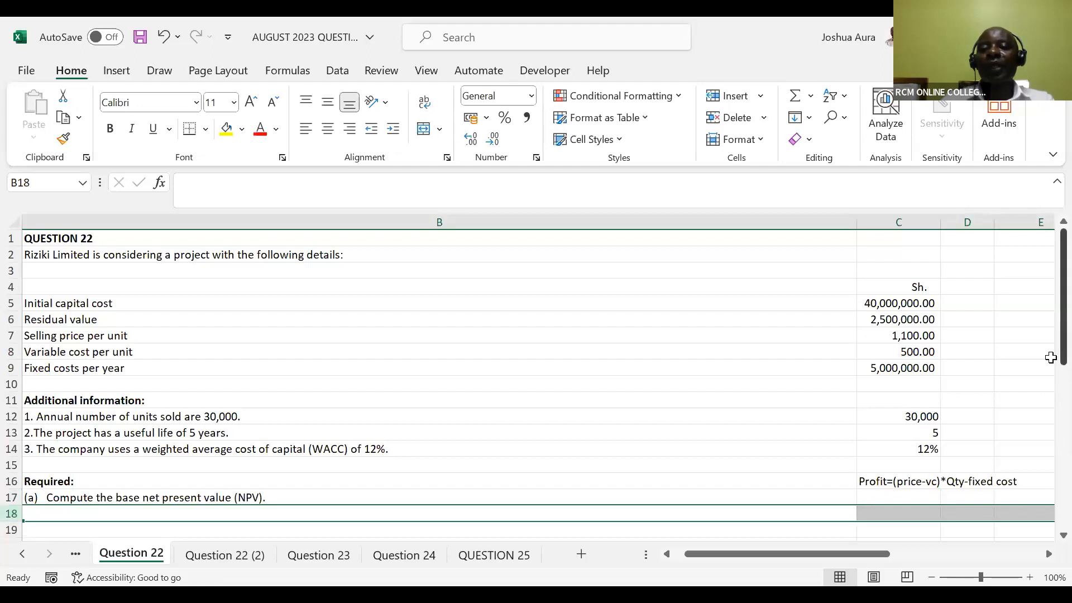
pyautogui.scroll(-5, 1051, 390)
pyautogui.scroll(-1, 1051, 476)
pyautogui.scroll(3, 1051, 421)
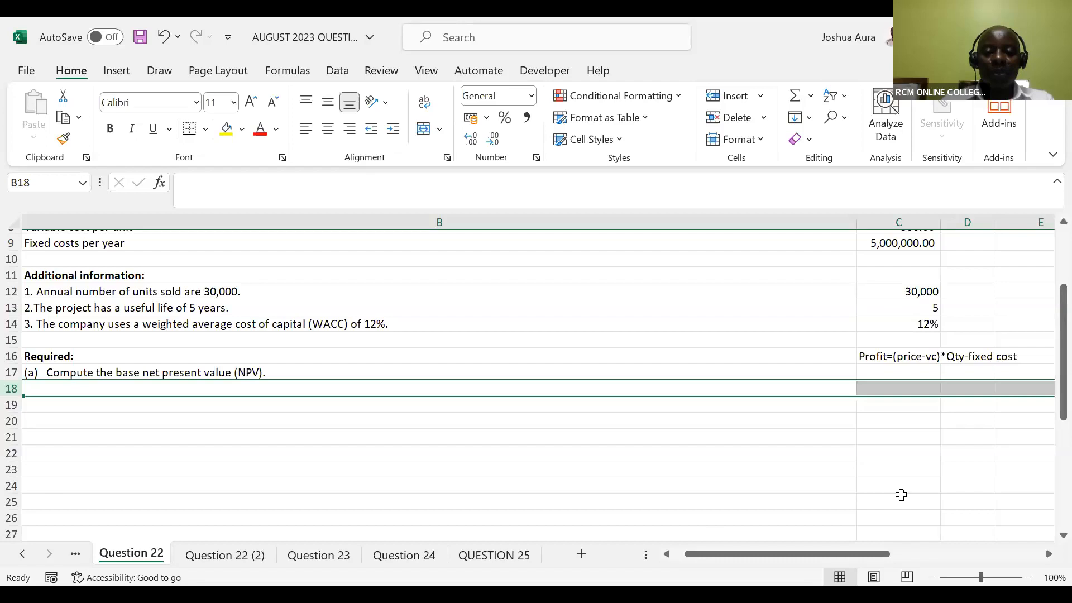
pyautogui.click(687, 103)
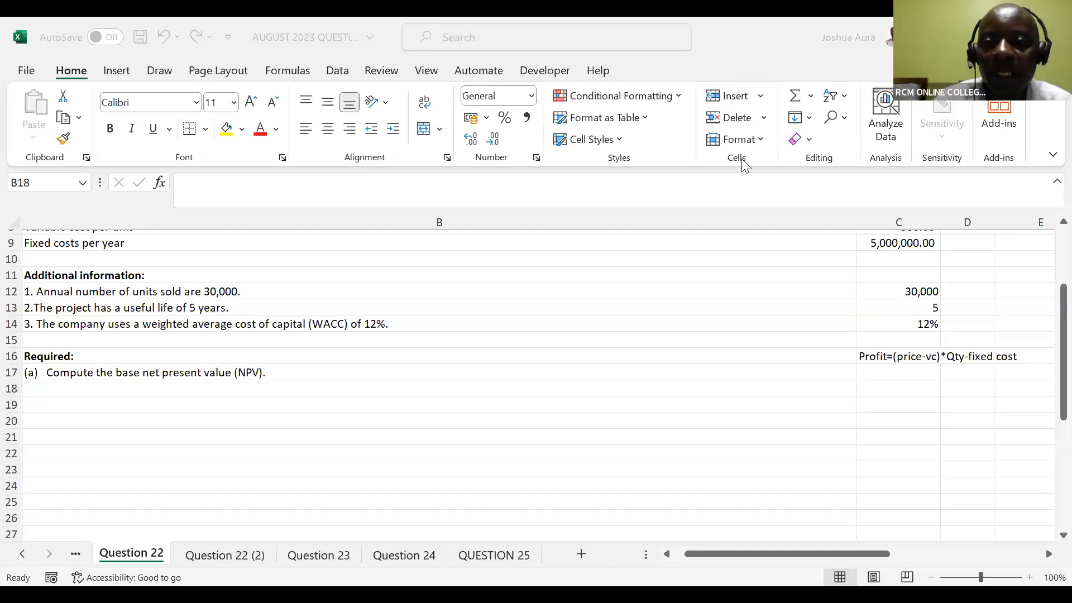
pyautogui.click(66, 448)
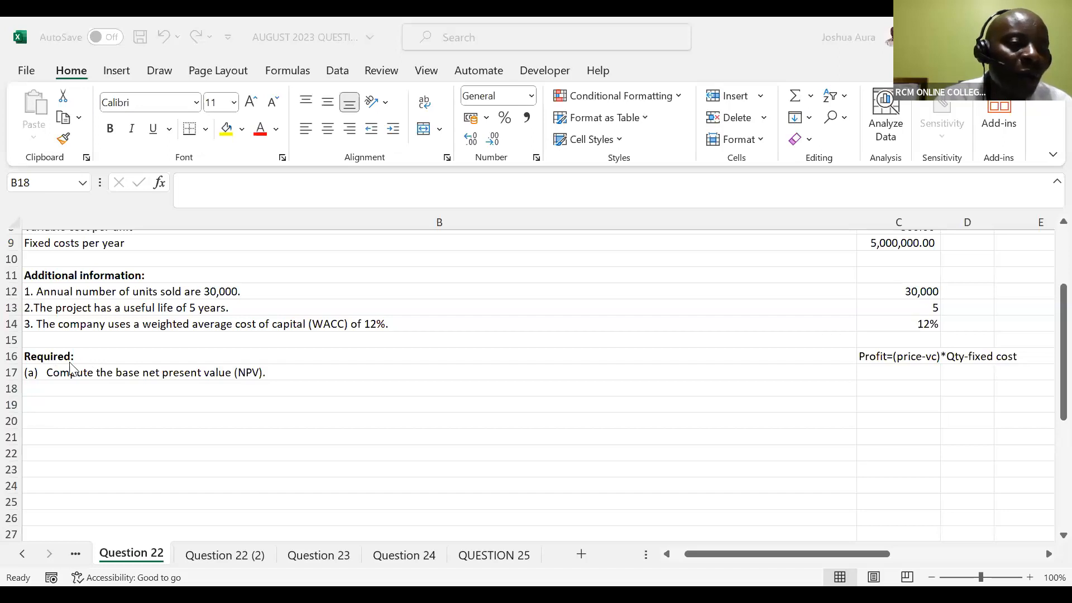
# Try to insert several blank rows between the Required heading and requirement (a)
pyautogui.click(11, 372)
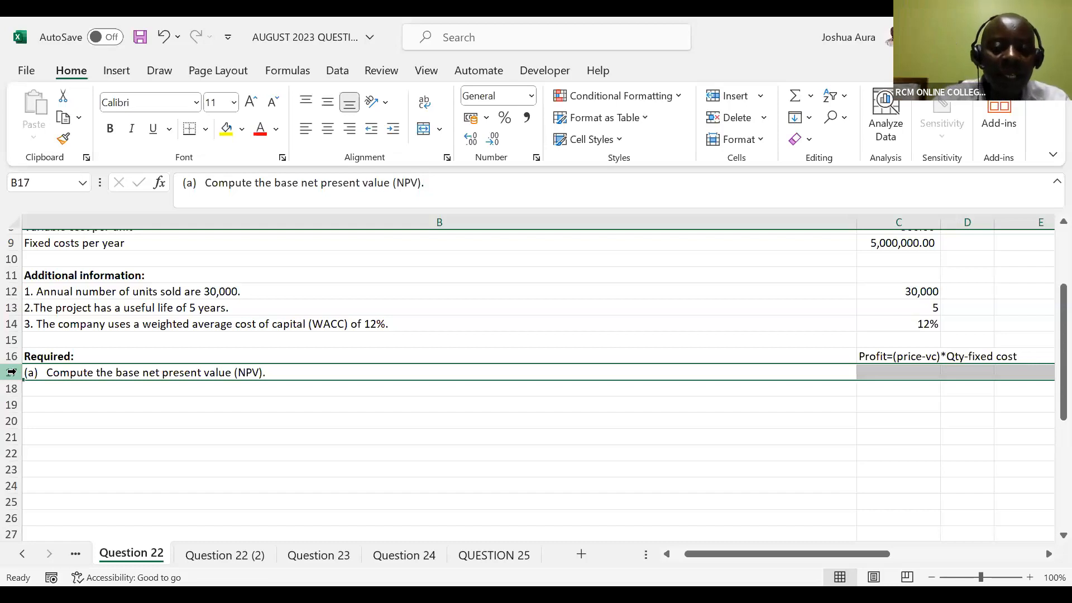
pyautogui.hotkey('ctrl', 'shift', '+')
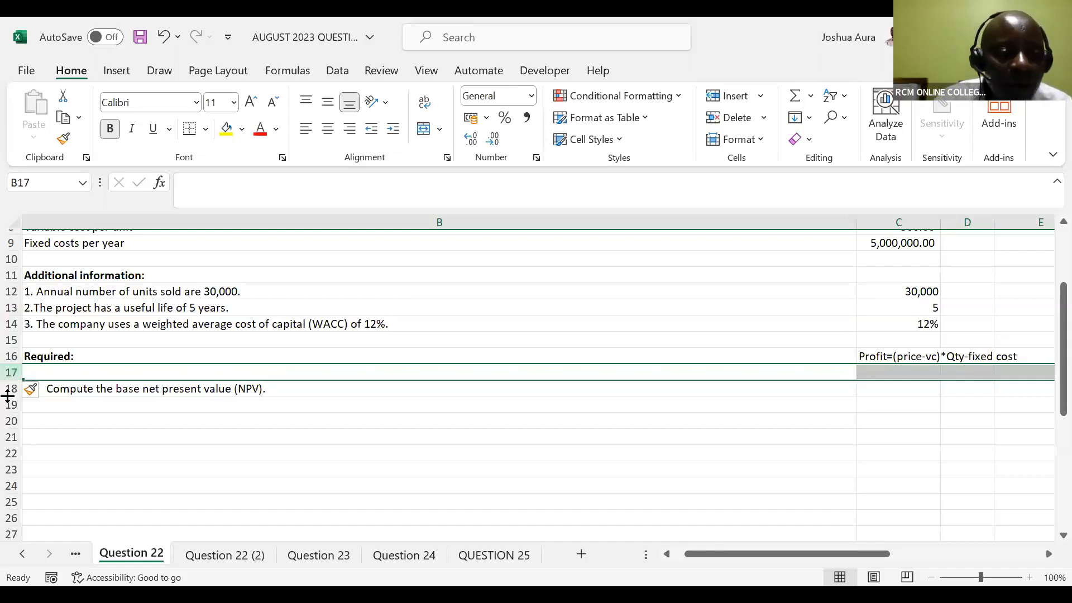
pyautogui.click(11, 388)
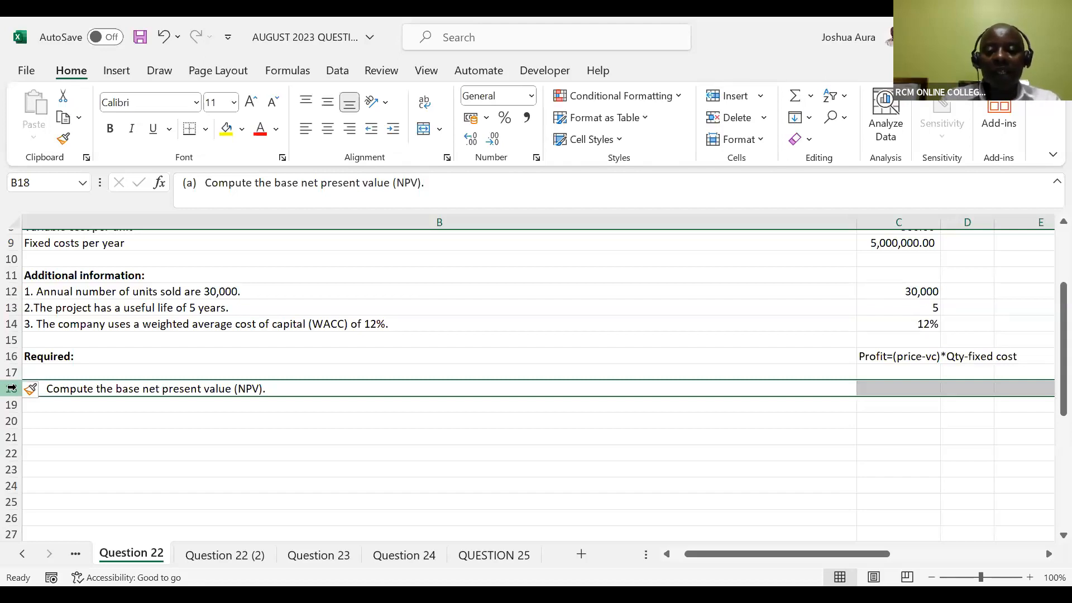
pyautogui.hotkey('ctrl', 'shift', '+')
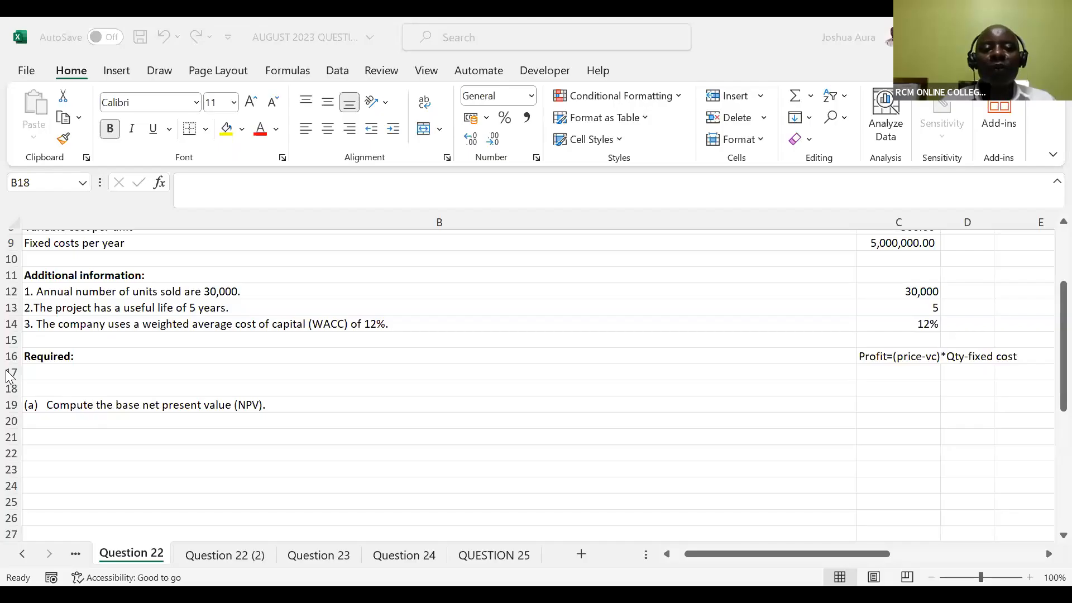
pyautogui.click(9, 373)
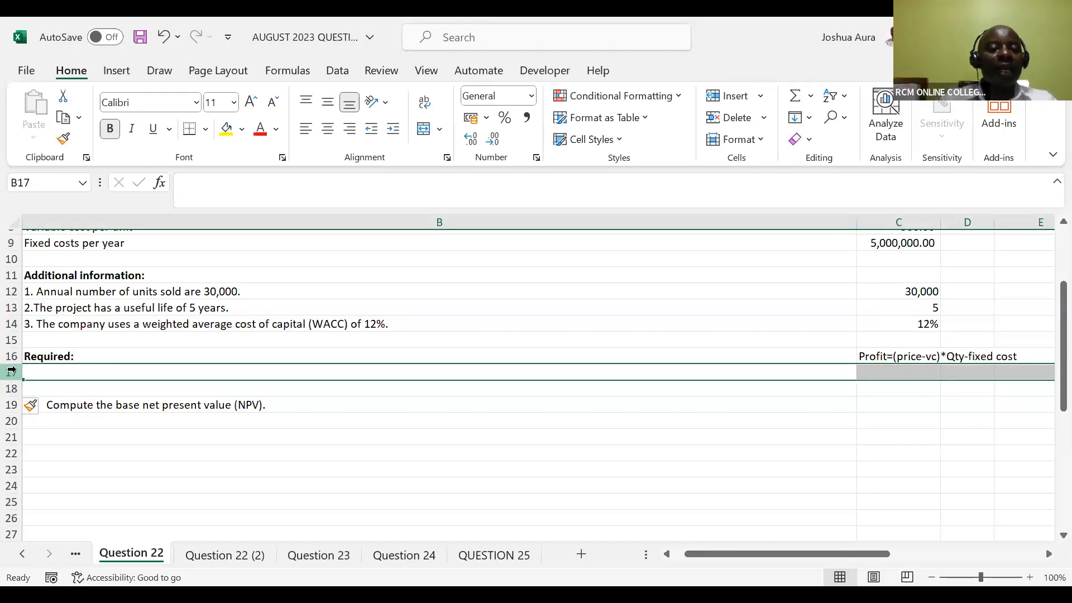
pyautogui.hotkey('ctrl', 'shift', '+')
pyautogui.hotkey('ctrl', 'shift', '+')
pyautogui.hotkey('ctrl', 'shift', '+')
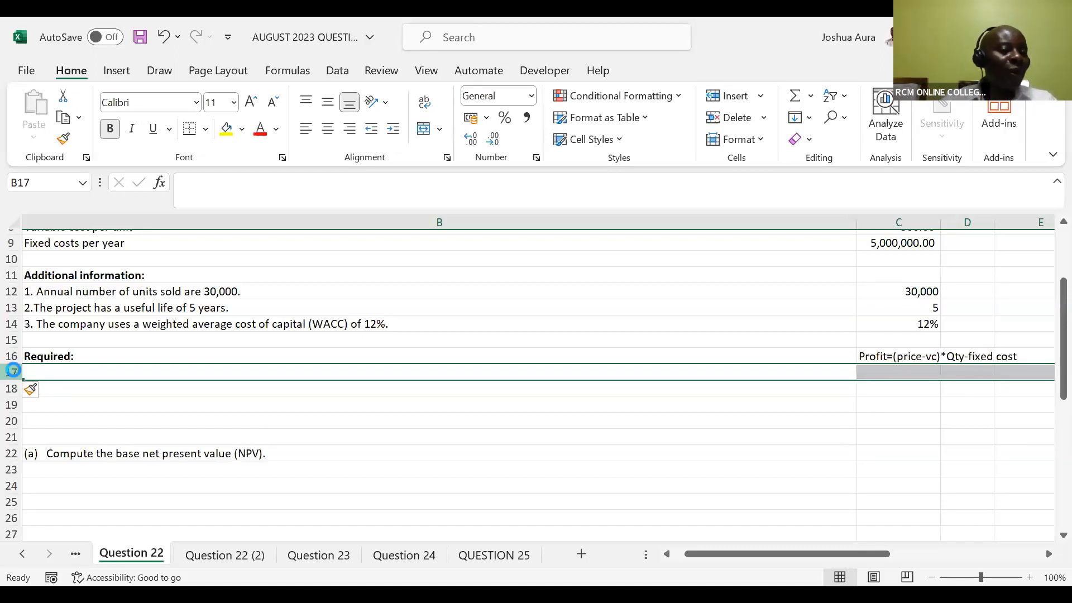
# Undo the row insertions made above requirement (a)
pyautogui.hotkey('ctrl', 'z')
pyautogui.hotkey('ctrl', 'z')
pyautogui.hotkey('ctrl', 'z')
pyautogui.hotkey('ctrl', 'z')
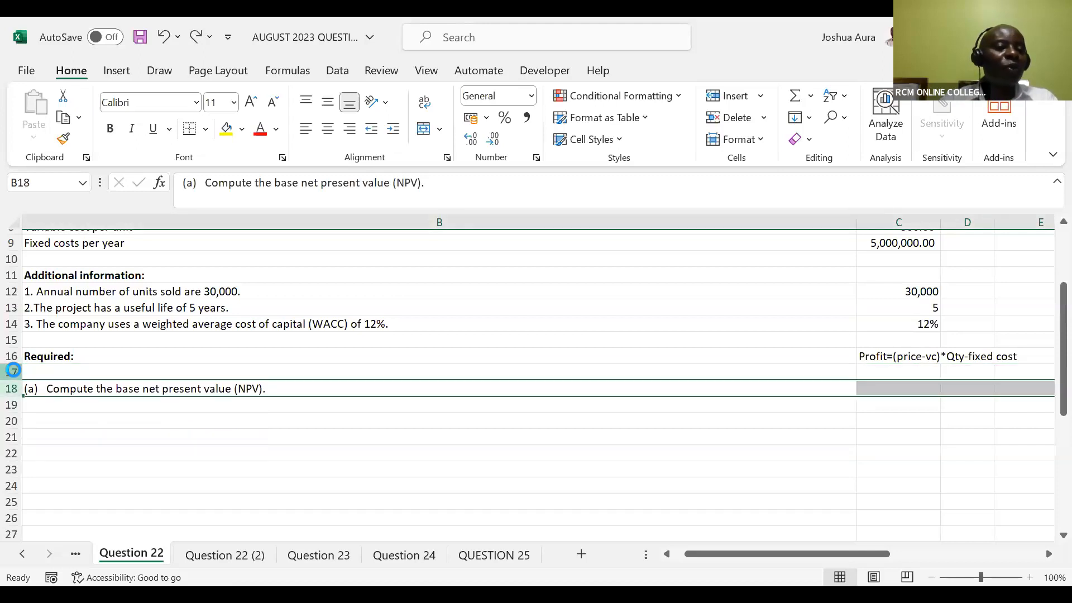
pyautogui.hotkey('ctrl', 'z')
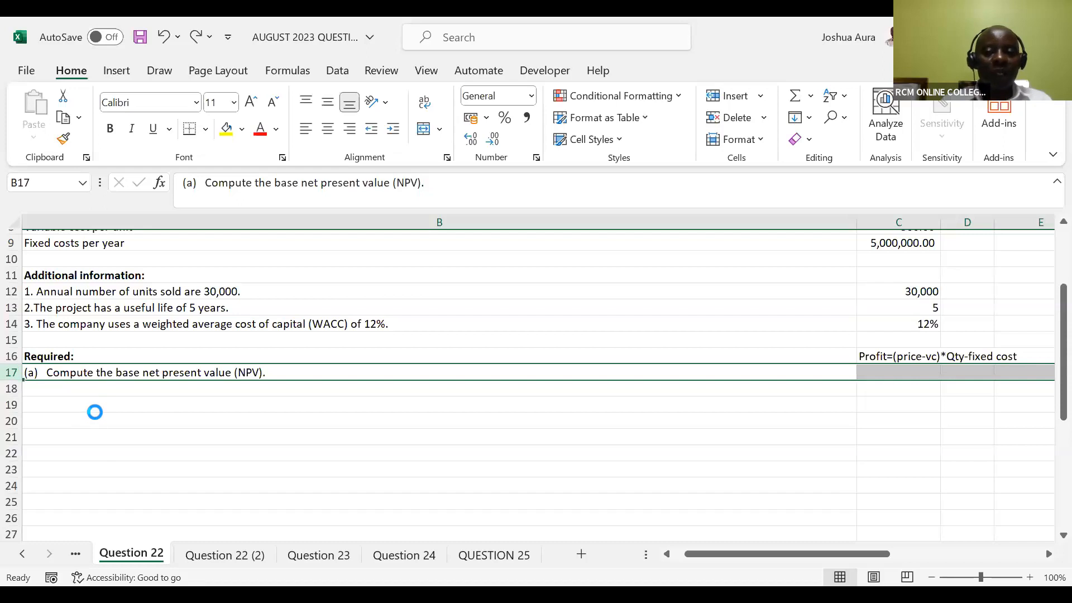
# Add a Price row in row 19 below requirement (a), with the label in B19 and 1100 in C19
pyautogui.click(187, 403)
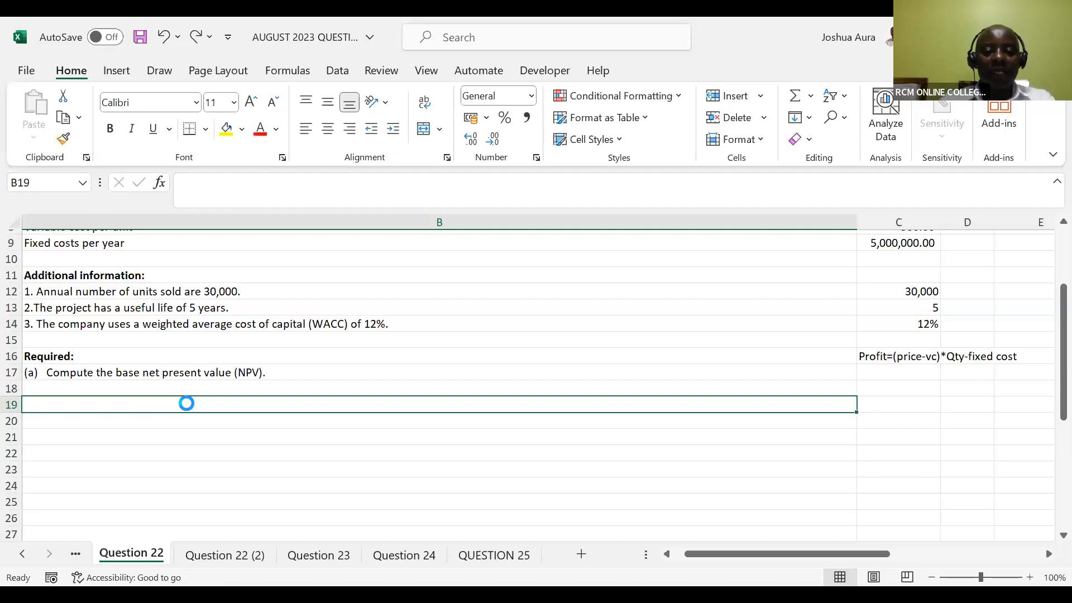
pyautogui.write('Price')
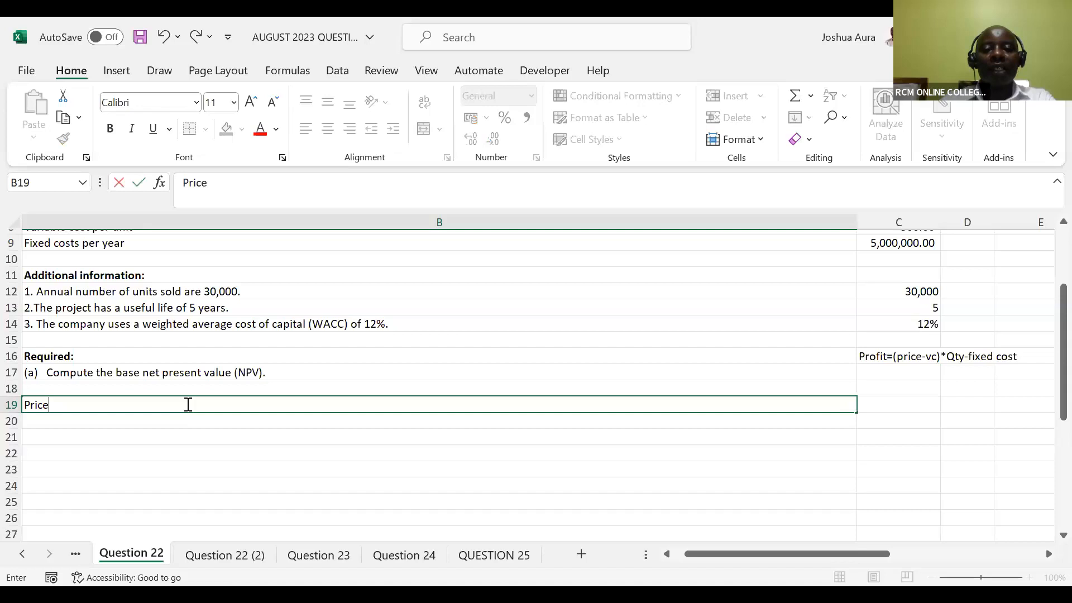
pyautogui.press('Tab')
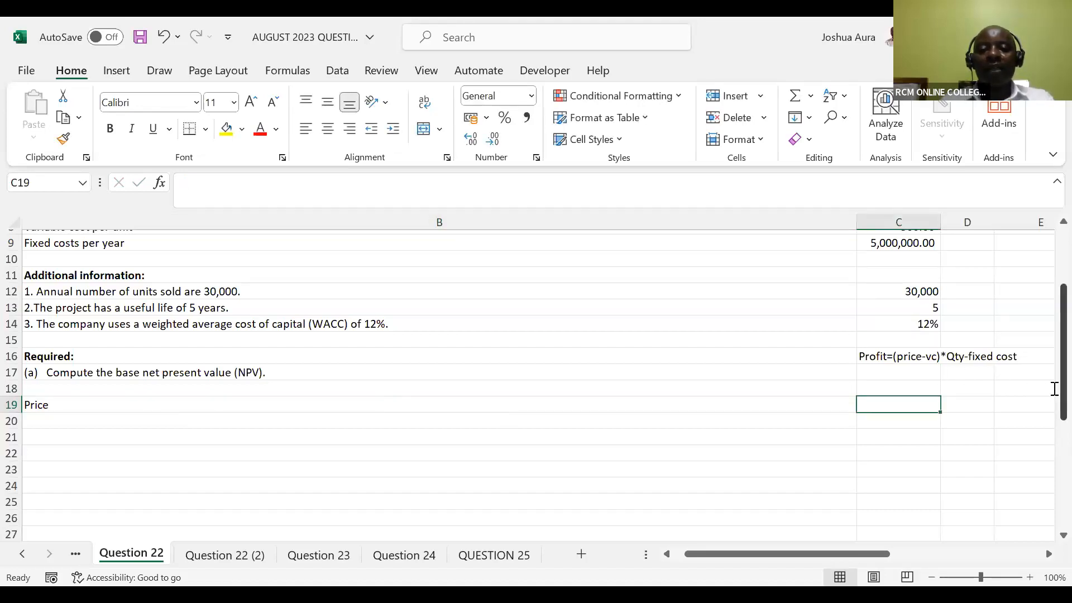
pyautogui.scroll(2, 1055, 388)
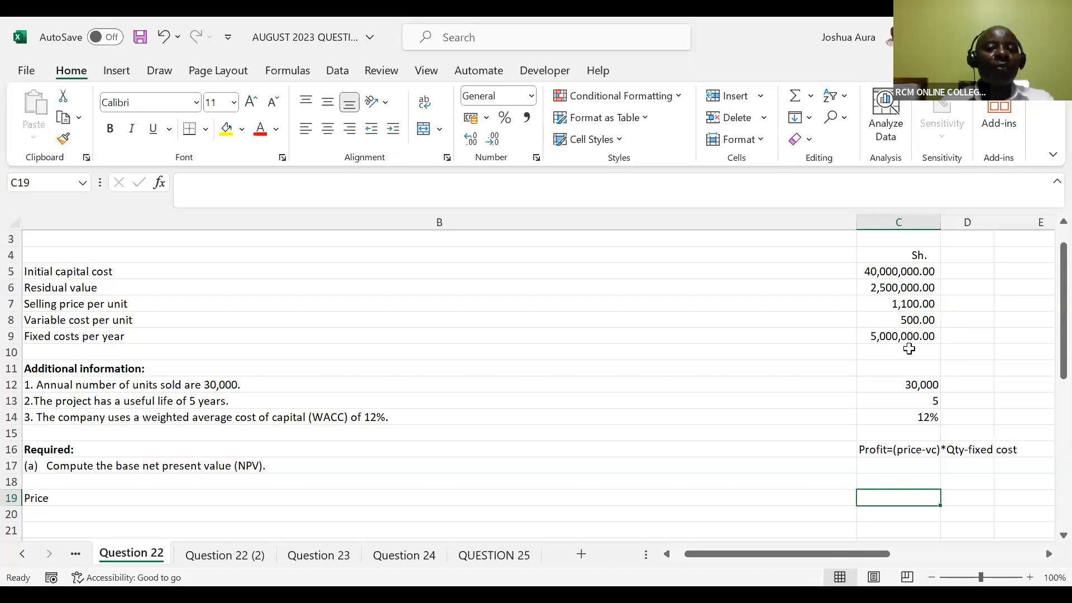
pyautogui.doubleClick(884, 494)
pyautogui.write('1100')
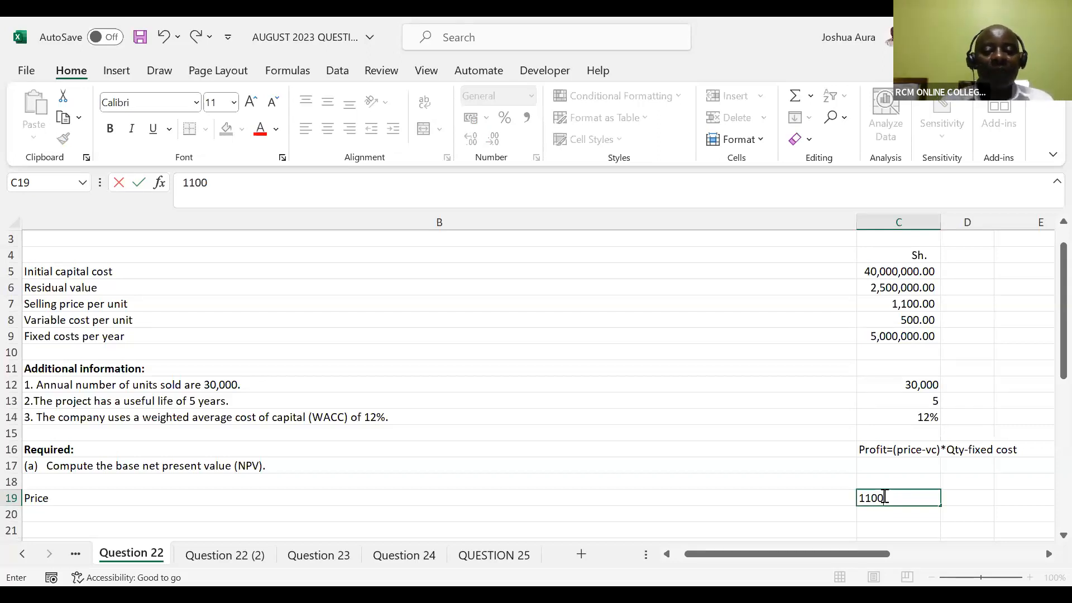
pyautogui.press('Return')
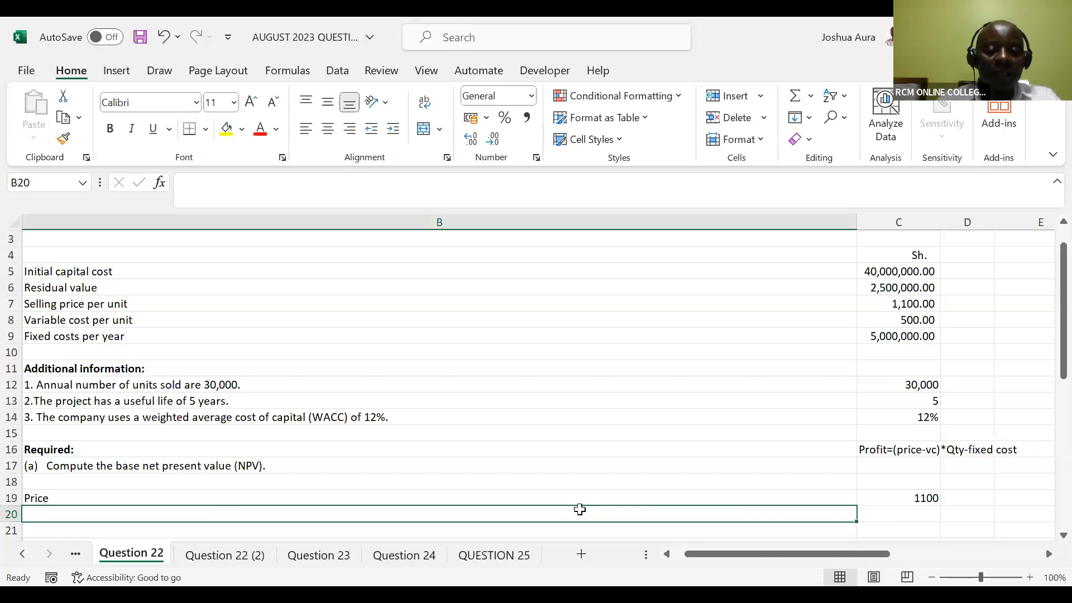
# Add a Variable cost row in row 20, with the label in B20 and 500 in C20
pyautogui.write('Variabl')
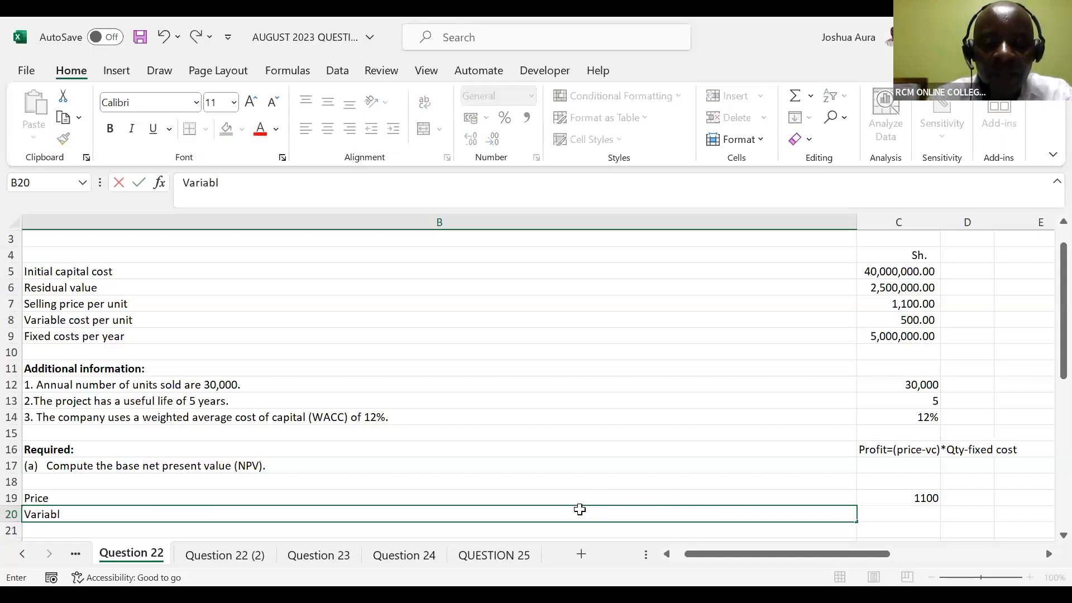
pyautogui.write('e cost')
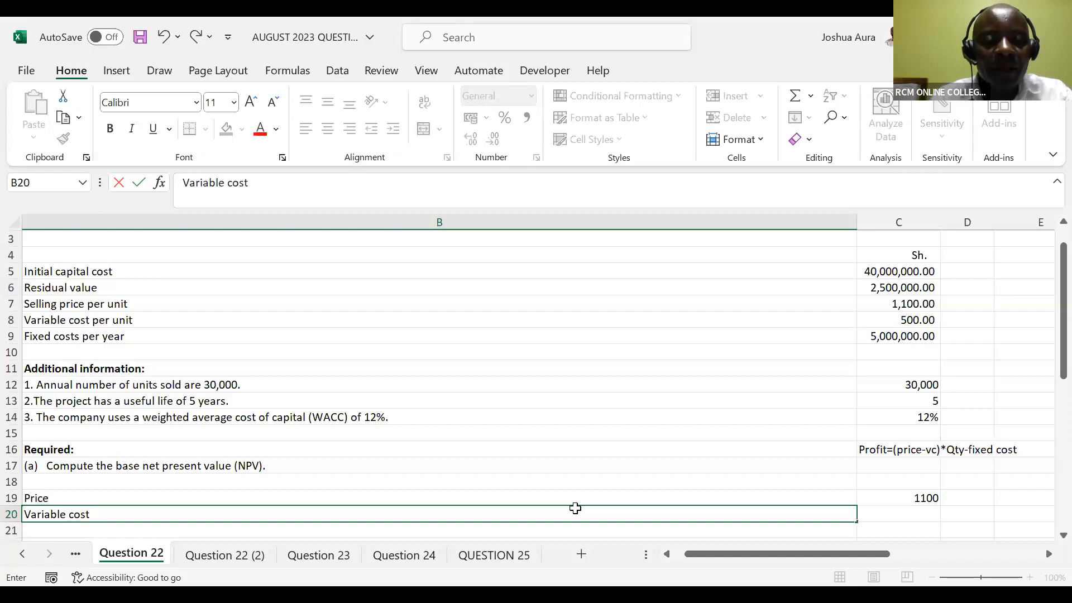
pyautogui.press('Tab')
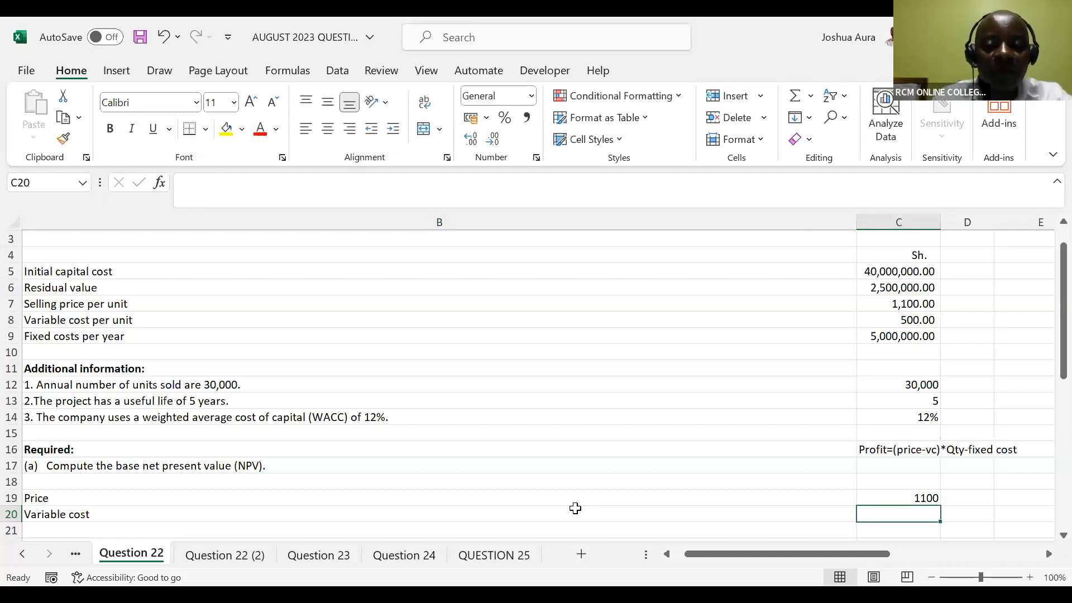
pyautogui.write('500')
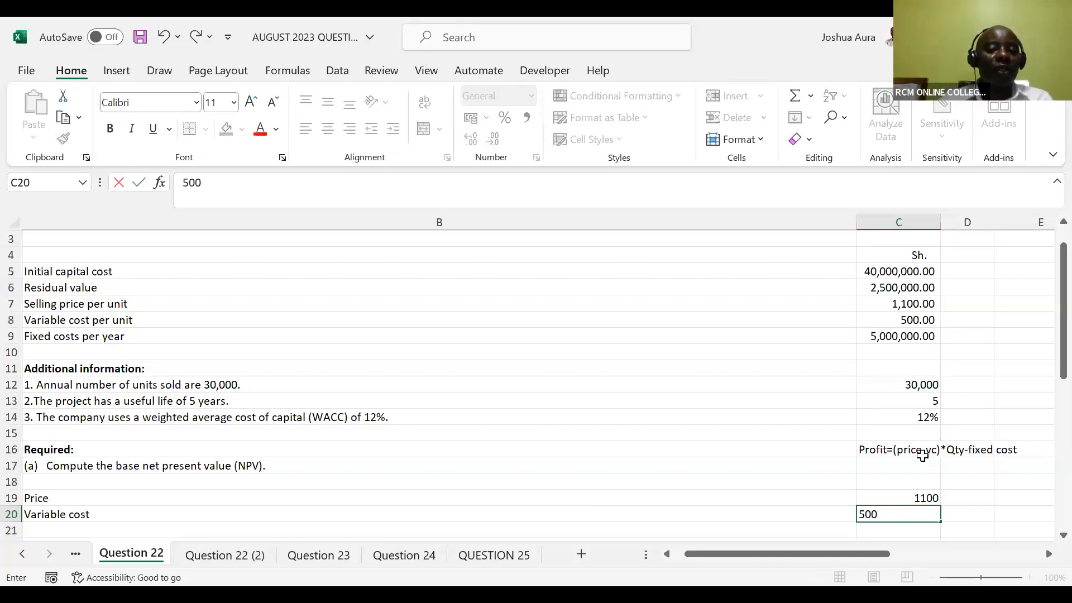
pyautogui.press('Return')
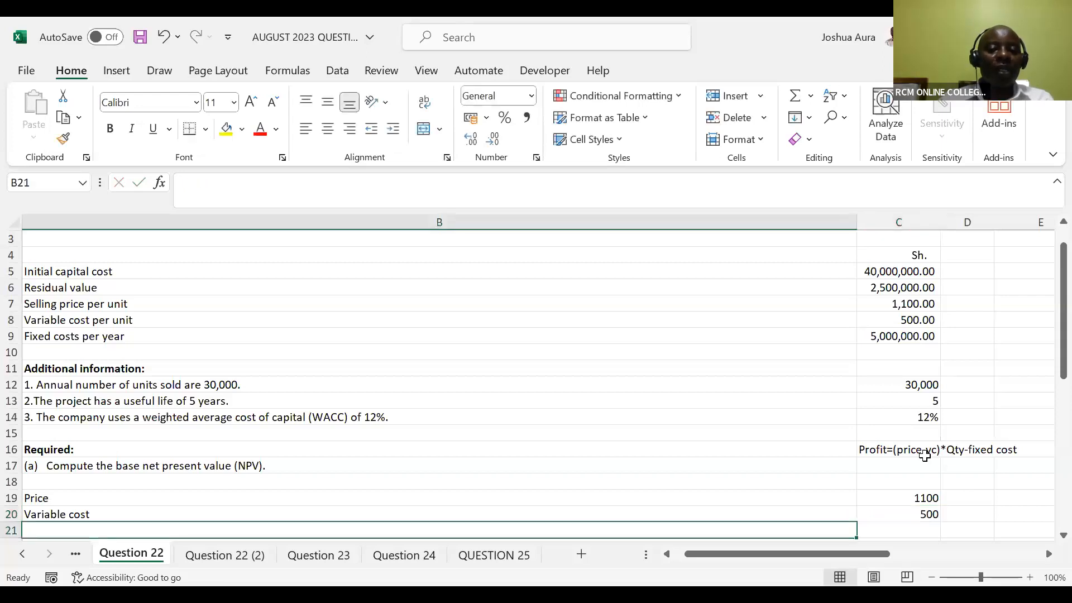
# Label B21 "Contribution margin" and calculate it in C21 as price minus variable cost with =C19-C20
pyautogui.write('C')
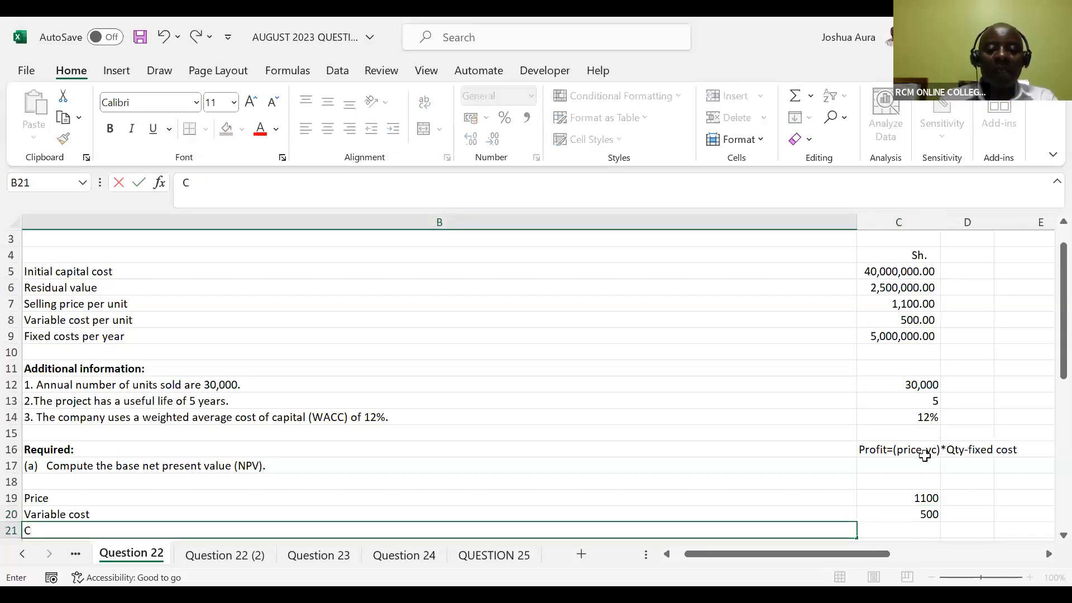
pyautogui.write('ontr')
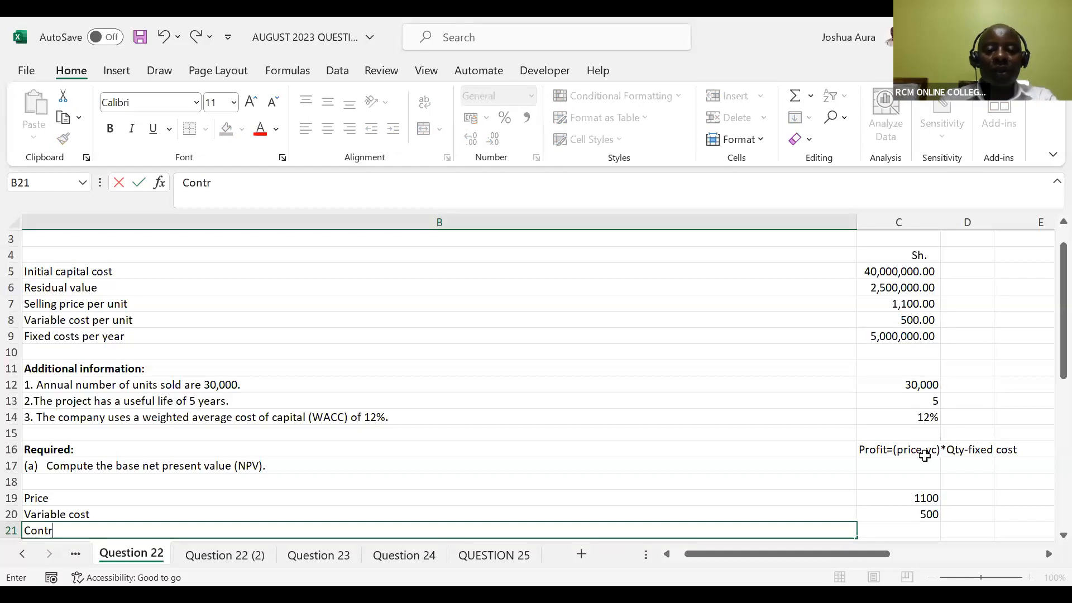
pyautogui.write('ibution ')
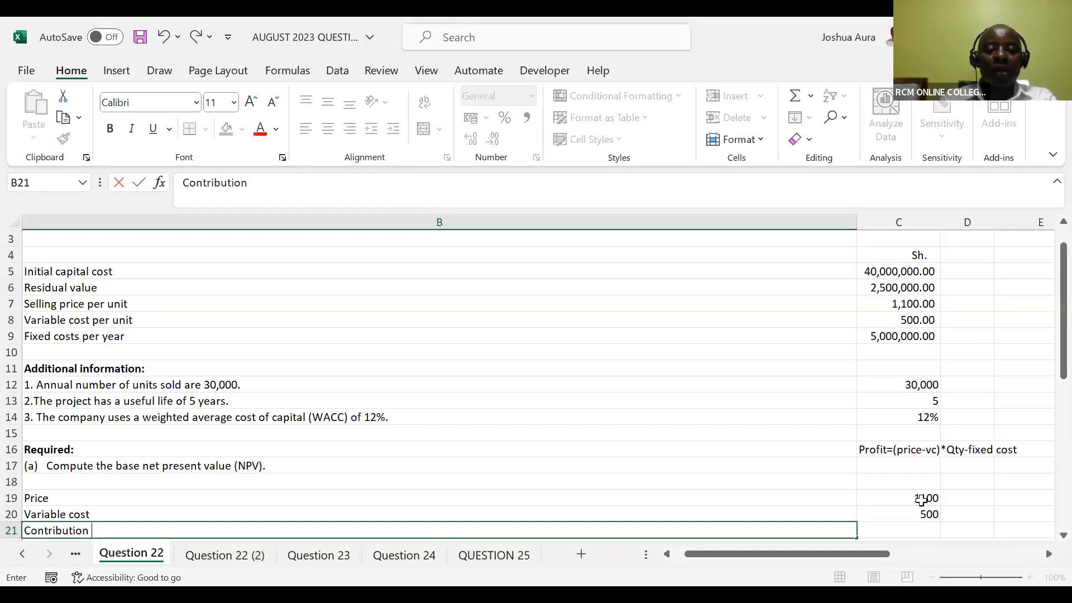
pyautogui.write('margin')
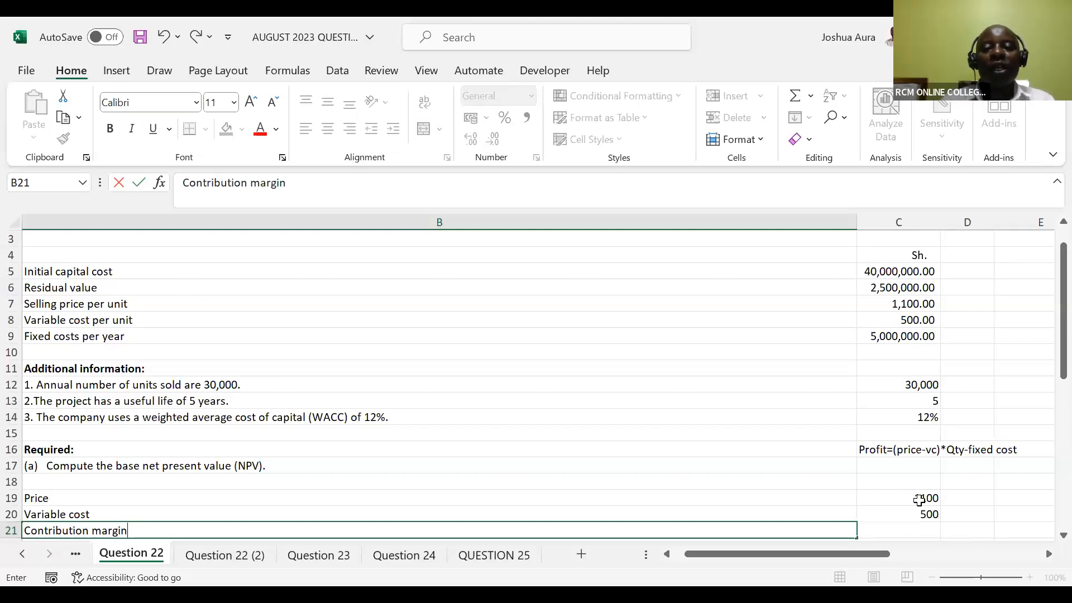
pyautogui.click(913, 531)
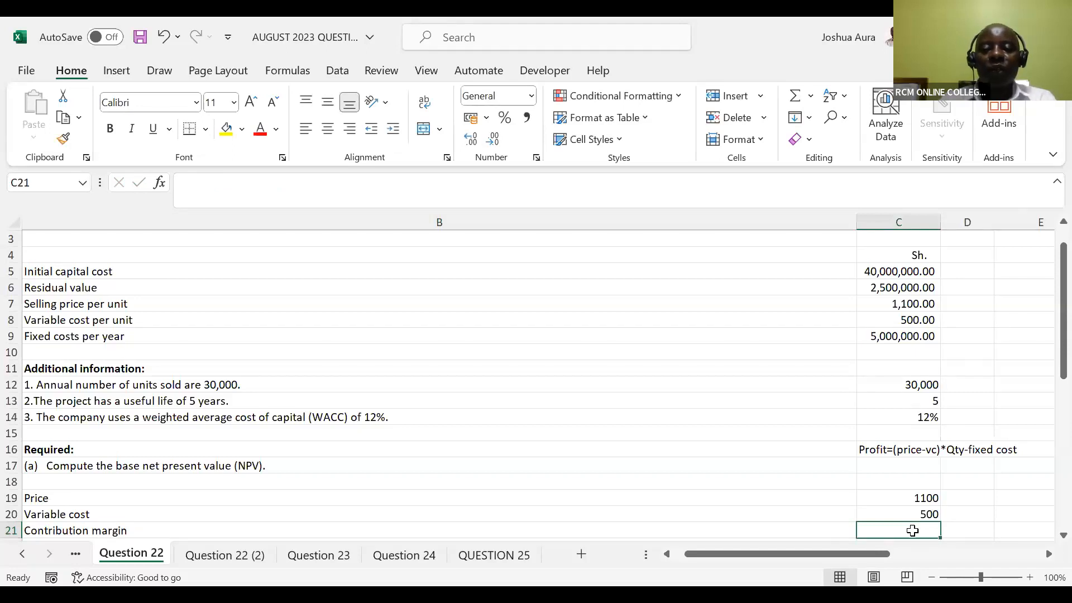
pyautogui.write('=')
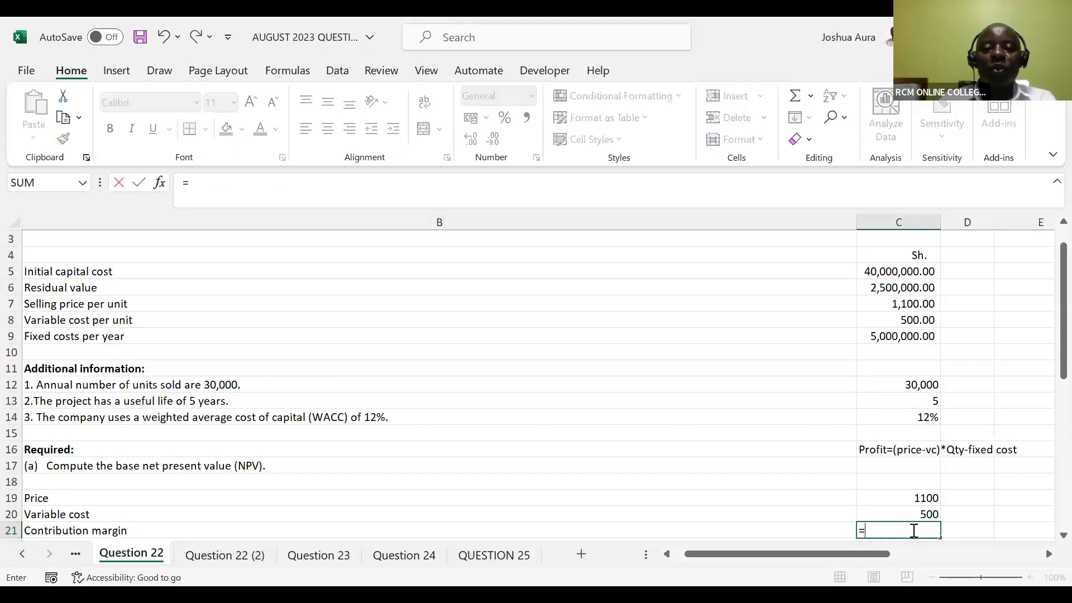
pyautogui.click(908, 502)
pyautogui.write('-')
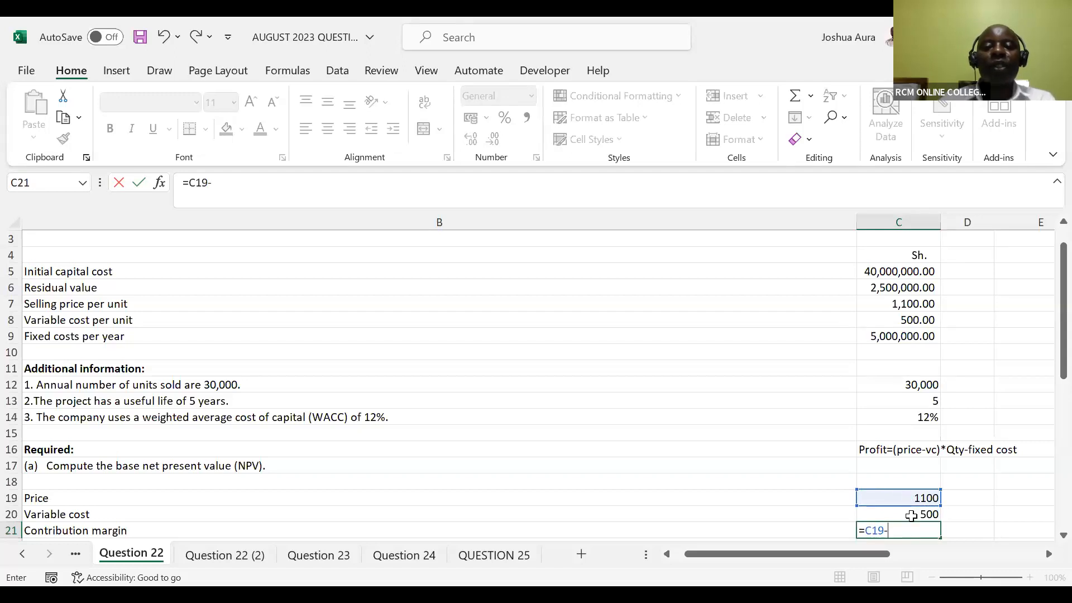
pyautogui.click(912, 516)
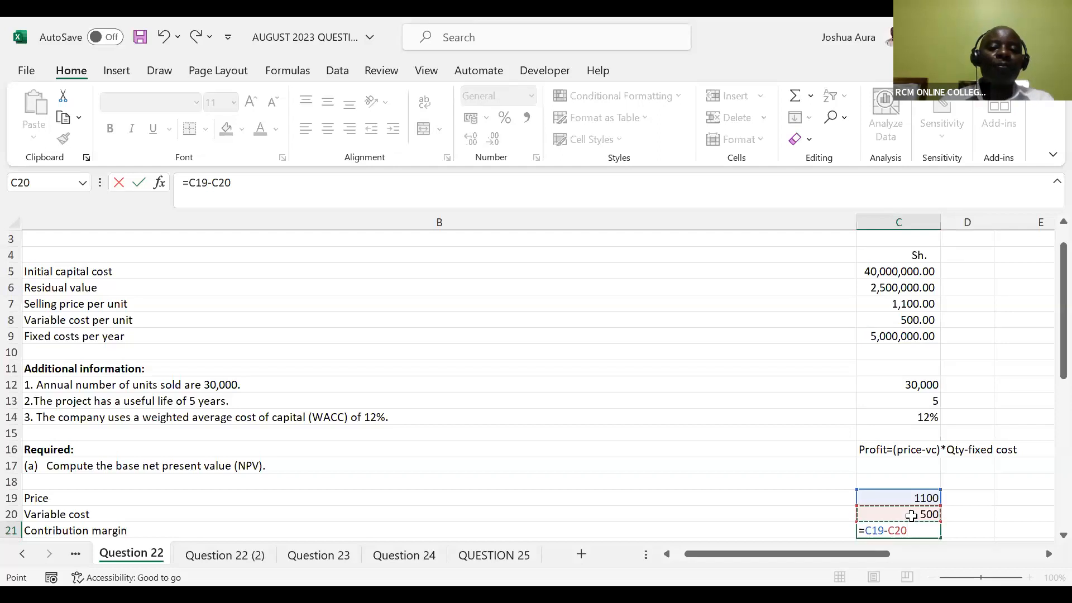
pyautogui.press('Return')
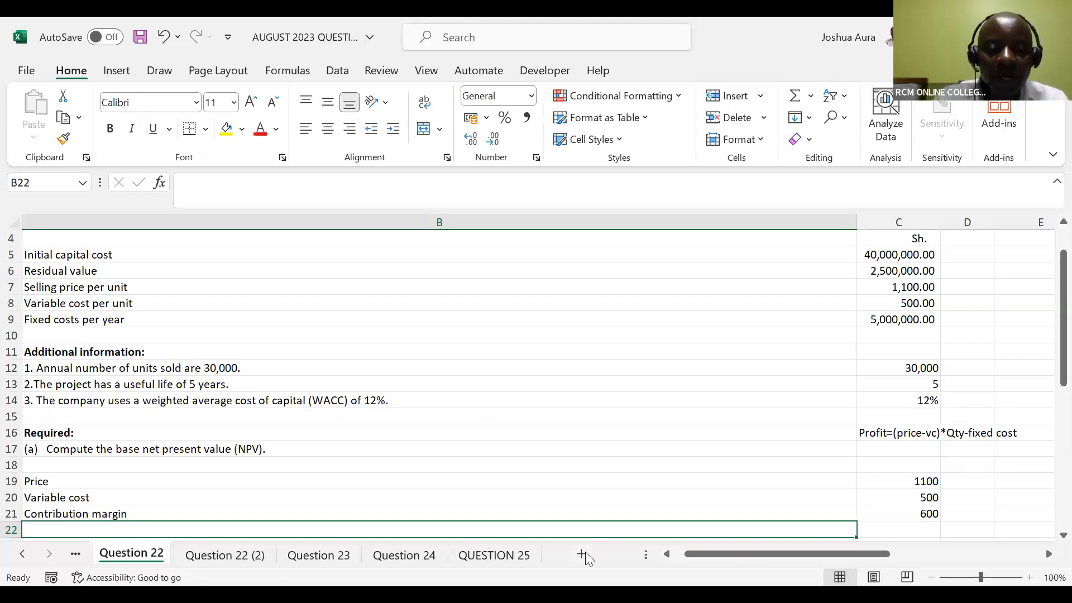
# Enter the label "Total contribution=CM*Qty" in B22, below the contribution margin
pyautogui.write('Total co')
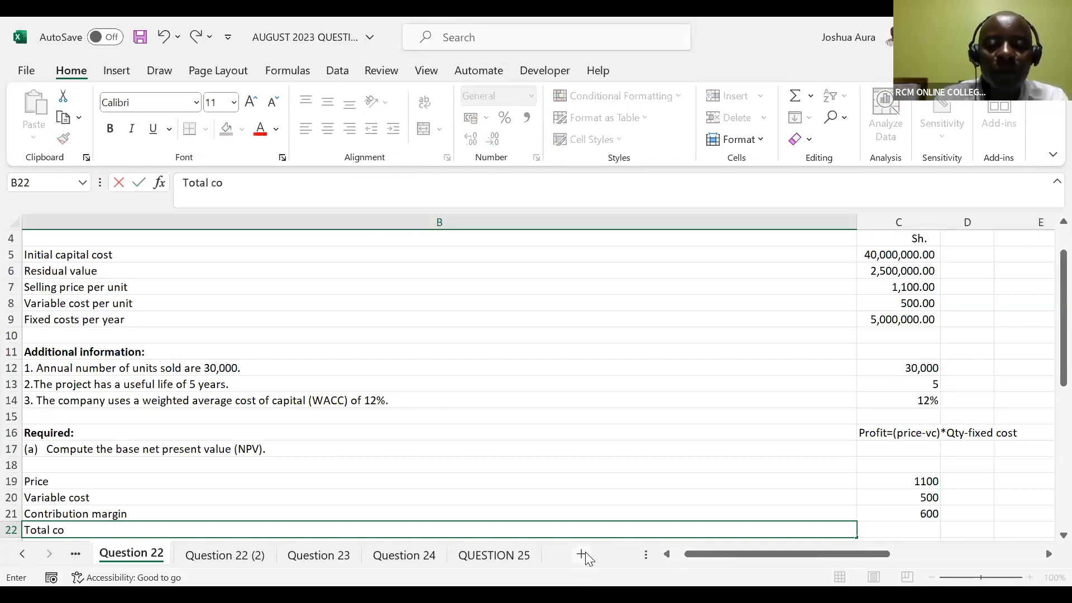
pyautogui.write('ntribution')
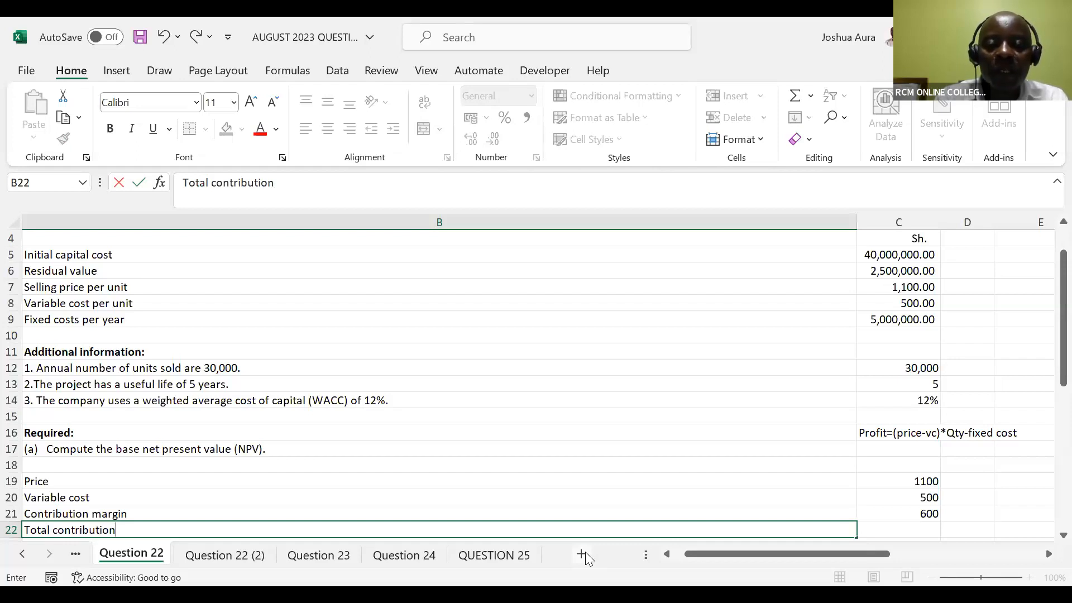
pyautogui.write('=CM')
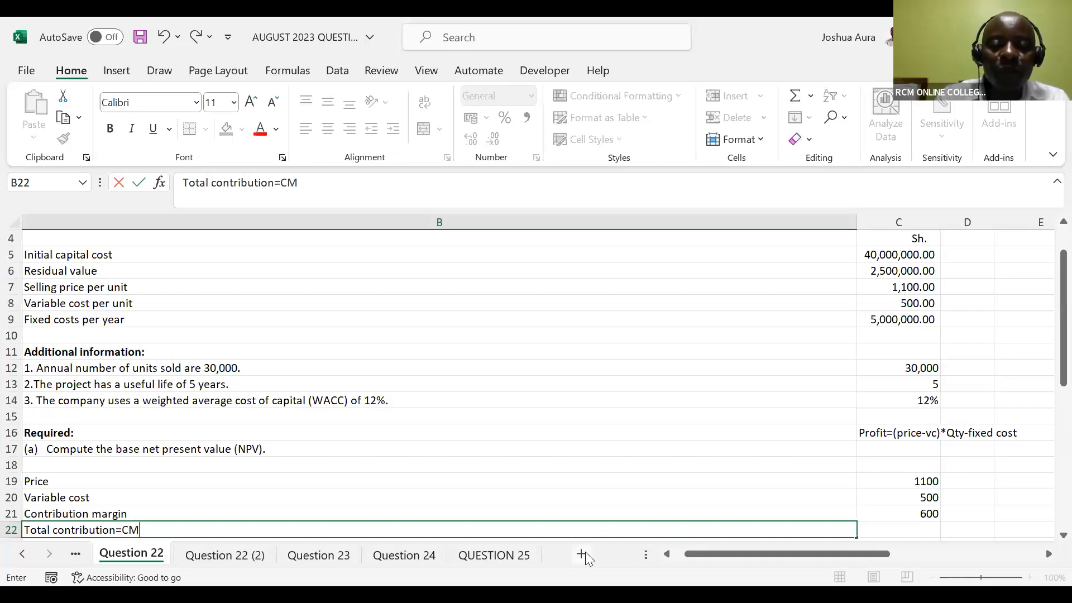
pyautogui.write('*Qty')
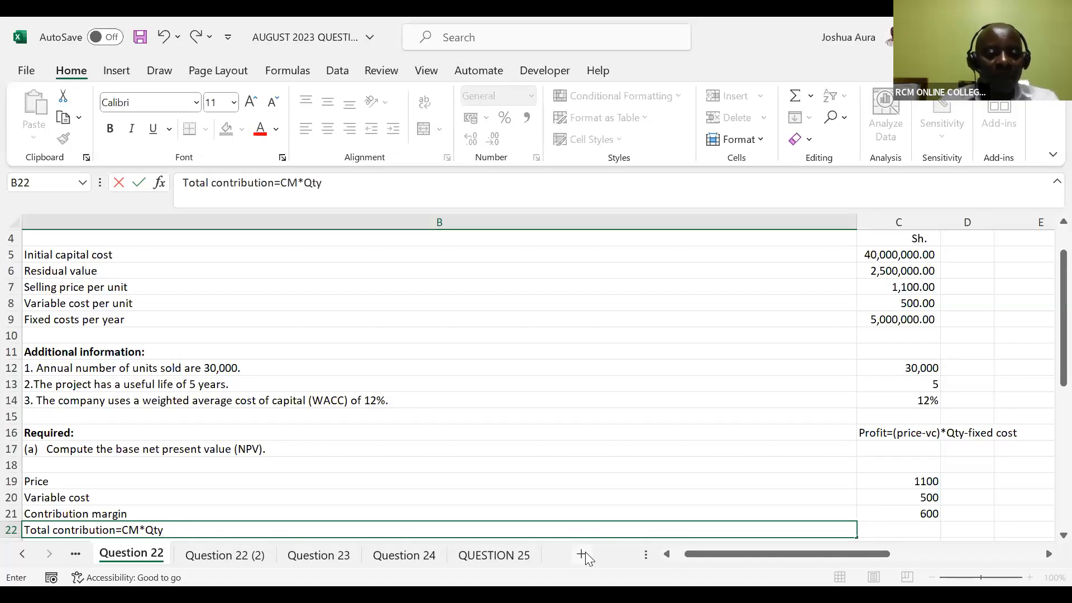
# Insert a row above the total contribution label and fill it with "Quantity" in B22 and 30,000 in C22
pyautogui.click(11, 529)
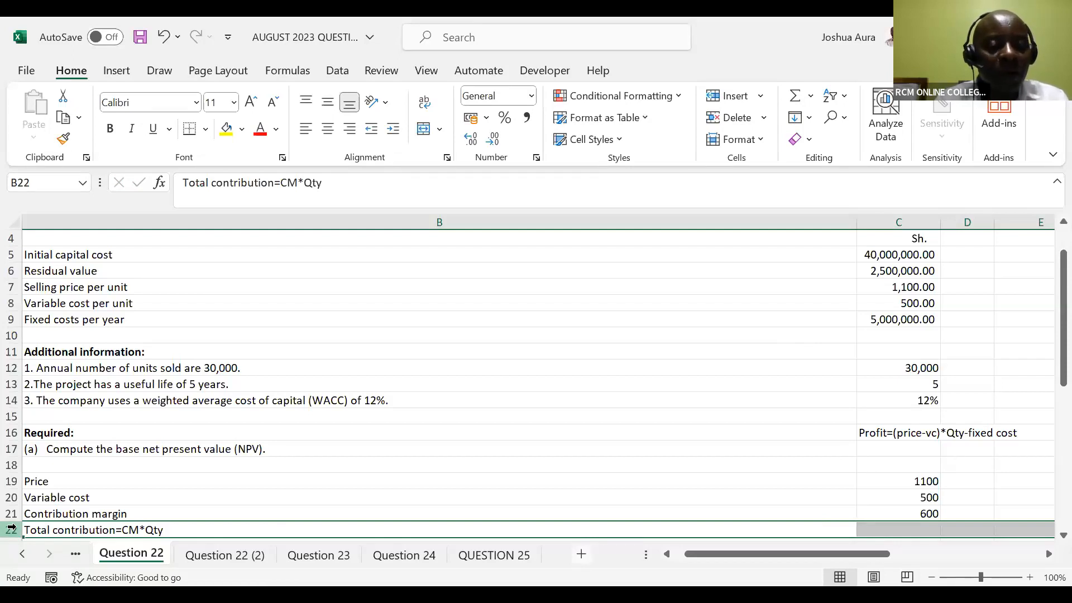
pyautogui.press('Delete')
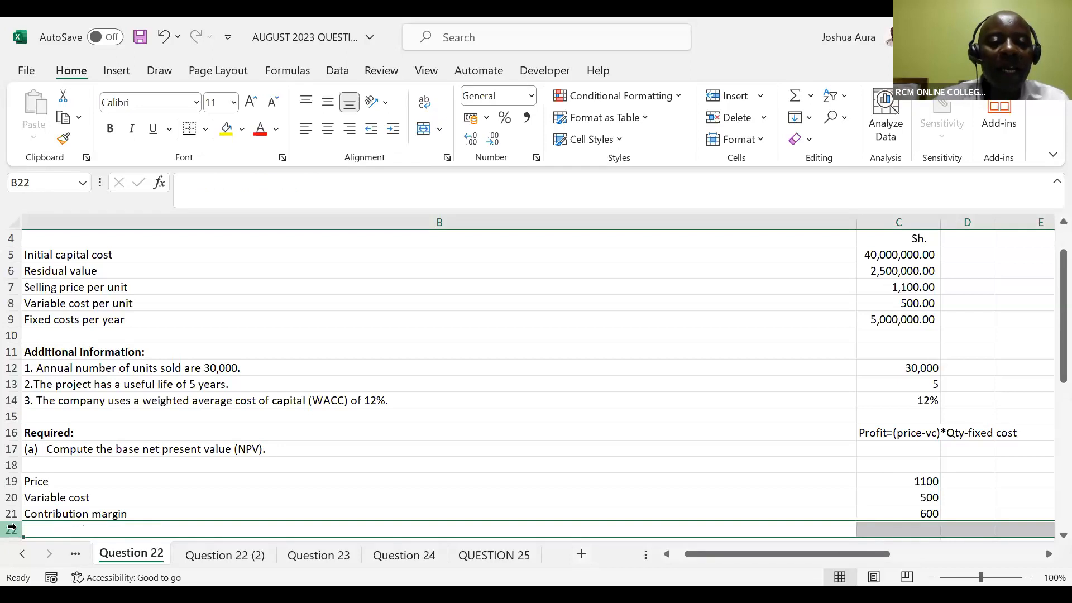
pyautogui.click(45, 529)
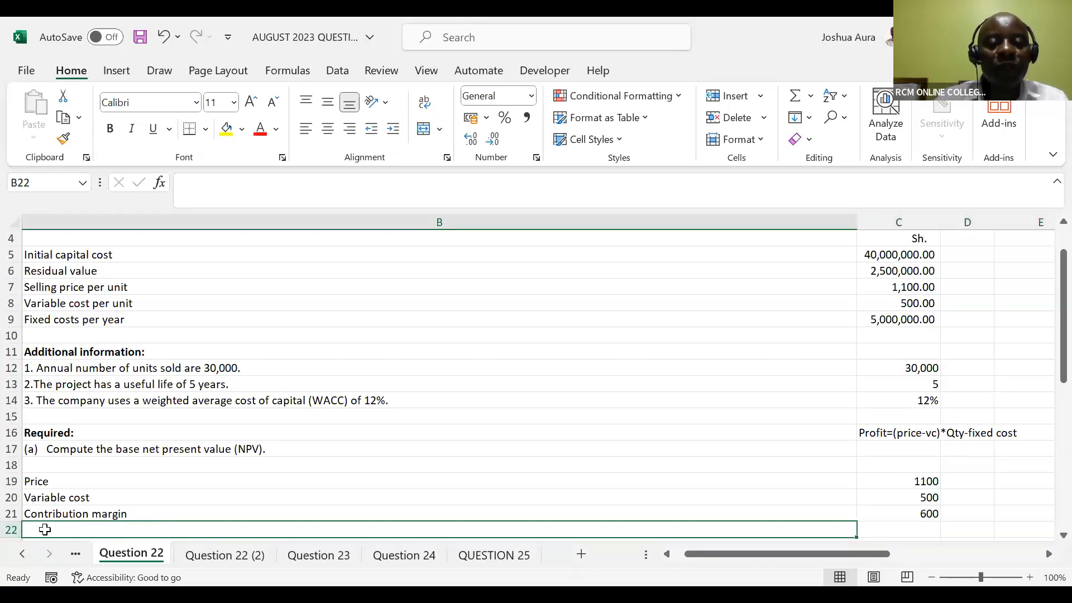
pyautogui.write('Q')
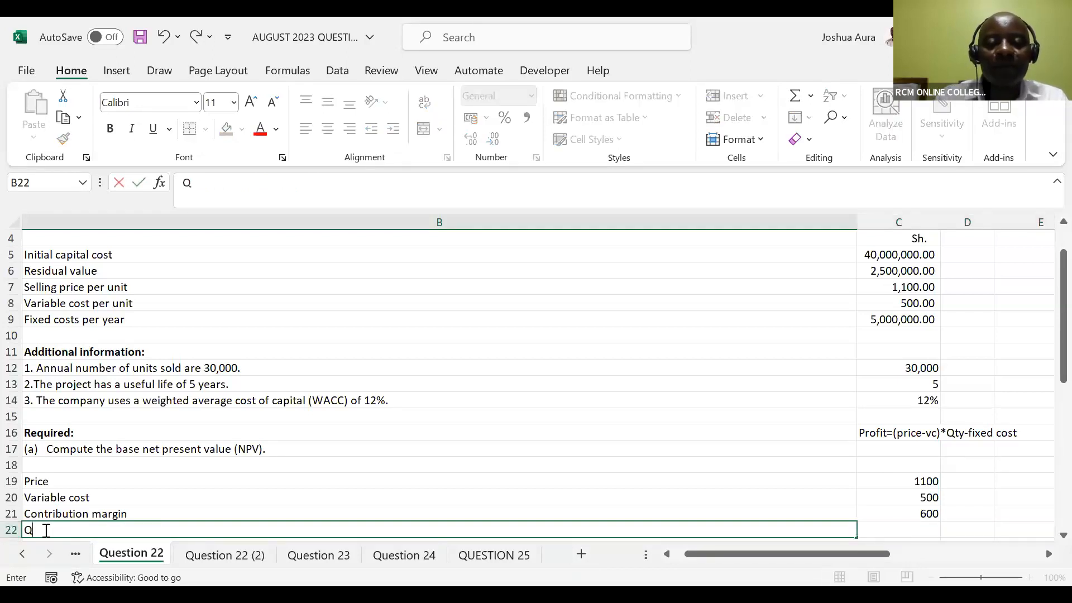
pyautogui.write('uantity')
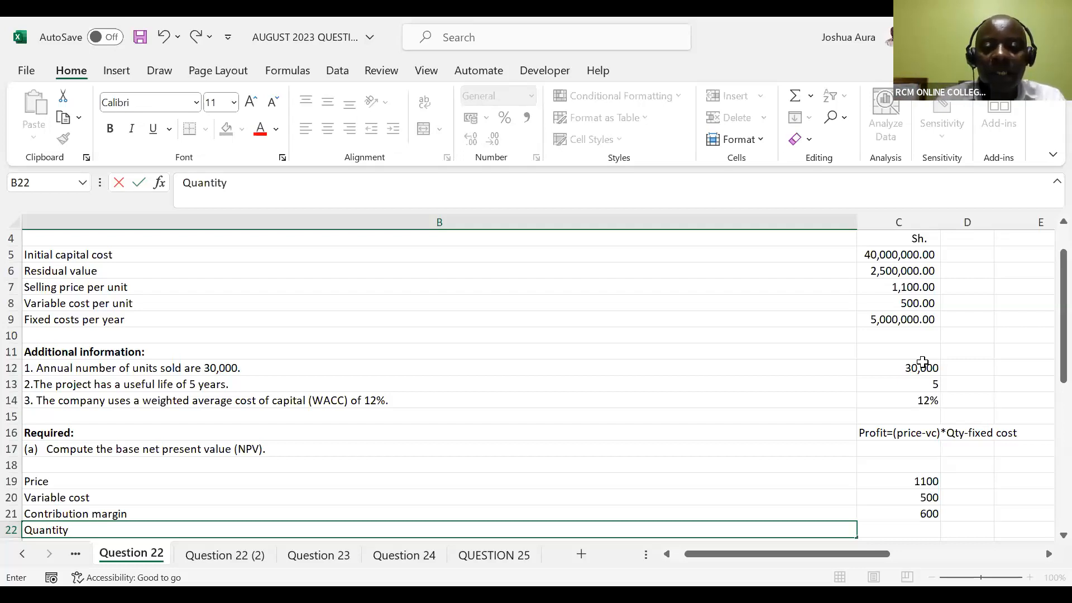
pyautogui.press('Tab')
pyautogui.write('30')
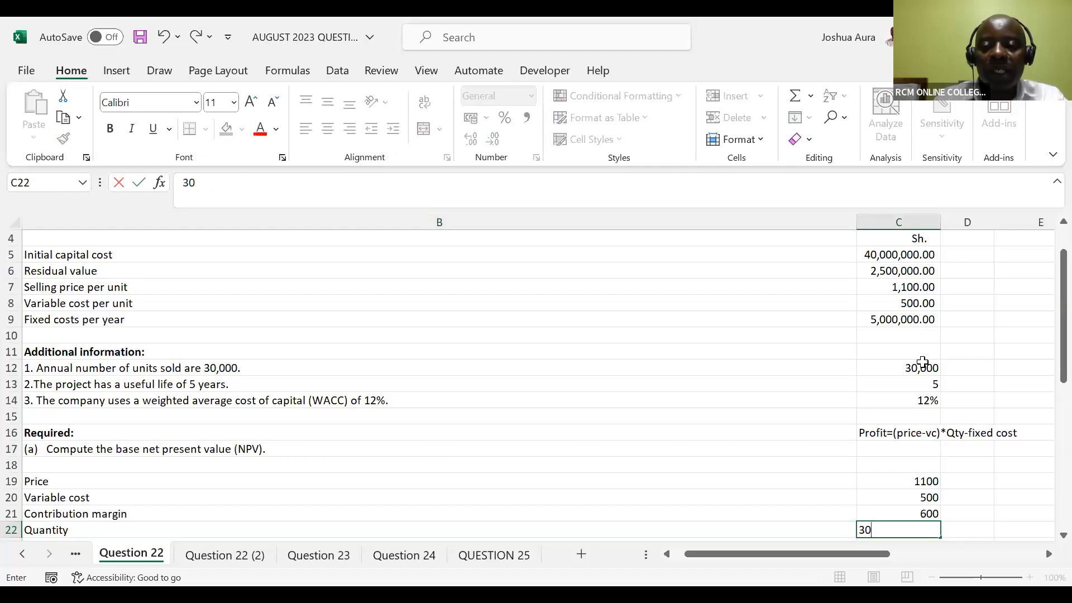
pyautogui.write(',000')
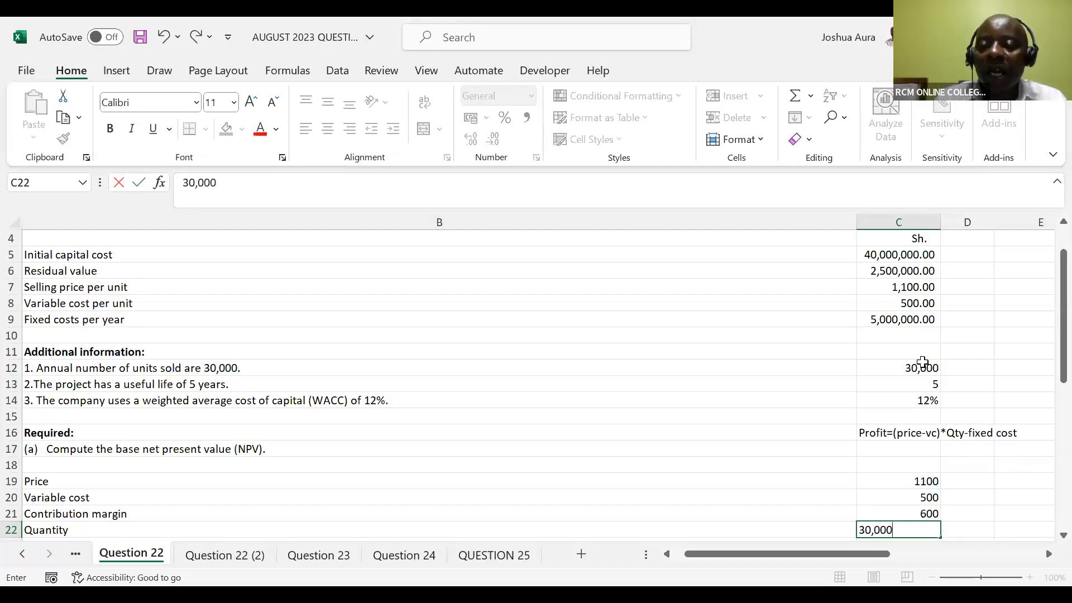
pyautogui.press('Return')
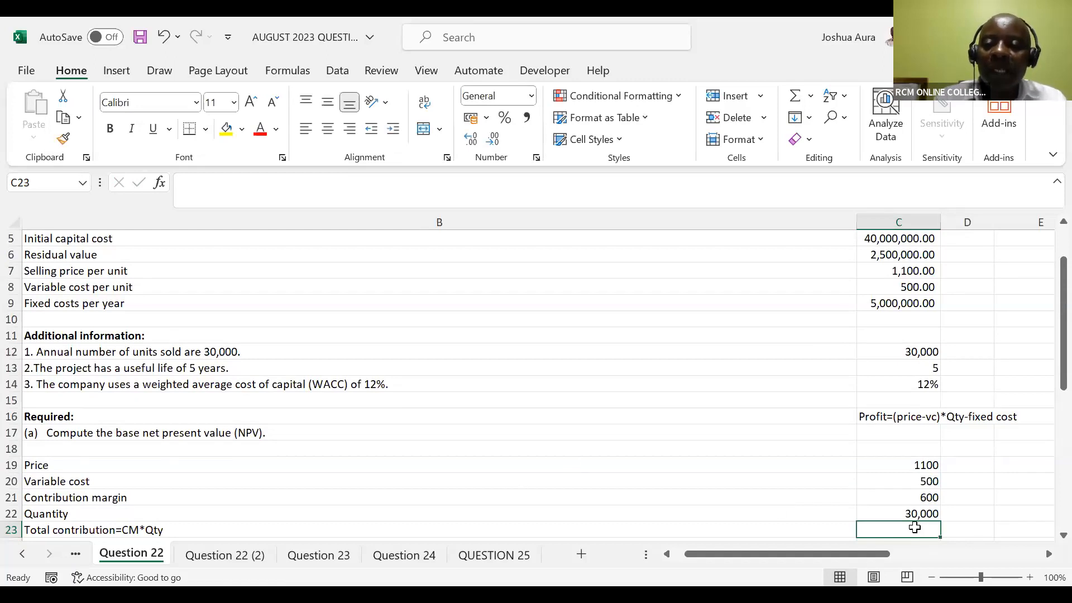
# Calculate the total contribution in C23 as contribution margin times quantity with =C21*C22
pyautogui.write('=')
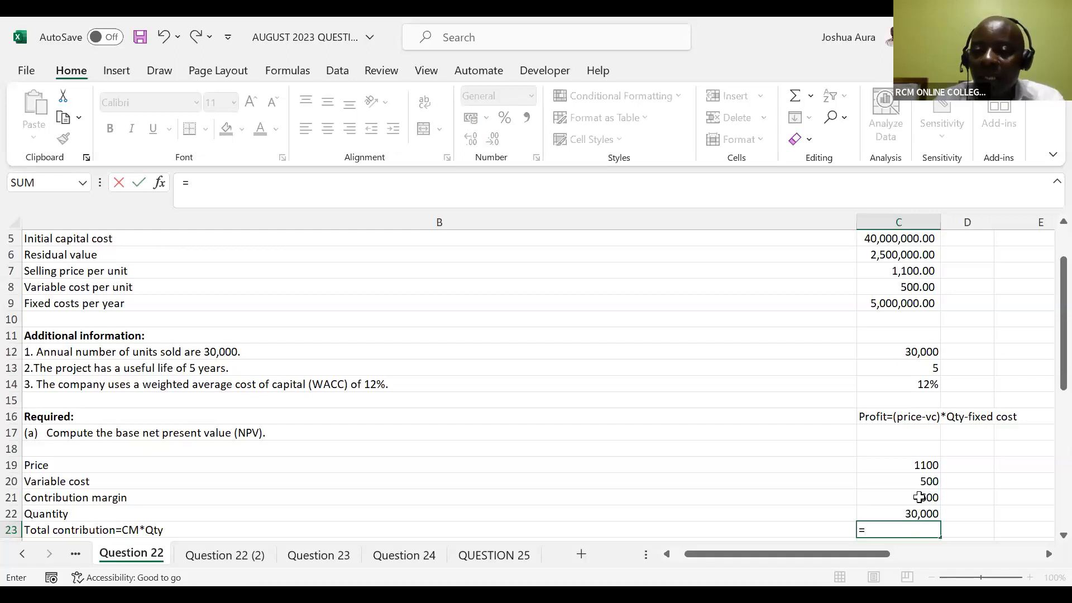
pyautogui.click(920, 497)
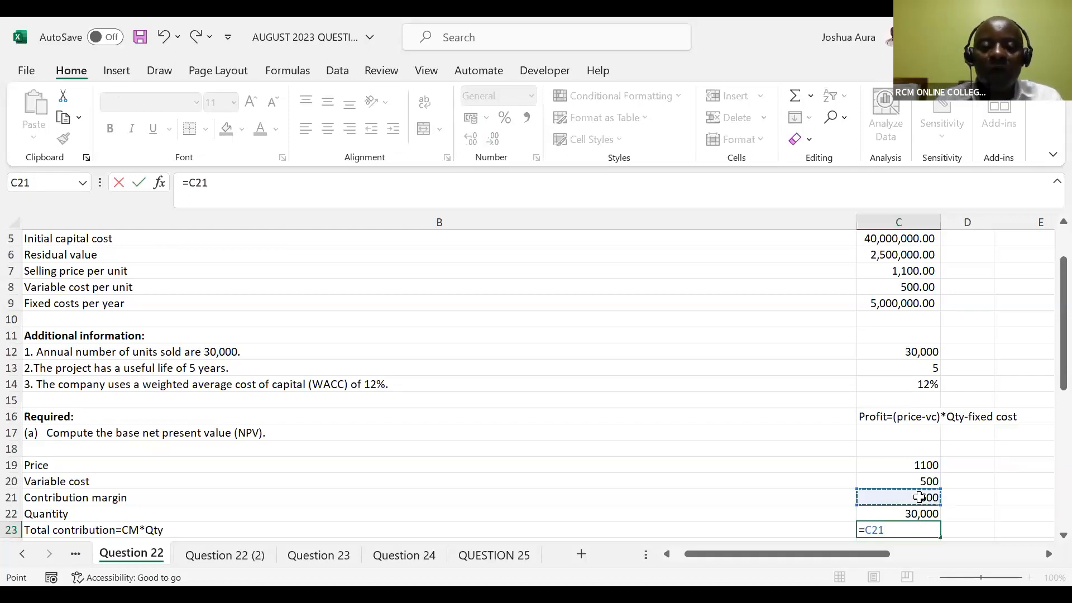
pyautogui.write('*')
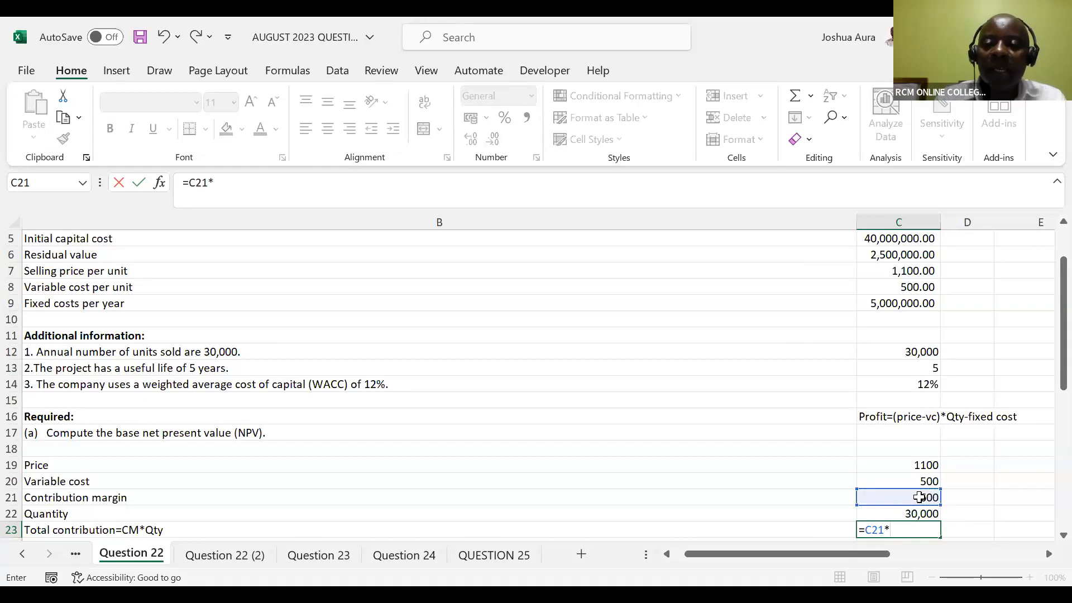
pyautogui.click(920, 514)
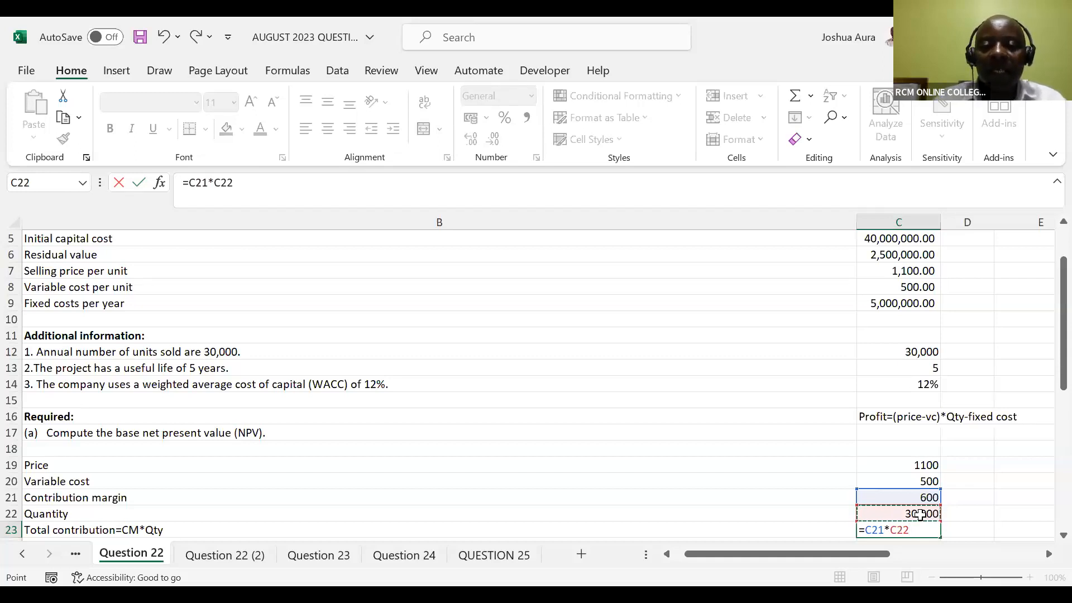
pyautogui.press('Return')
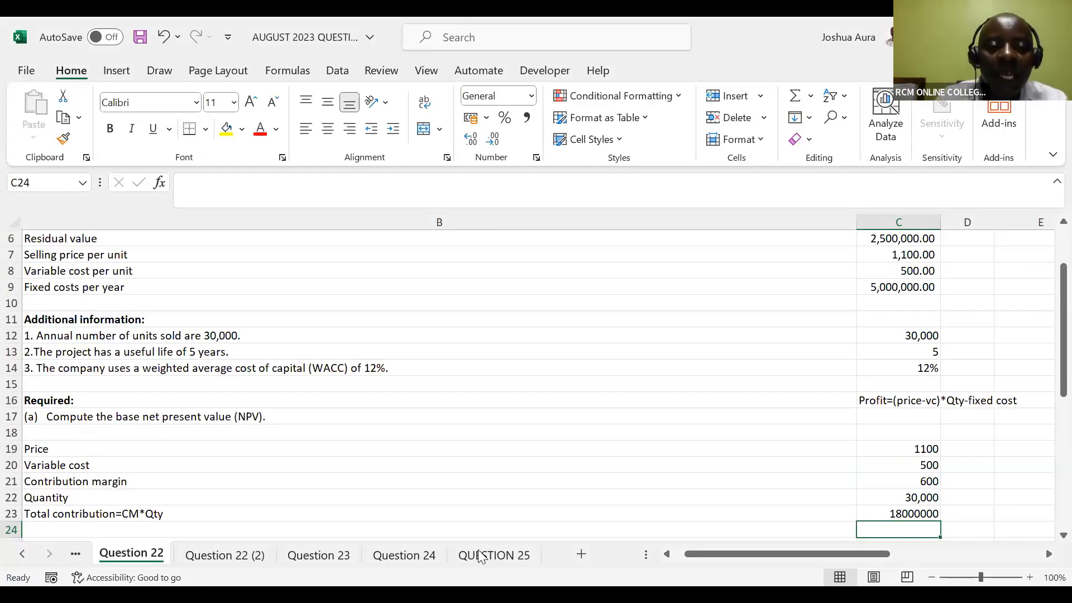
# Add a Fixed cost row in row 24, with the label in B24 and 50,000,000 in C24
pyautogui.click(49, 530)
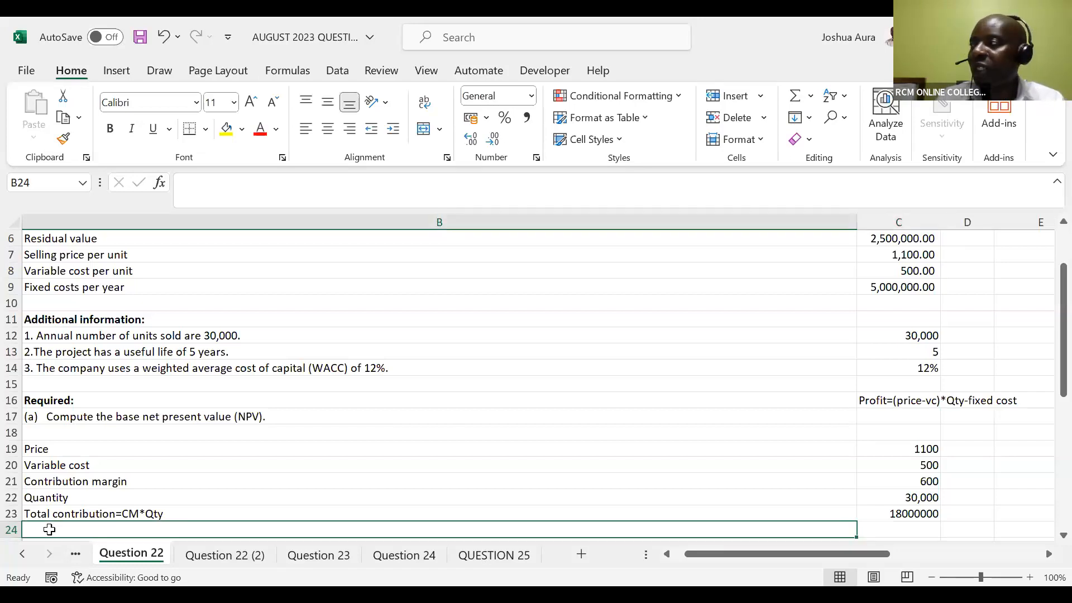
pyautogui.write('Fi')
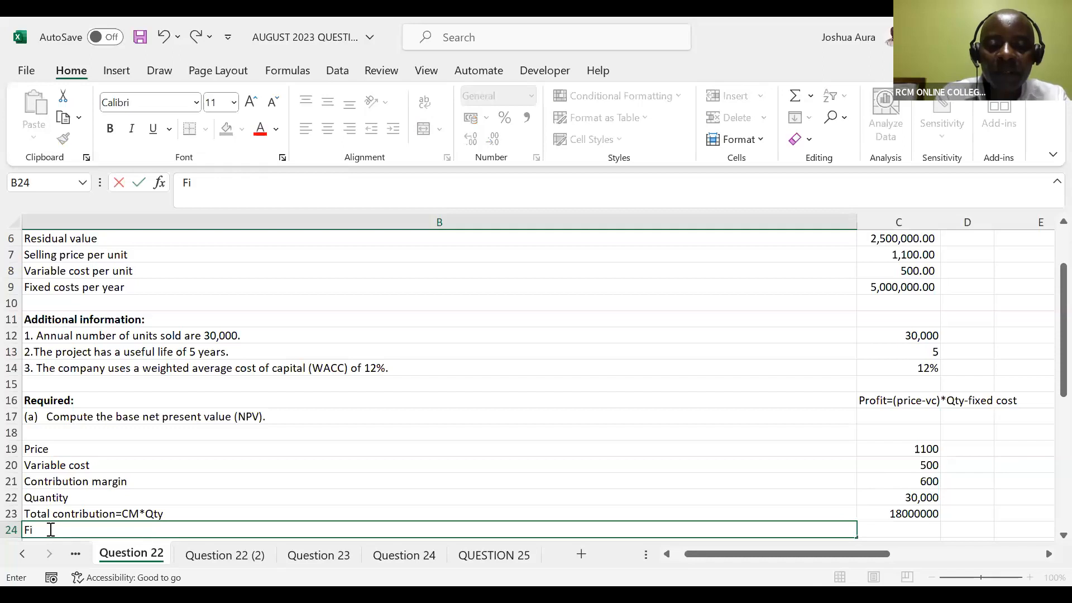
pyautogui.write('xed cost')
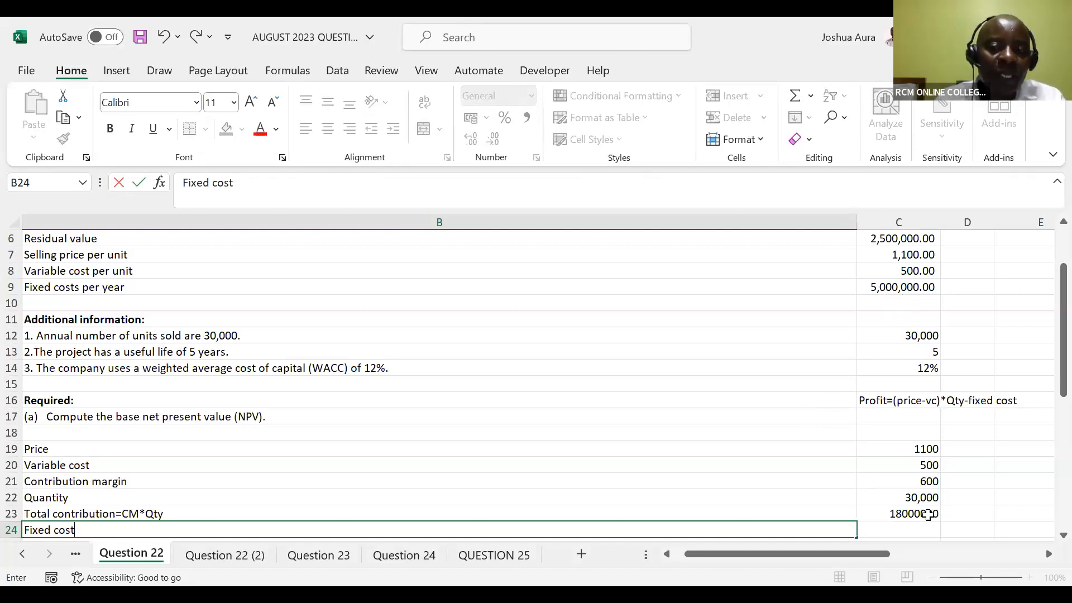
pyautogui.click(908, 528)
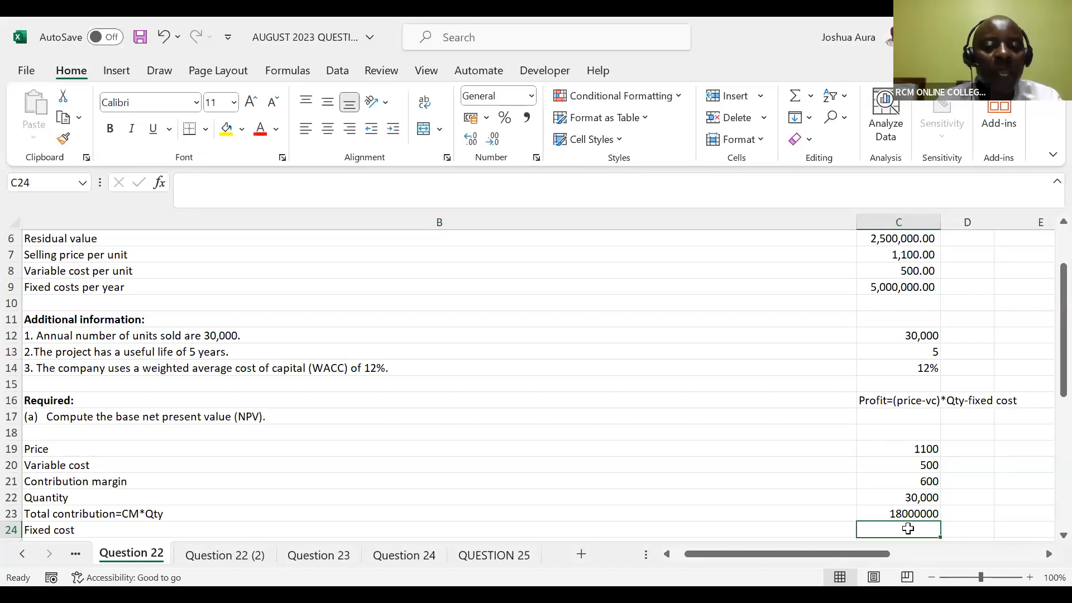
pyautogui.write('5000')
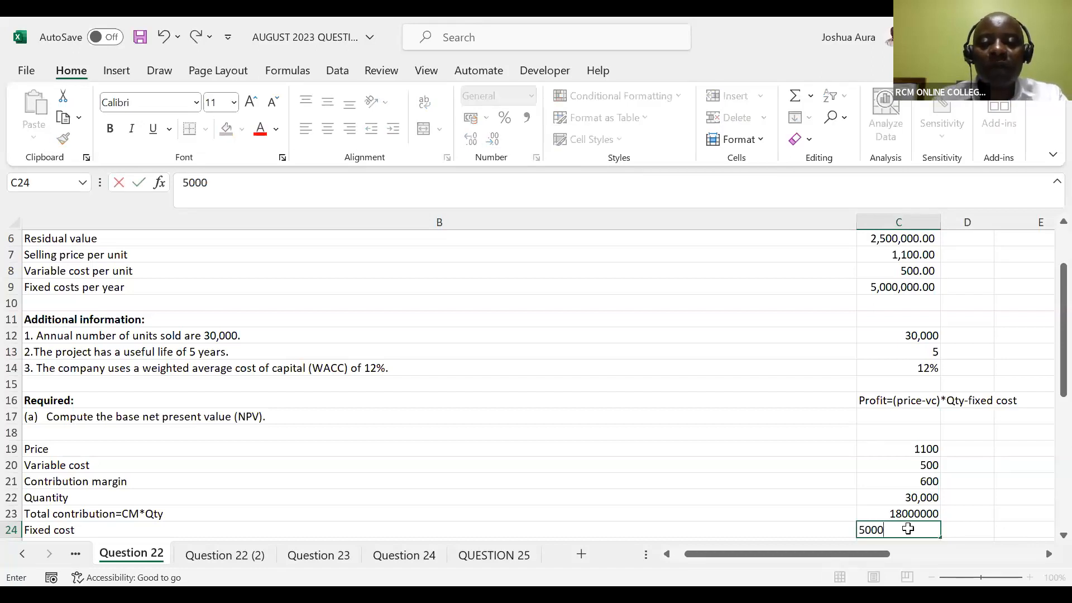
pyautogui.press('BackSpace')
pyautogui.press('BackSpace')
pyautogui.press('BackSpace')
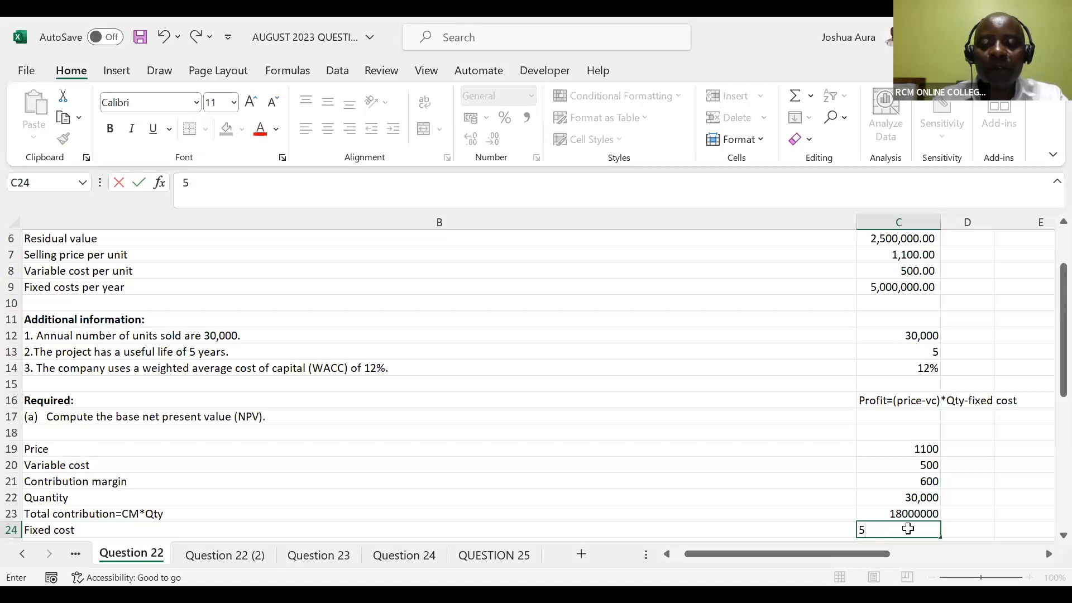
pyautogui.write(',0000')
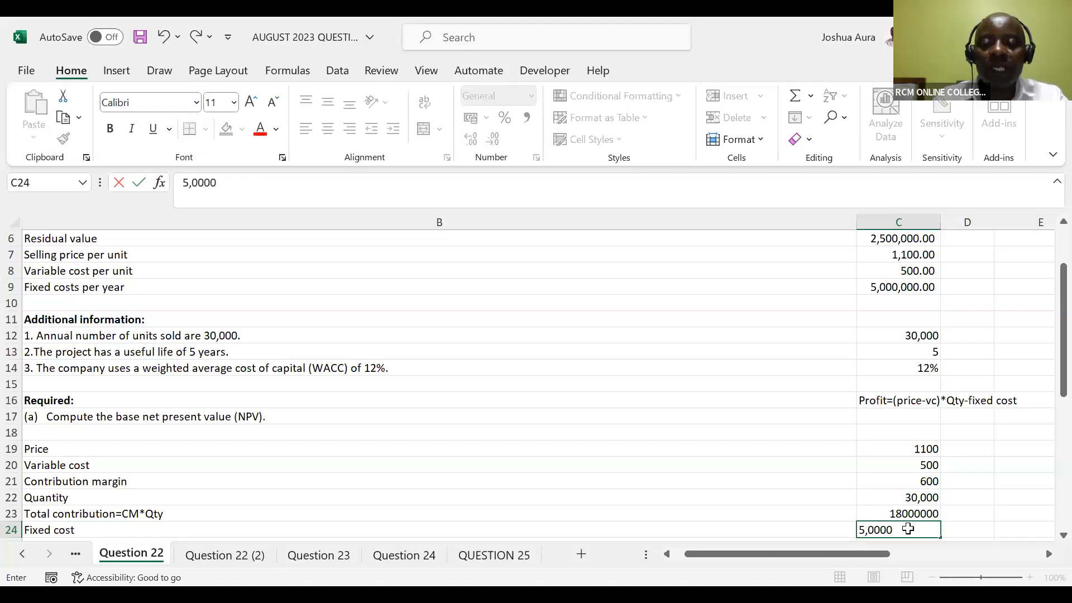
pyautogui.write(',000')
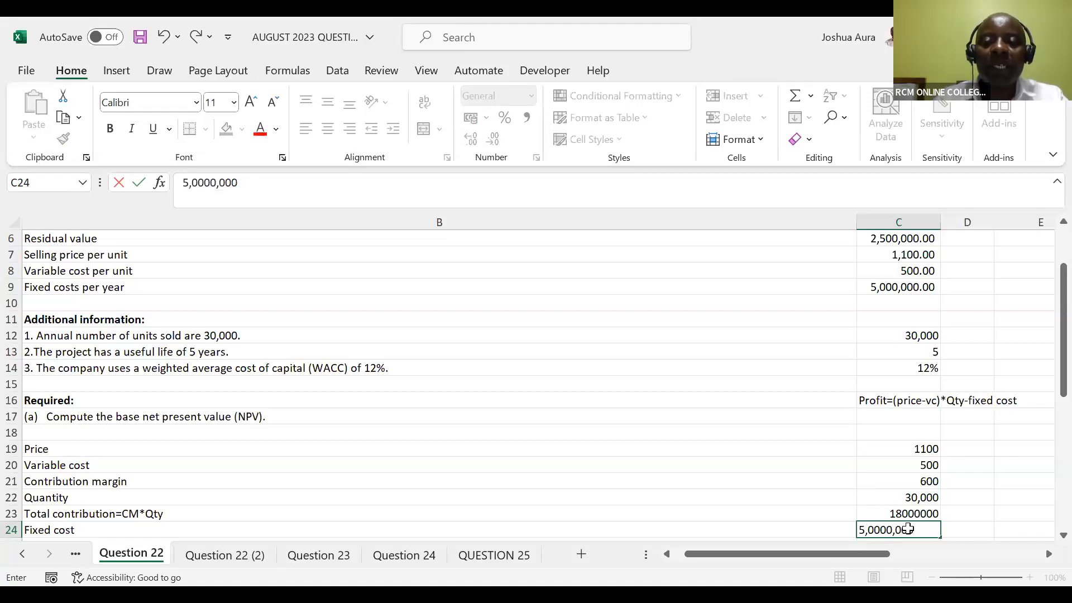
pyautogui.press('Return')
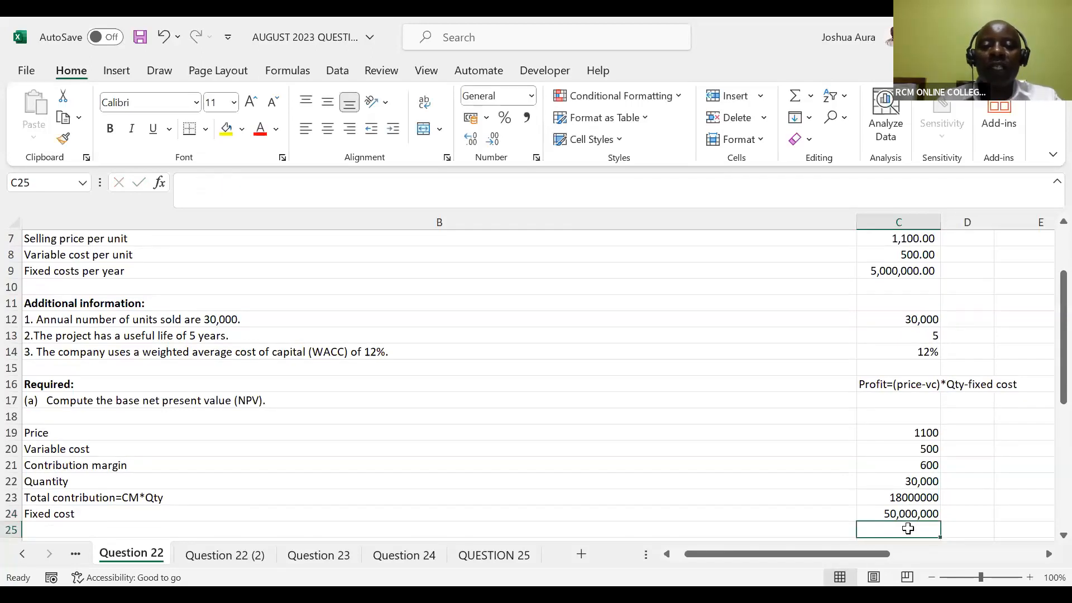
# Label B25 "Profit" and calculate it in C25 as total contribution minus fixed cost with =C23-C24
pyautogui.click(44, 533)
pyautogui.write('Profit')
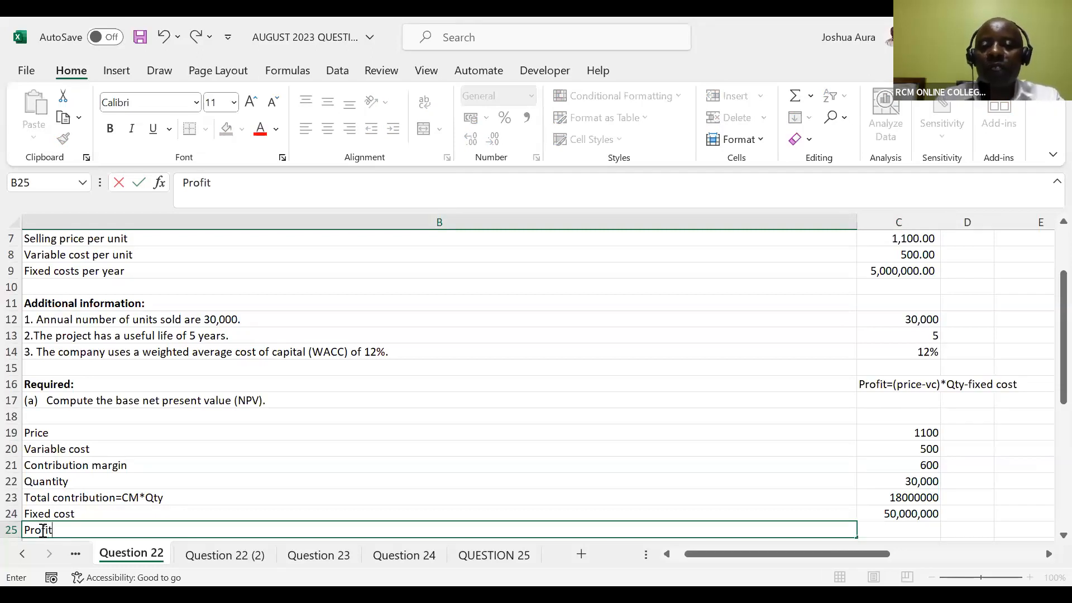
pyautogui.press('Tab')
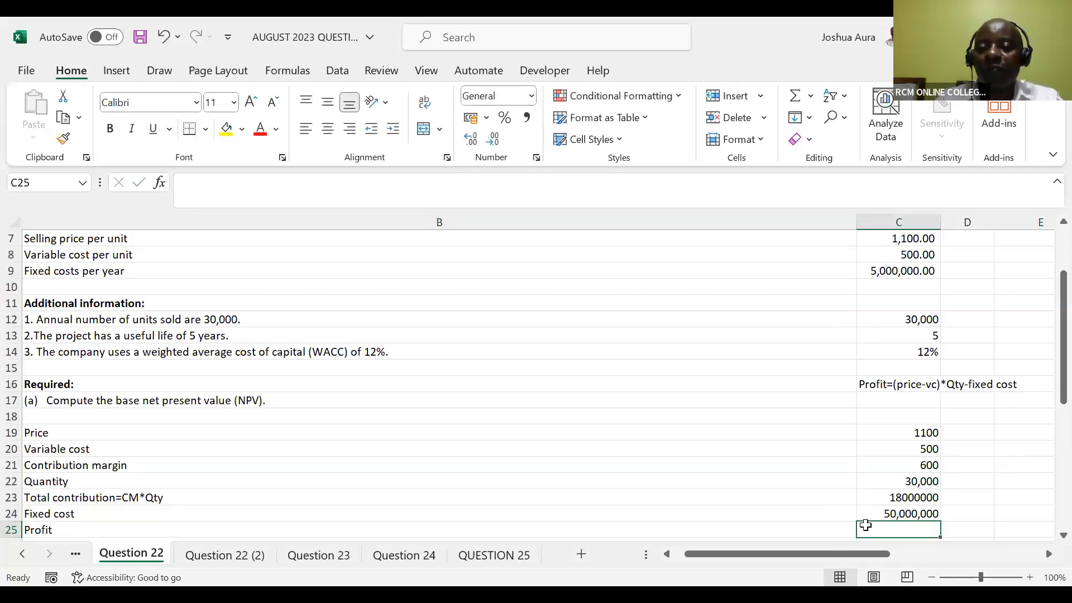
pyautogui.write('=')
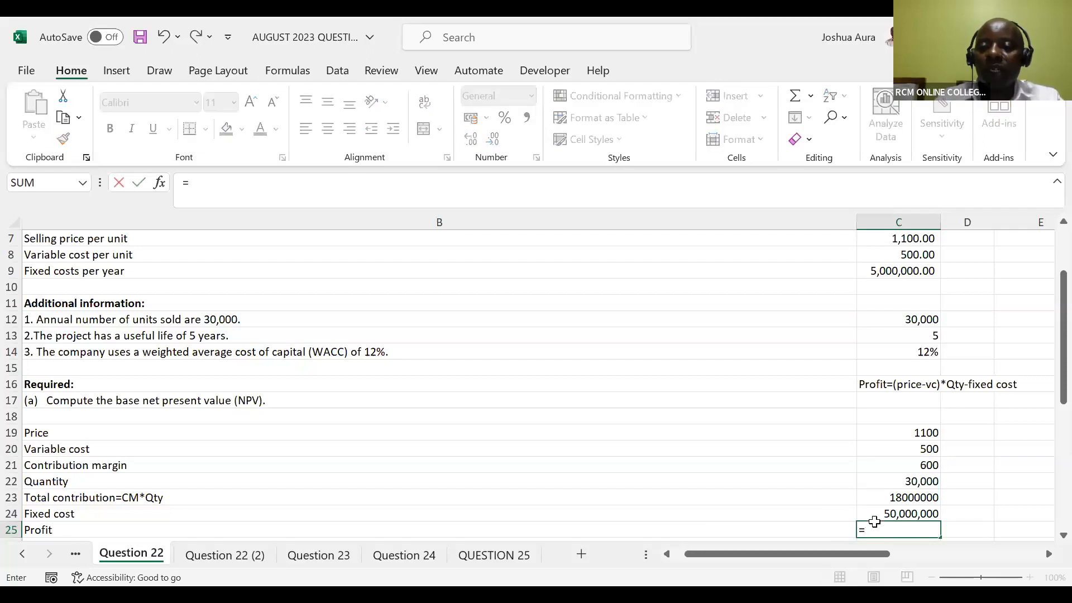
pyautogui.click(898, 499)
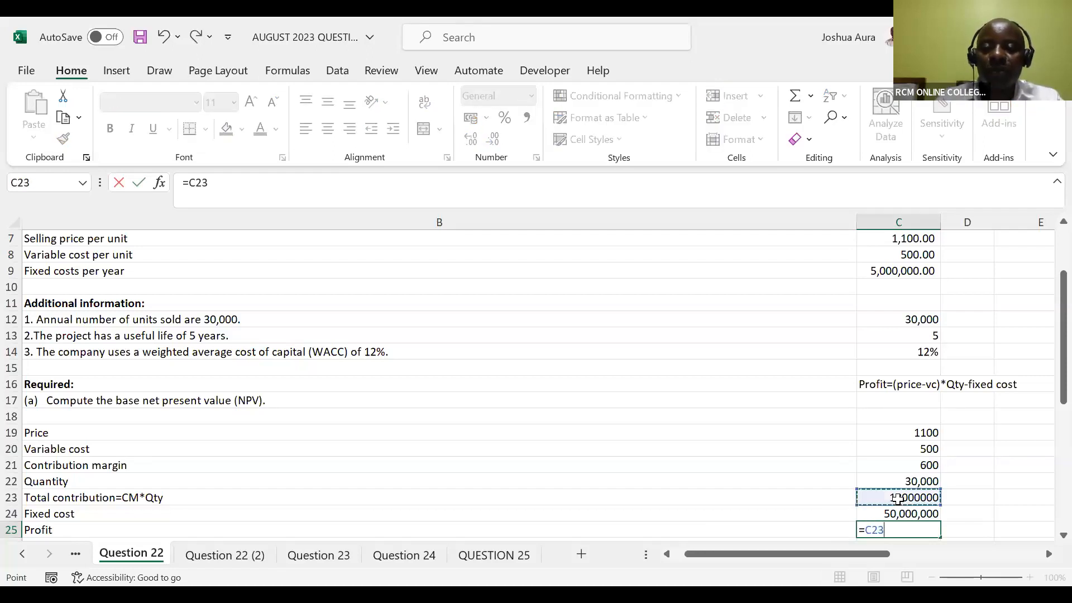
pyautogui.write('-')
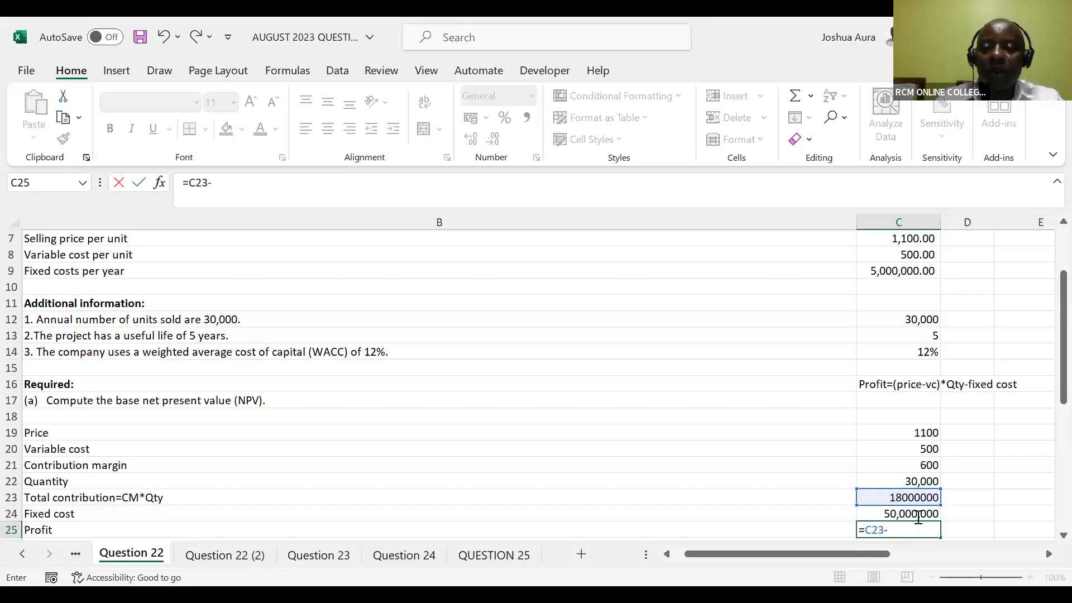
pyautogui.click(918, 515)
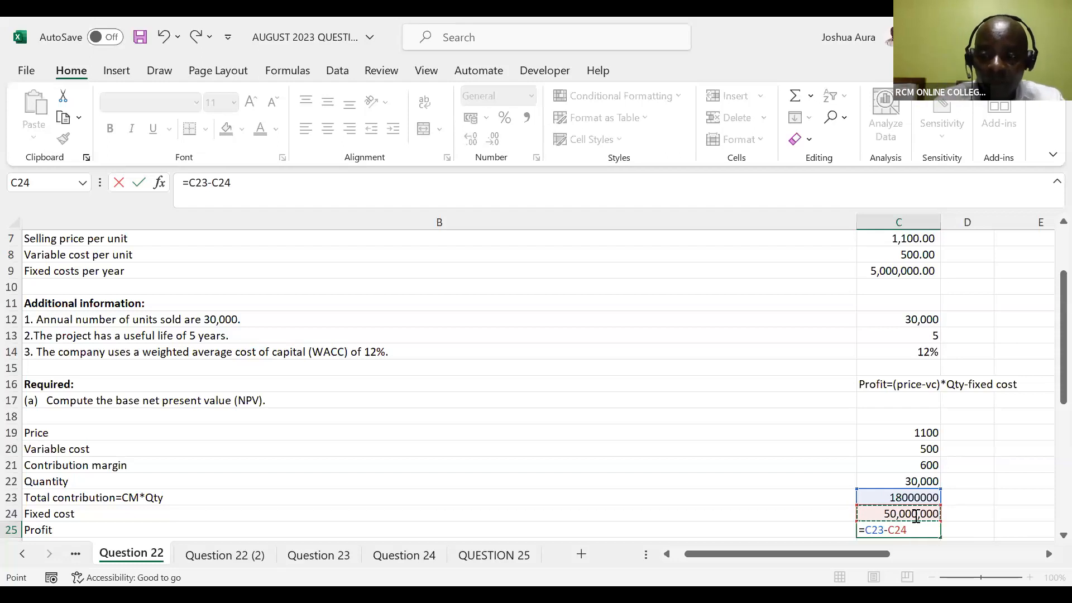
pyautogui.press('Return')
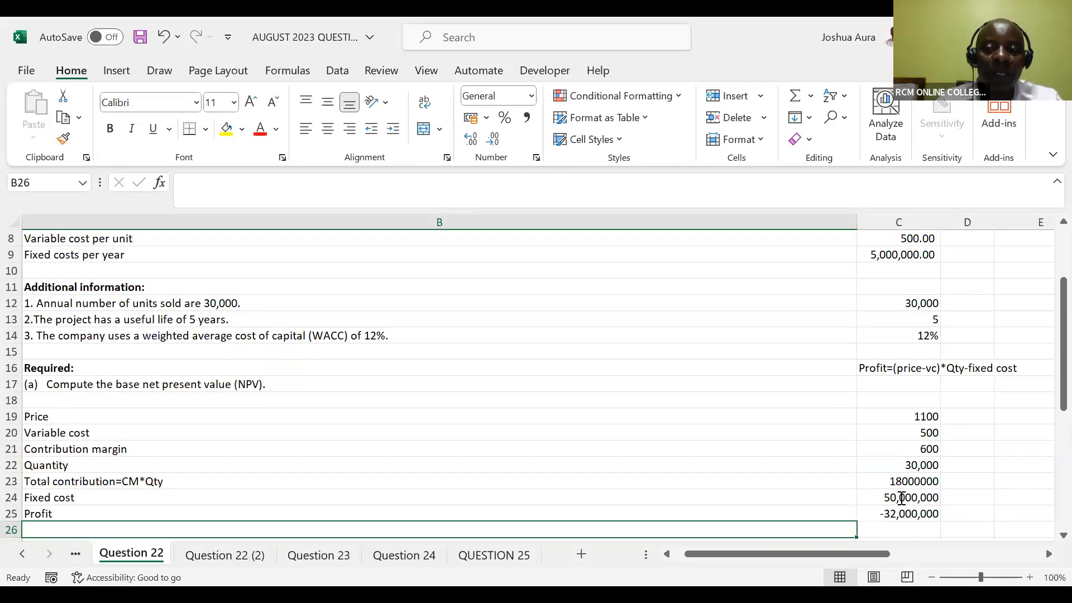
# Correct the fixed cost in C24 to 5,000,000
pyautogui.click(902, 499)
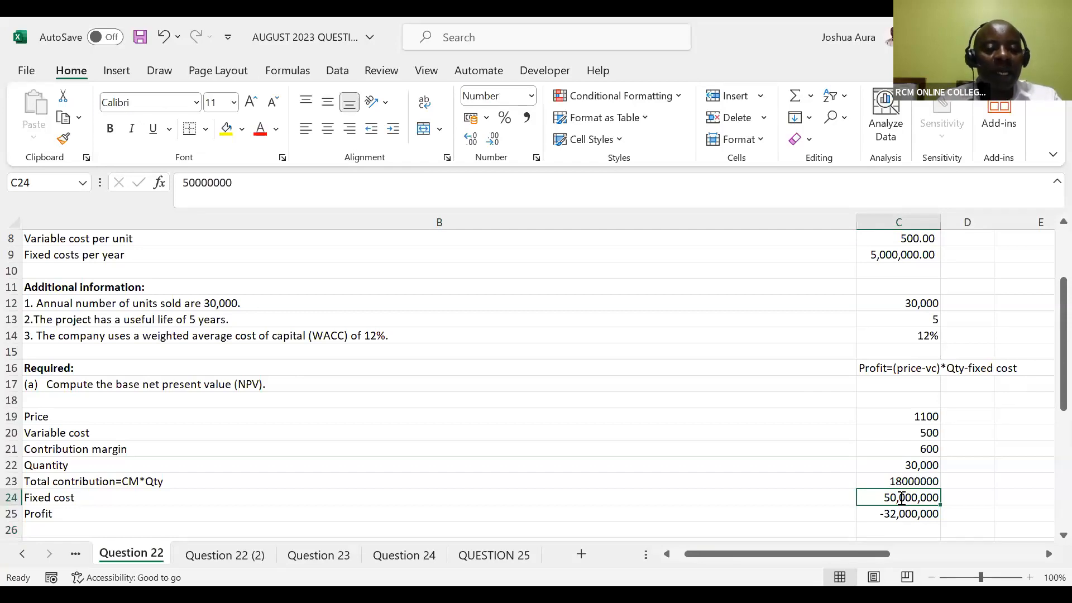
pyautogui.doubleClick(901, 497)
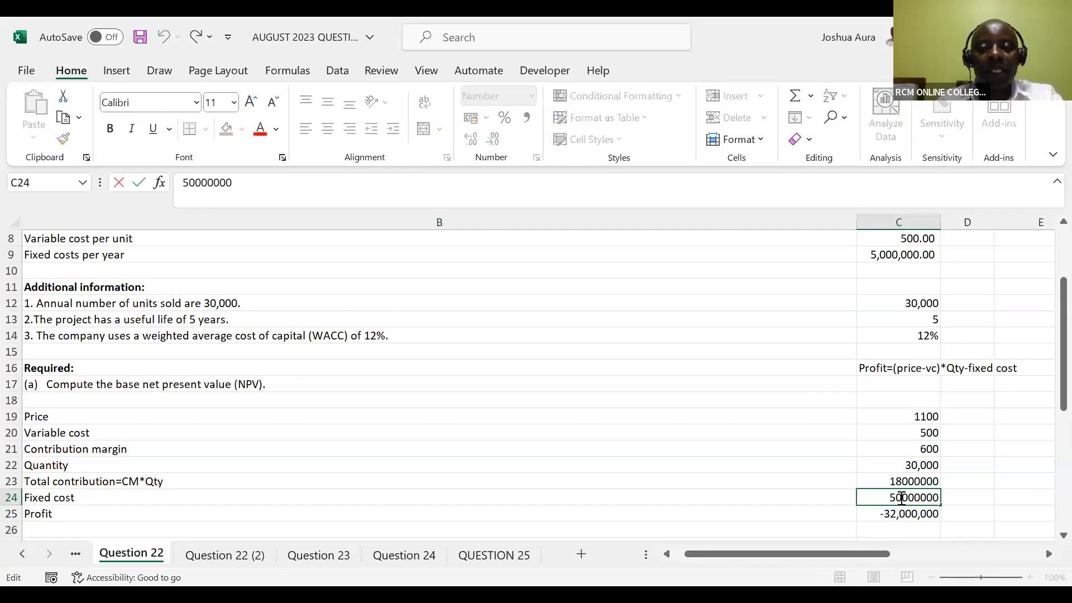
pyautogui.press('BackSpace')
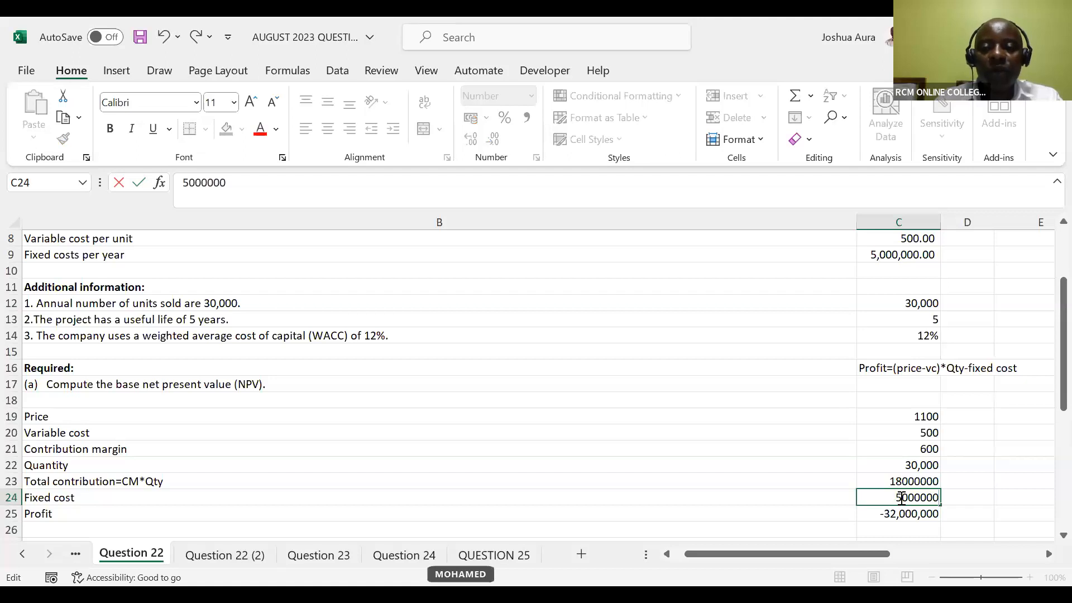
pyautogui.press('Return')
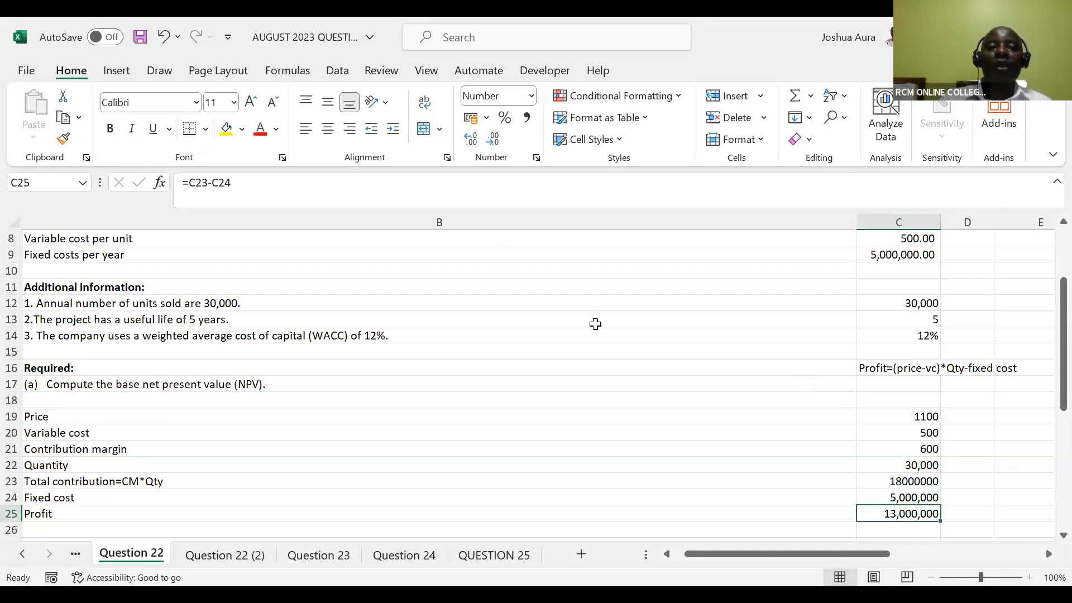
pyautogui.hotkey('alt', 'Tab')
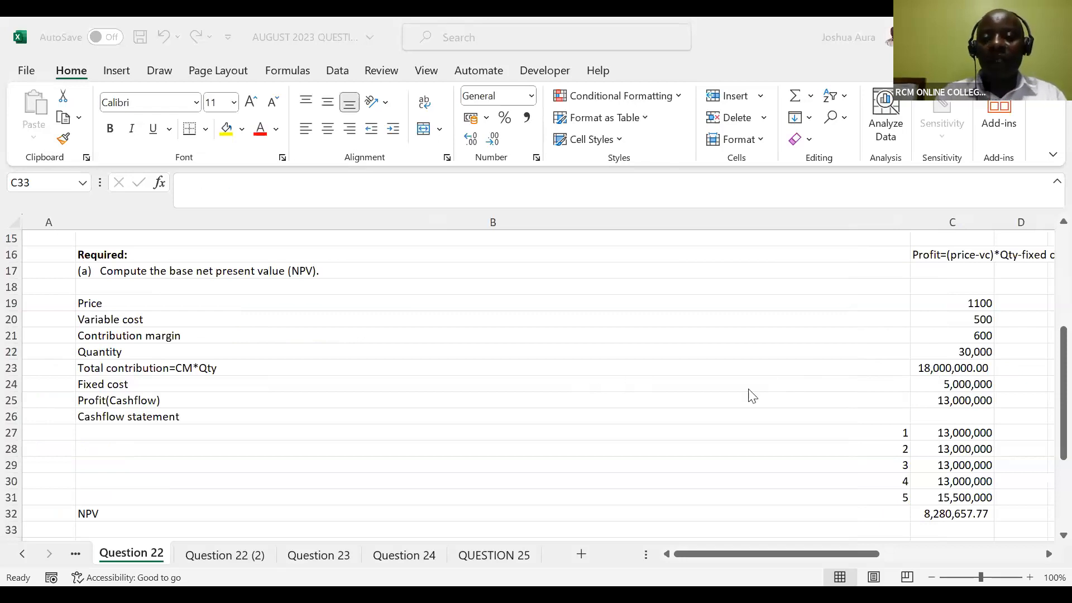
pyautogui.click(951, 408)
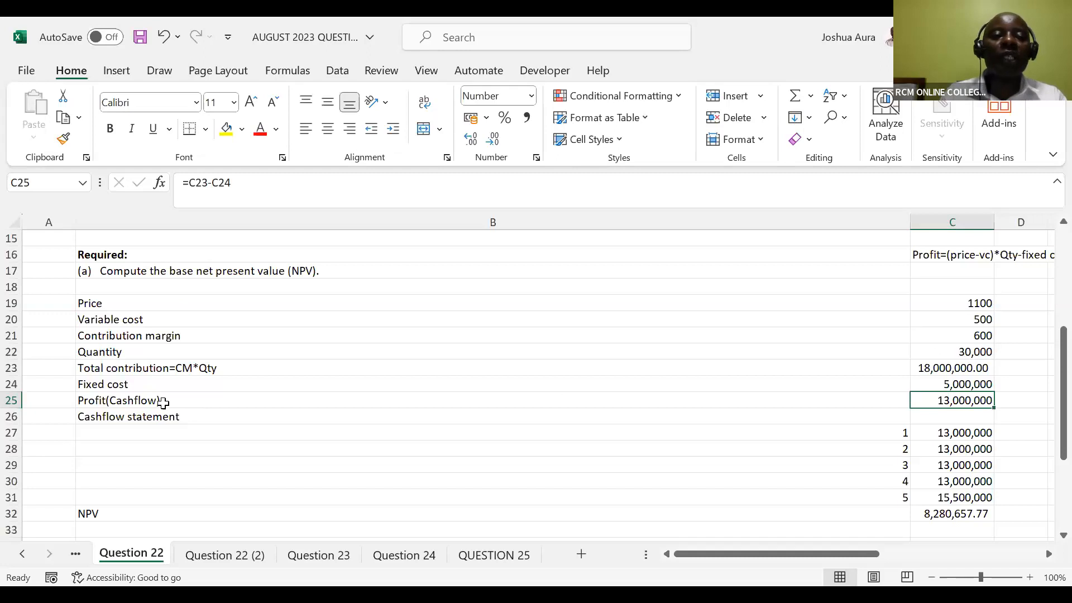
pyautogui.moveTo(1051, 368); pyautogui.dragTo(1051, 297)
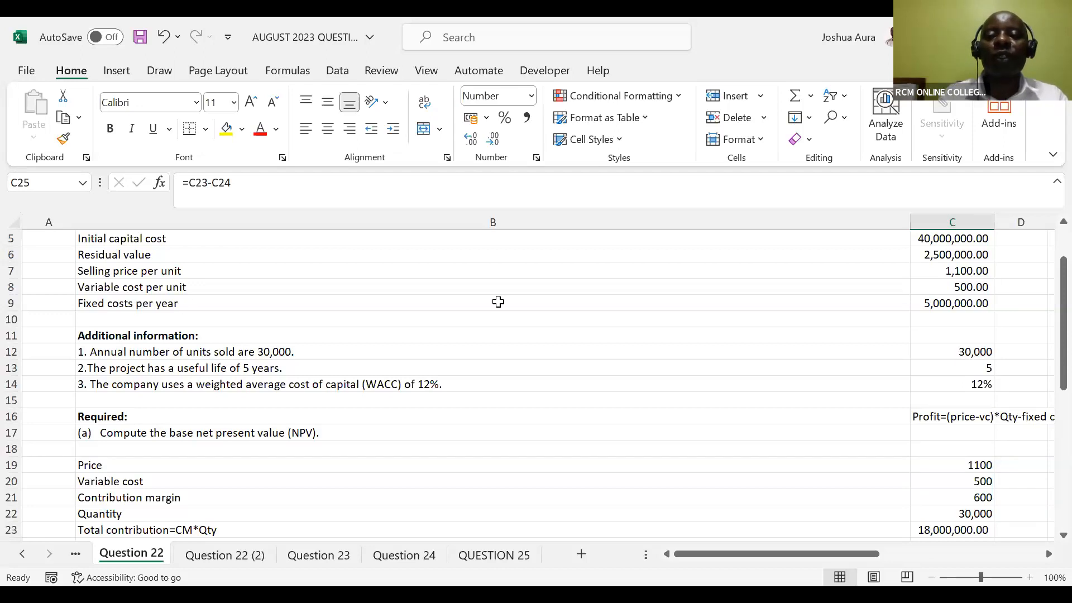
# Clear the cash flows for years 1 to 5 and the NPV result from C27:C32
pyautogui.moveTo(1051, 359); pyautogui.dragTo(1048, 472)
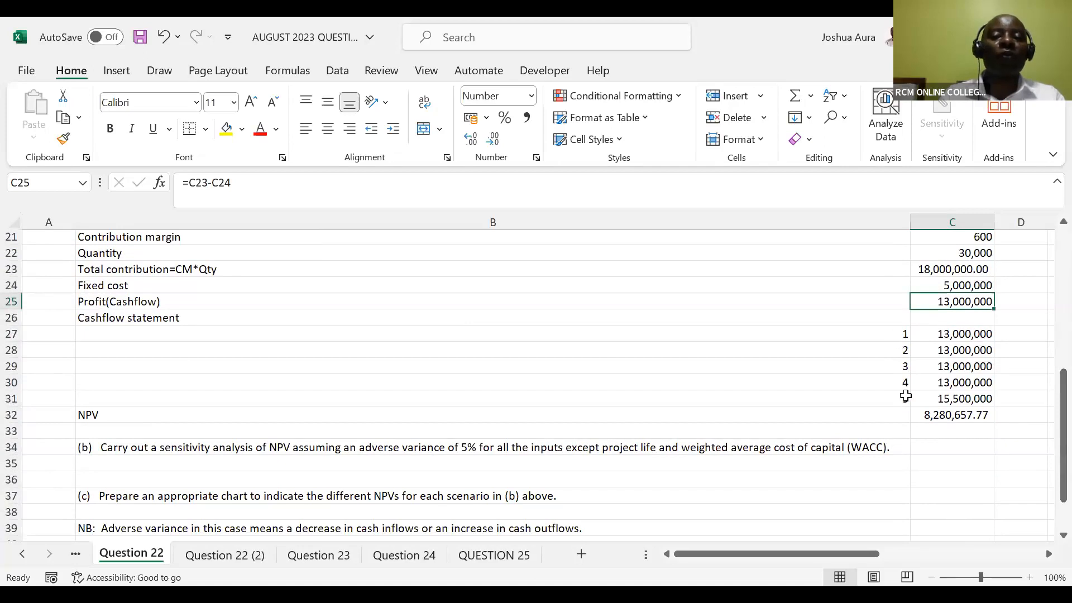
pyautogui.click(959, 336)
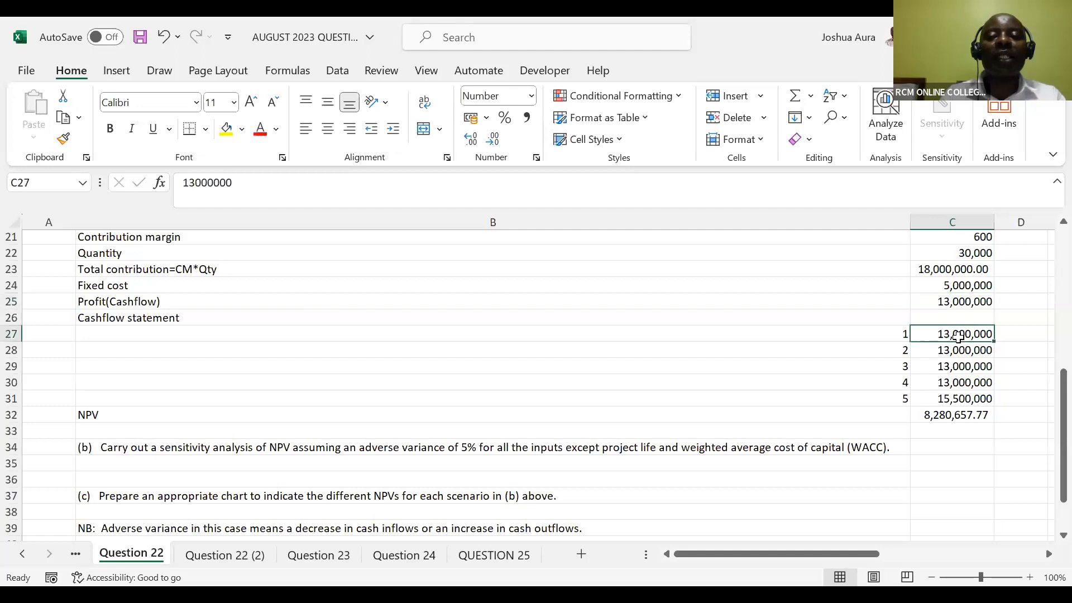
pyautogui.moveTo(958, 335); pyautogui.dragTo(968, 413)
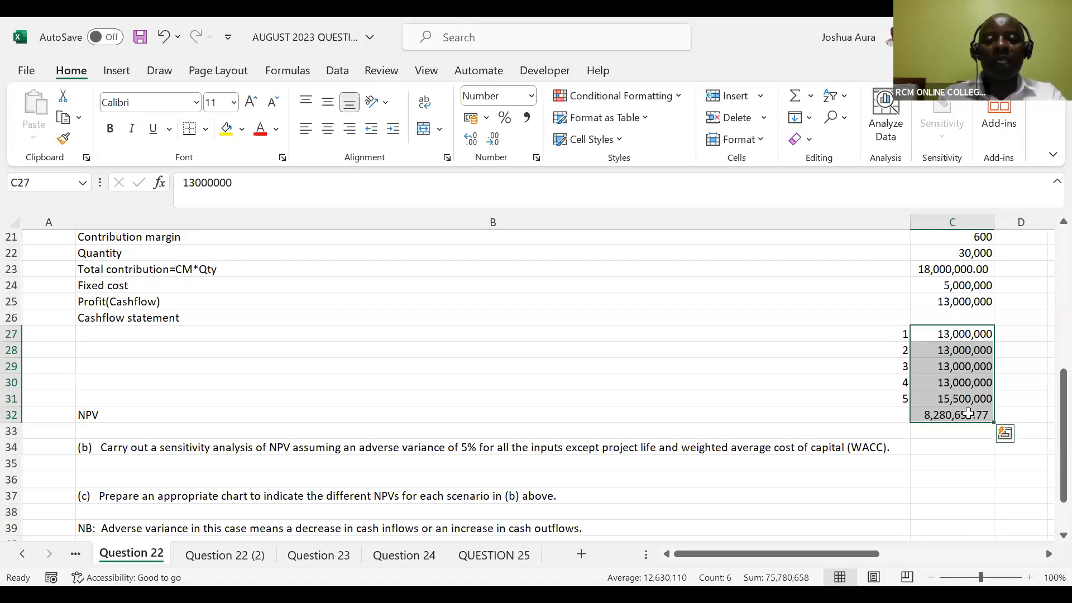
pyautogui.moveTo(969, 413); pyautogui.dragTo(943, 395)
pyautogui.press('Delete')
# Enter 13,000,000 in C27 as the year 1 cash flow in the cashflow statement
pyautogui.click(944, 330)
pyautogui.write('1')
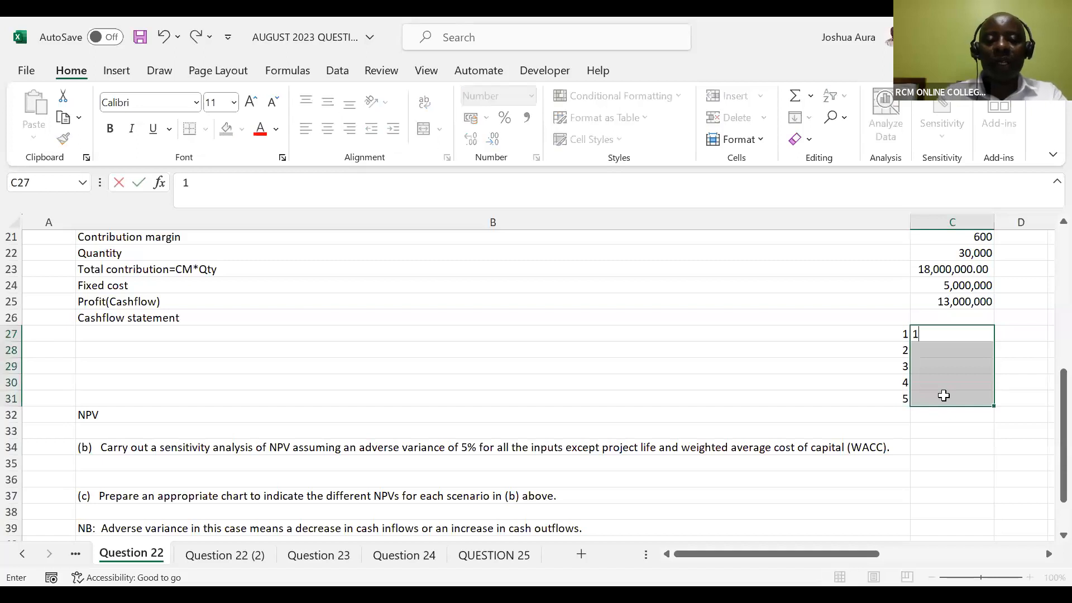
pyautogui.write('3,000')
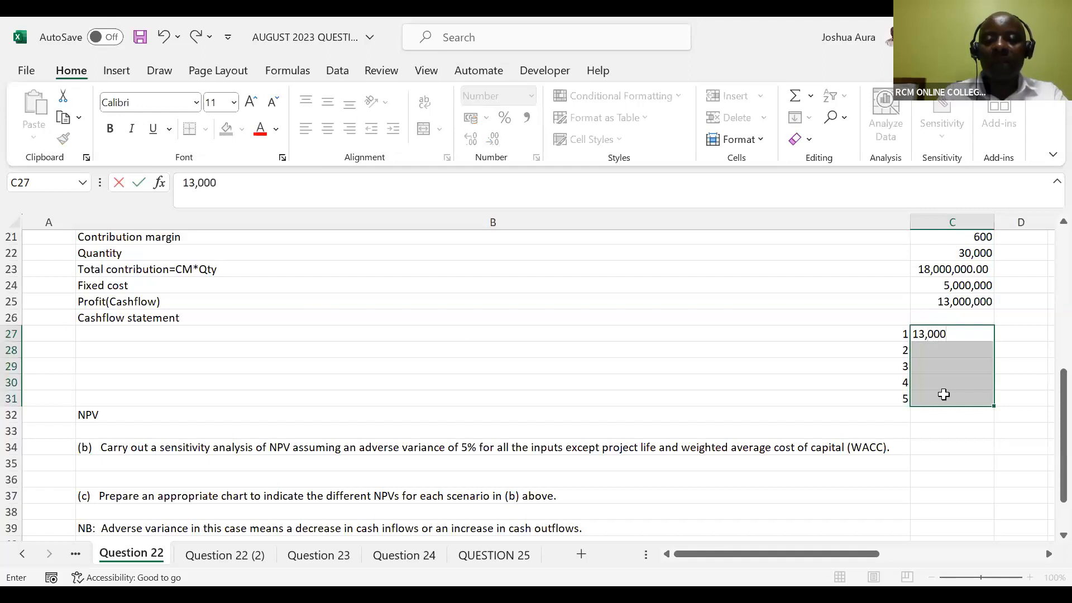
pyautogui.write(',000')
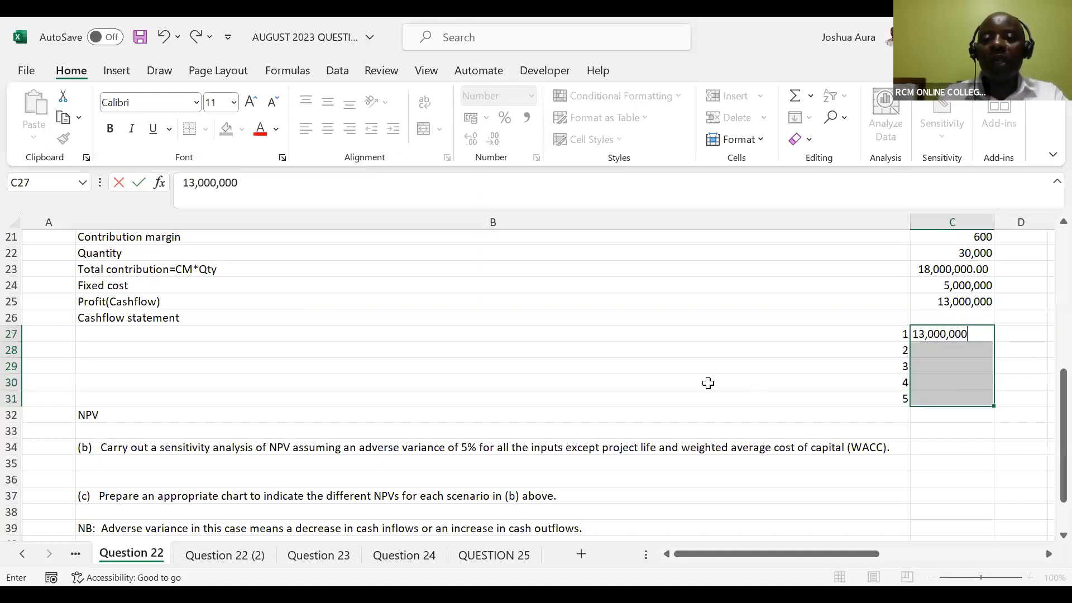
pyautogui.press('Return')
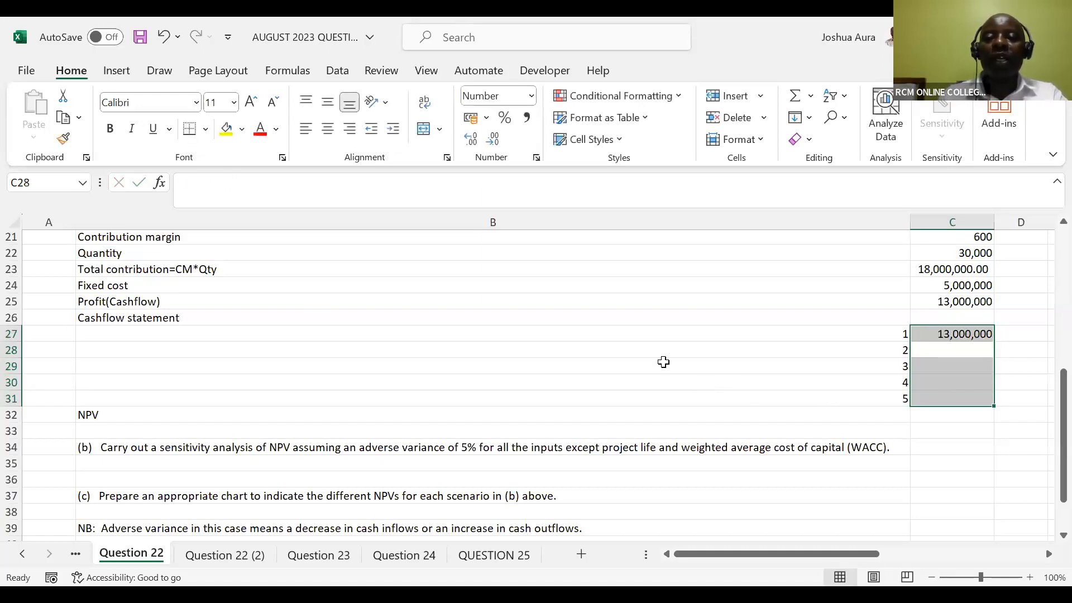
# Enter 13,000,000 in each of C28, C29 and C30 as the cash flows for years 2 to 4
pyautogui.click(926, 336)
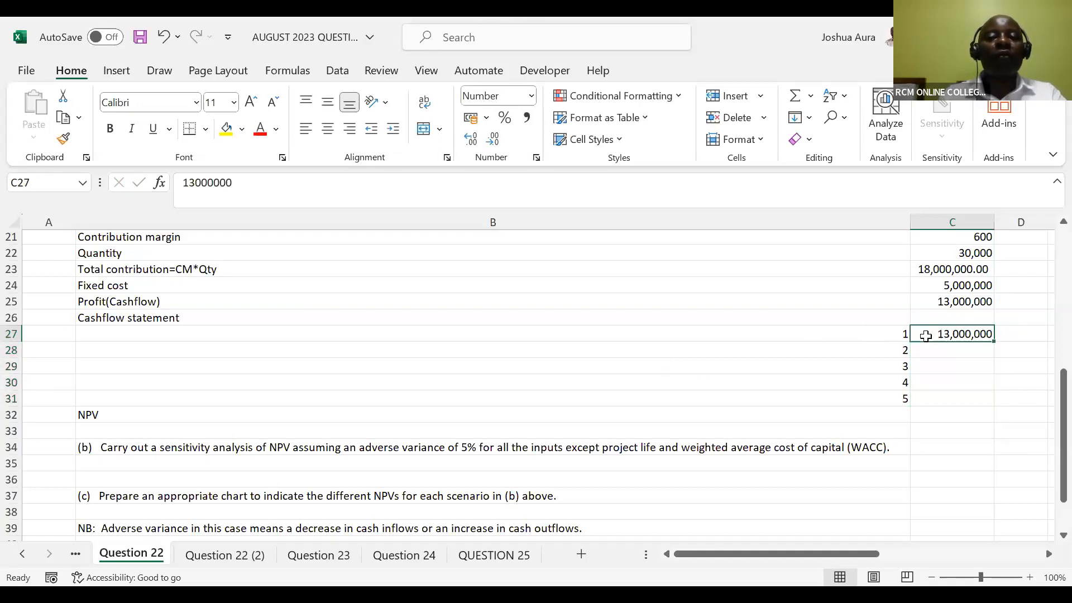
pyautogui.click(950, 352)
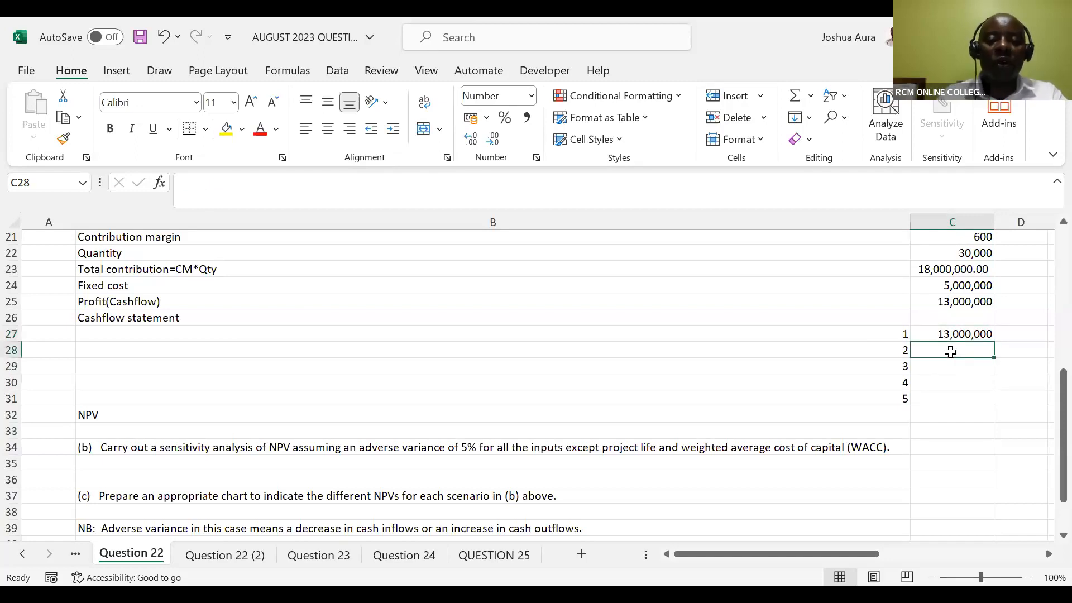
pyautogui.write('13,')
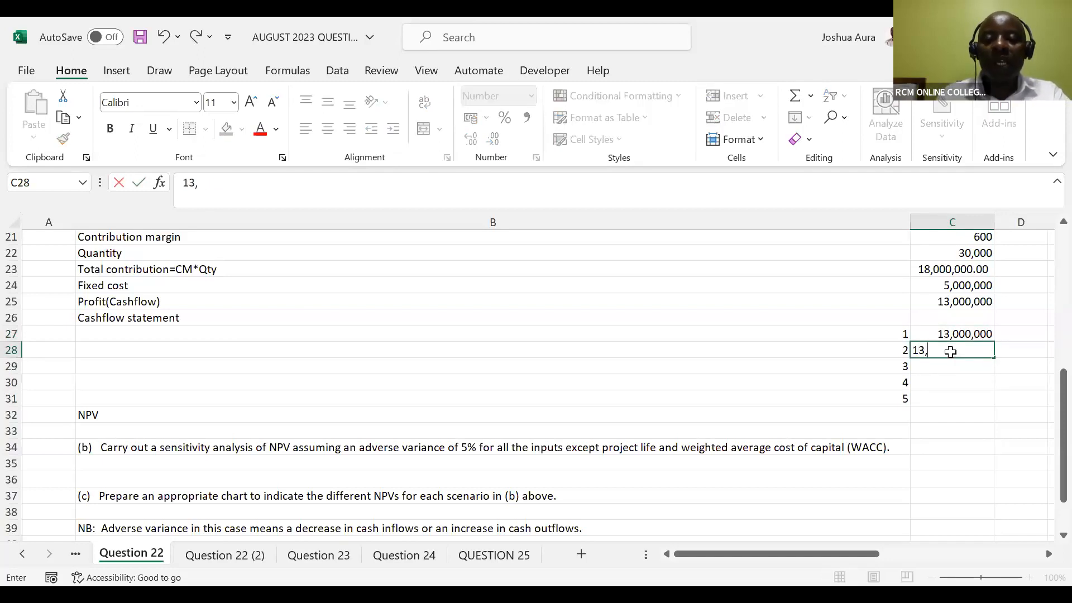
pyautogui.write('000,000')
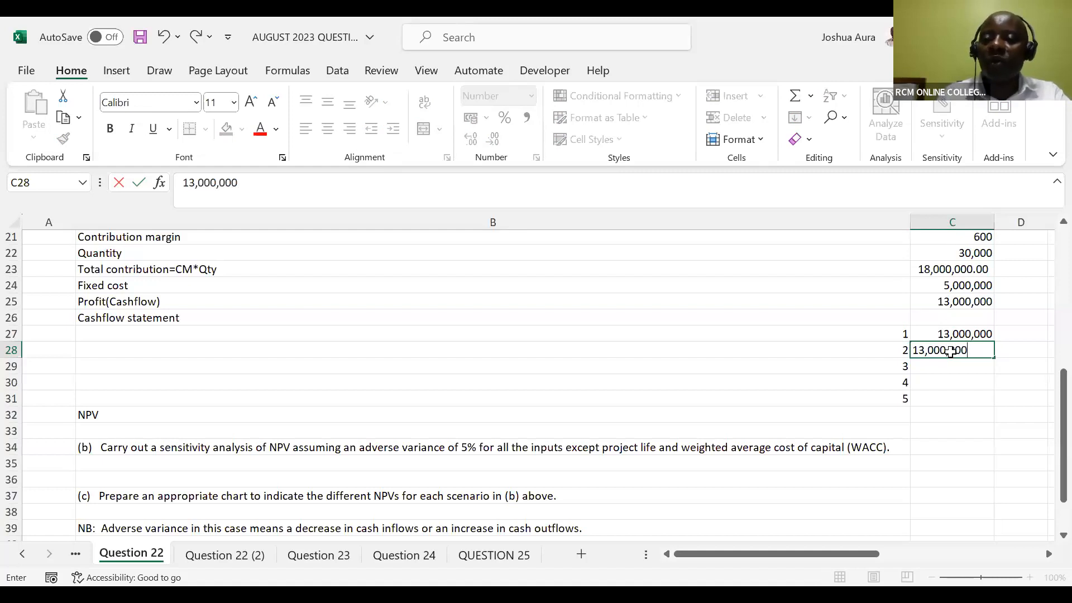
pyautogui.press('Return')
pyautogui.write('13')
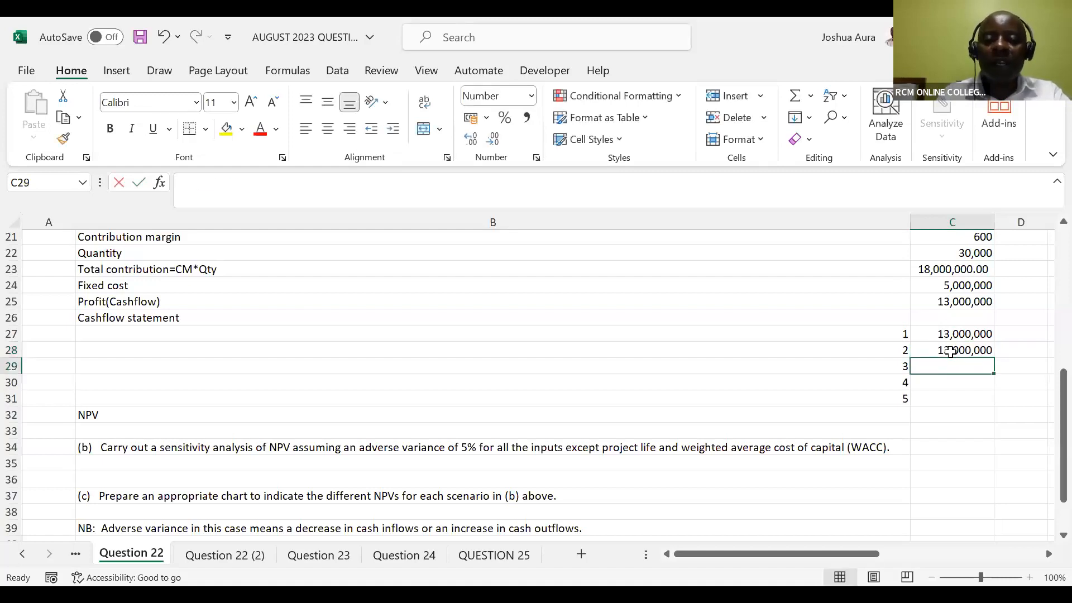
pyautogui.write(',000,000')
pyautogui.press('Return')
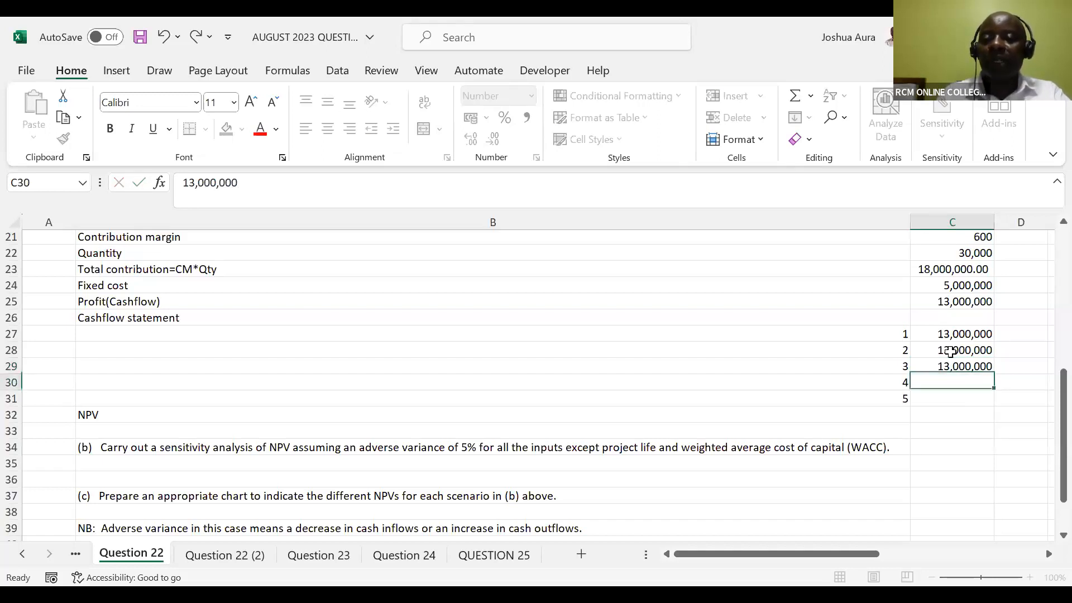
pyautogui.write('13,0000')
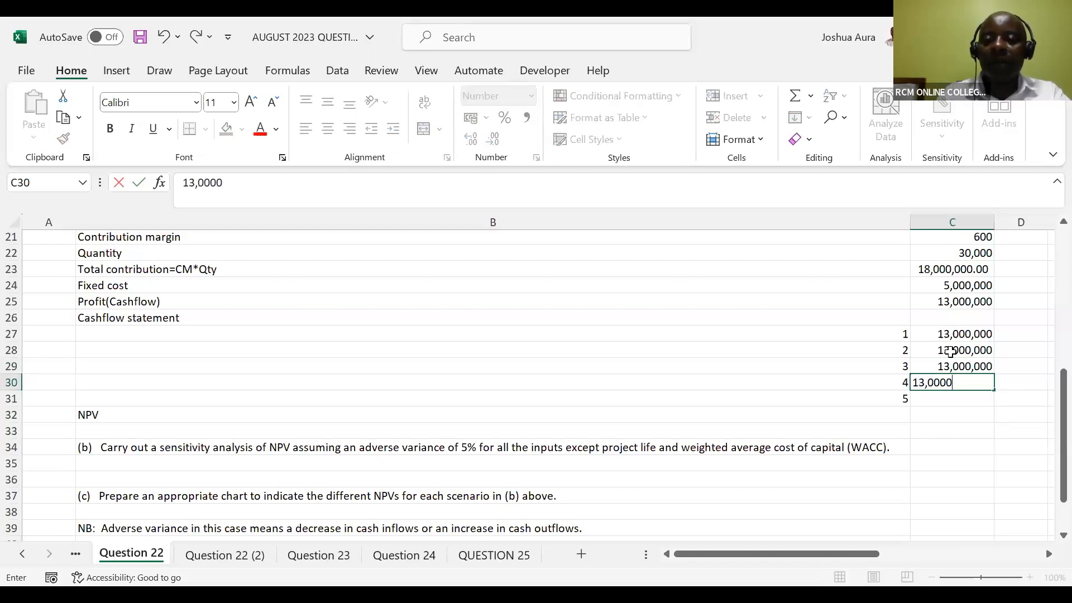
pyautogui.press('BackSpace')
pyautogui.write(',000')
pyautogui.press('Return')
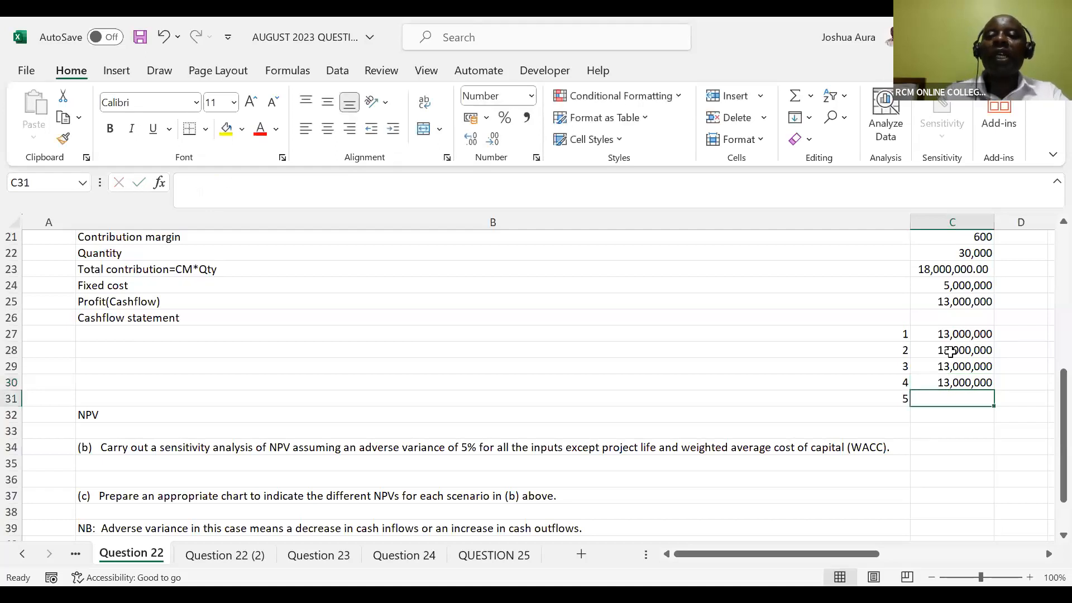
# Calculate the year 5 cash flow in C31 as annual profit plus residual value with =13000000+2500000, accepting the formula correction
pyautogui.write('=')
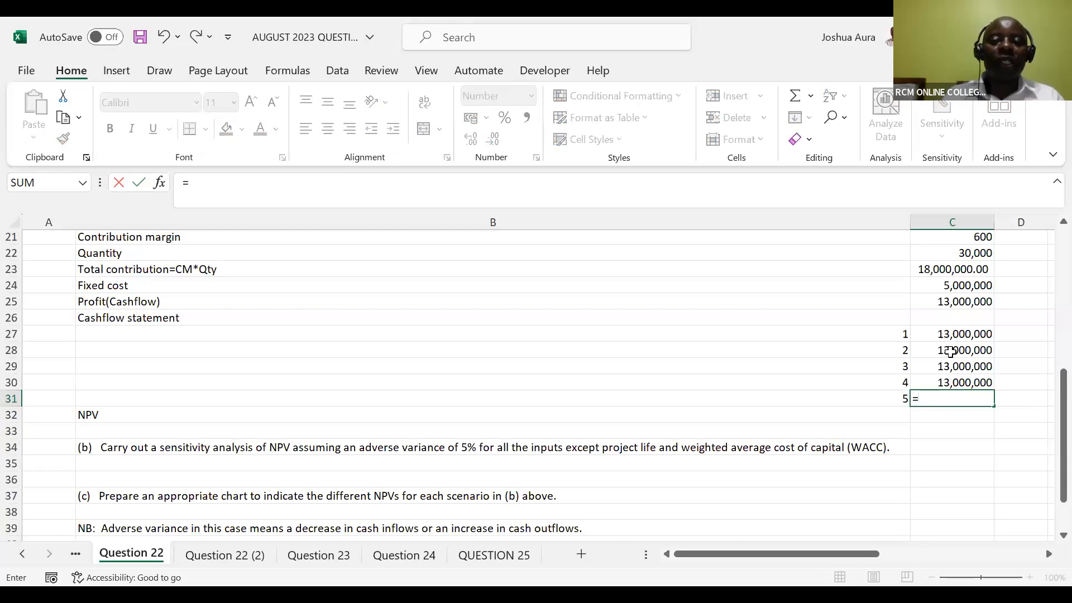
pyautogui.write('1')
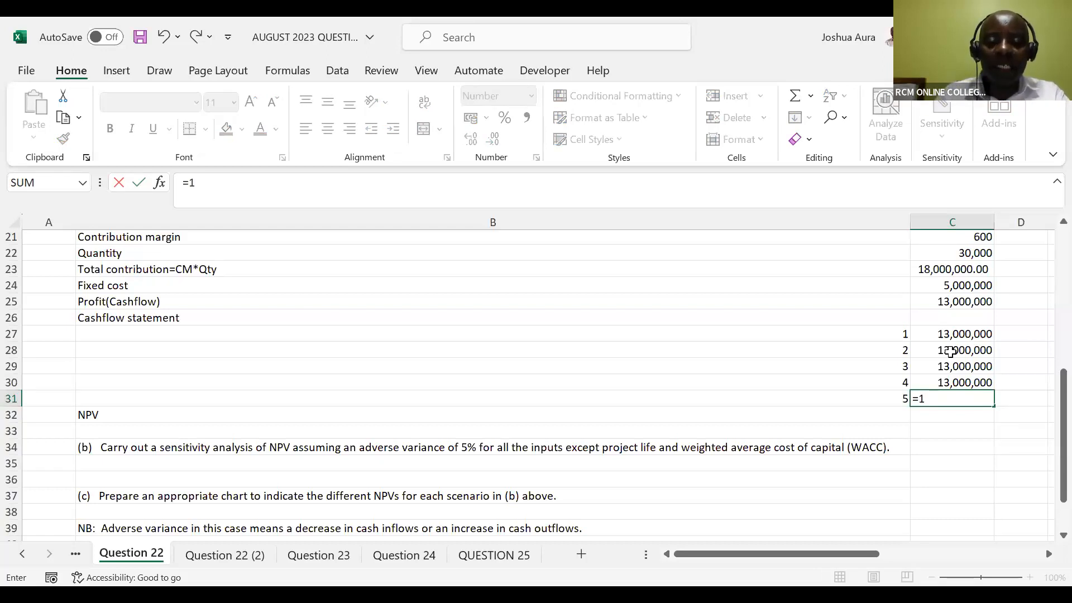
pyautogui.write('3000')
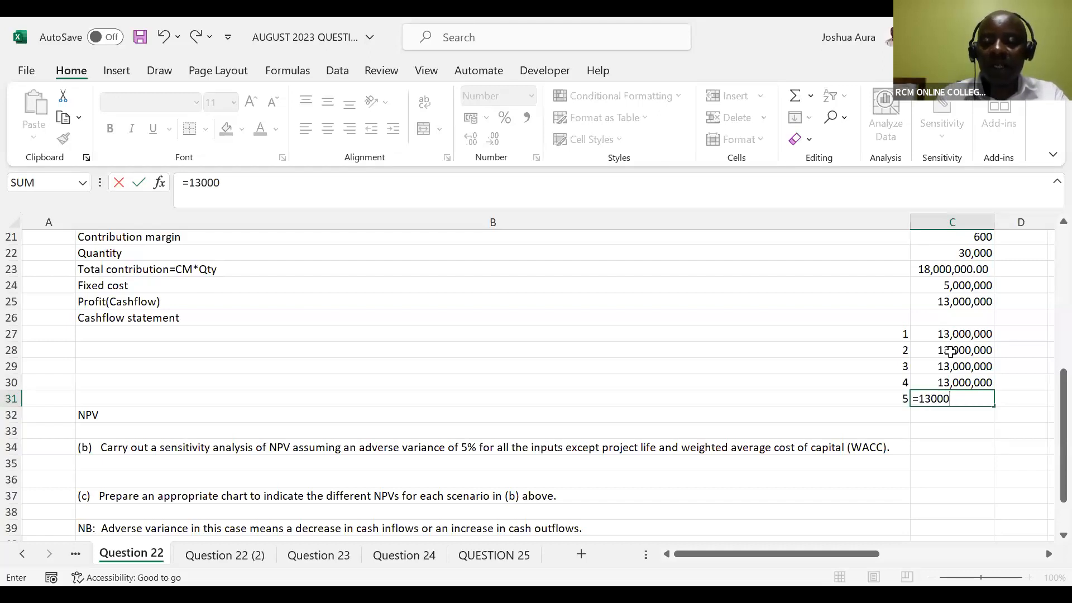
pyautogui.write(',000+')
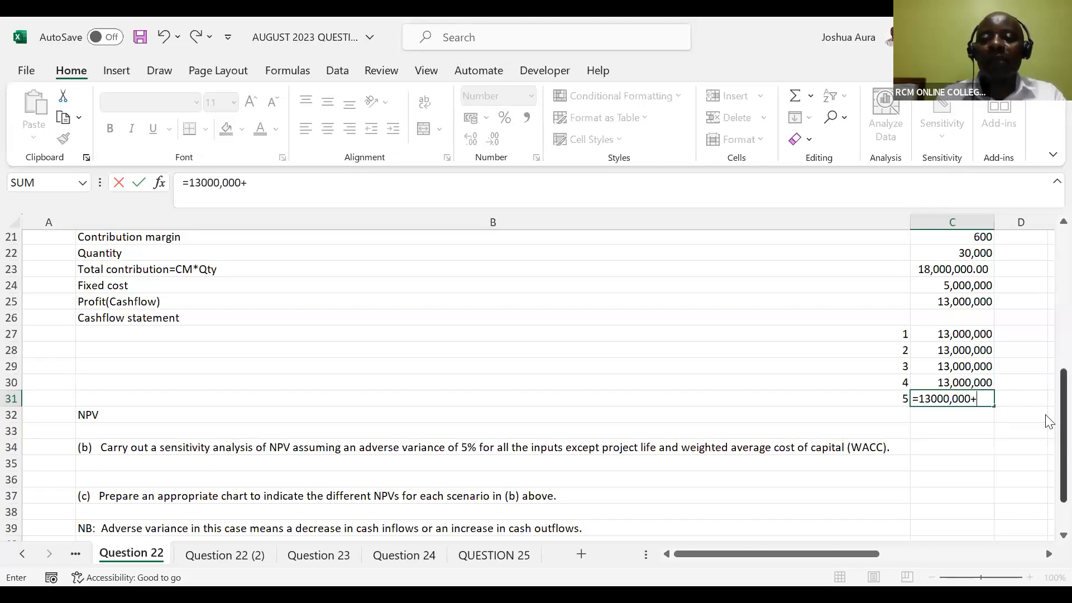
pyautogui.moveTo(1049, 422); pyautogui.dragTo(1048, 300)
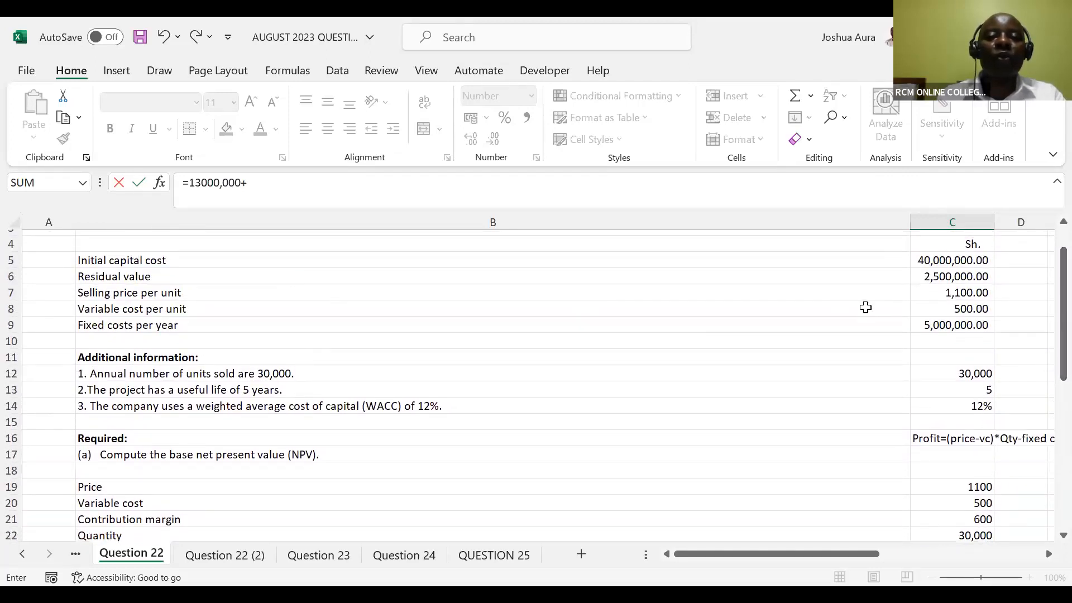
pyautogui.moveTo(1049, 365); pyautogui.dragTo(1046, 469)
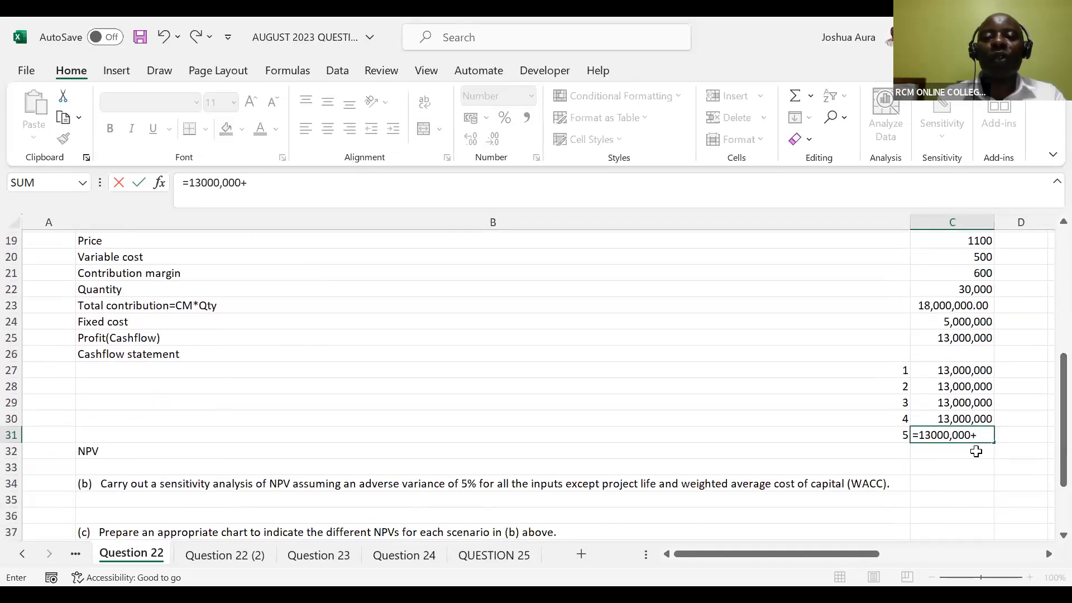
pyautogui.write('2,')
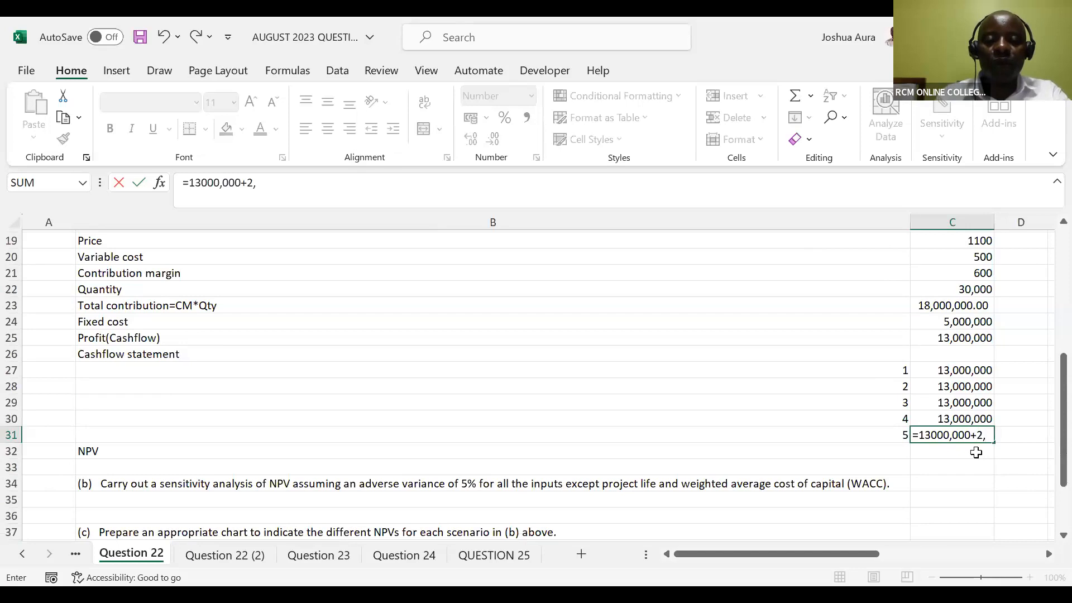
pyautogui.write('500,000')
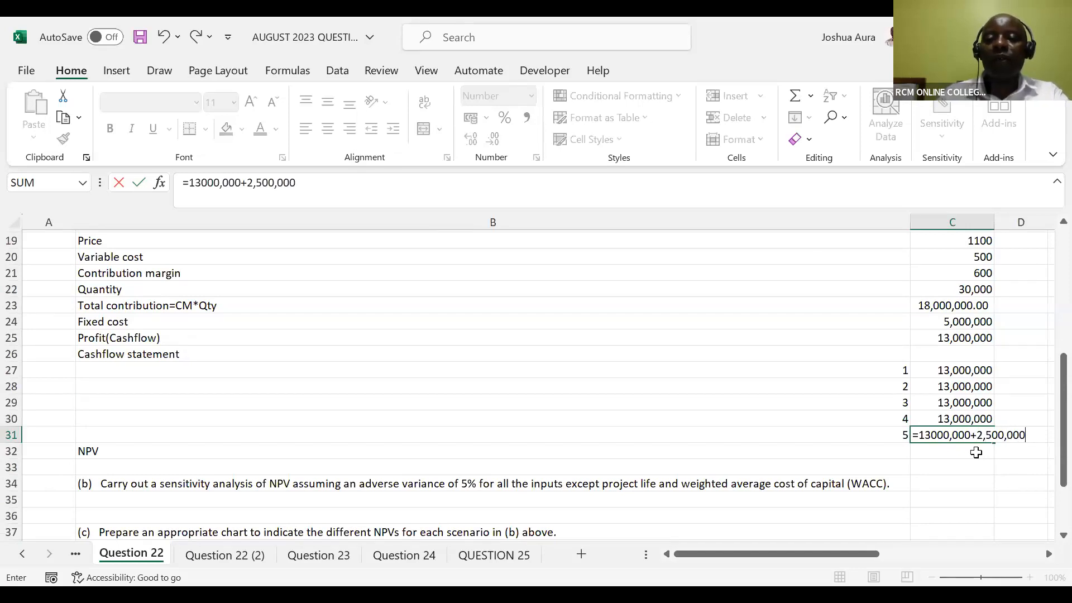
pyautogui.click(976, 452)
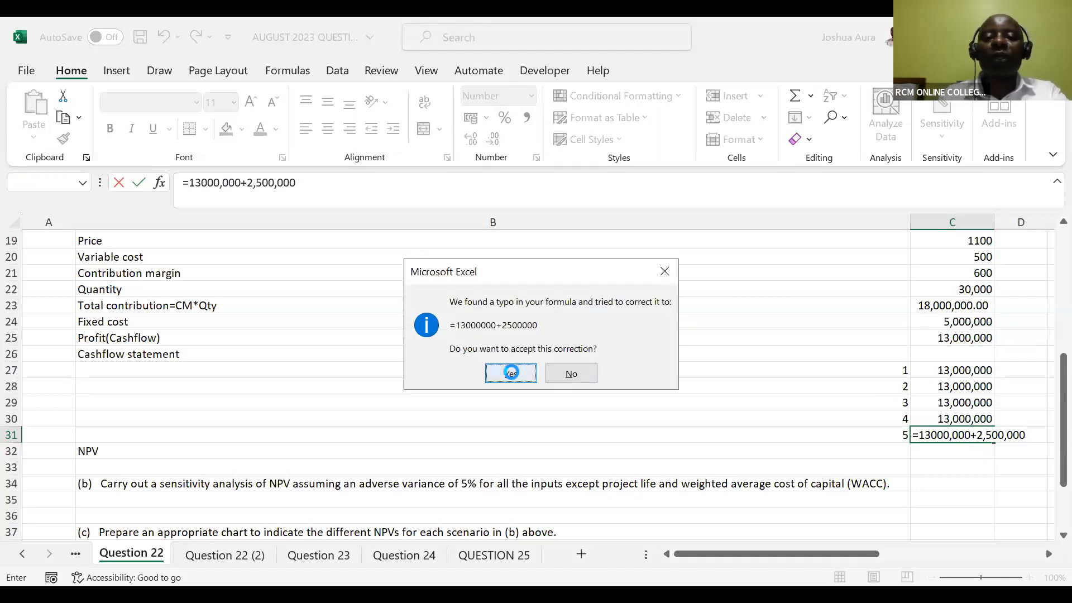
pyautogui.click(511, 372)
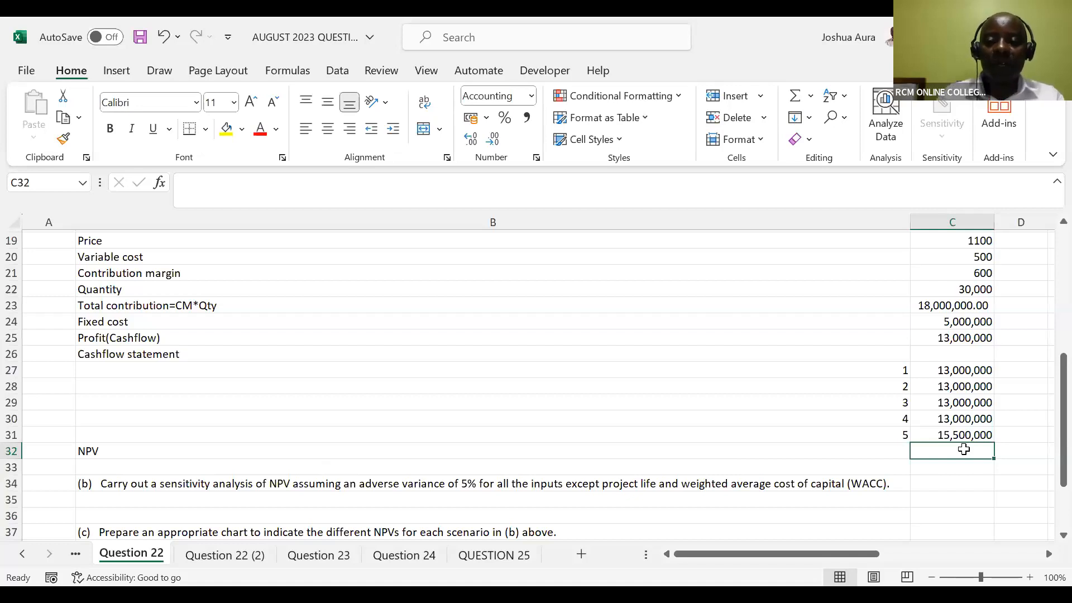
# Calculate the NPV in C32 from the WACC, the five cash flows and the initial capital cost with =NPV(C14,C27:C31)-C5
pyautogui.write('=')
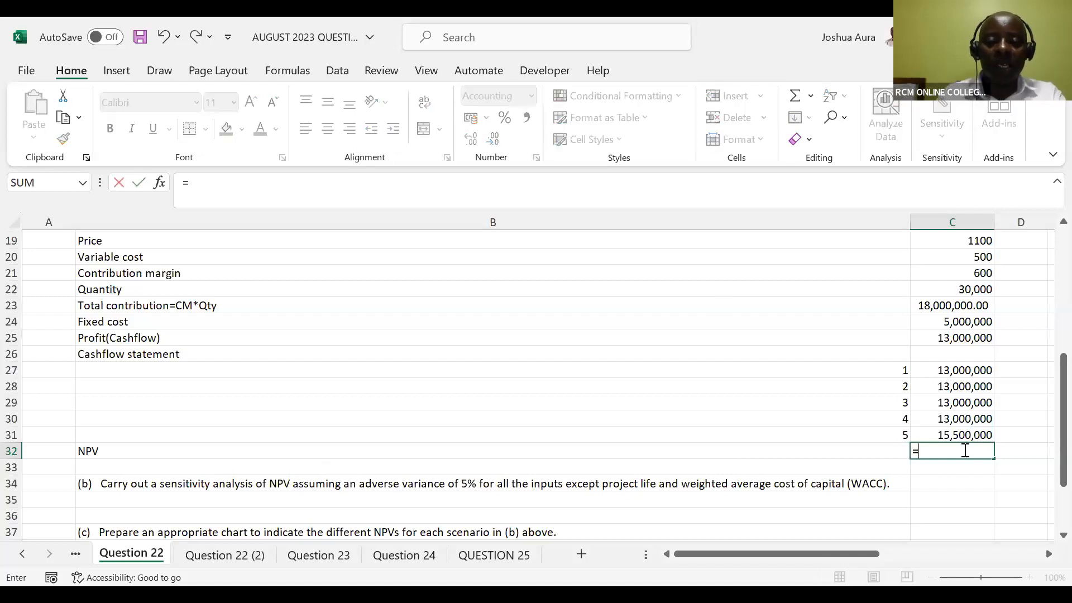
pyautogui.write('npv')
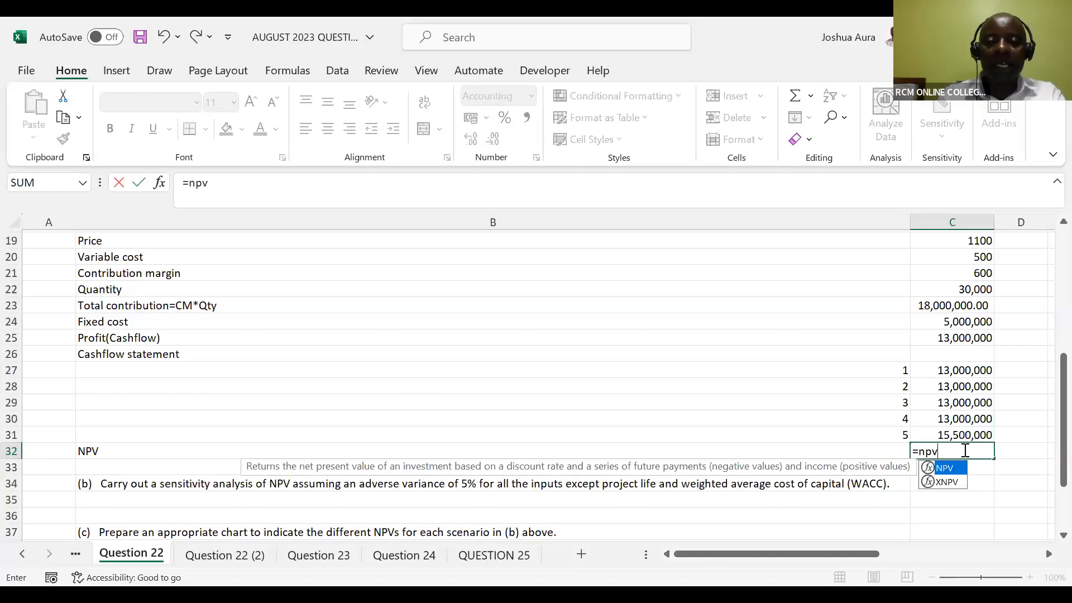
pyautogui.doubleClick(946, 468)
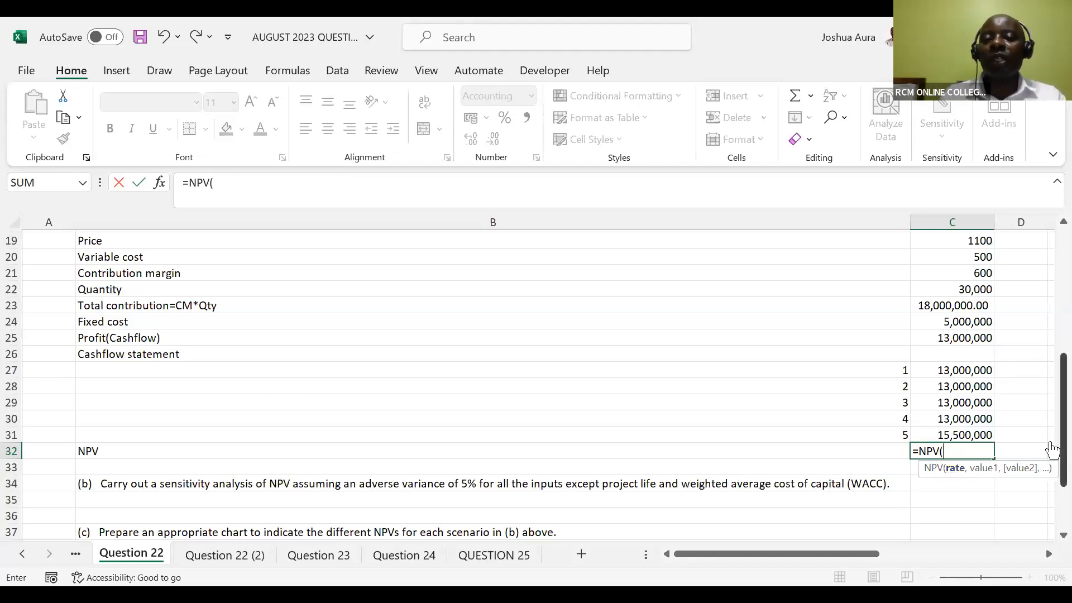
pyautogui.moveTo(1054, 449); pyautogui.dragTo(1048, 395)
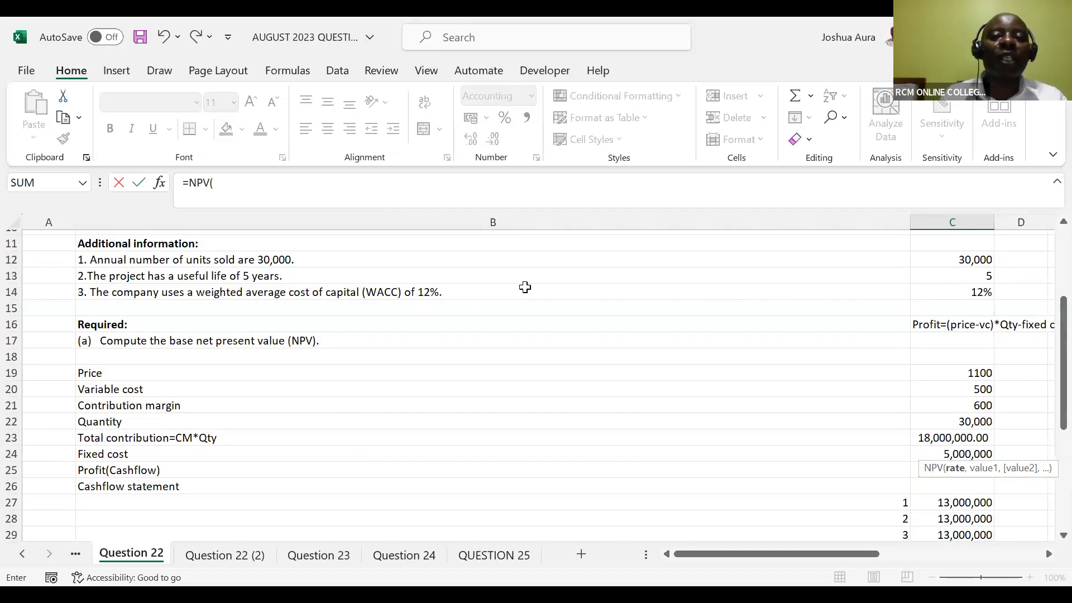
pyautogui.click(979, 294)
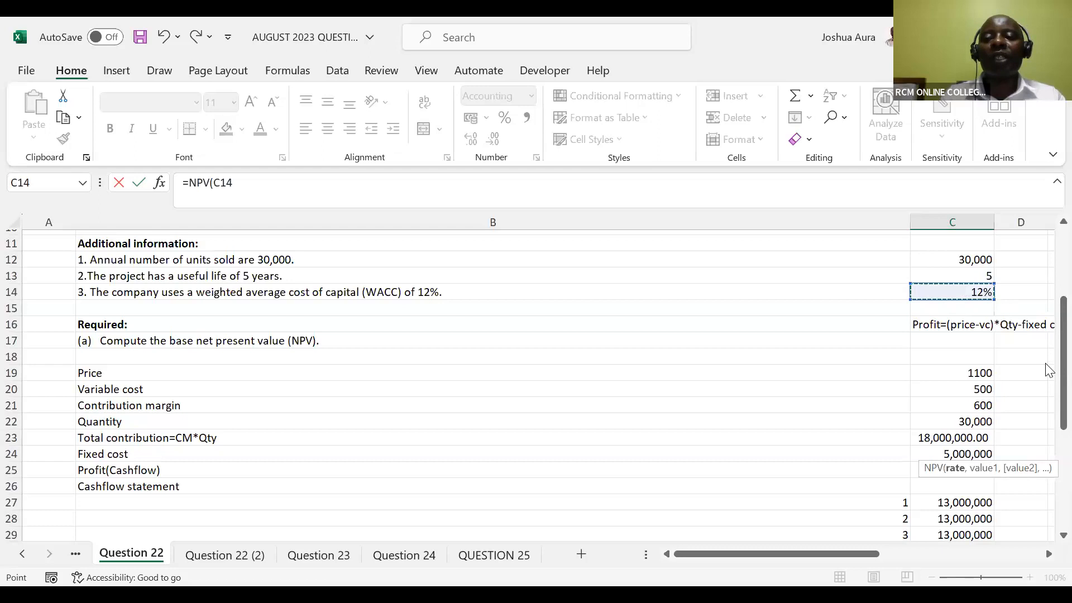
pyautogui.moveTo(1048, 371); pyautogui.dragTo(1048, 447)
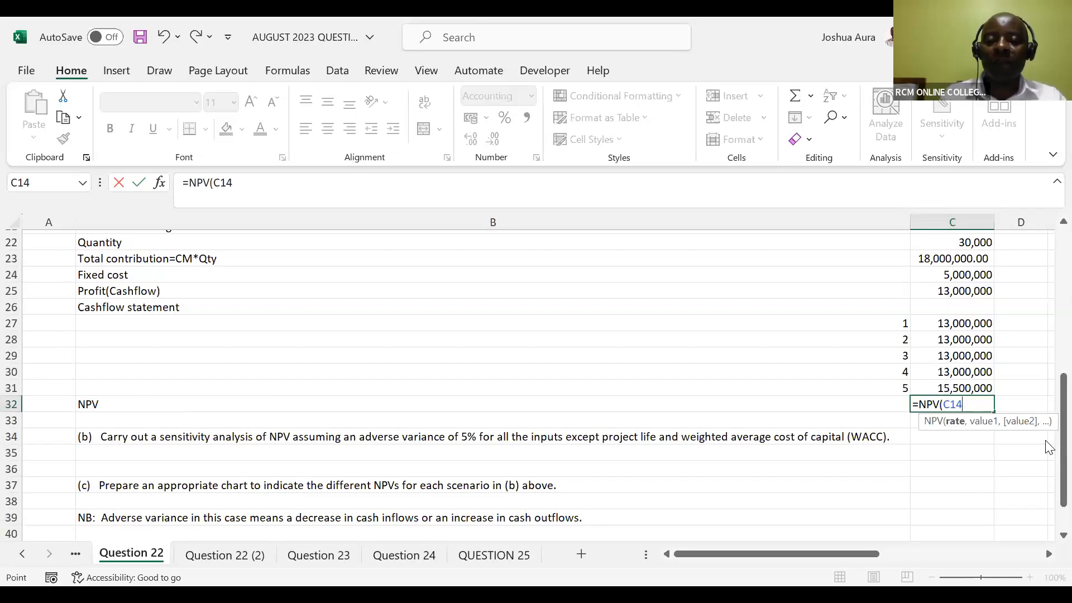
pyautogui.write(',')
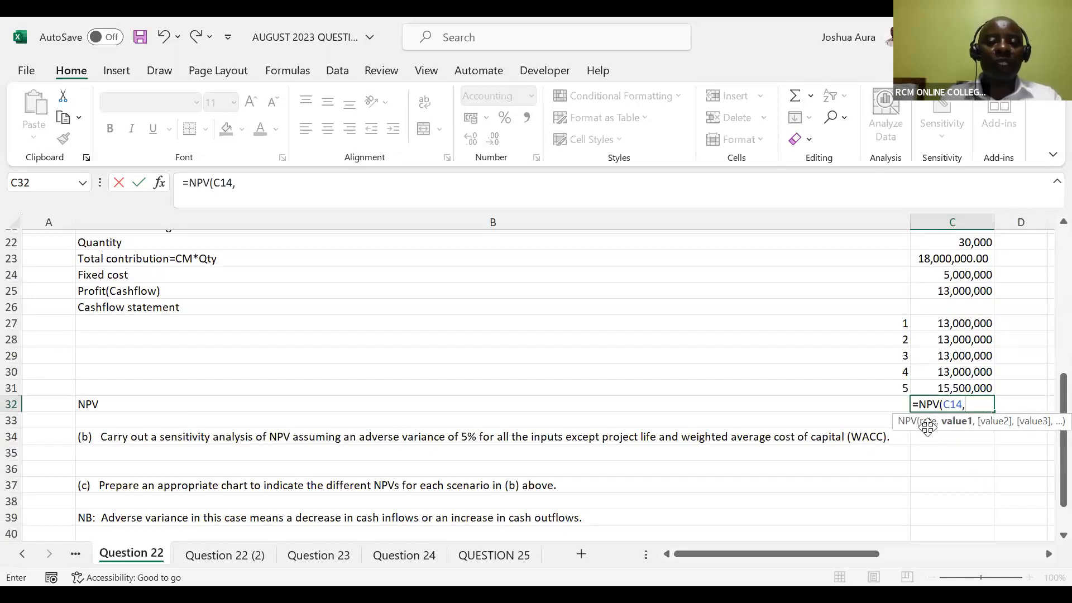
pyautogui.click(957, 326)
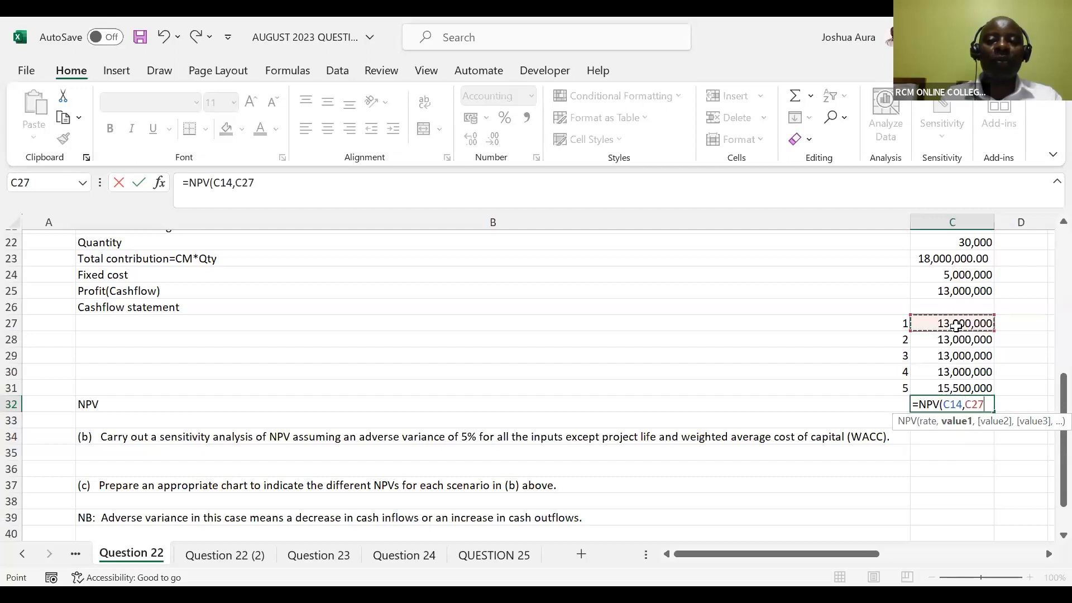
pyautogui.keyDown('shift'); pyautogui.click(956, 387); pyautogui.keyUp('shift')
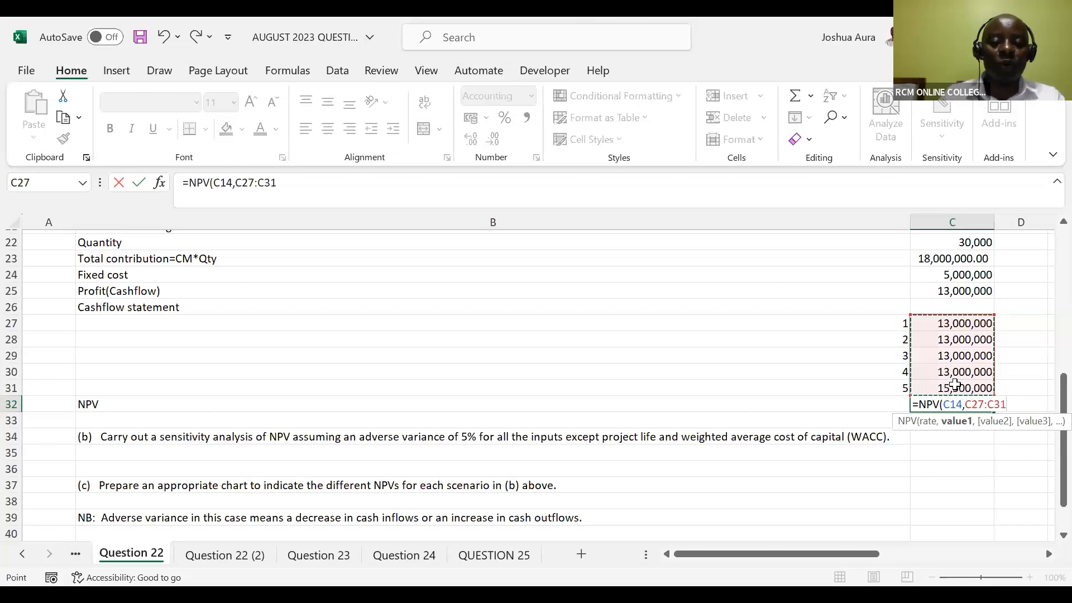
pyautogui.write(')')
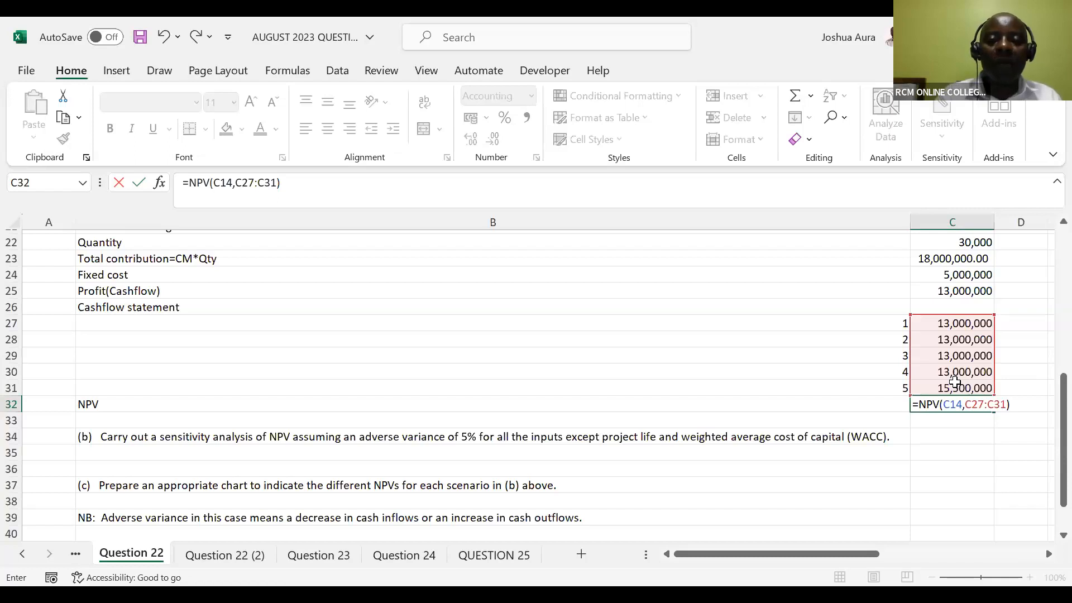
pyautogui.write('-')
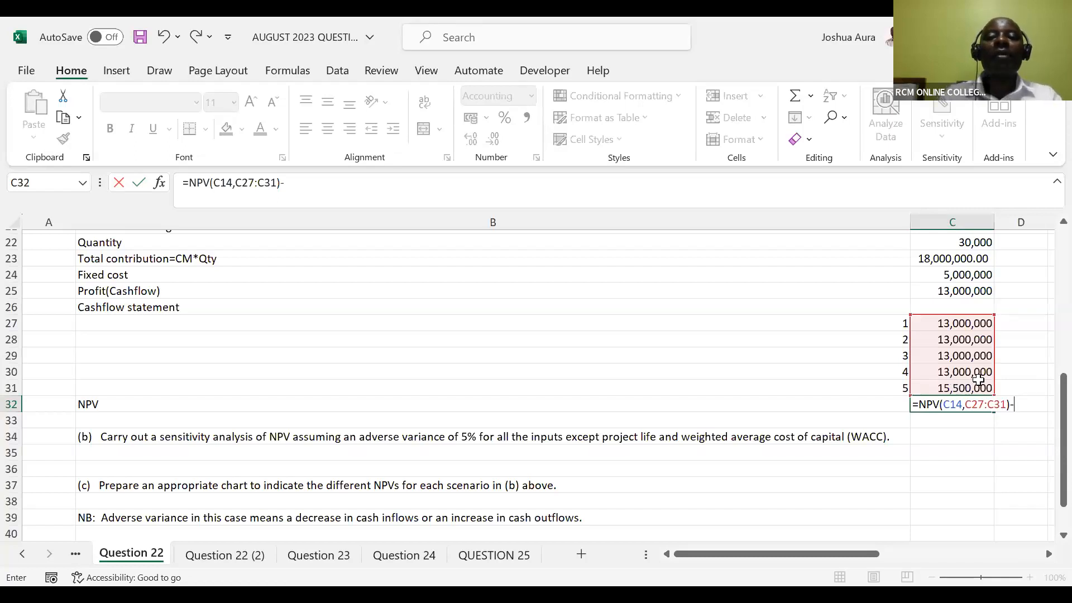
pyautogui.moveTo(1047, 420); pyautogui.dragTo(1048, 265)
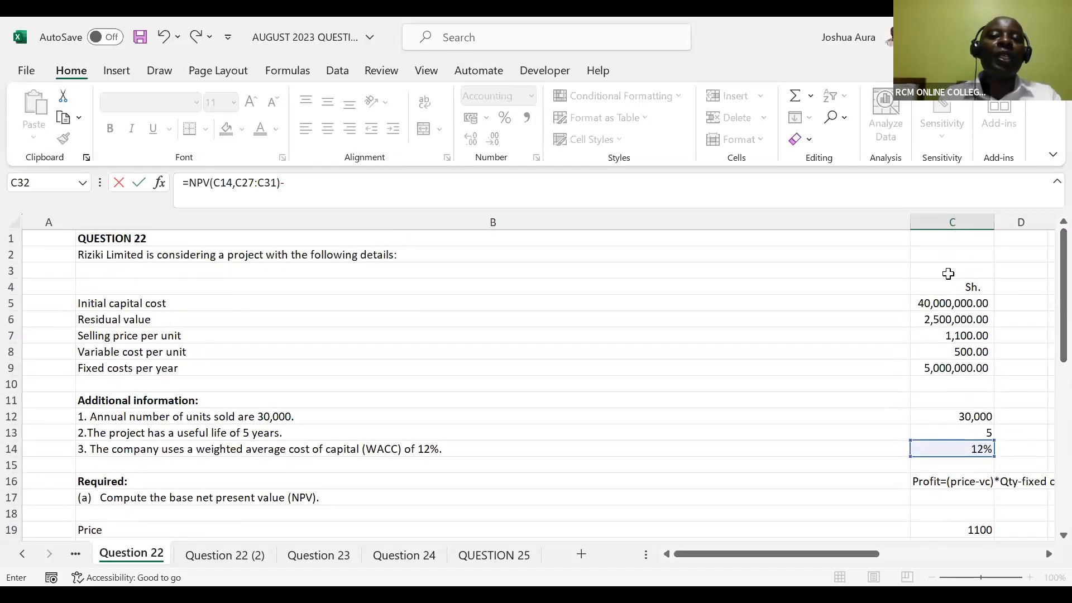
pyautogui.click(942, 304)
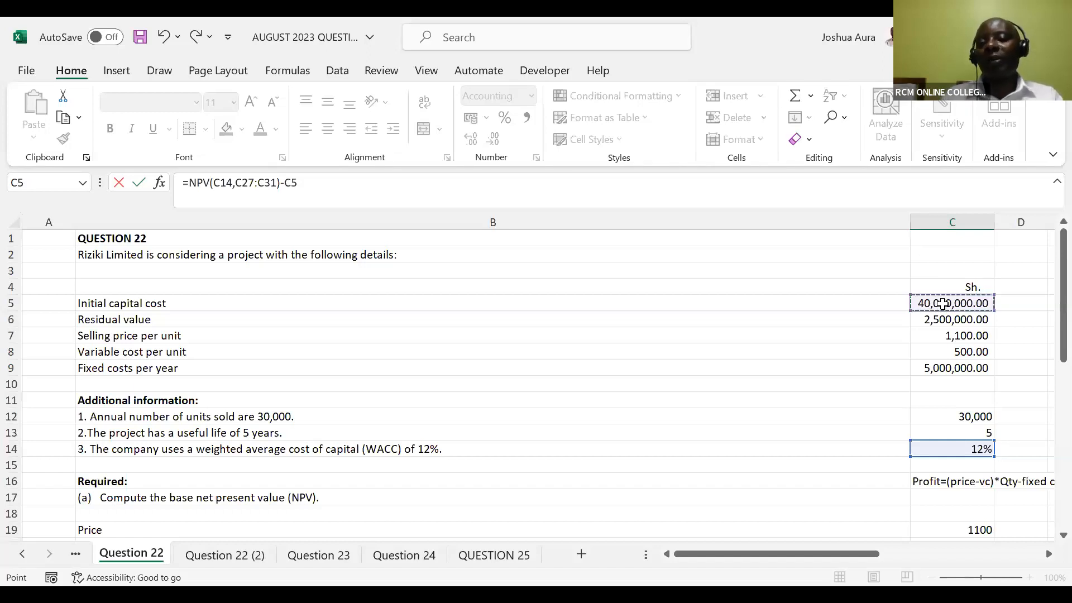
pyautogui.press('Return')
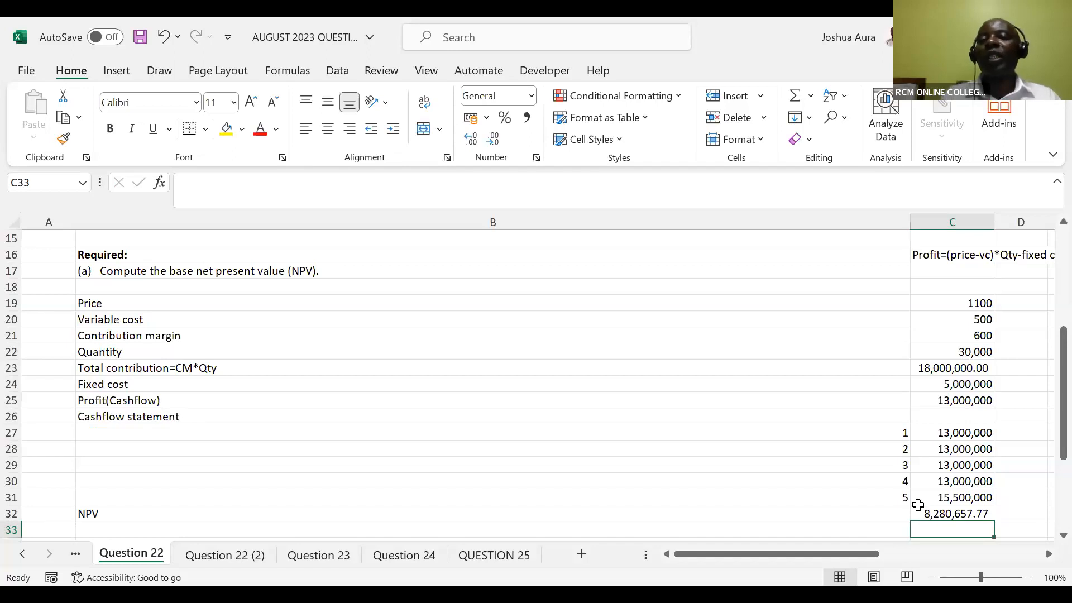
pyautogui.click(613, 100)
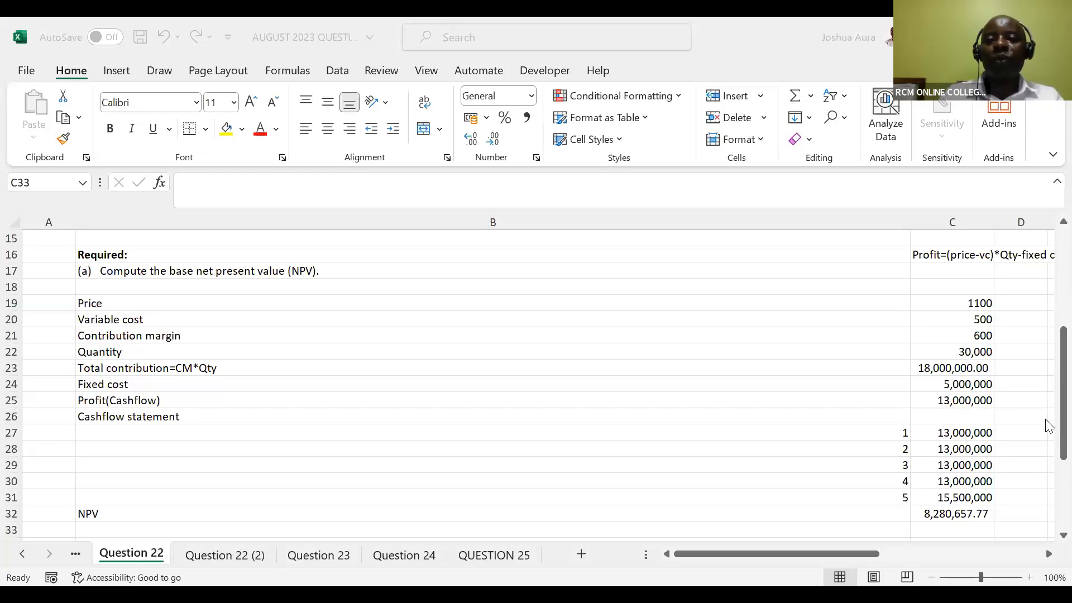
pyautogui.click(1046, 435)
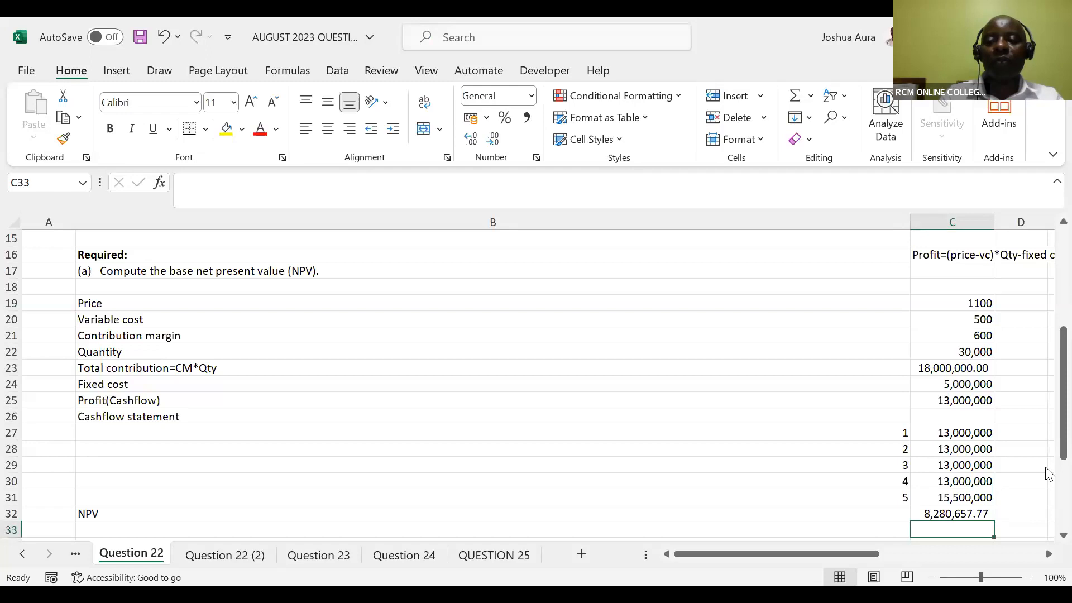
pyautogui.scroll(-1, 1047, 450)
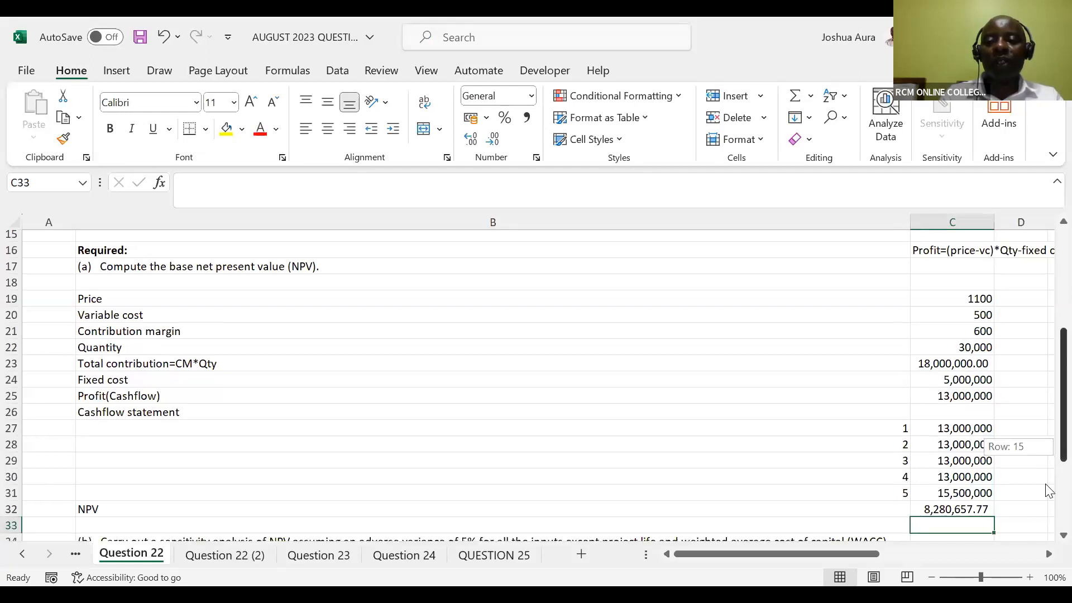
pyautogui.scroll(-3, 1048, 491)
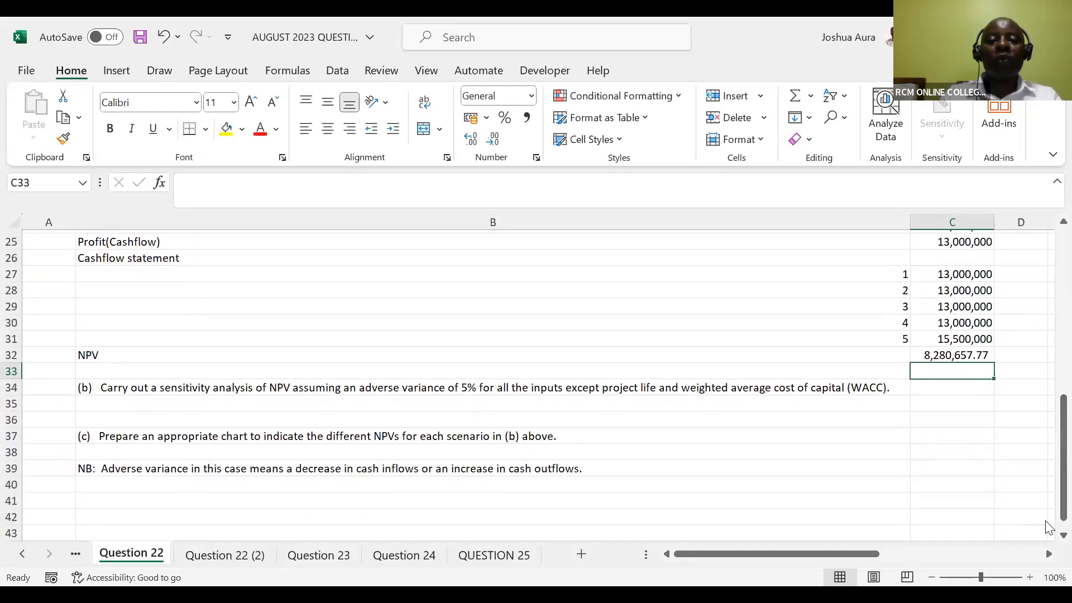
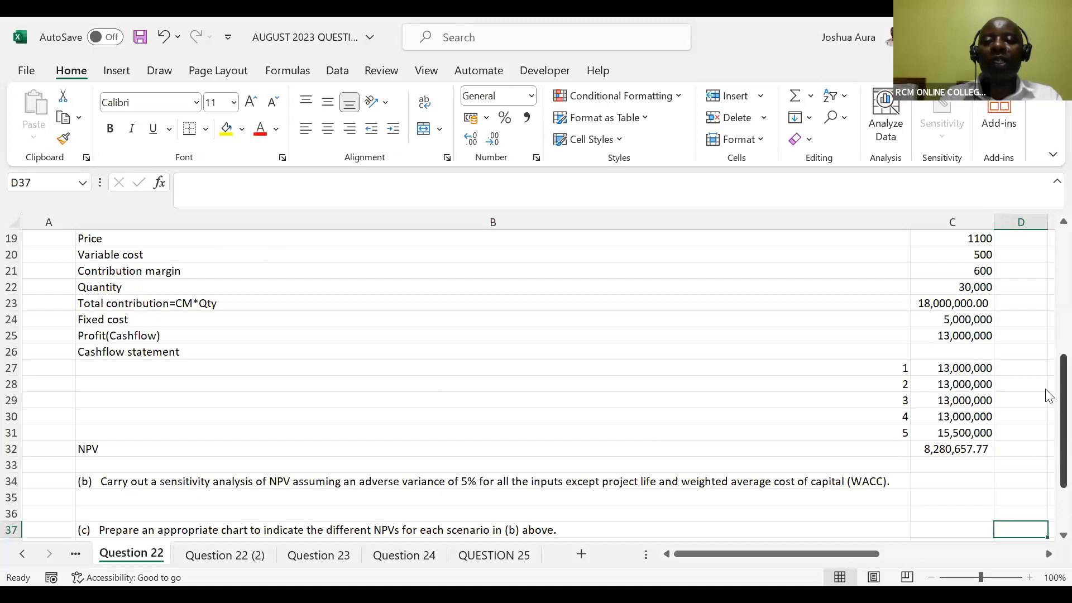
# Add the heading "Reduce price by 5%" in D18, beside the Base column heading
pyautogui.moveTo(1048, 395); pyautogui.dragTo(1049, 353)
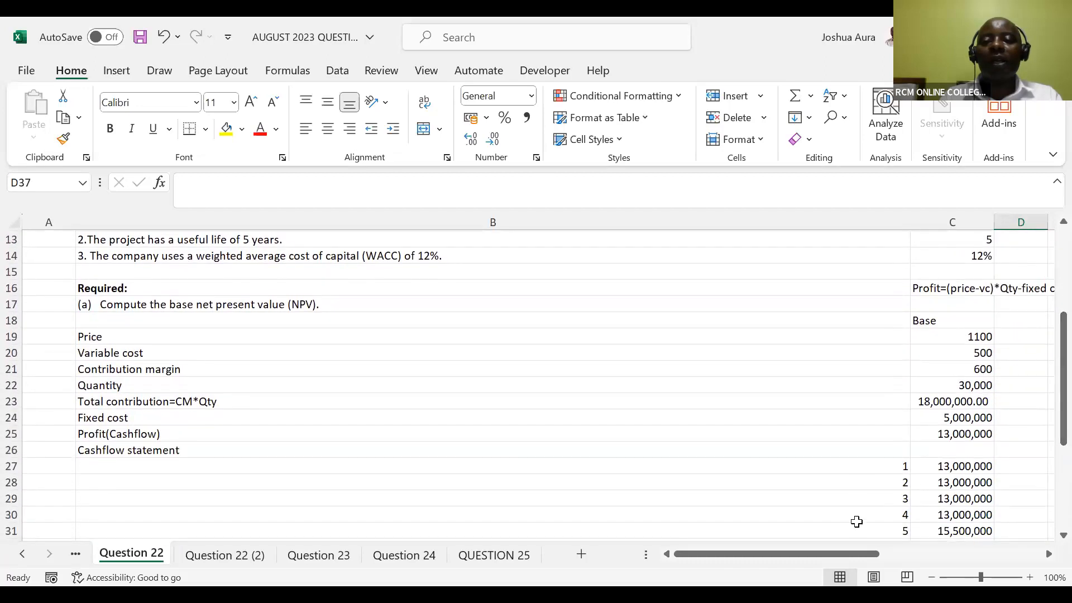
pyautogui.moveTo(849, 552); pyautogui.dragTo(910, 551)
pyautogui.click(703, 320)
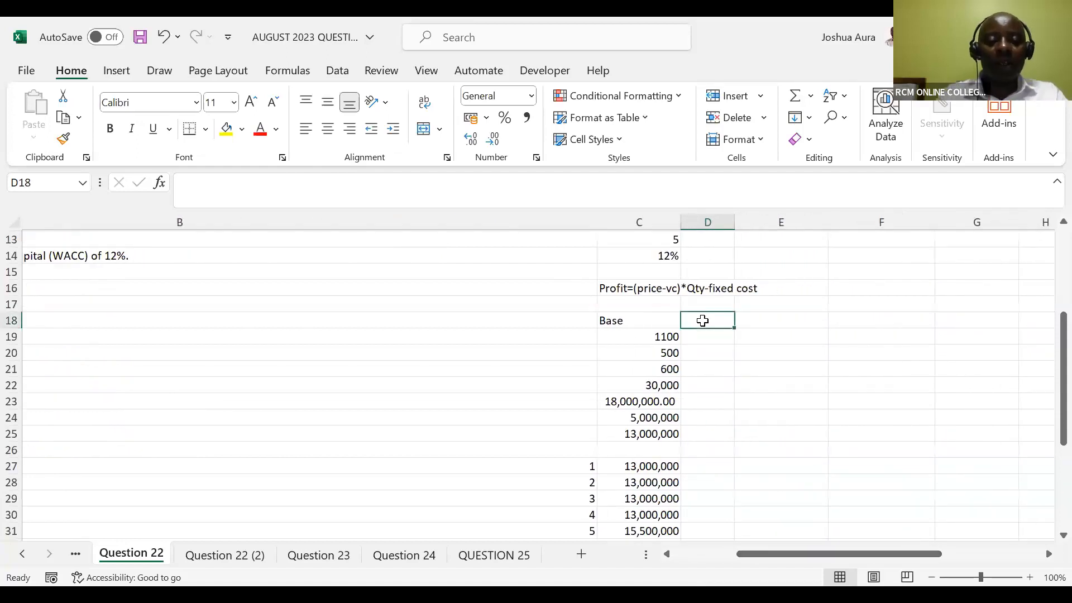
pyautogui.write('Reduce price by 5%')
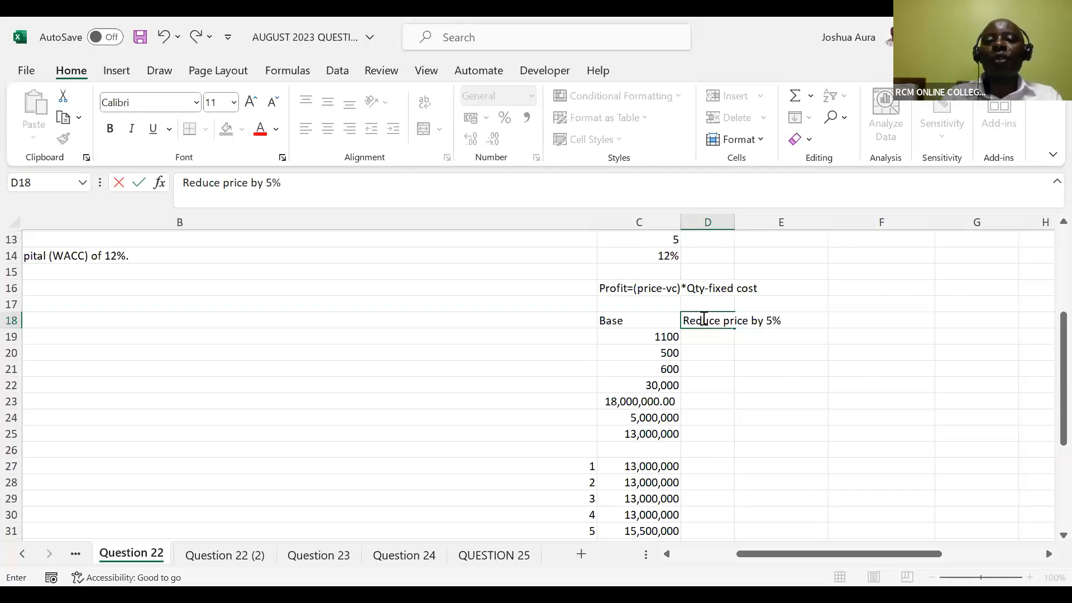
# Copy the base figures in C19:C25 into the reduced-price column from D19 down, pasting only the formulas
pyautogui.click(652, 338)
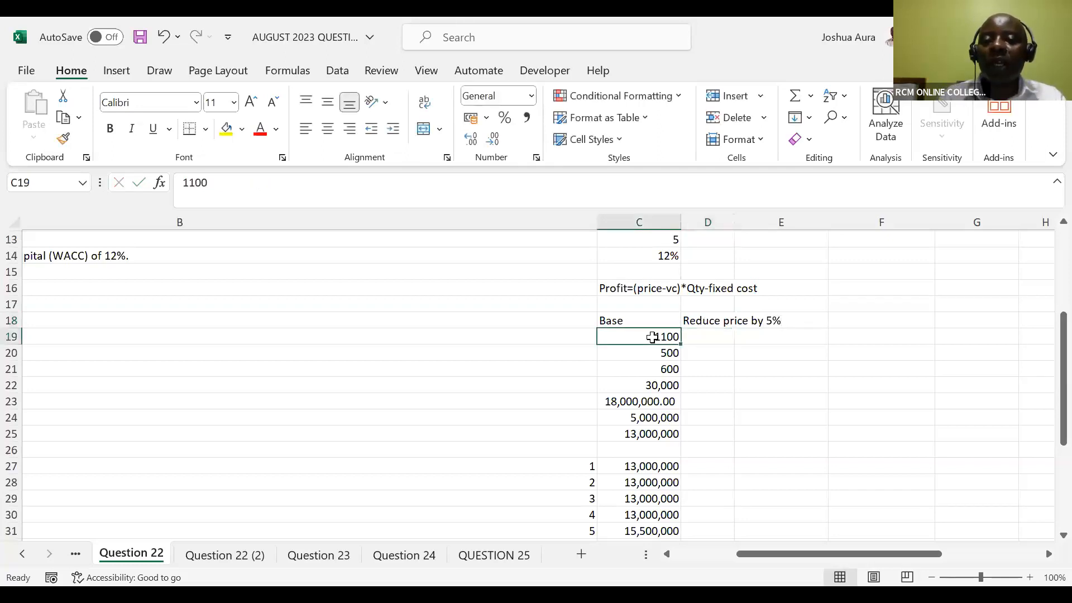
pyautogui.moveTo(653, 337); pyautogui.dragTo(653, 428)
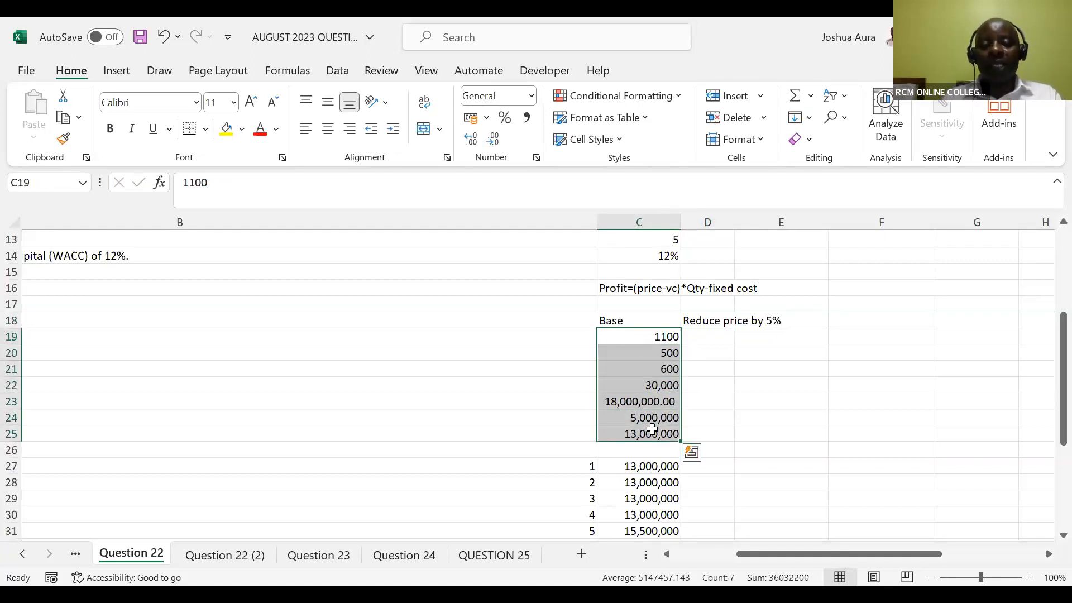
pyautogui.hotkey('ctrl', 'c')
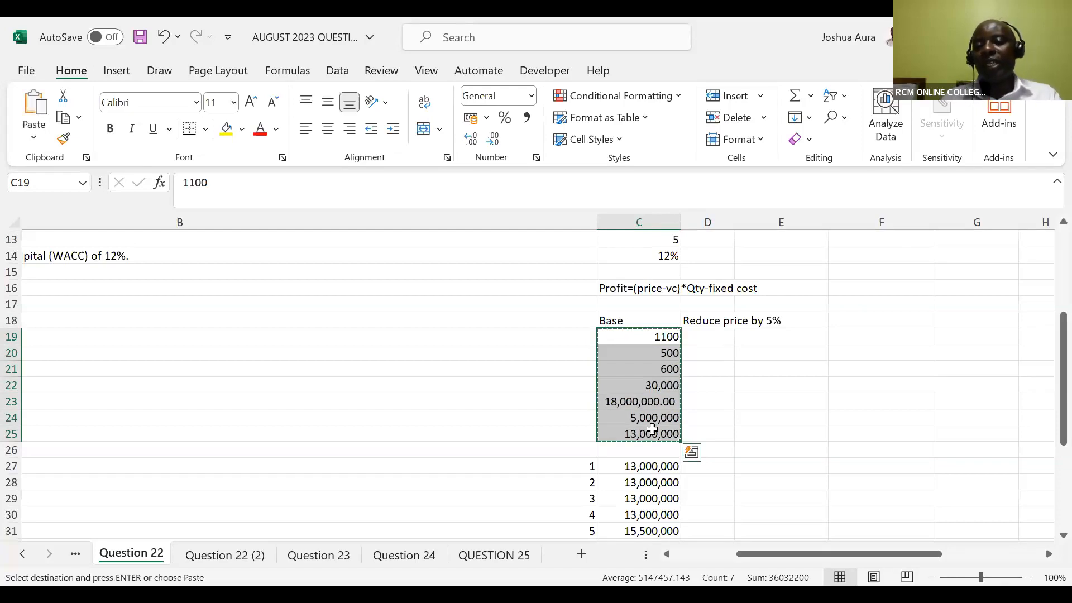
pyautogui.click(704, 336)
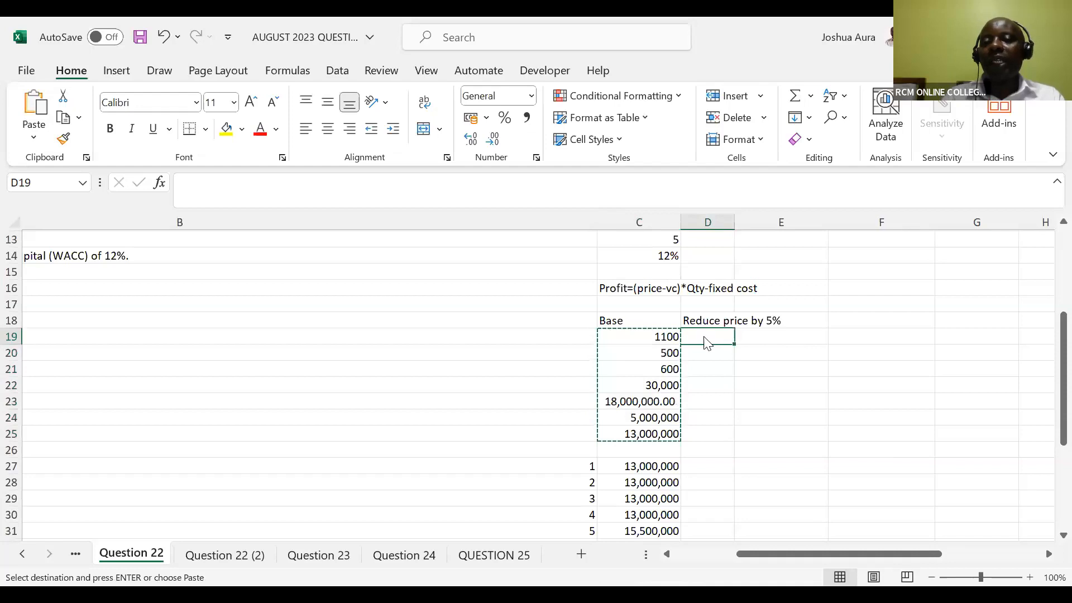
pyautogui.rightClick(707, 342)
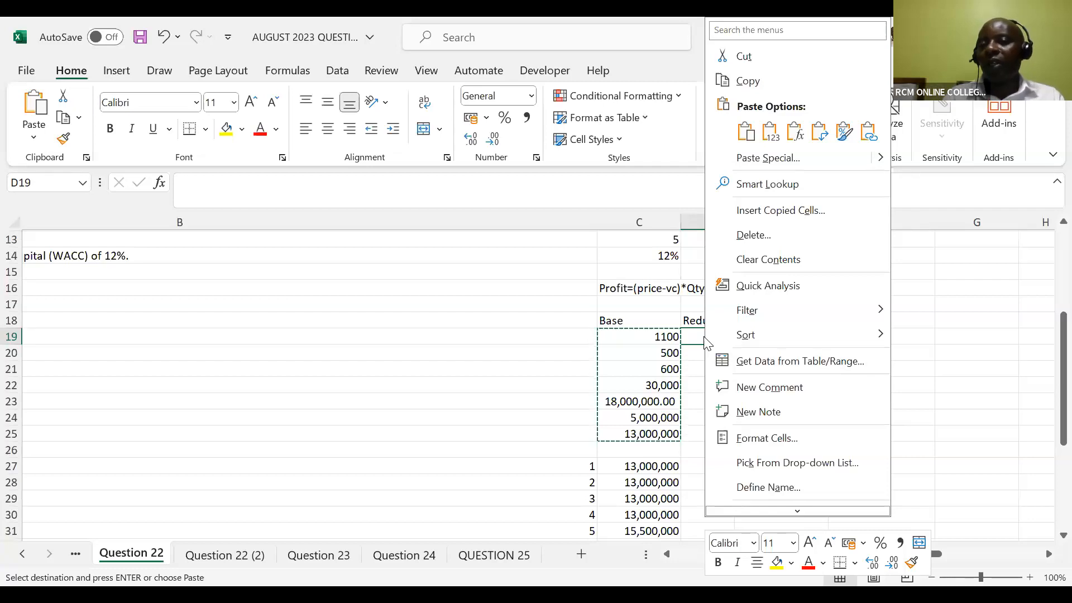
pyautogui.click(748, 137)
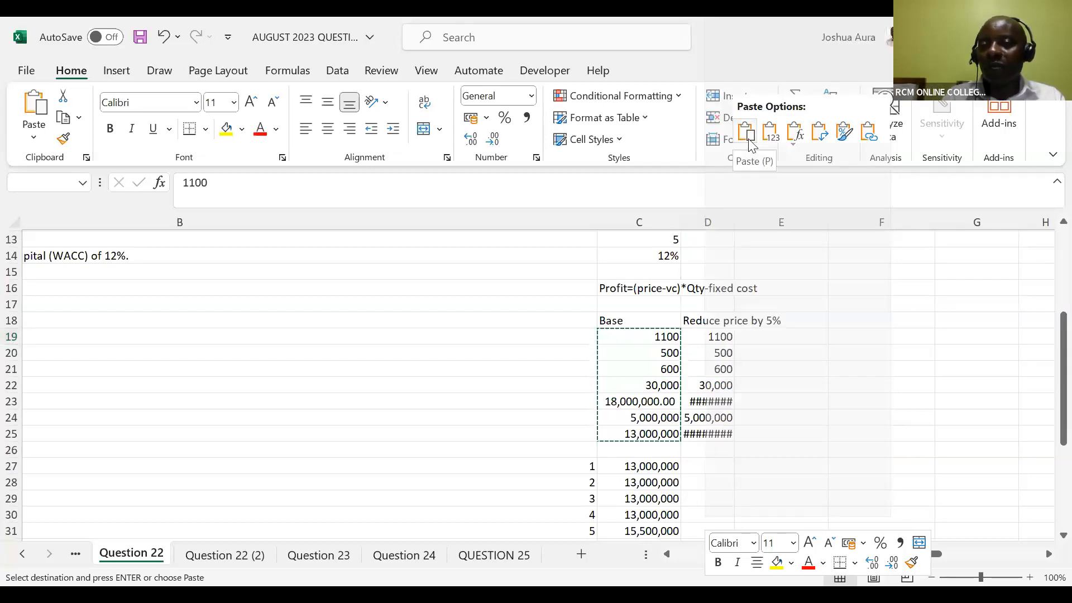
pyautogui.click(796, 137)
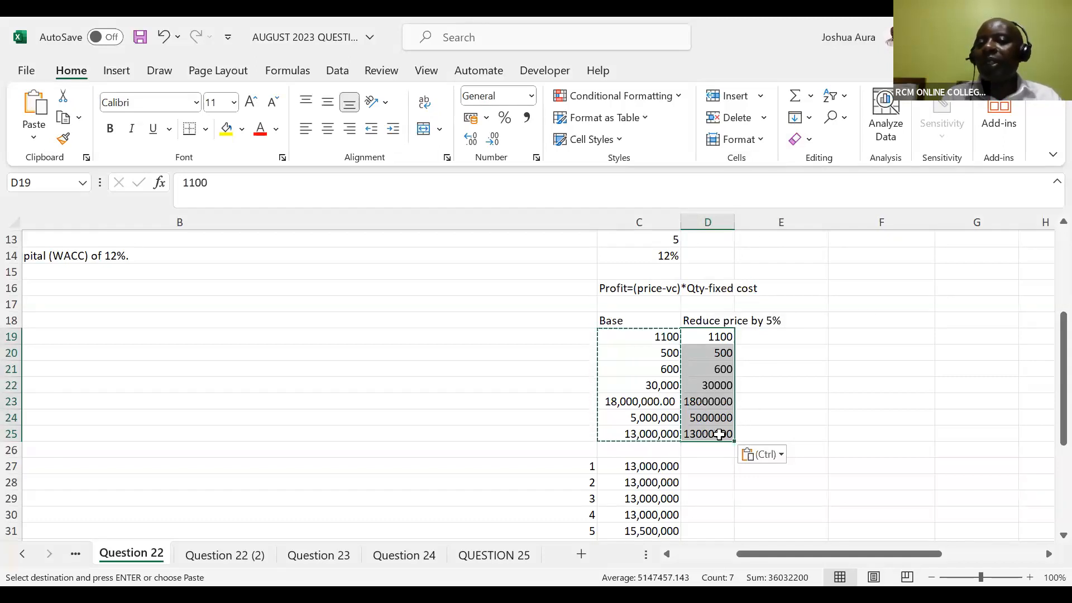
# Reduce the price in D19 by 5% with the formula =1100*0.95
pyautogui.click(723, 337)
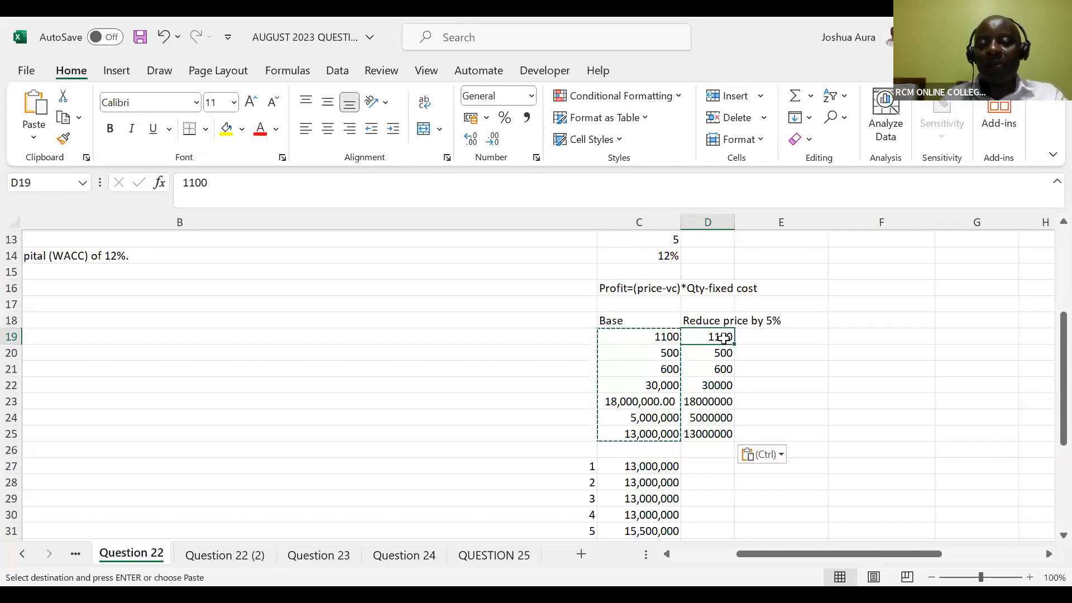
pyautogui.doubleClick(724, 339)
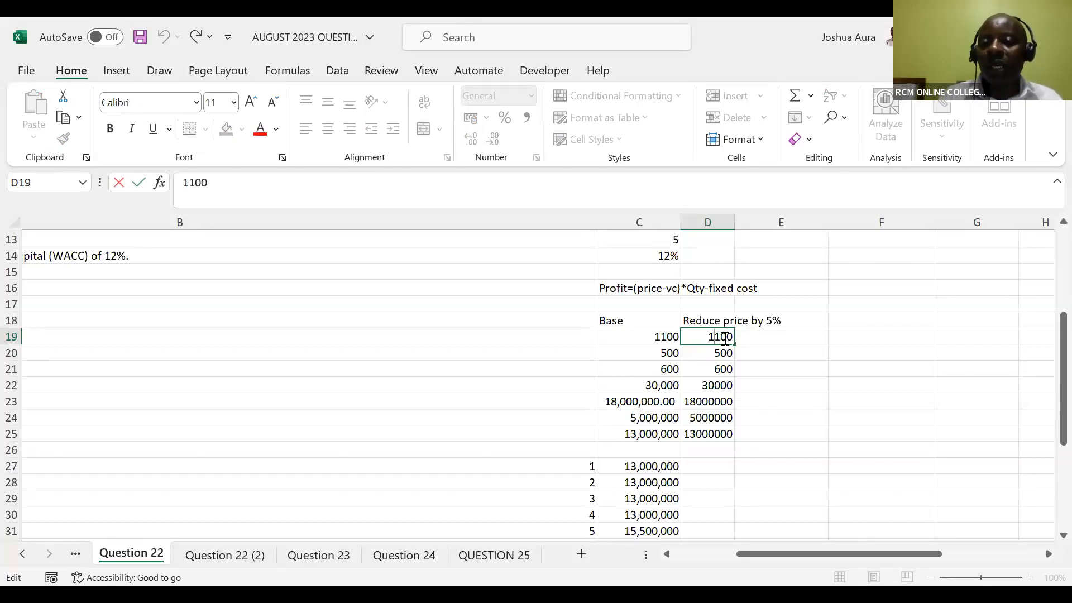
pyautogui.press('Home')
pyautogui.write('=')
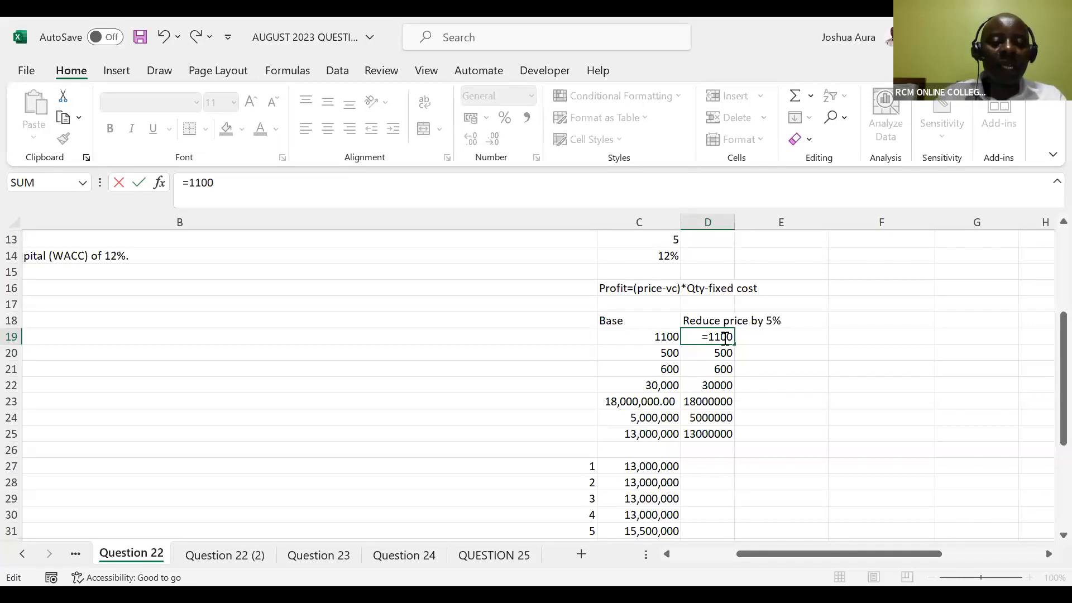
pyautogui.write('*0.9')
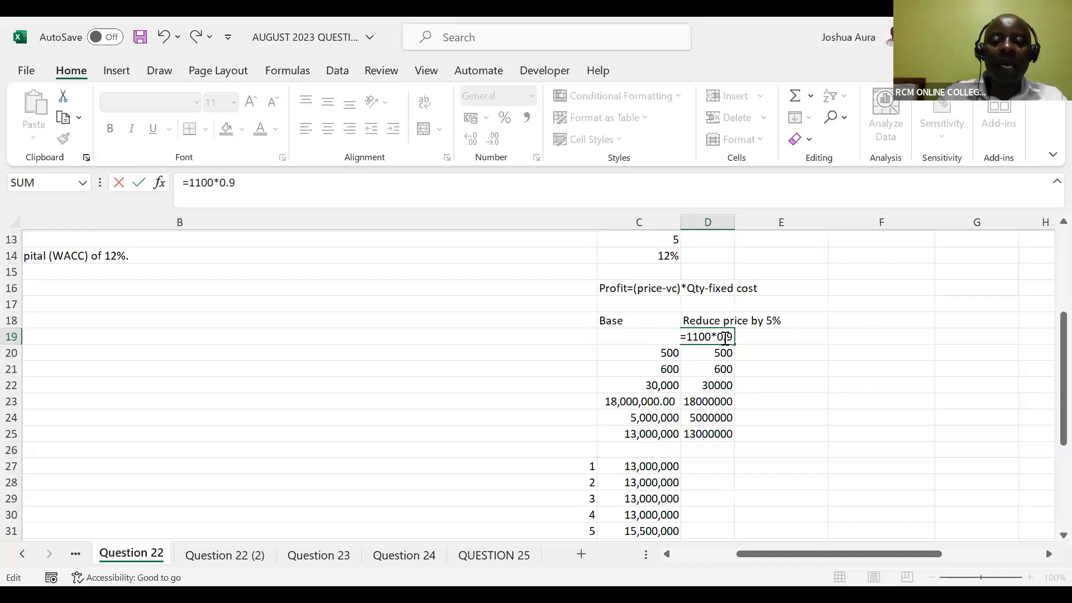
pyautogui.write('5')
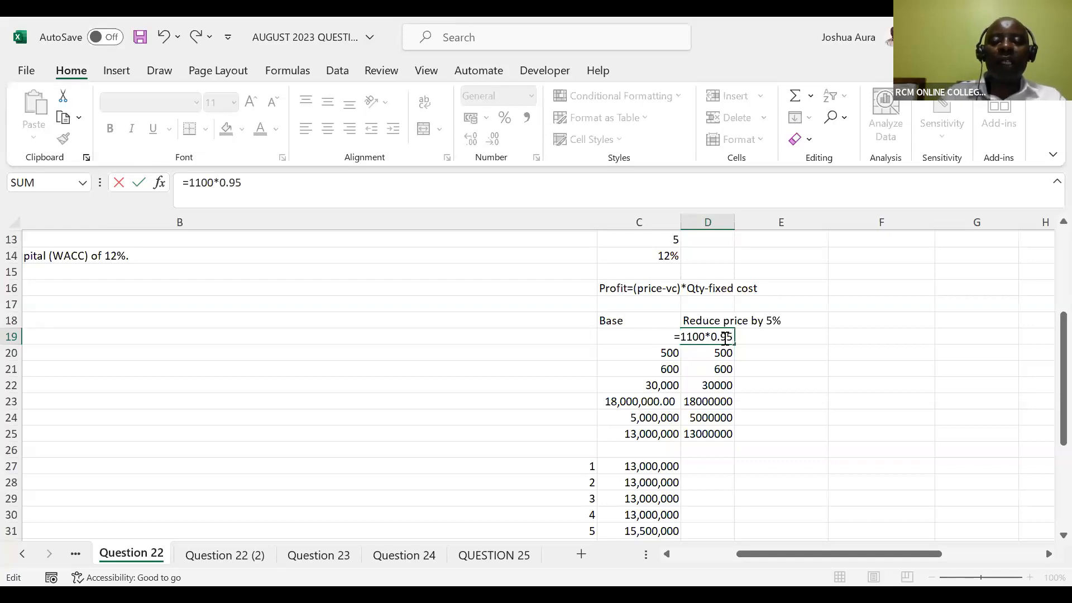
pyautogui.press('Return')
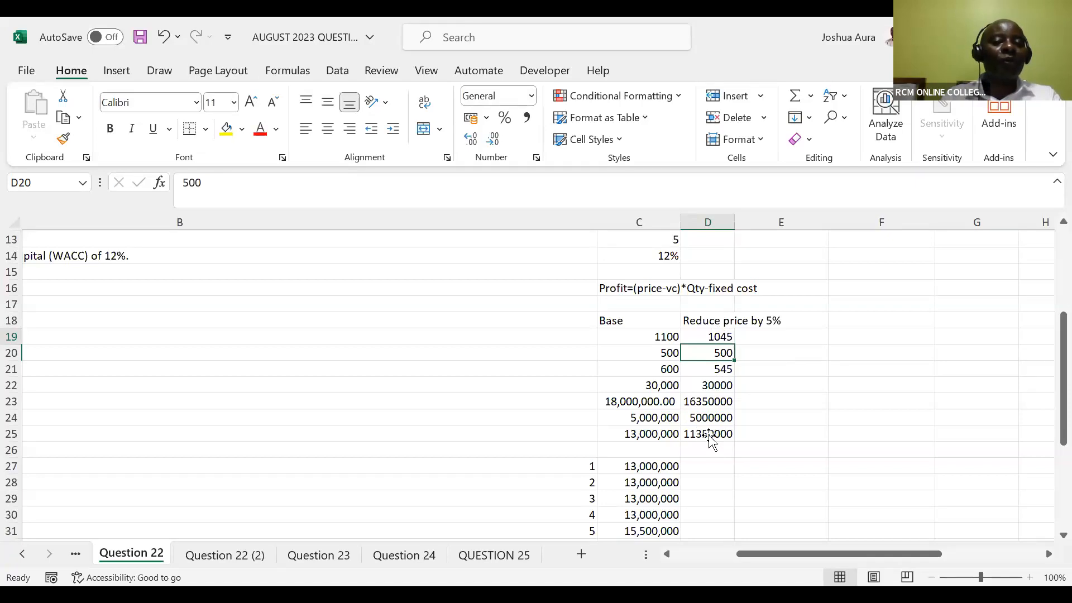
# Apply the comma number style to the reduced-price profit in D25
pyautogui.click(706, 472)
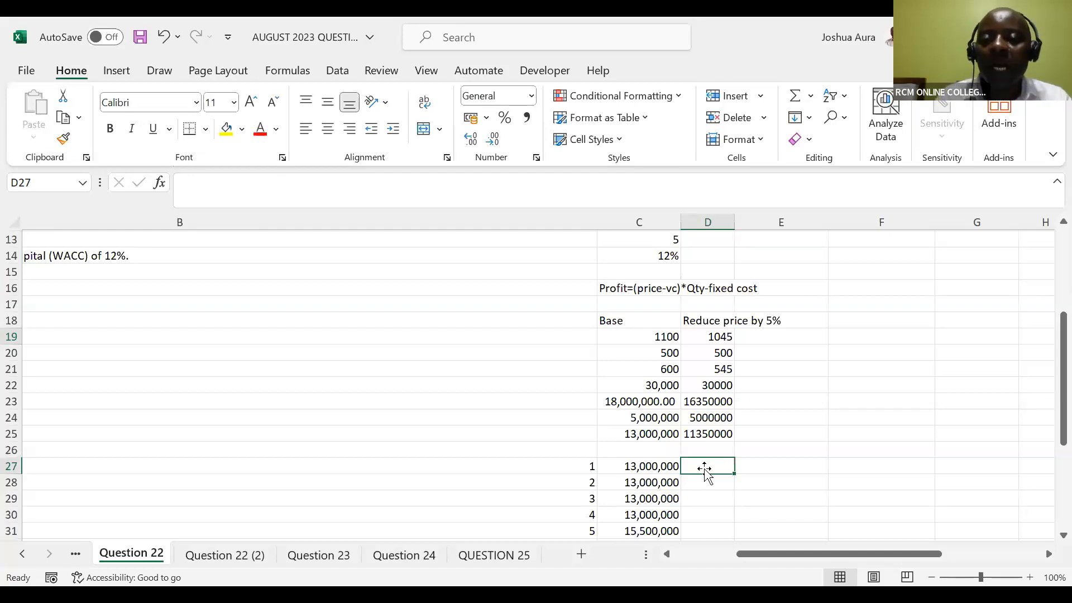
pyautogui.click(705, 439)
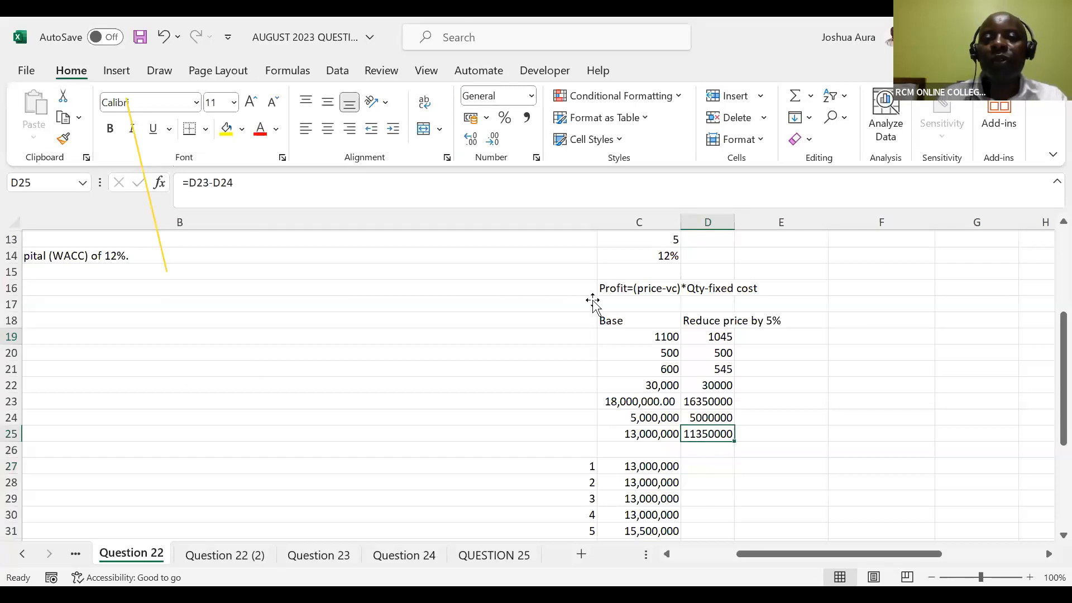
pyautogui.click(527, 116)
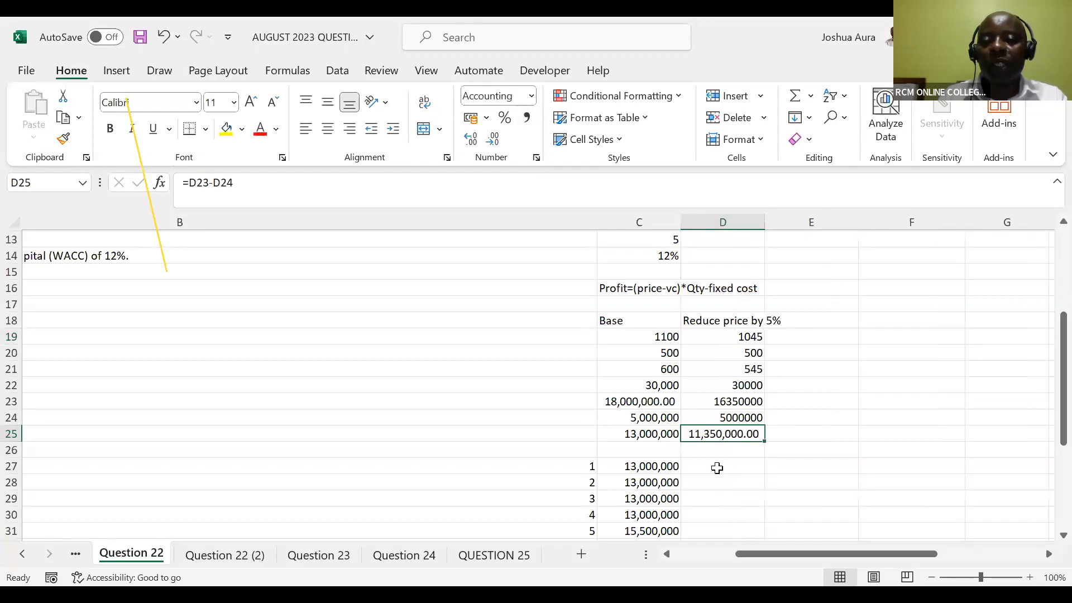
# Enter 113500000 in D27 as the year 1 cash flow of the reduced-price scenario
pyautogui.click(717, 468)
pyautogui.write('11')
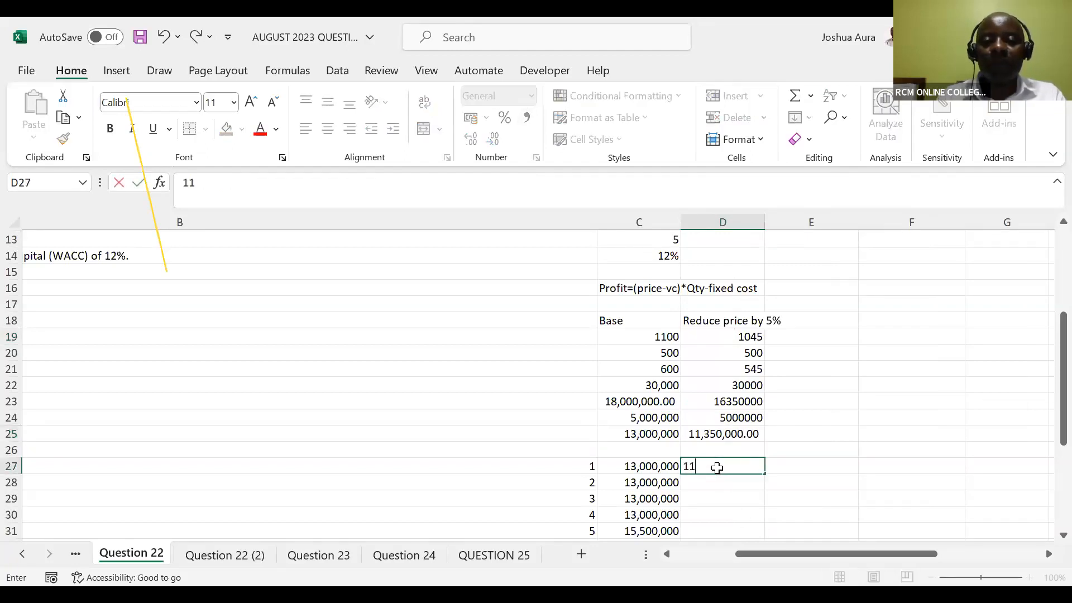
pyautogui.write('3')
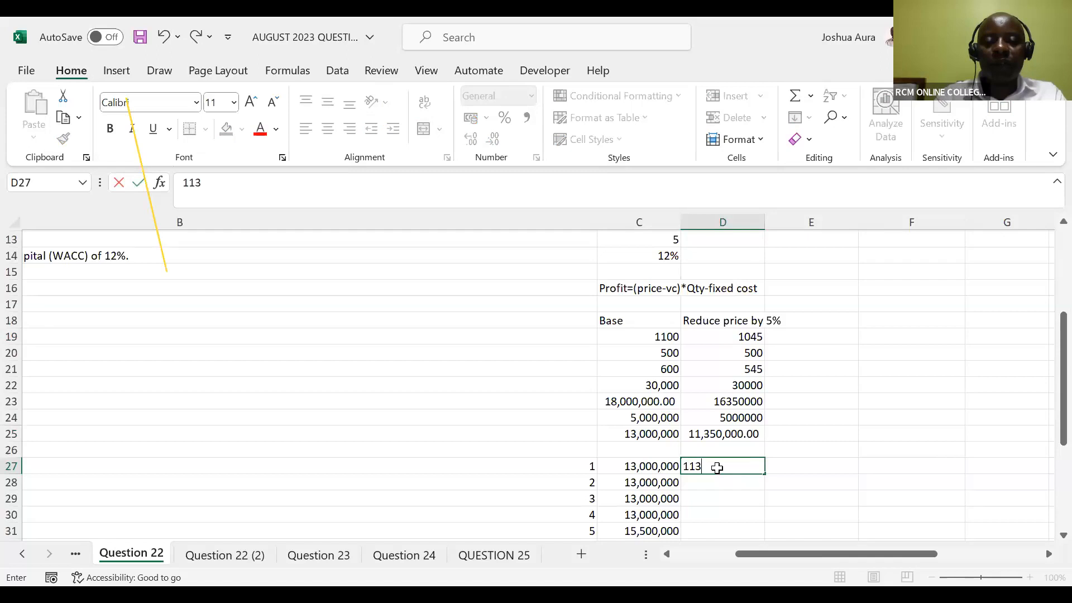
pyautogui.write('50000')
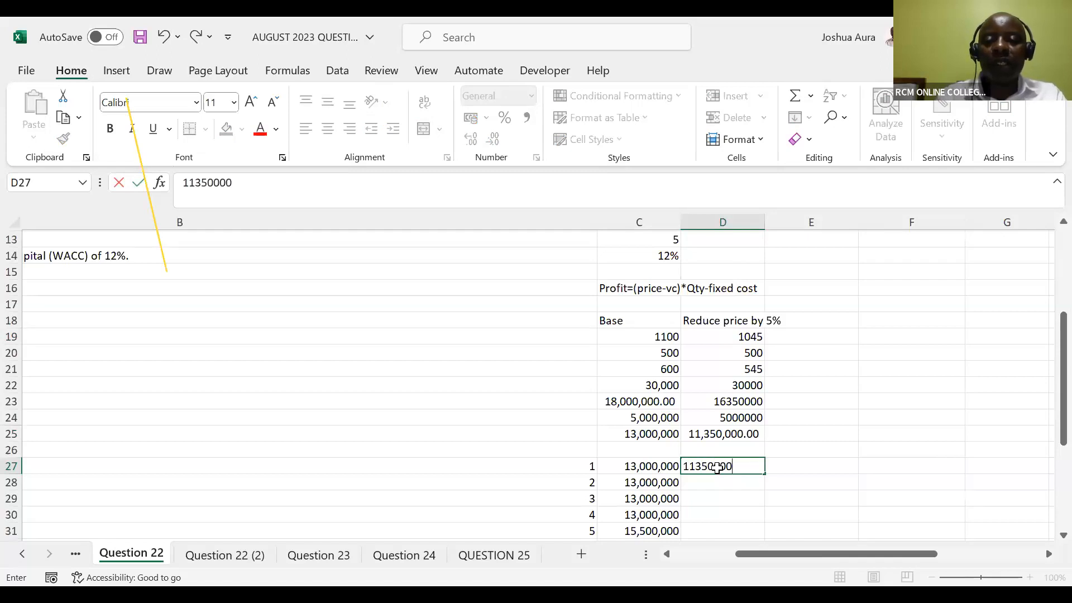
pyautogui.write('0')
pyautogui.press('Return')
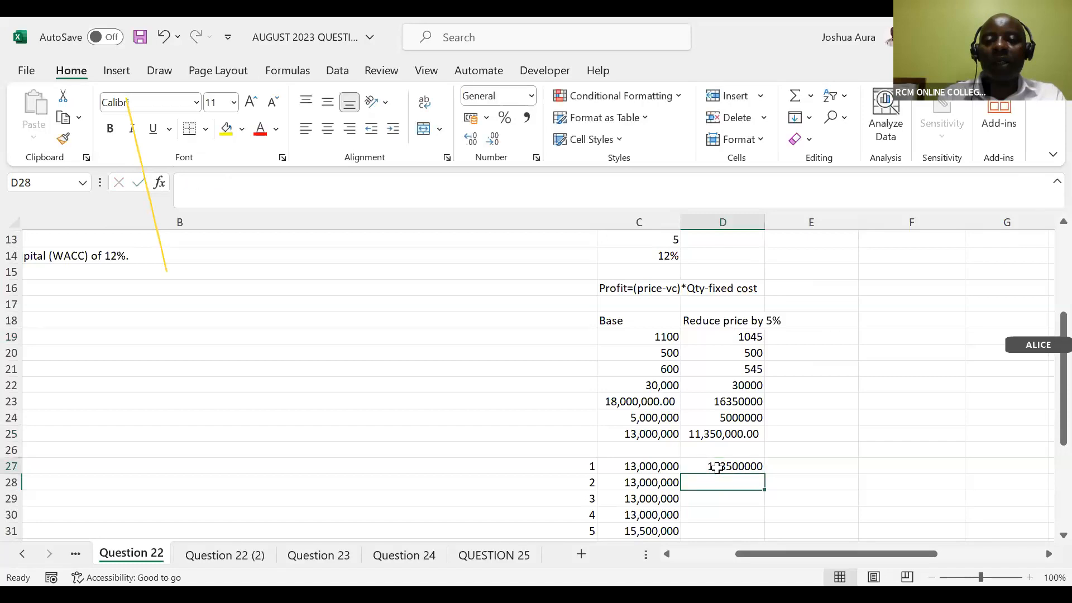
# Enter 11,350,000 in each of D28, D29 and D30 as the reduced-price cash flows for years 2 to 4
pyautogui.write('11')
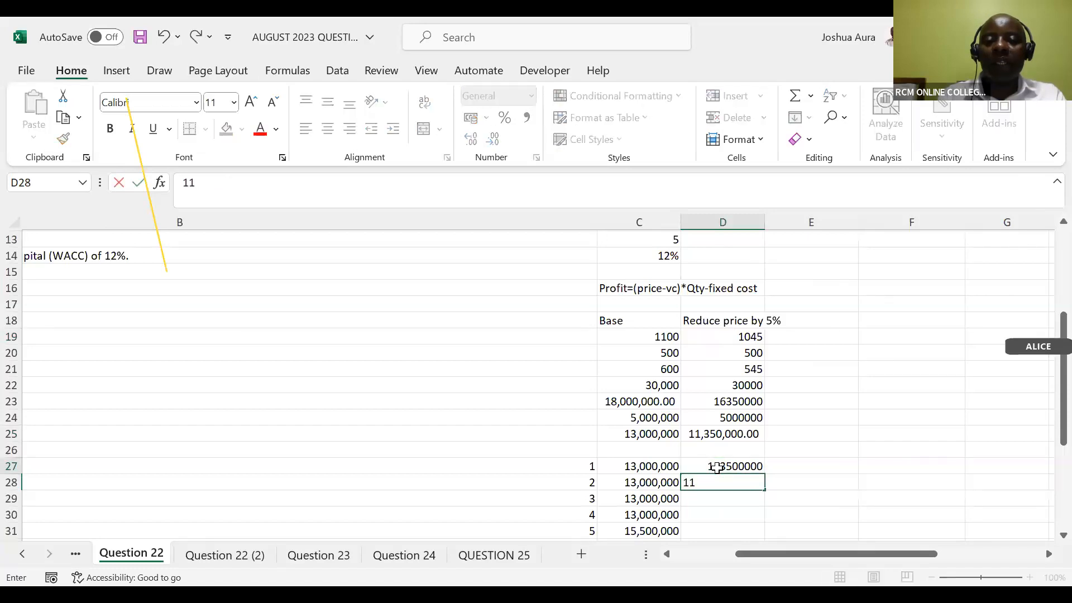
pyautogui.write(',350,000')
pyautogui.press('Return')
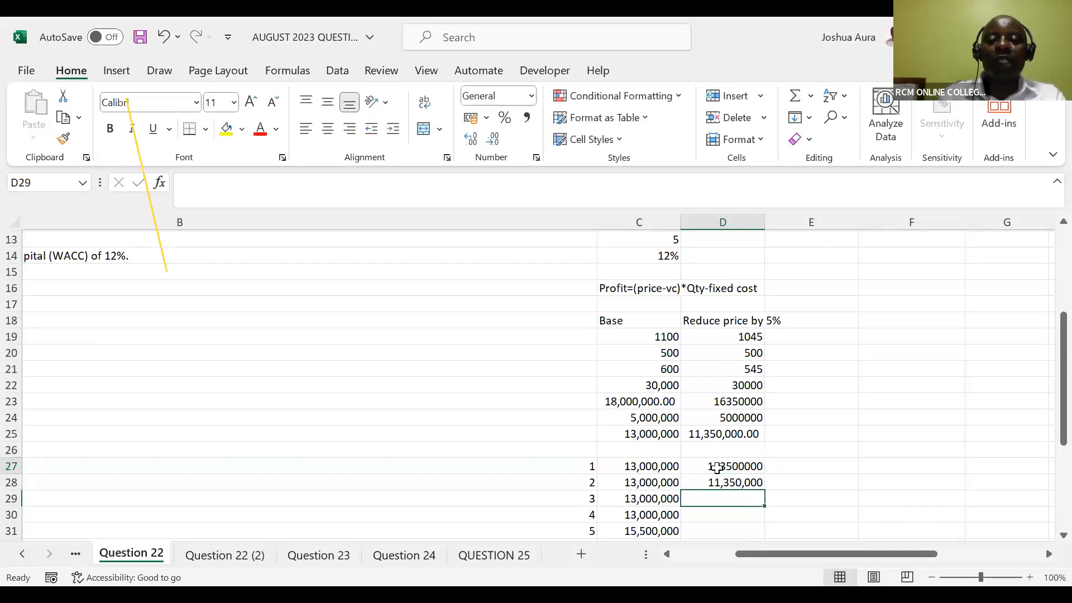
pyautogui.write('11')
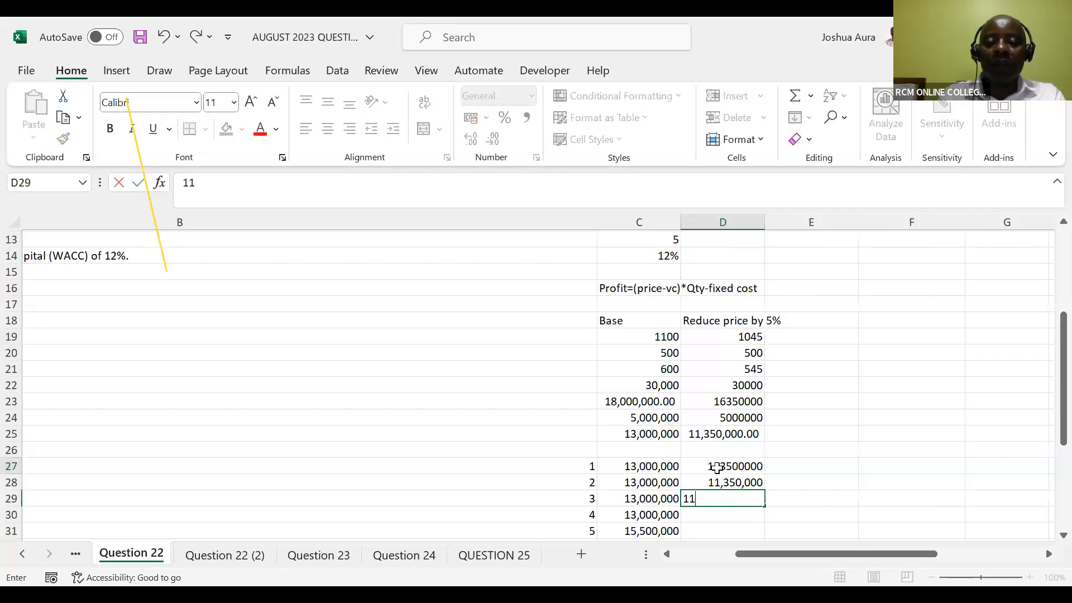
pyautogui.write(',3')
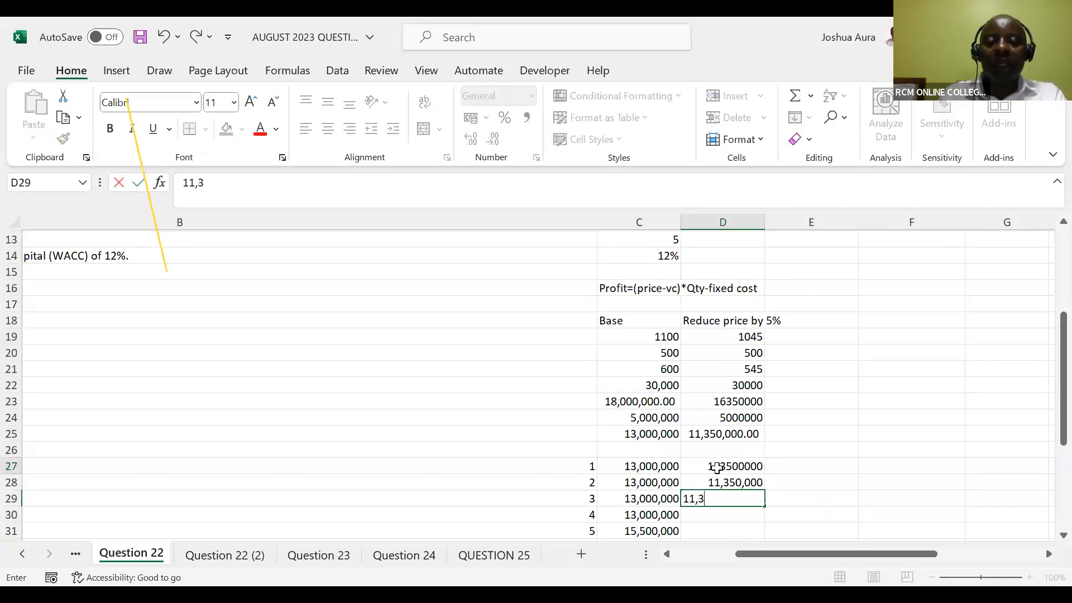
pyautogui.write('50,000')
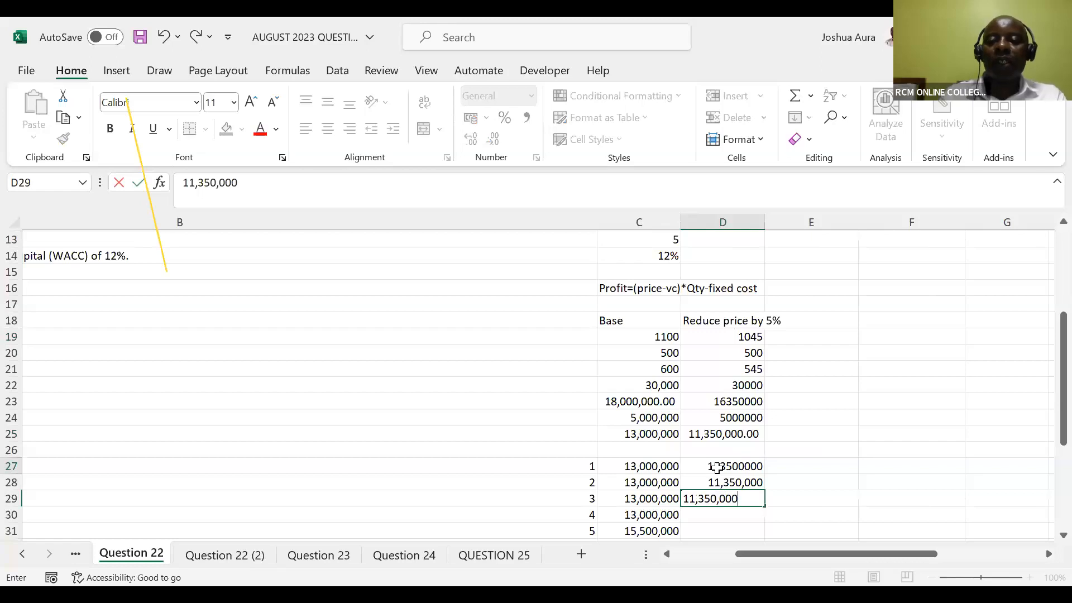
pyautogui.press('Return')
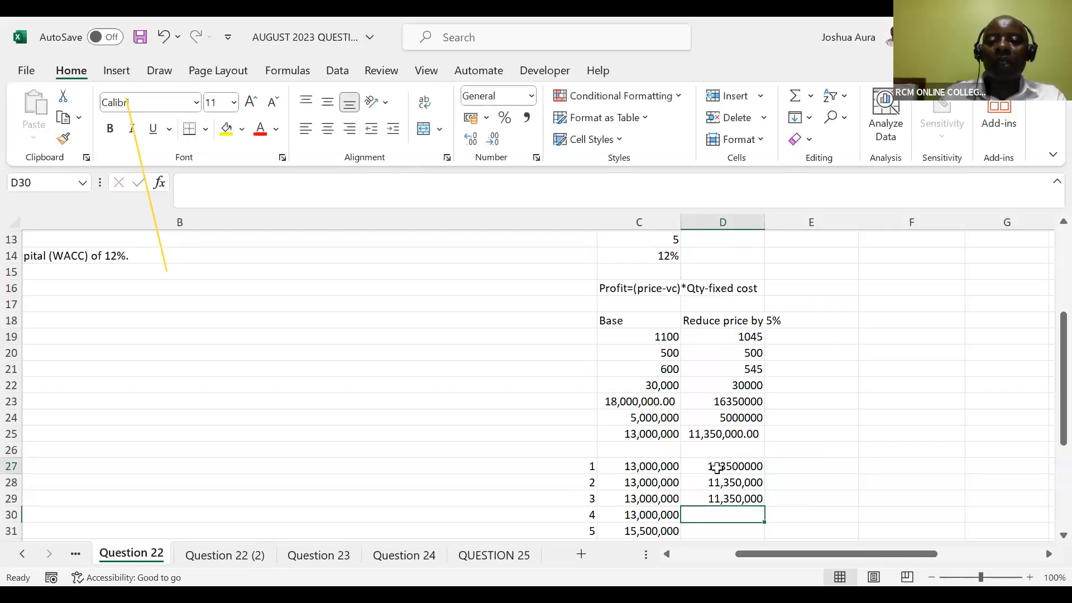
pyautogui.write('11,350,000')
pyautogui.press('Return')
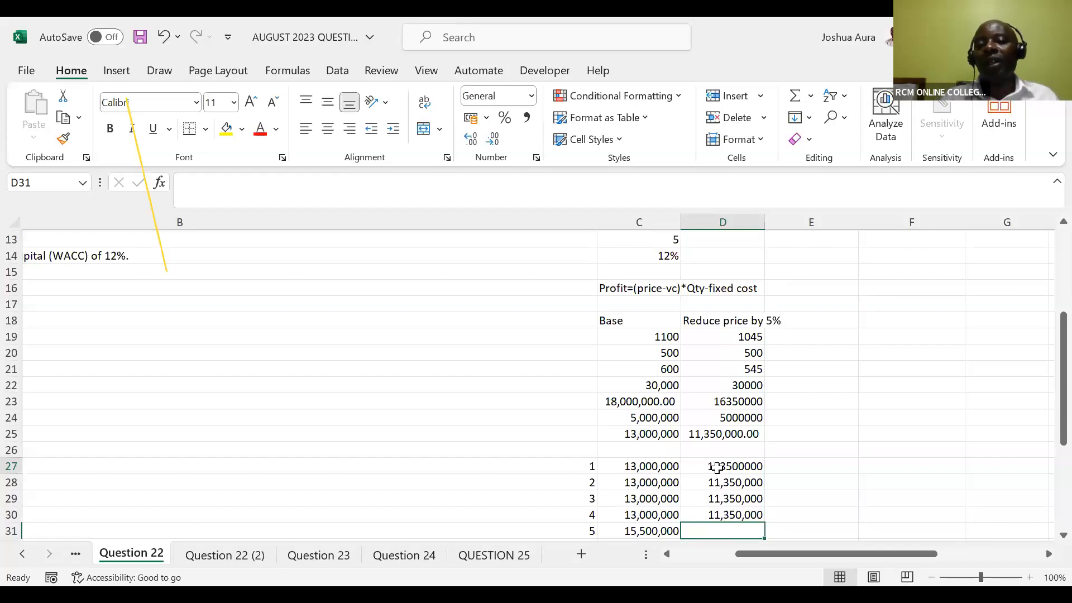
# Apply the comma number style to the year 1 cash flow in D27 and correct its value to 11350000
pyautogui.click(717, 468)
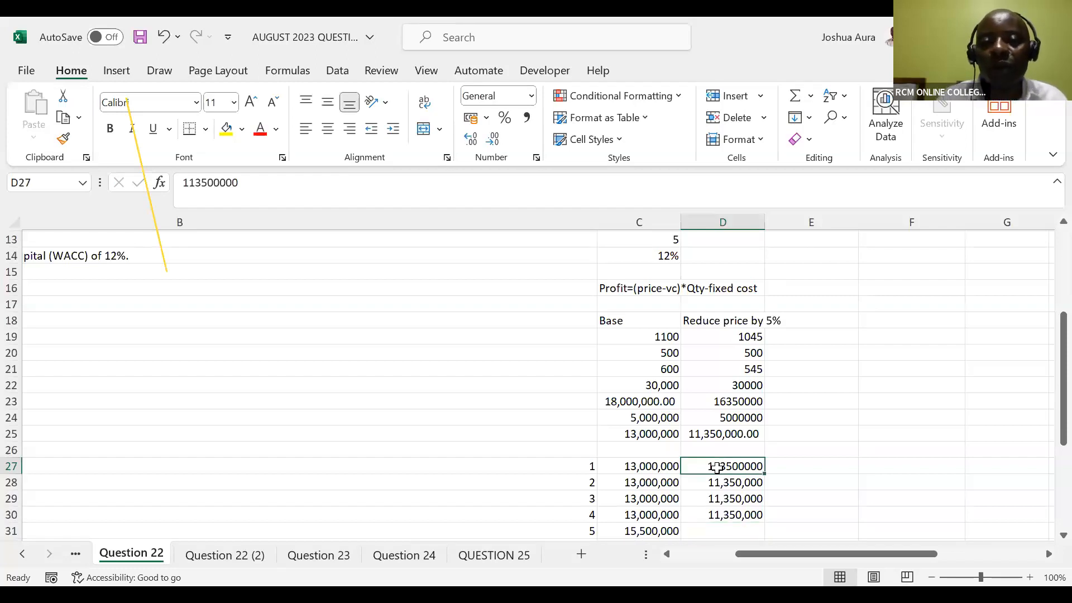
pyautogui.click(527, 117)
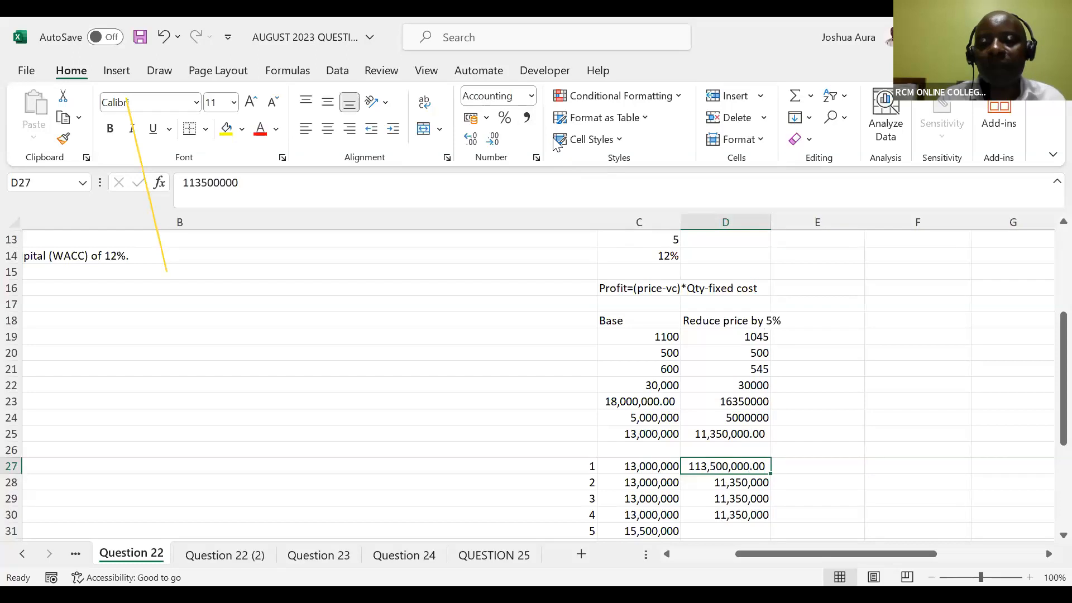
pyautogui.doubleClick(722, 466)
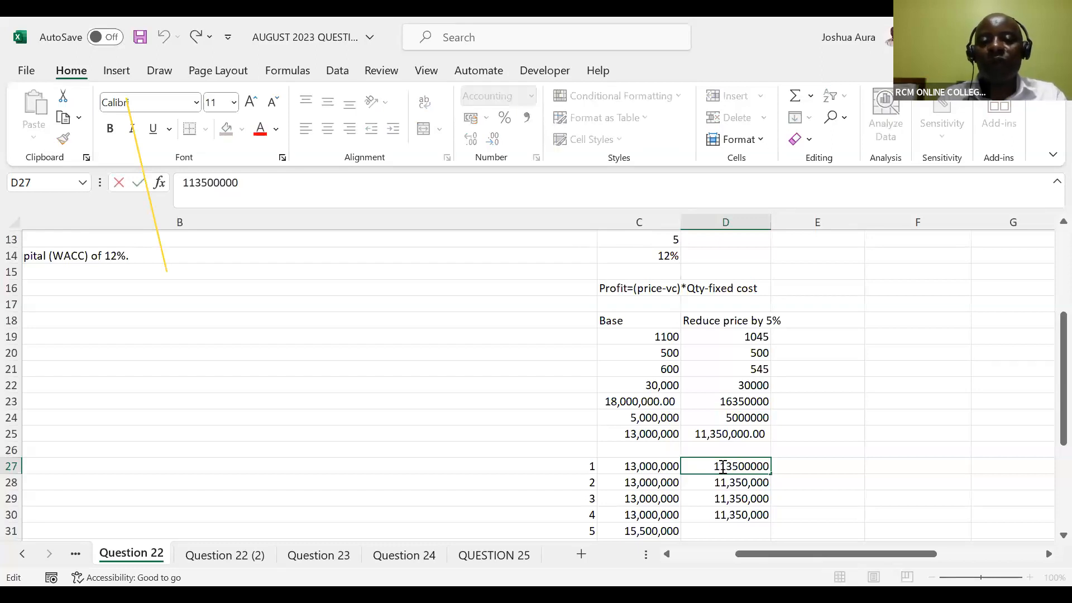
pyautogui.press('BackSpace')
pyautogui.press('Return')
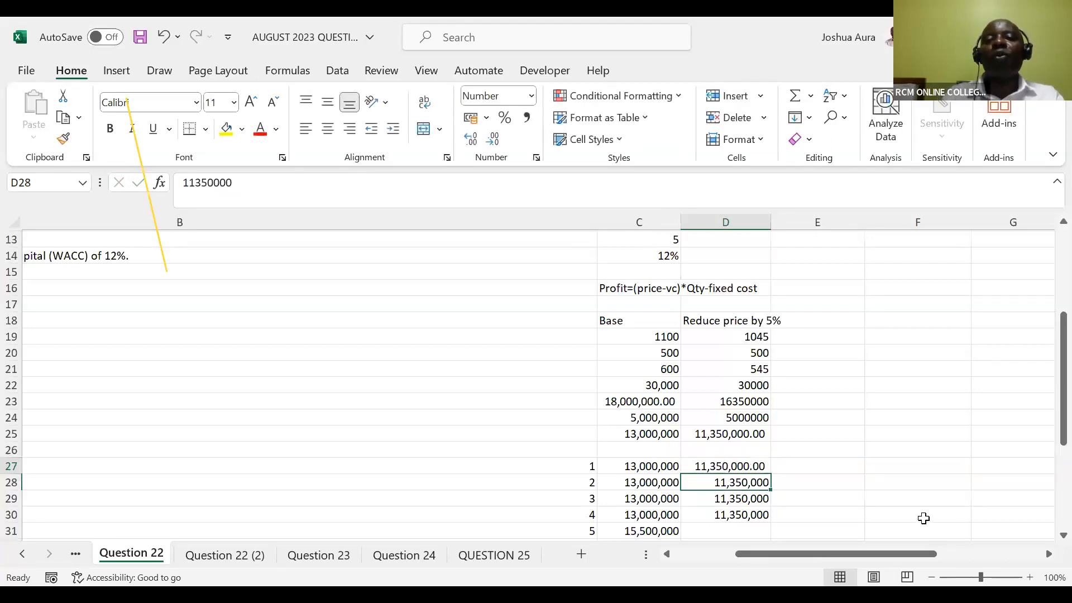
# Enter =11,350,000+2,500,000 in D31 as the reduced-price year 5 cash flow, accepting the corrected formula =11350000+2500000
pyautogui.click(714, 532)
pyautogui.write('=')
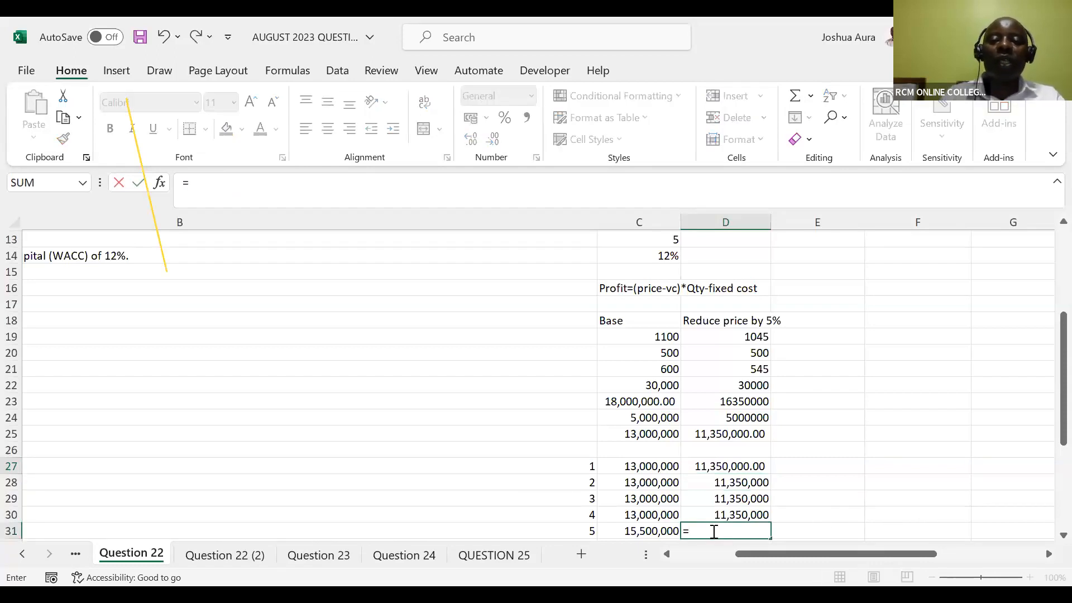
pyautogui.write('1,35')
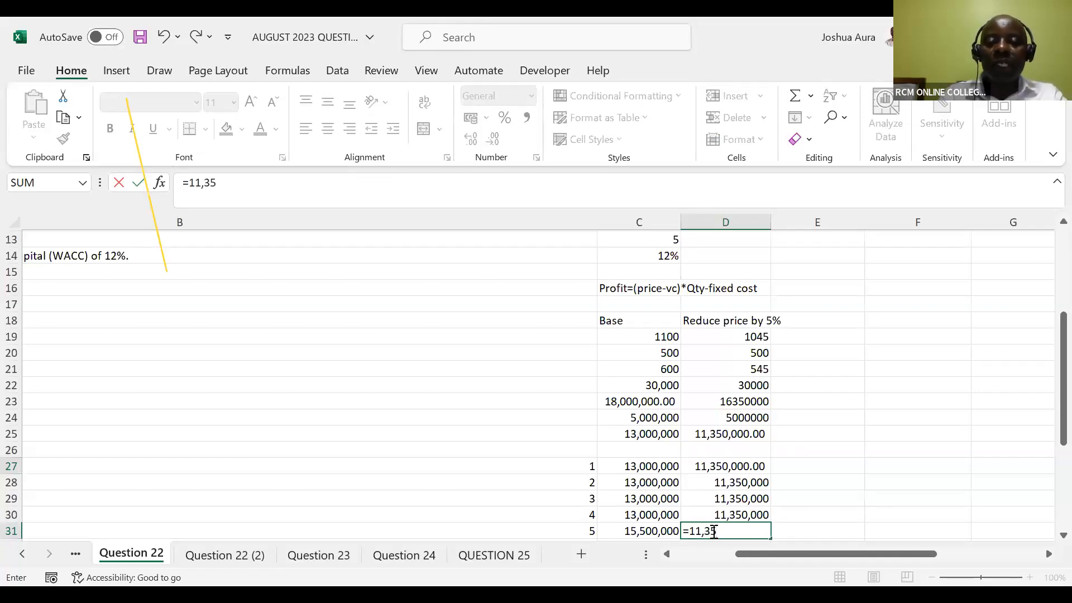
pyautogui.write('0,000')
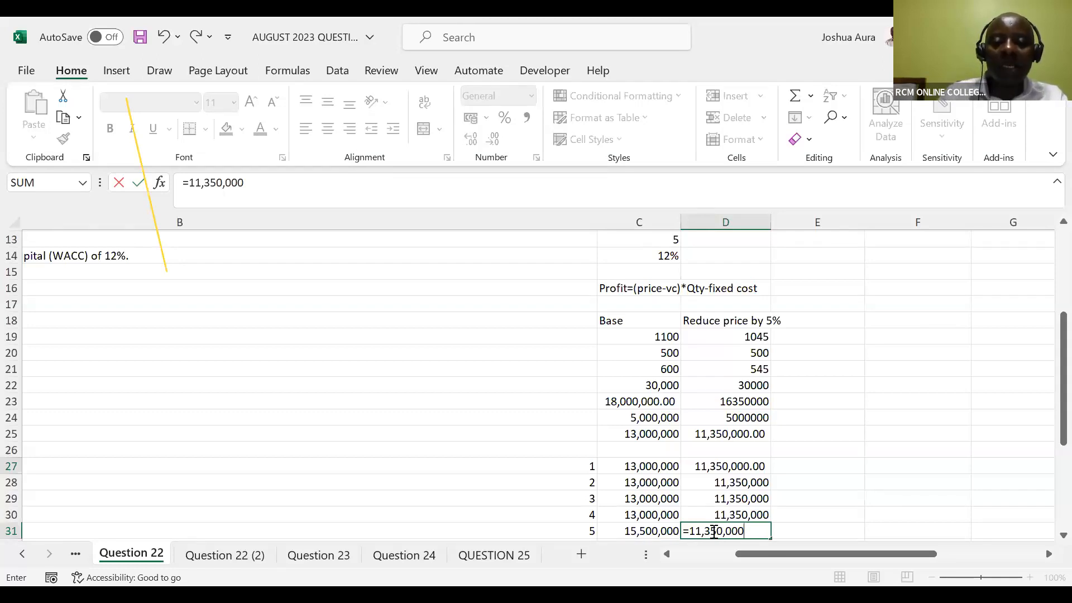
pyautogui.write('+2')
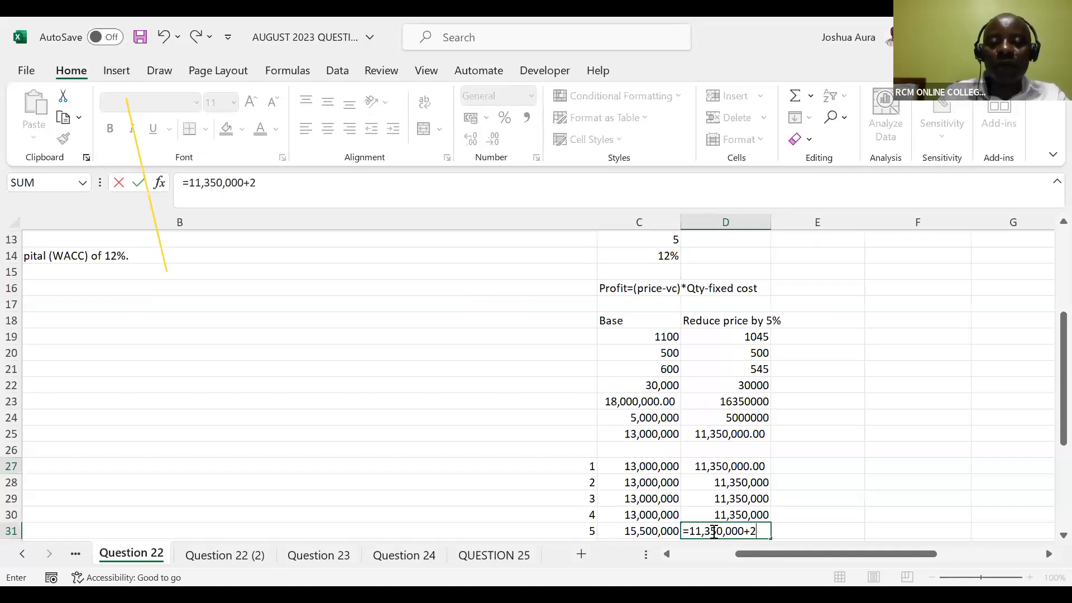
pyautogui.write(',500,')
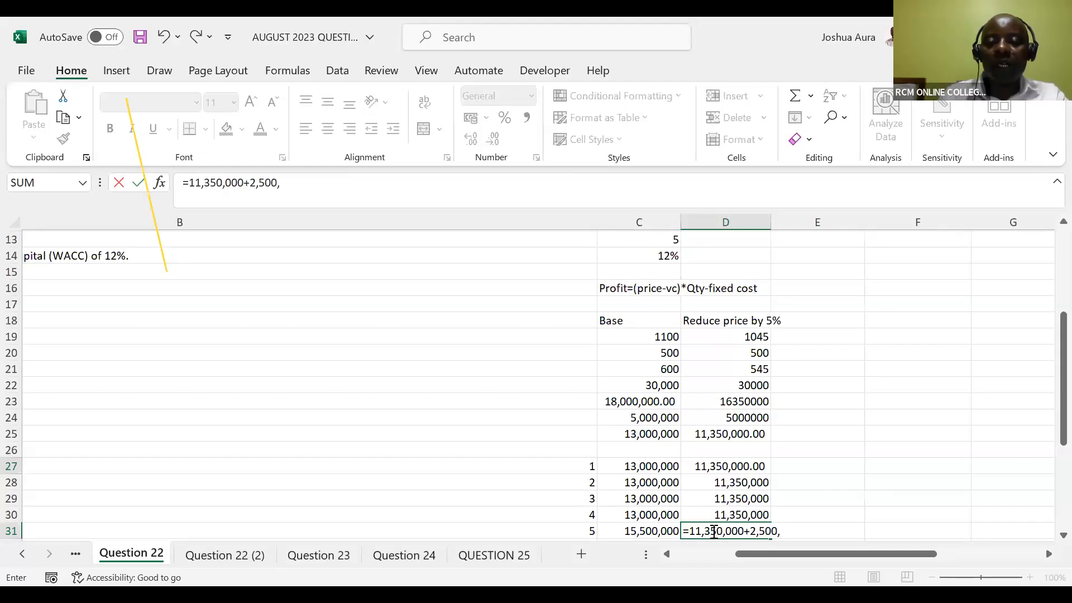
pyautogui.write('000')
pyautogui.press('Return')
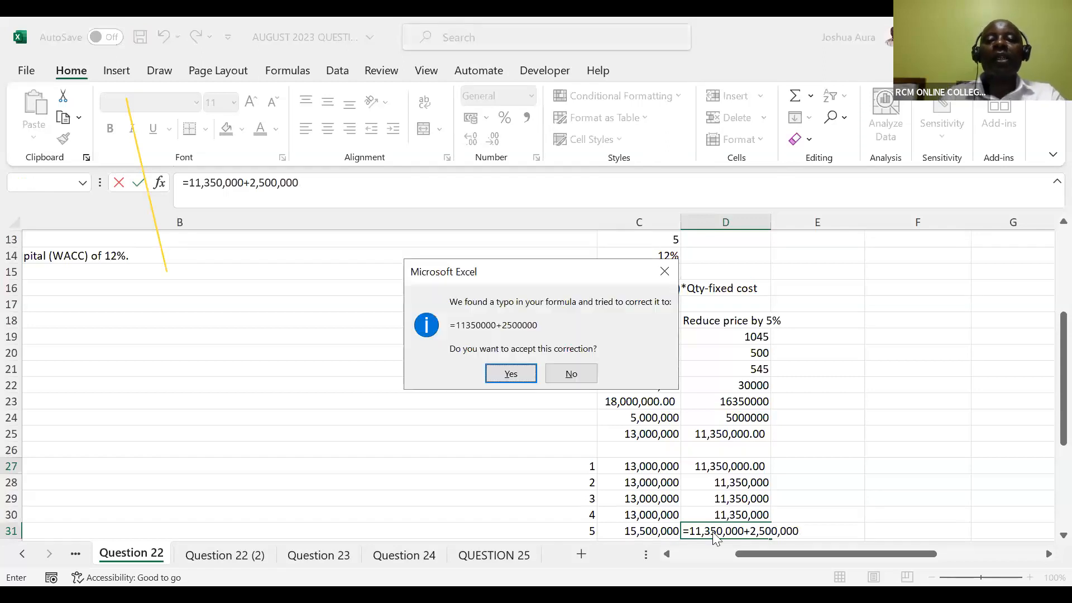
pyautogui.click(517, 372)
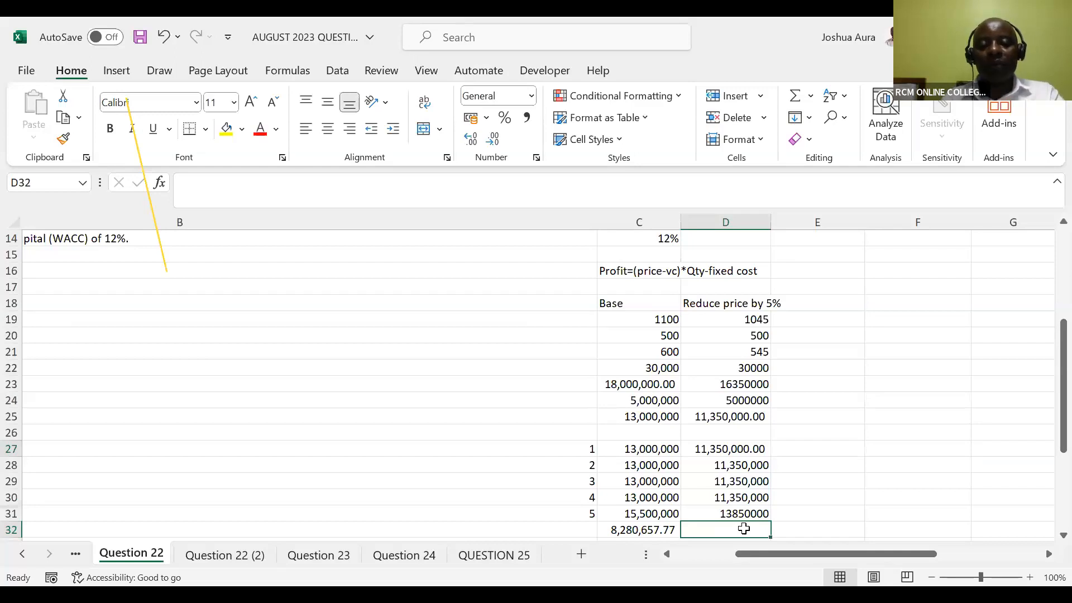
# Begin the reduced-price NPV formula in D32 with C14 as the rate and D27:D31 as the cash flows
pyautogui.hotkey('ctrl', 'r')
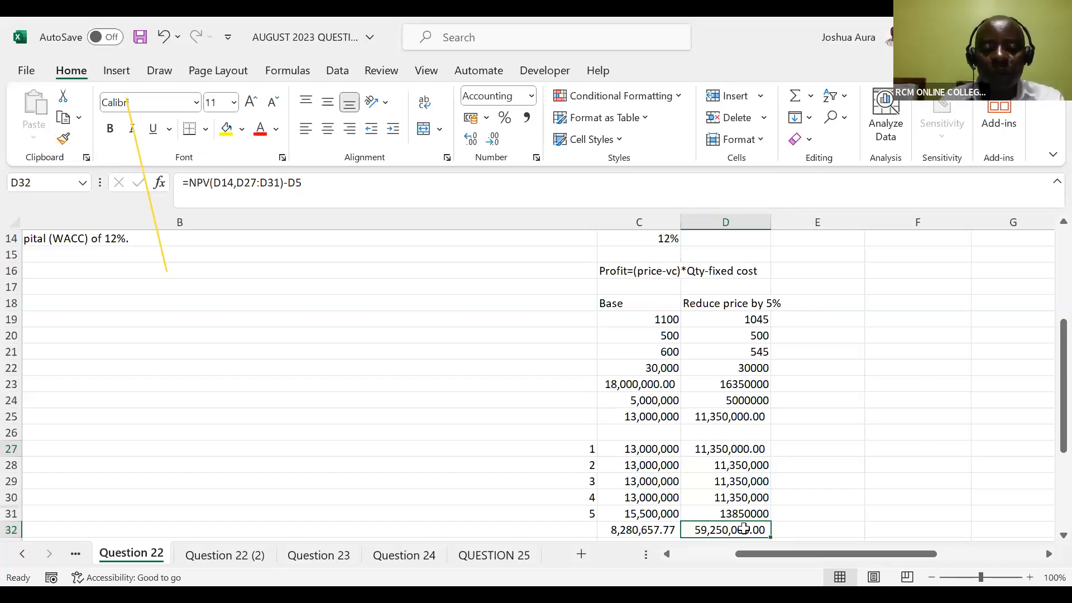
pyautogui.hotkey('ctrl', 'z')
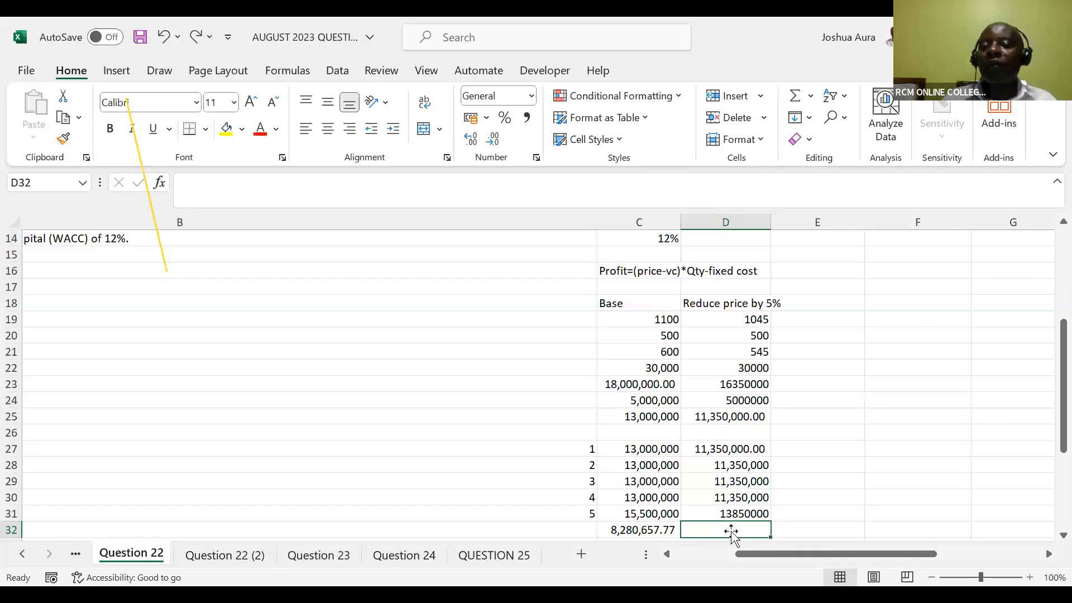
pyautogui.write('=')
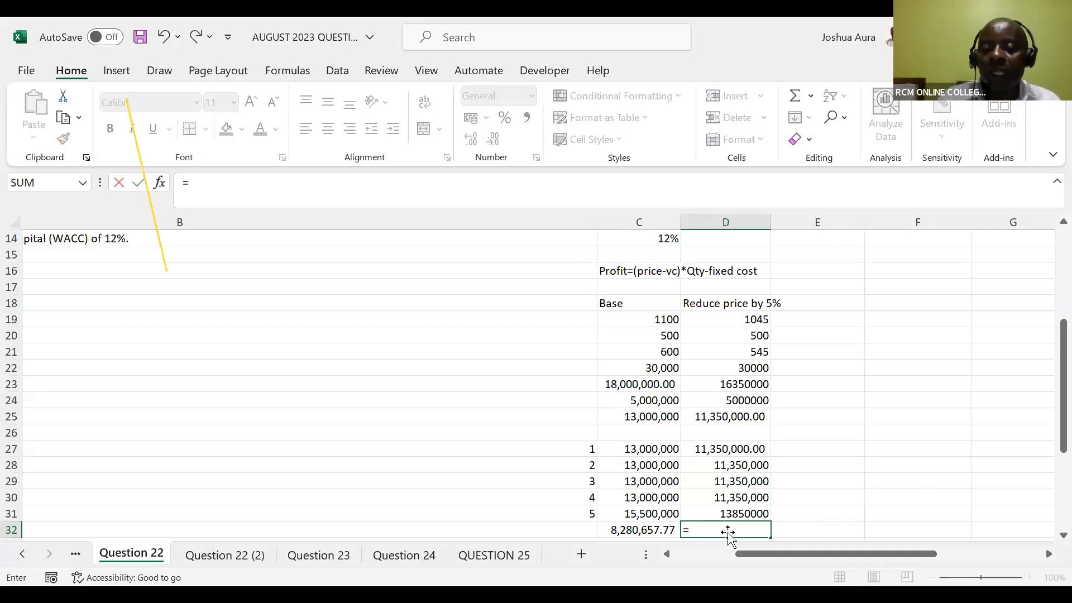
pyautogui.write('npv')
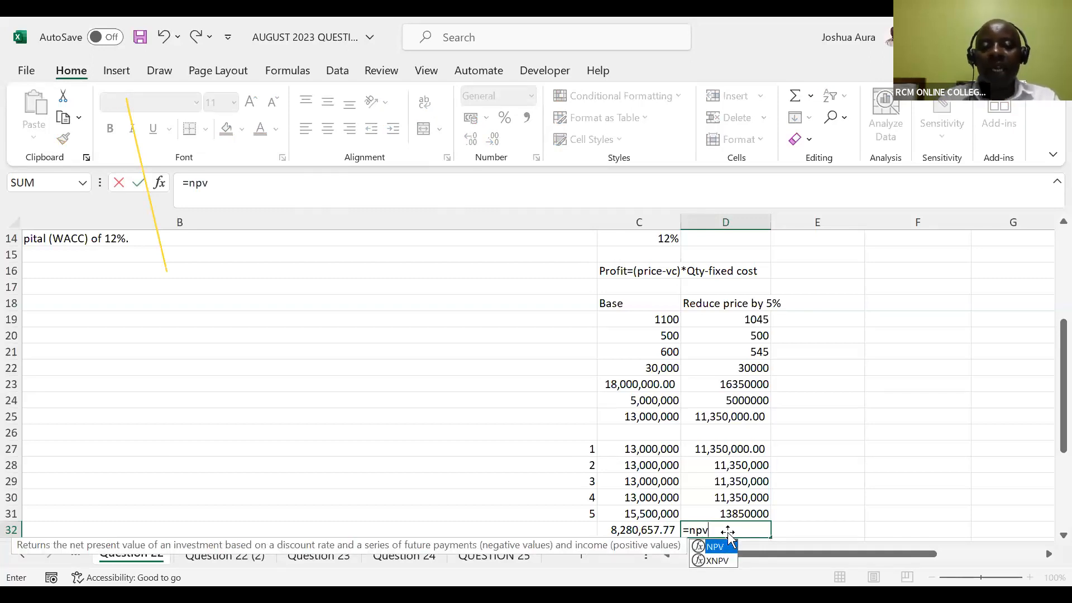
pyautogui.press('Tab')
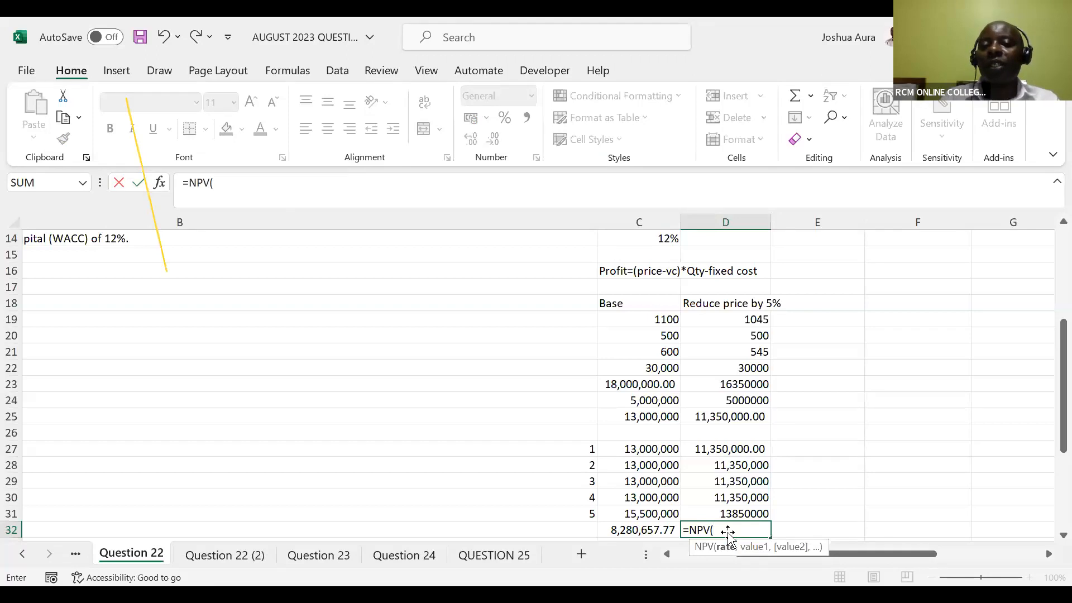
pyautogui.click(662, 239)
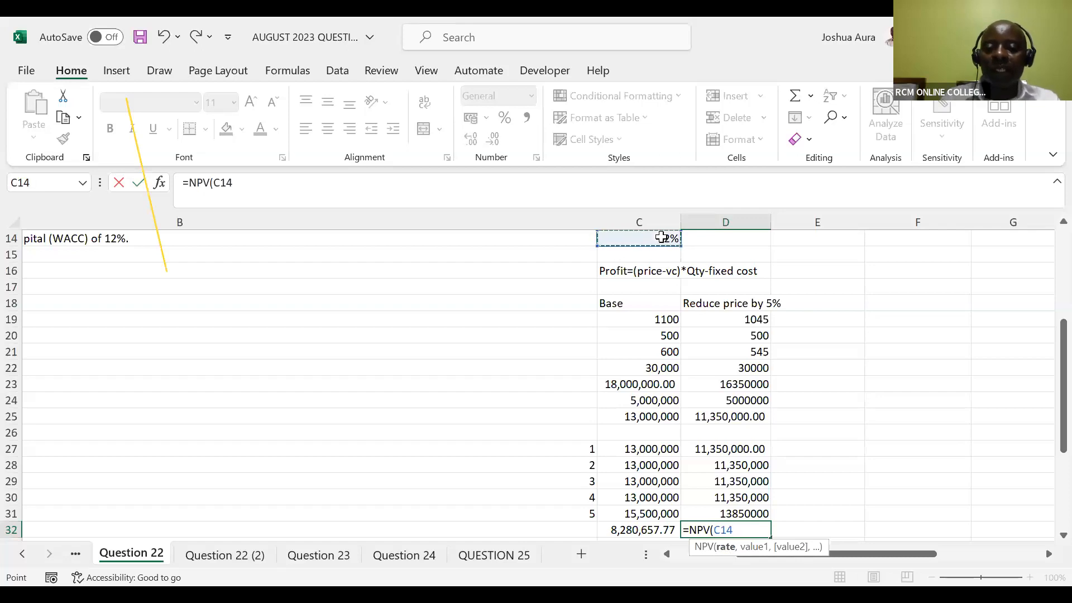
pyautogui.write(',')
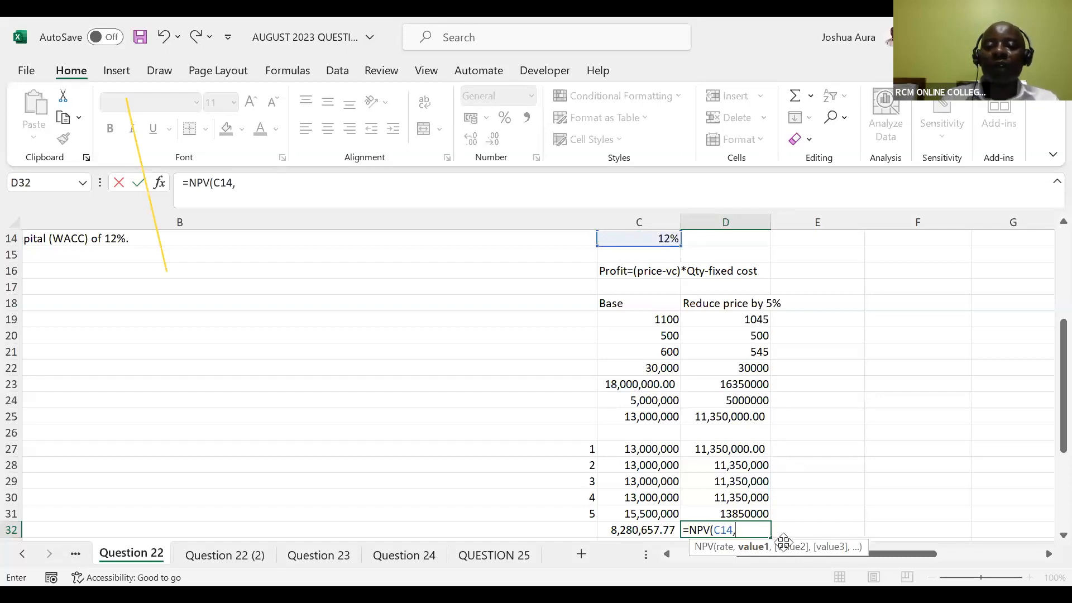
pyautogui.click(736, 451)
pyautogui.moveTo(736, 451); pyautogui.dragTo(736, 472)
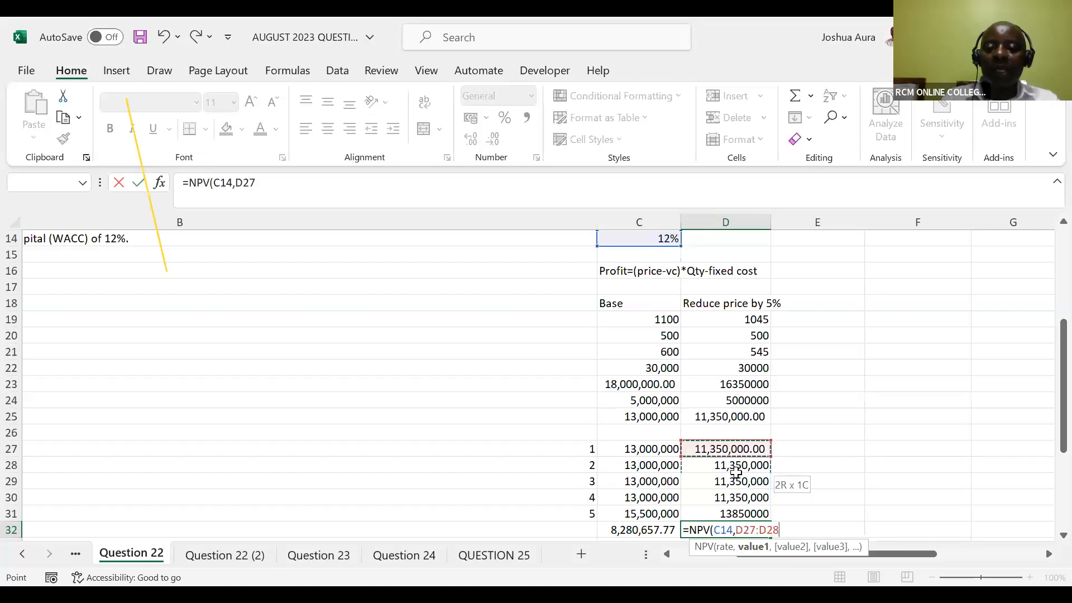
pyautogui.hotkey('shift', 'Down')
pyautogui.hotkey('shift', 'Down')
pyautogui.hotkey('shift', 'Down')
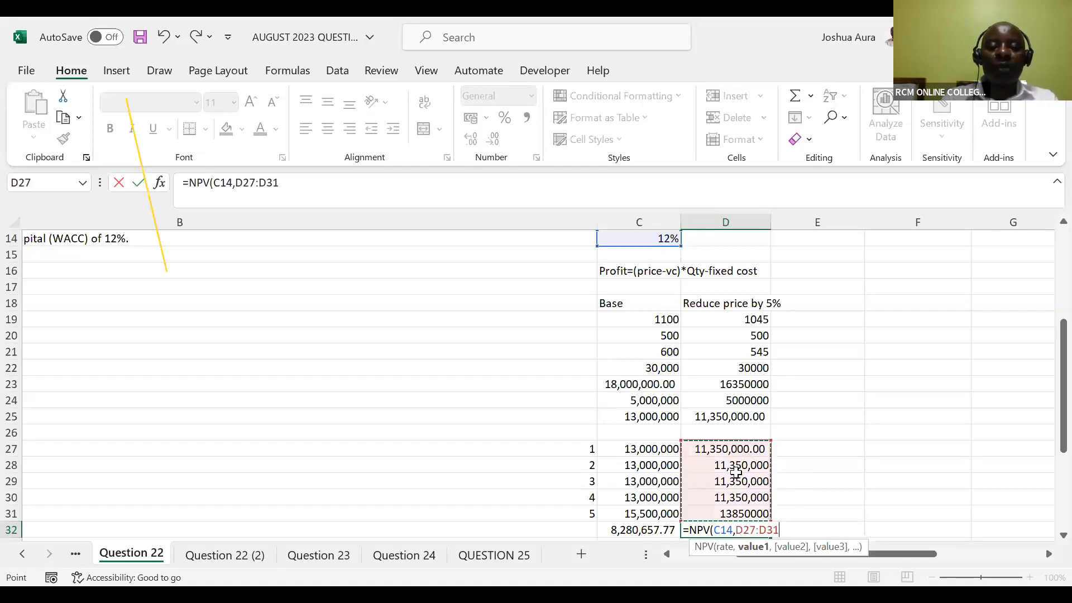
pyautogui.write(')-')
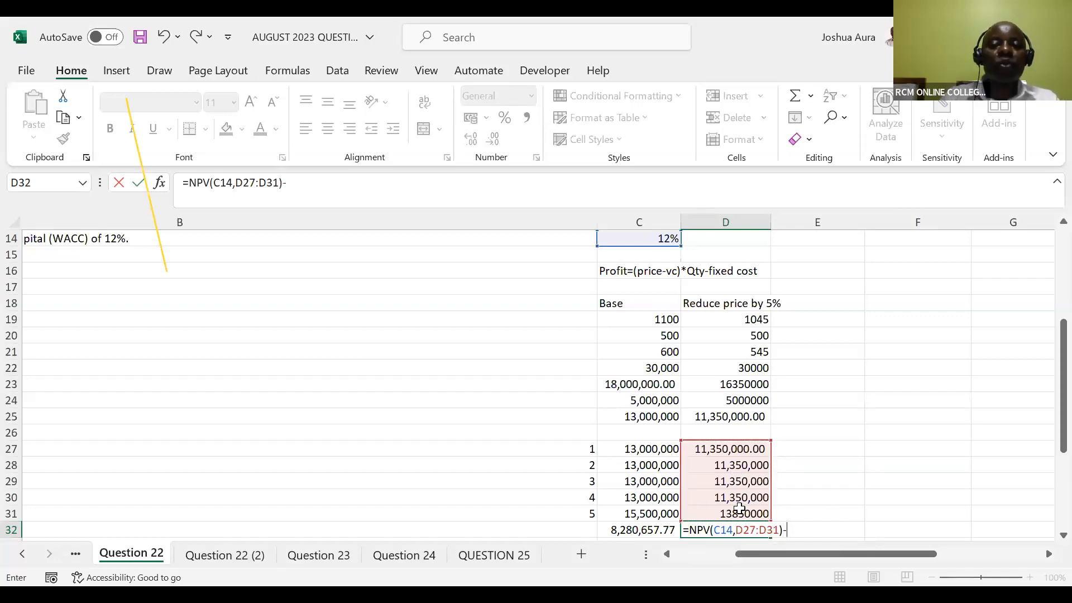
# Subtract the initial capital cost in C5 from the NPV in D32 and complete the formula
pyautogui.moveTo(1061, 434); pyautogui.dragTo(1049, 289)
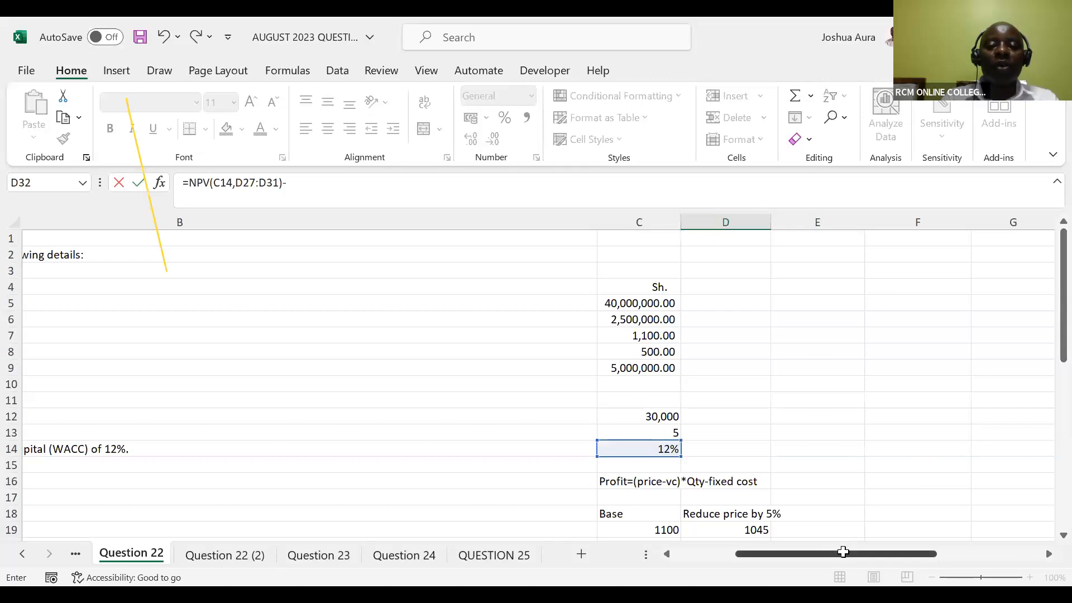
pyautogui.moveTo(843, 551); pyautogui.dragTo(800, 552)
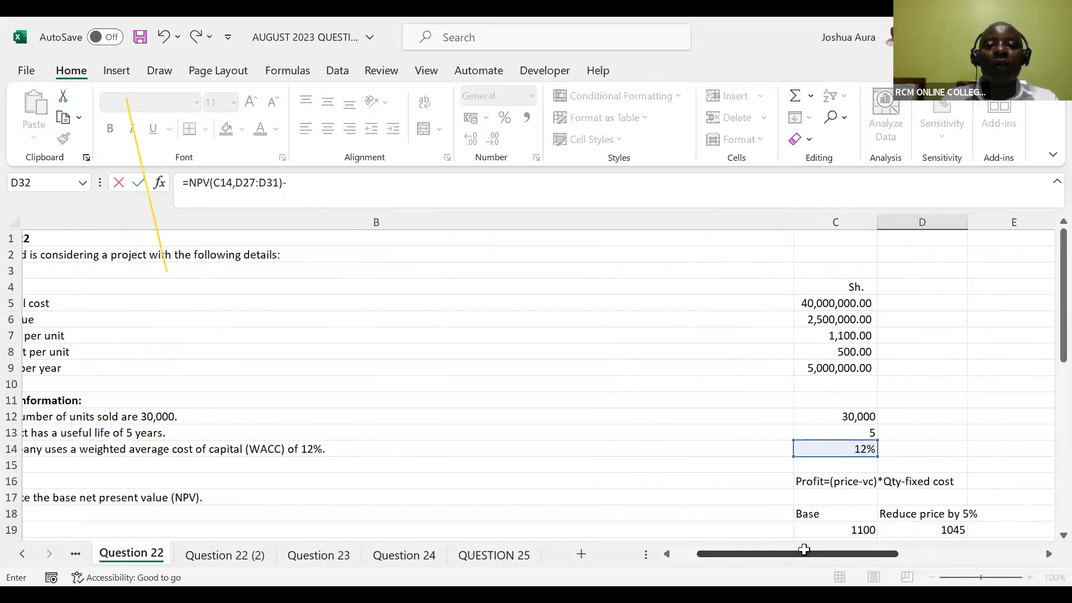
pyautogui.click(826, 304)
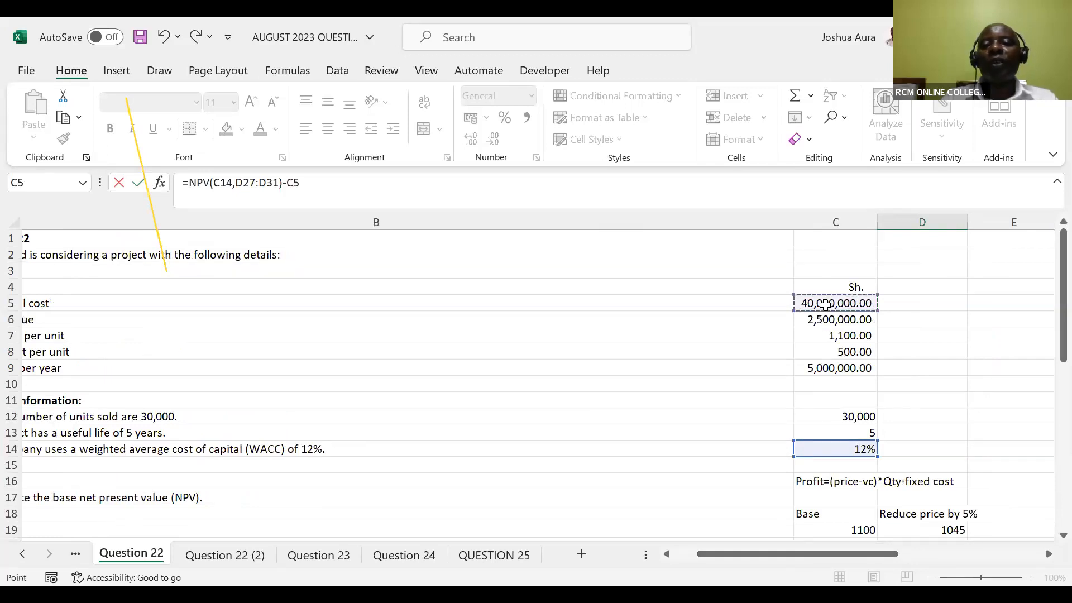
pyautogui.press('Return')
pyautogui.scroll(-5, 825, 304)
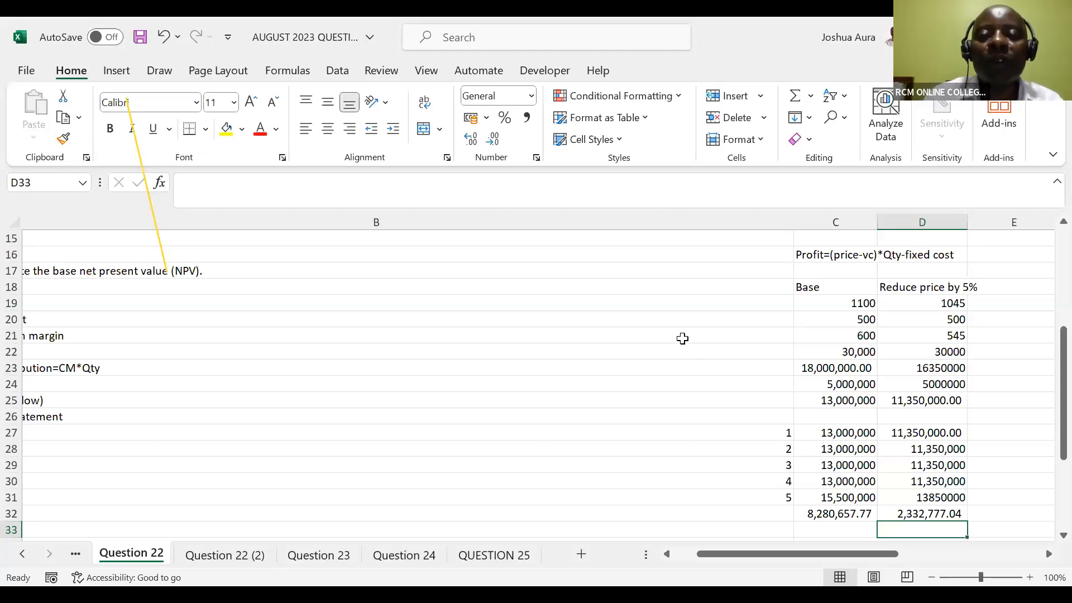
pyautogui.click(608, 107)
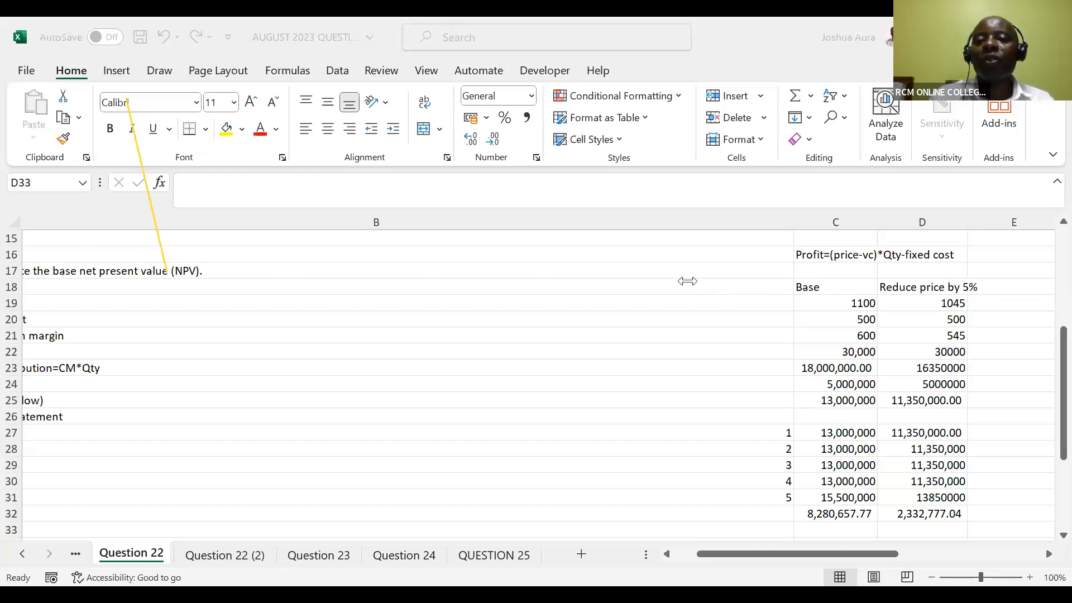
pyautogui.click(954, 313)
pyautogui.click(951, 304)
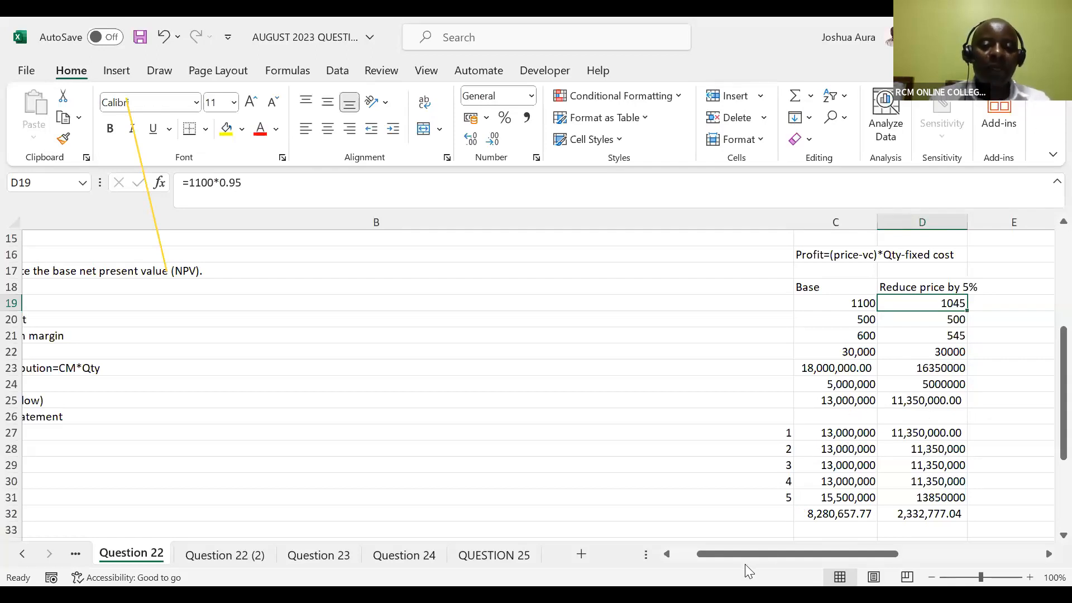
pyautogui.moveTo(744, 551); pyautogui.dragTo(635, 533)
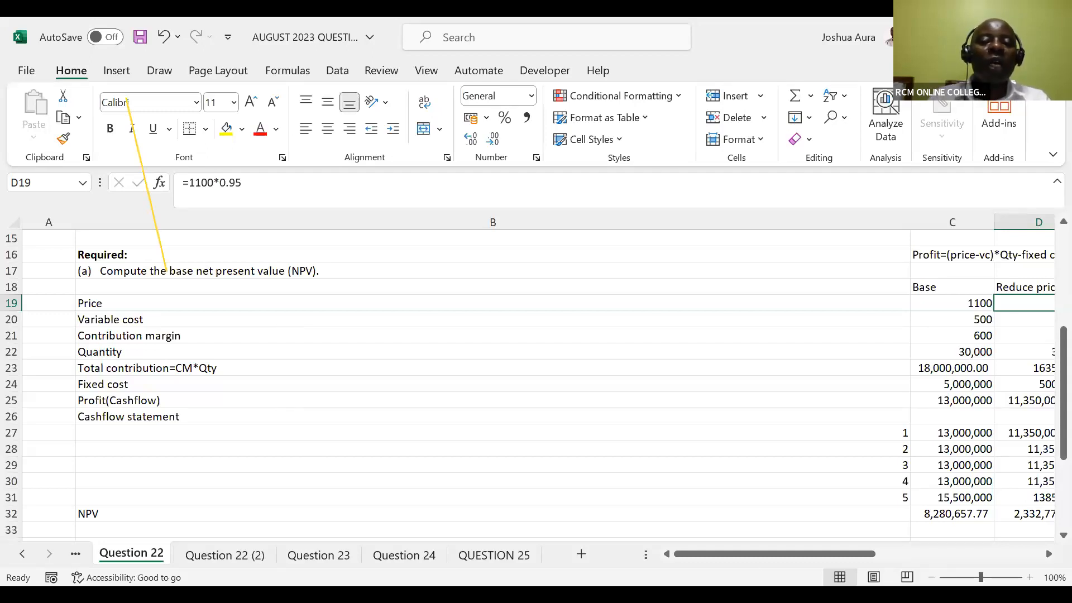
pyautogui.moveTo(770, 554); pyautogui.dragTo(837, 555)
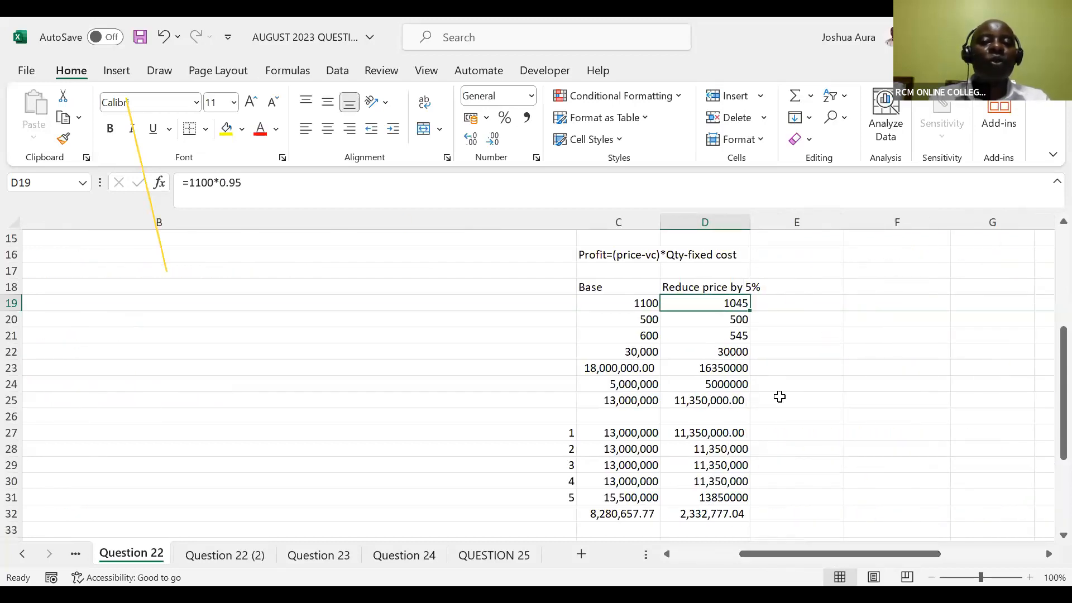
# Add the scenario heading "increase variable cost by 5%" in E18
pyautogui.click(785, 286)
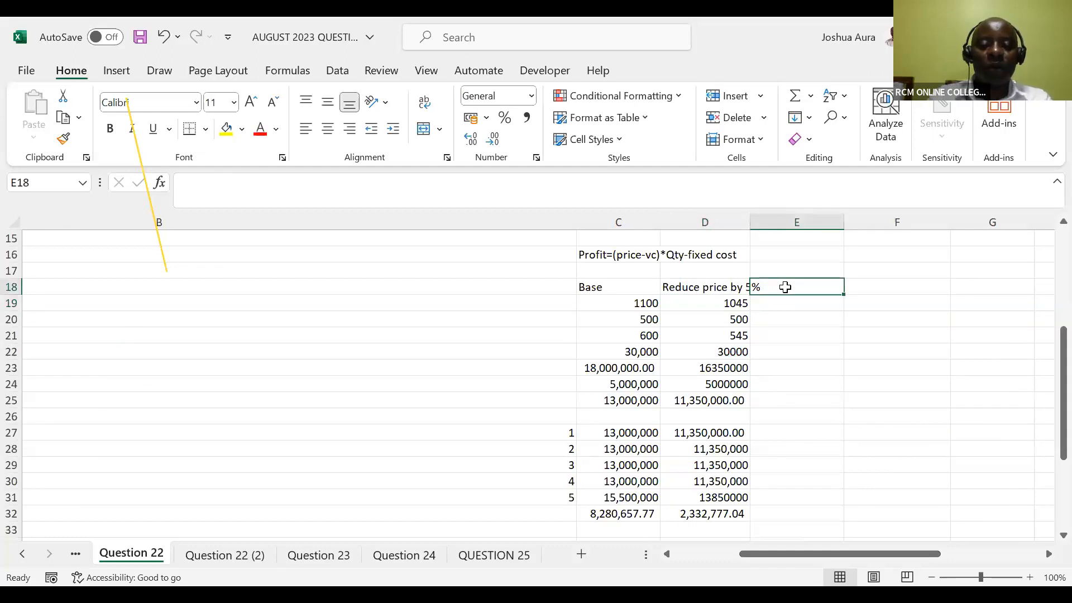
pyautogui.write('in')
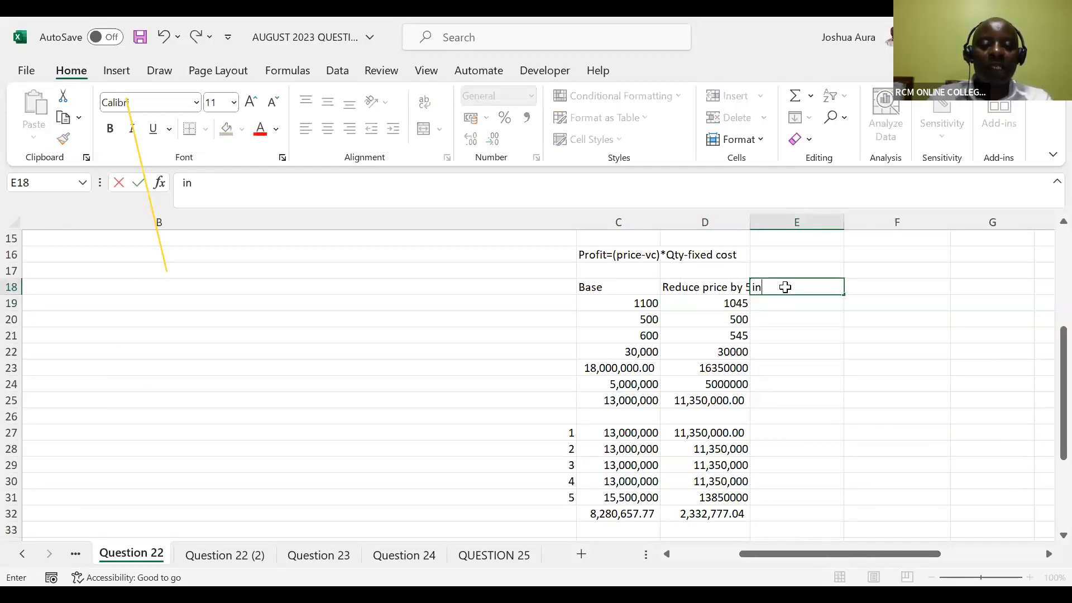
pyautogui.write('crease ')
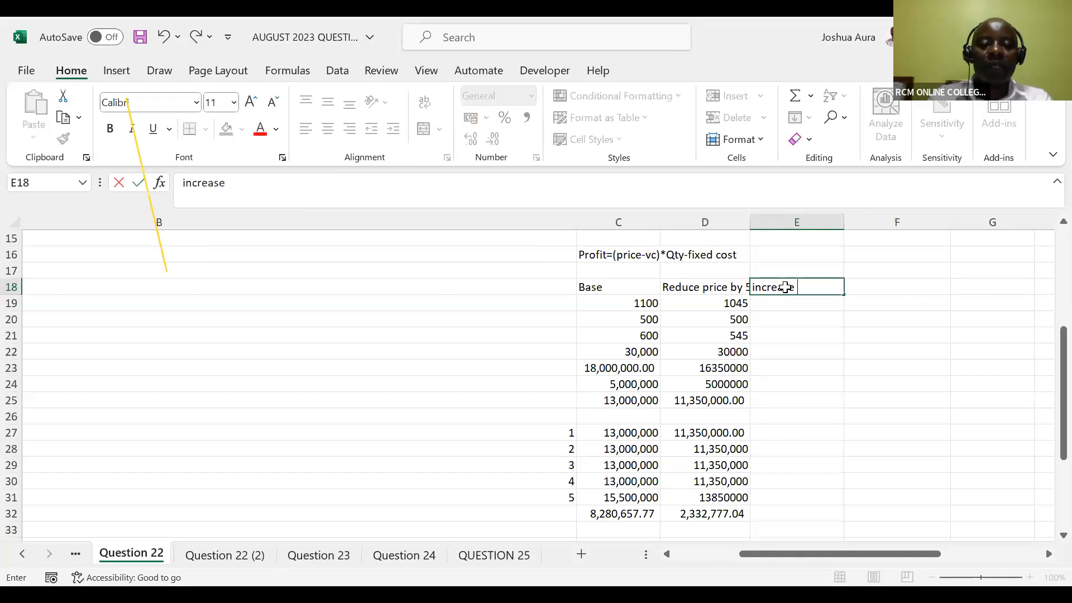
pyautogui.write('variable cos')
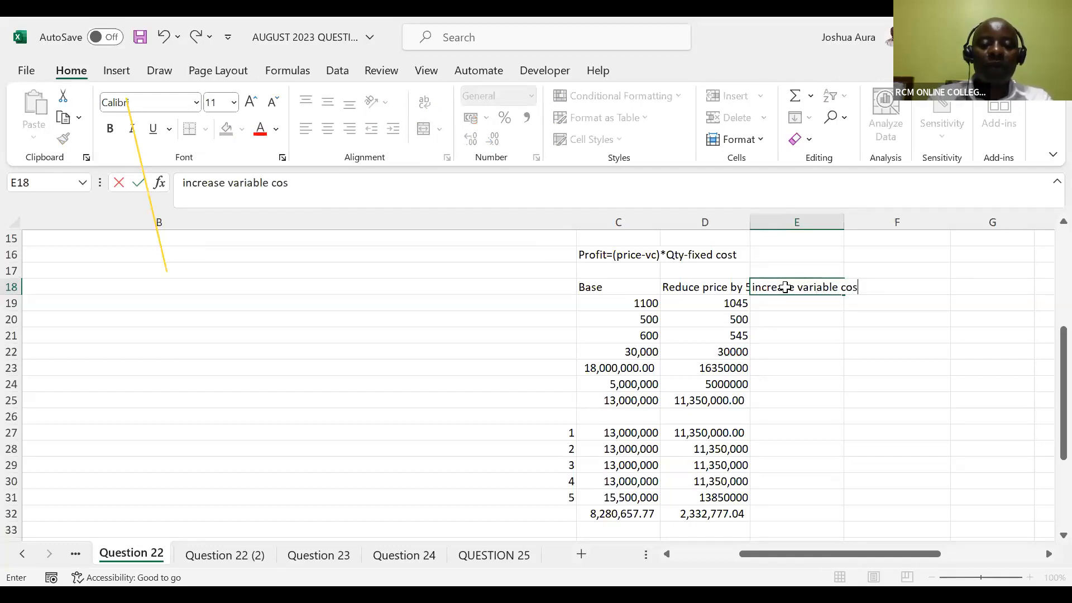
pyautogui.write('t by')
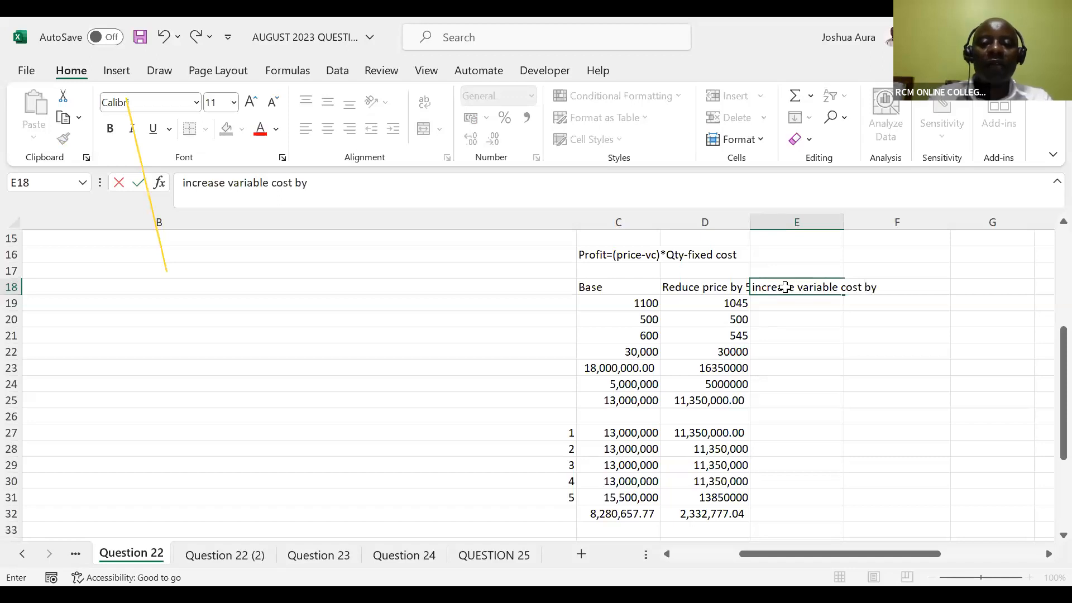
pyautogui.write(' 5%')
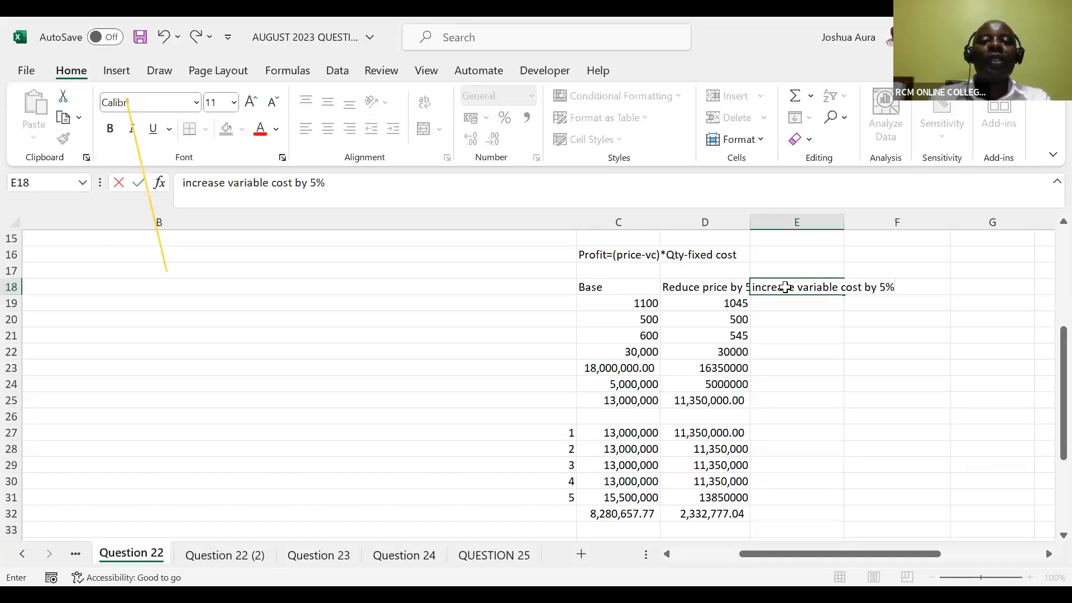
pyautogui.press('Return')
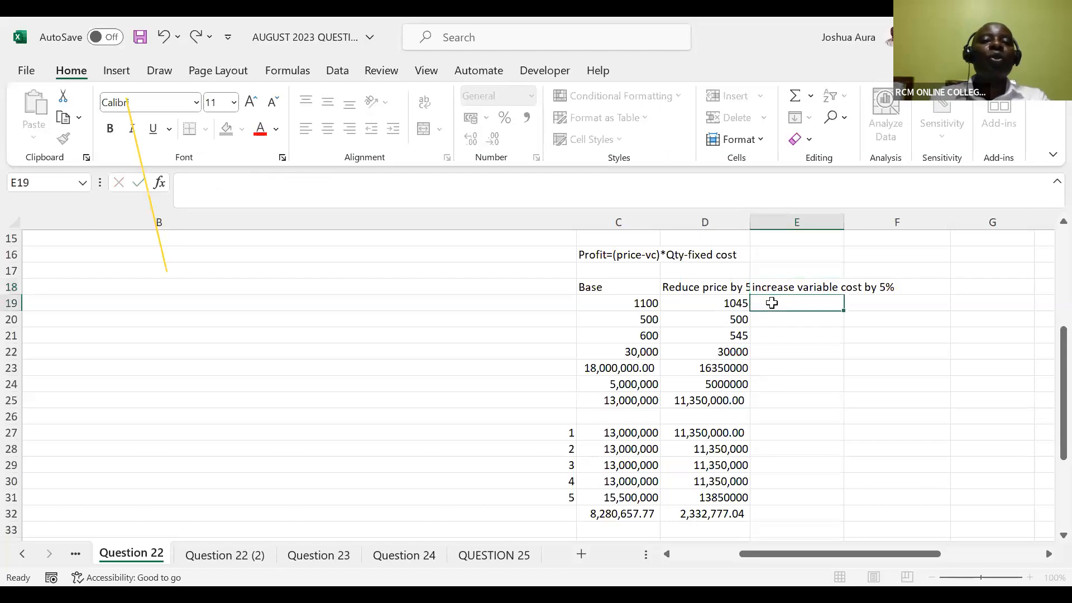
# Copy the base case calculations in C19:C25 and paste their formulas into the increased variable cost column from E19
pyautogui.click(632, 301)
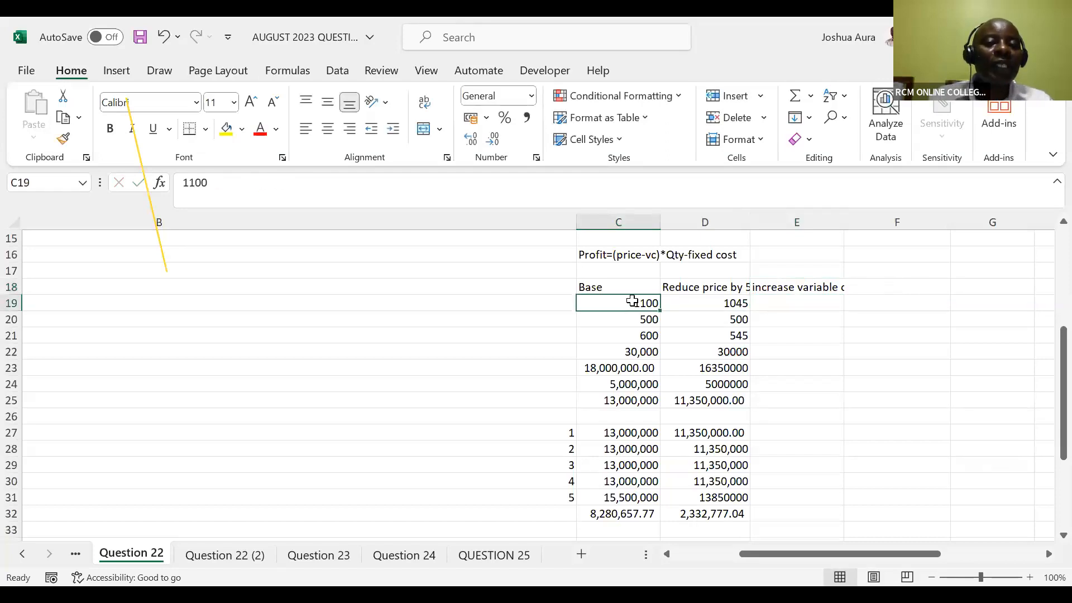
pyautogui.moveTo(631, 301); pyautogui.dragTo(631, 401)
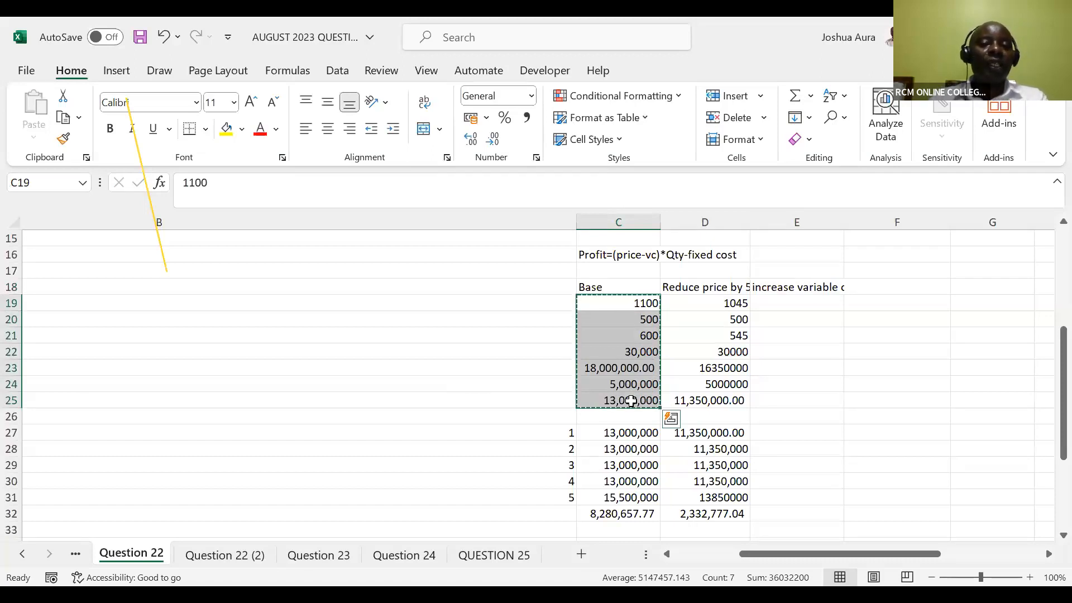
pyautogui.hotkey('ctrl', 'c')
pyautogui.click(786, 300)
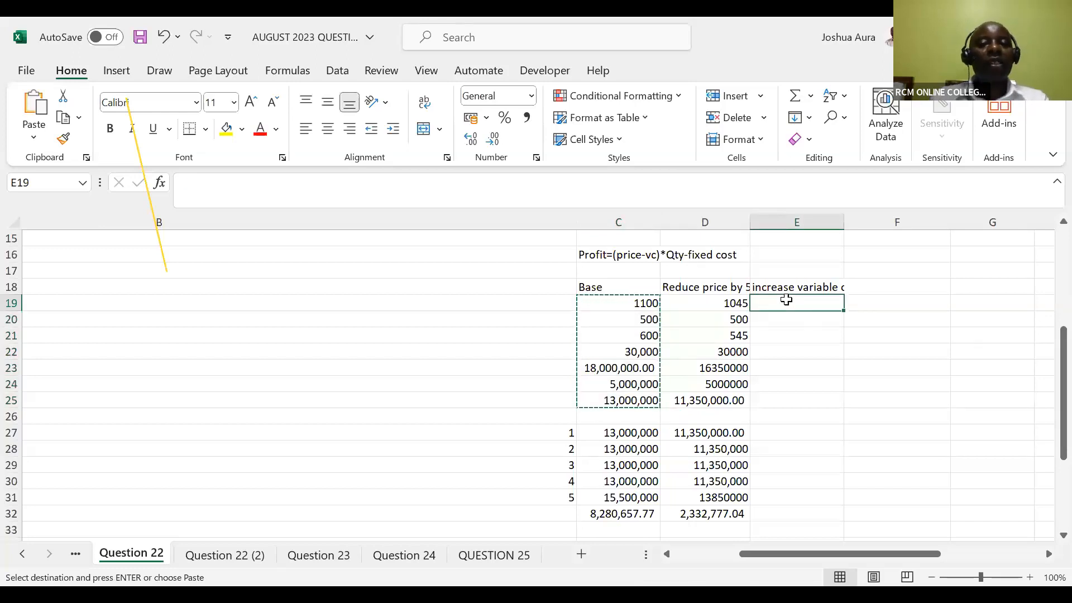
pyautogui.rightClick(786, 300)
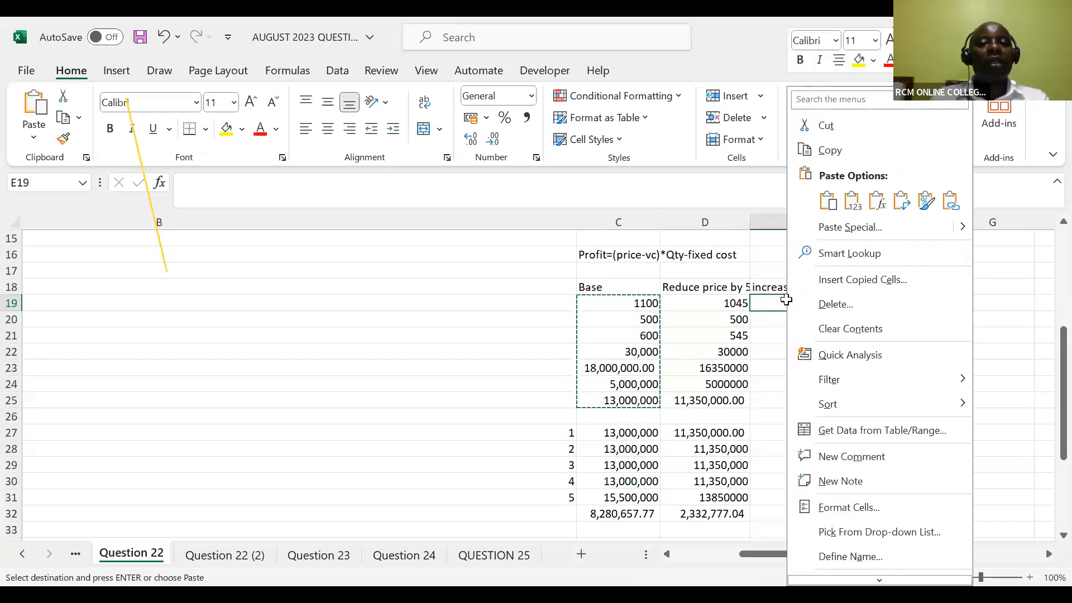
pyautogui.click(877, 200)
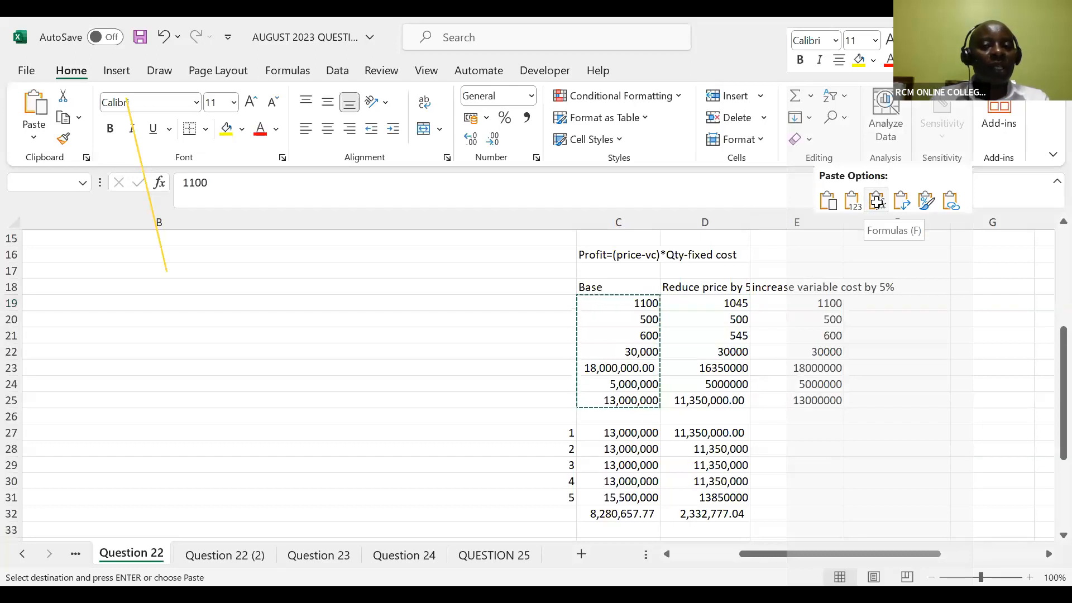
pyautogui.click(877, 199)
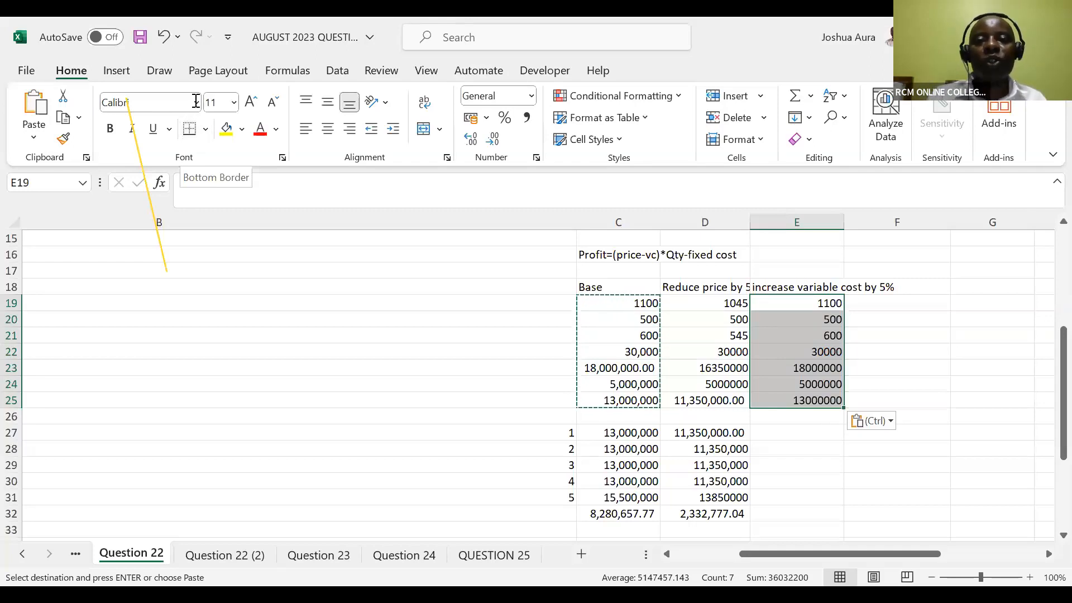
pyautogui.hotkey('alt', 'Tab')
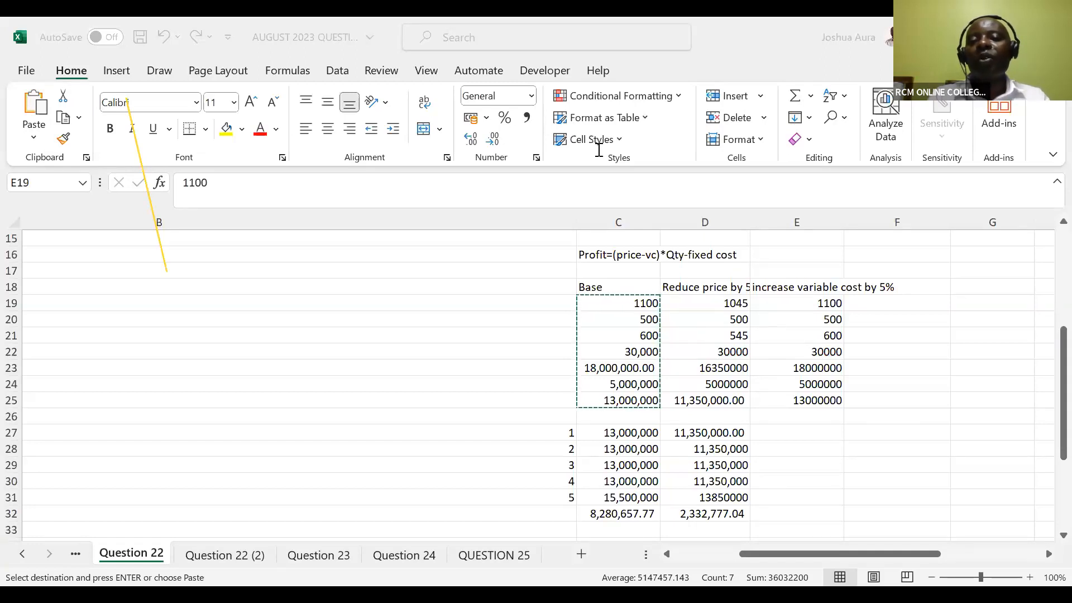
pyautogui.hotkey('ctrl', 'v')
# Set the variable cost per unit in E20 to =500*1.05
pyautogui.click(833, 319)
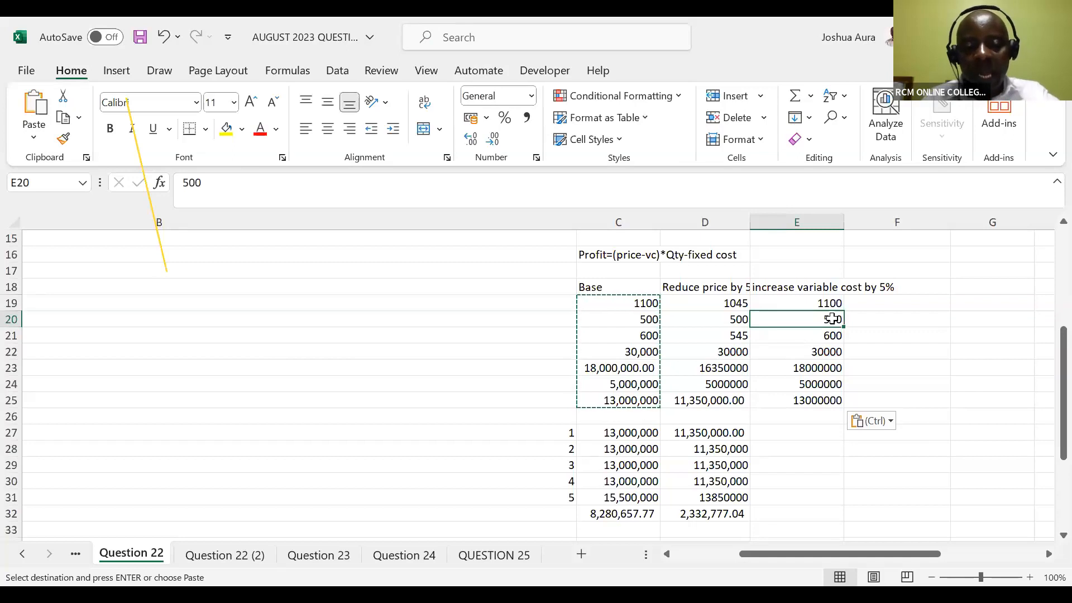
pyautogui.doubleClick(832, 319)
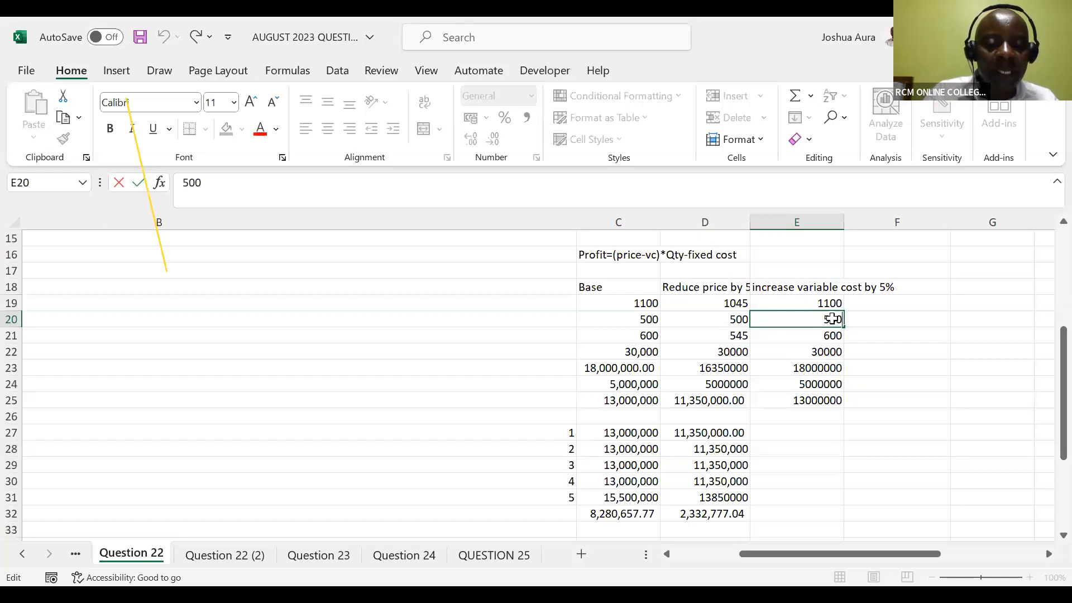
pyautogui.write('*1.05')
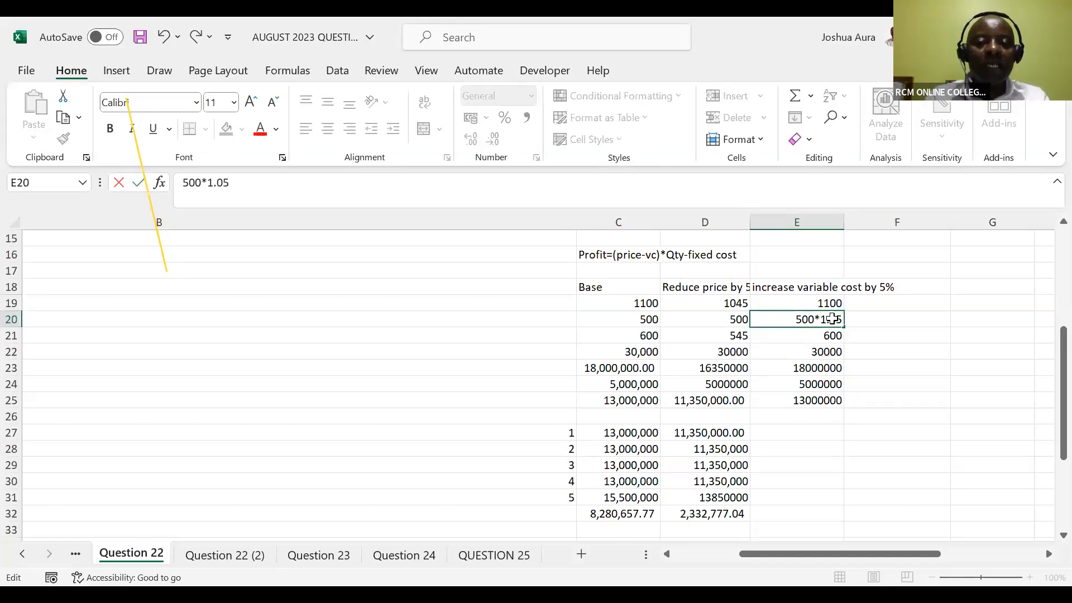
pyautogui.write('=')
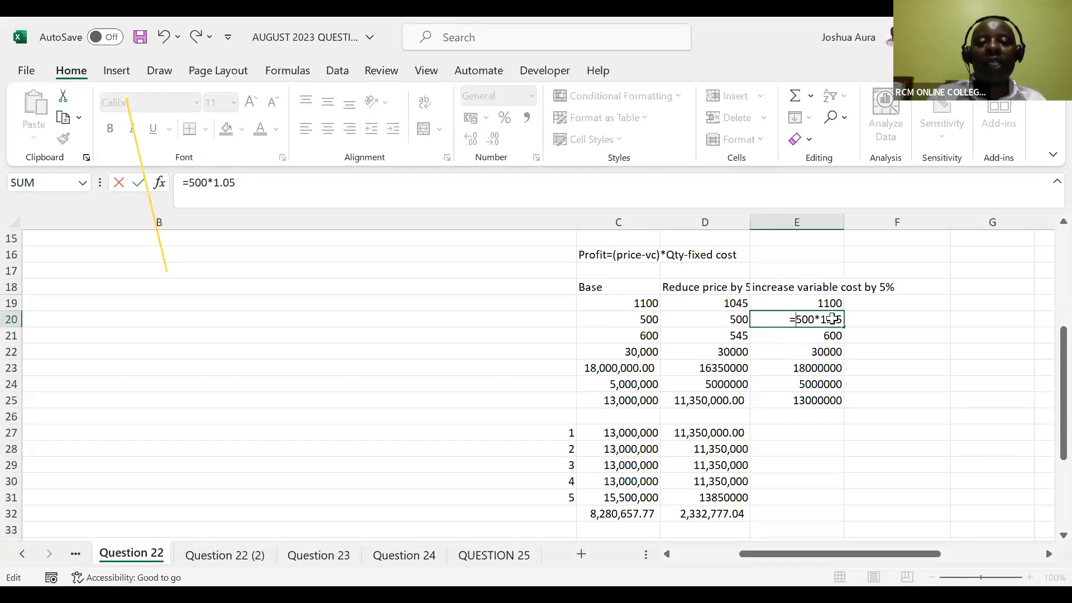
pyautogui.press('Return')
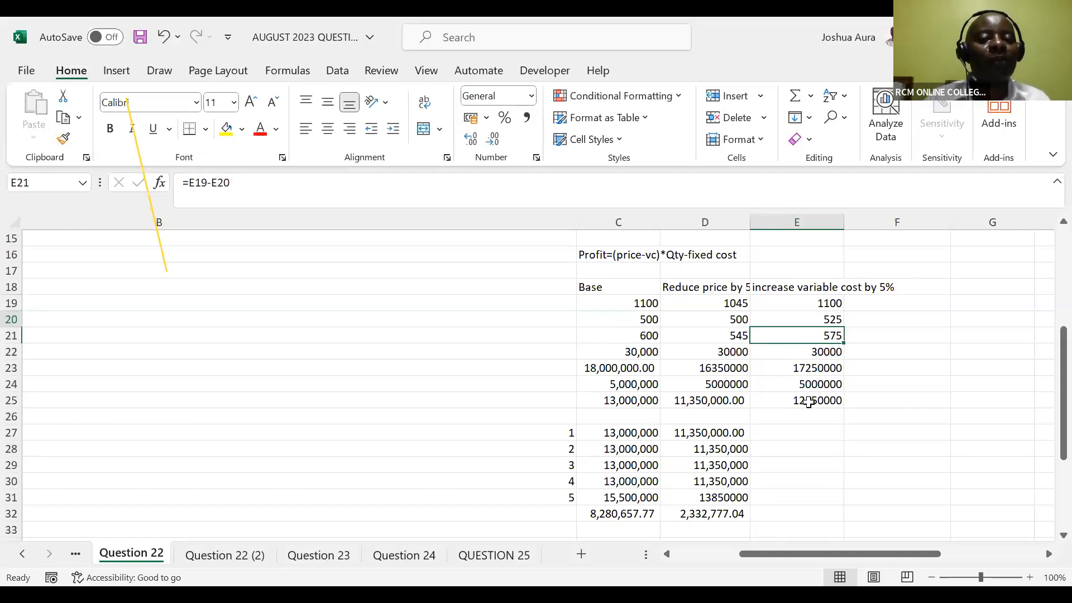
# Apply the comma style number format to the annual profit in E25
pyautogui.click(797, 431)
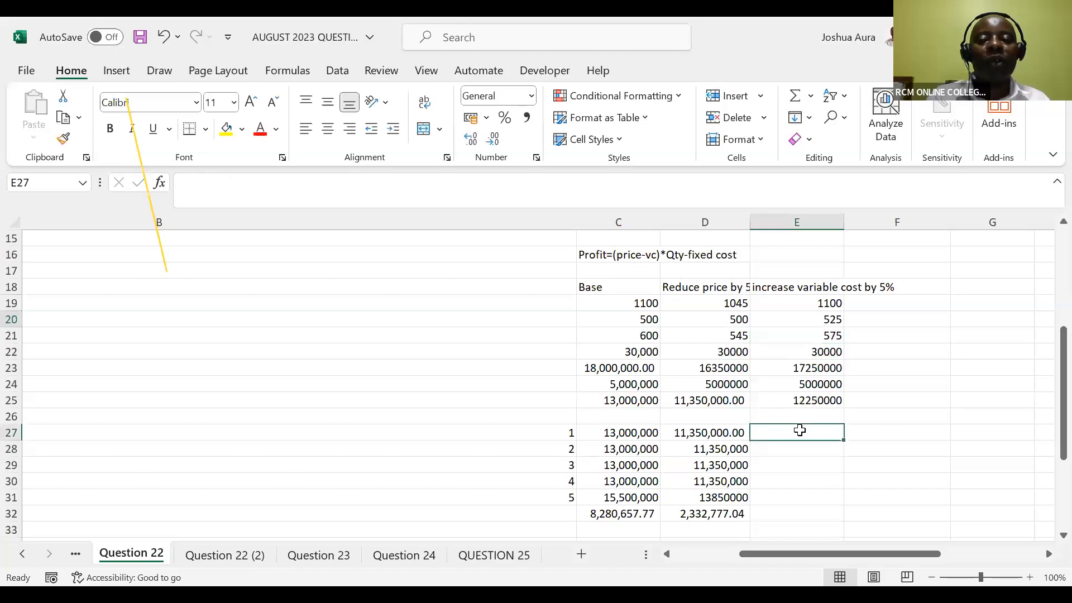
pyautogui.click(808, 402)
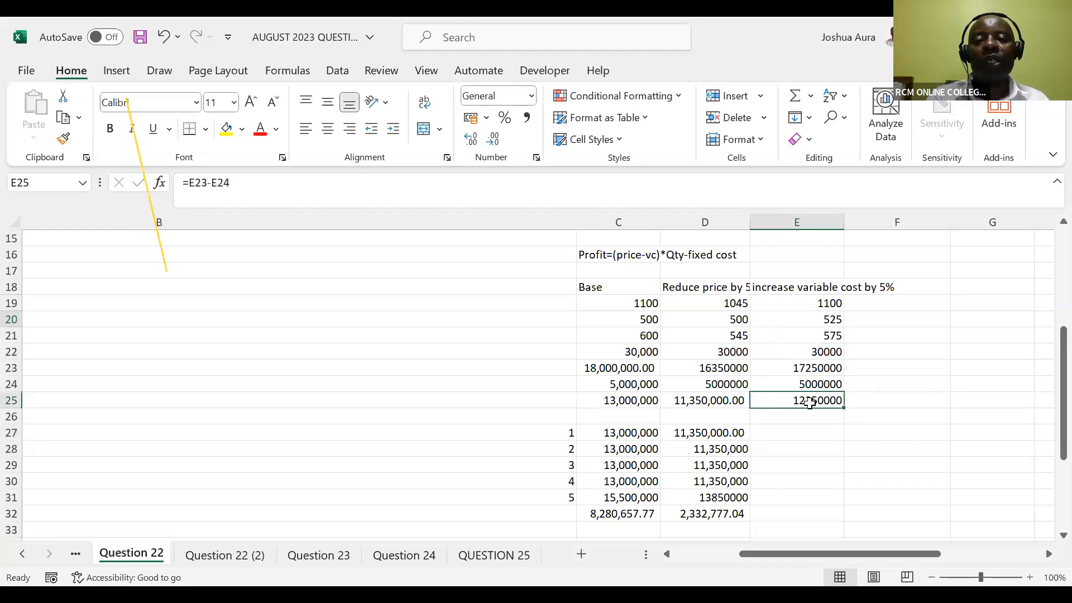
pyautogui.click(529, 120)
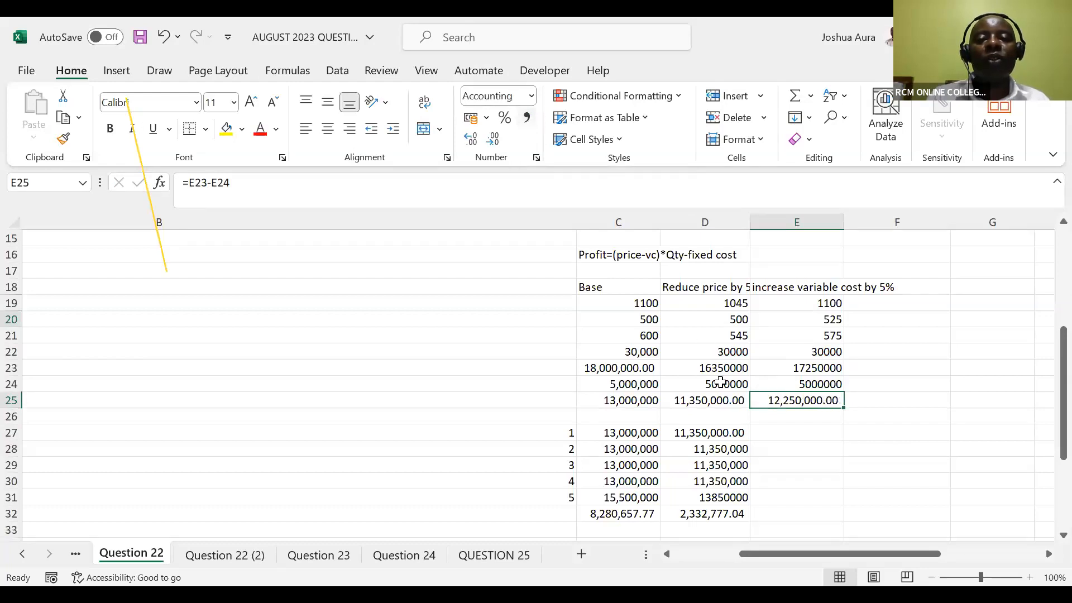
# Enter 12,250,000 as the year 1 and year 2 cash flows in E27 and E28
pyautogui.click(780, 435)
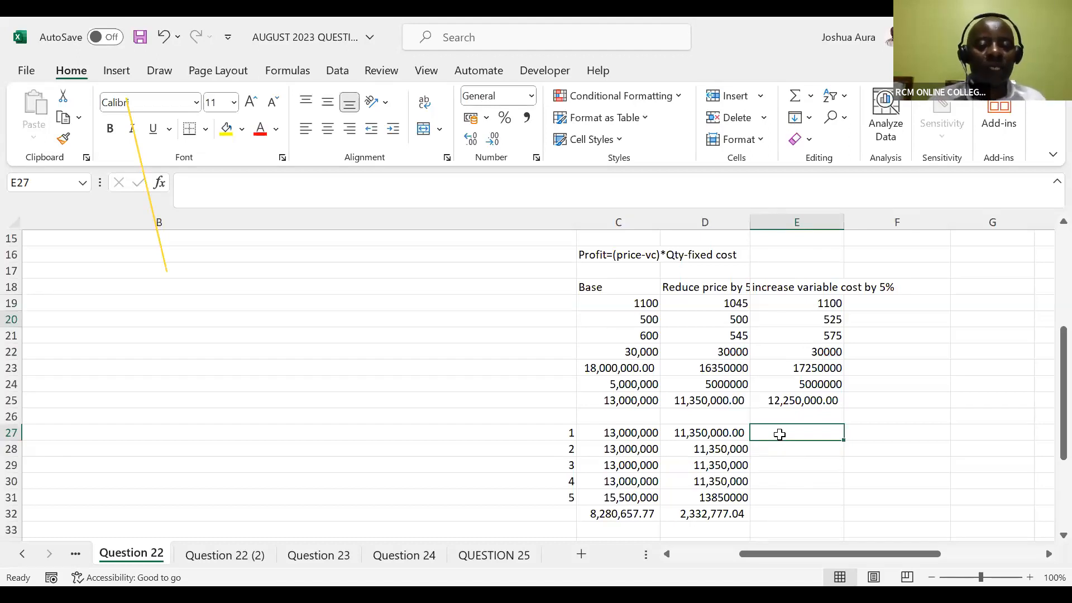
pyautogui.write('12')
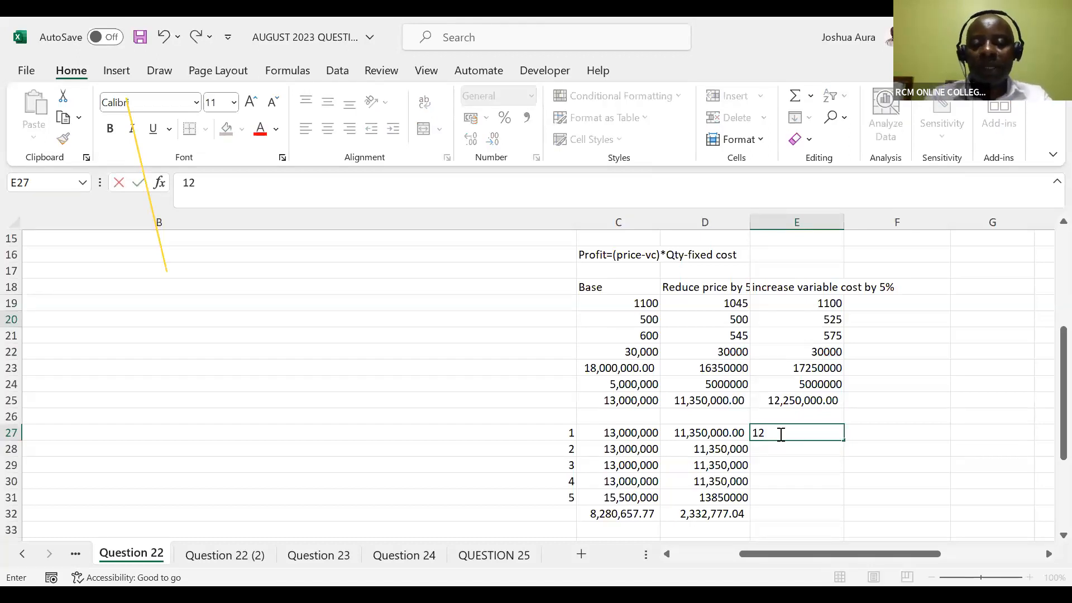
pyautogui.write(',25')
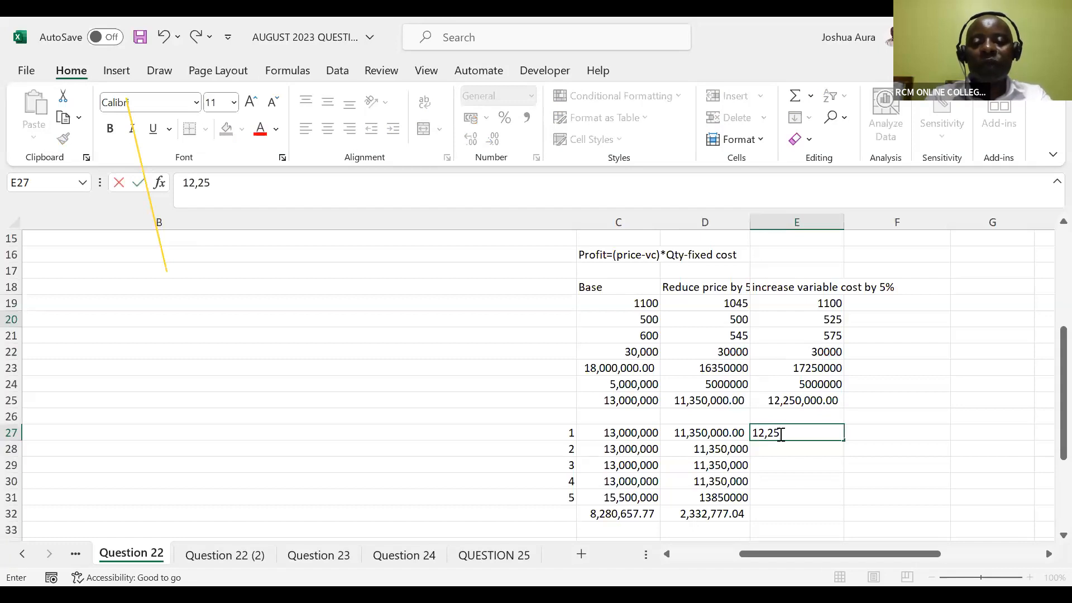
pyautogui.write('0,000')
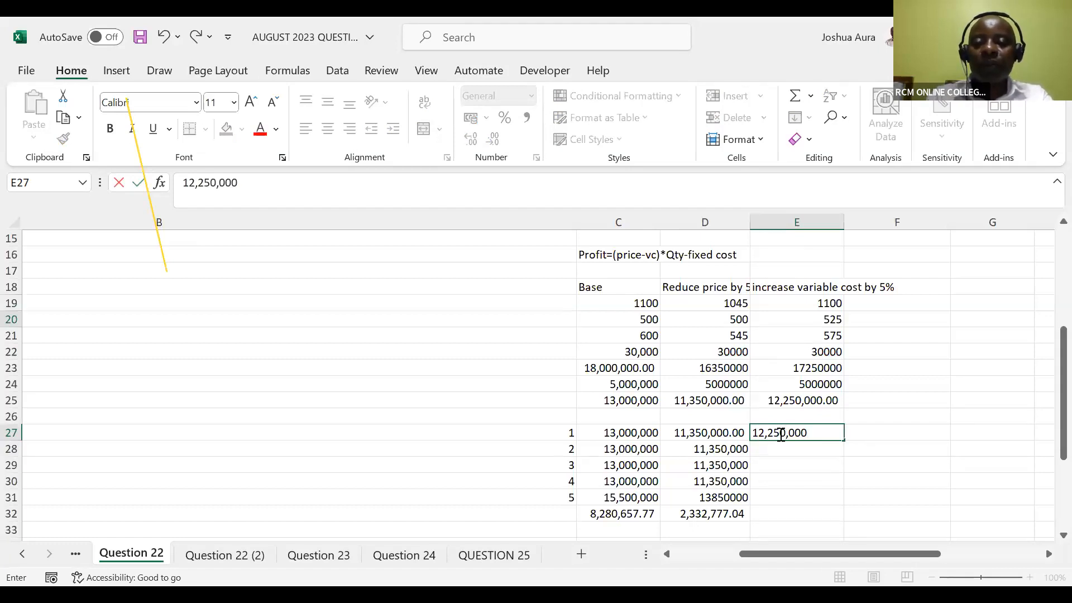
pyautogui.press('Return')
pyautogui.write('12,250')
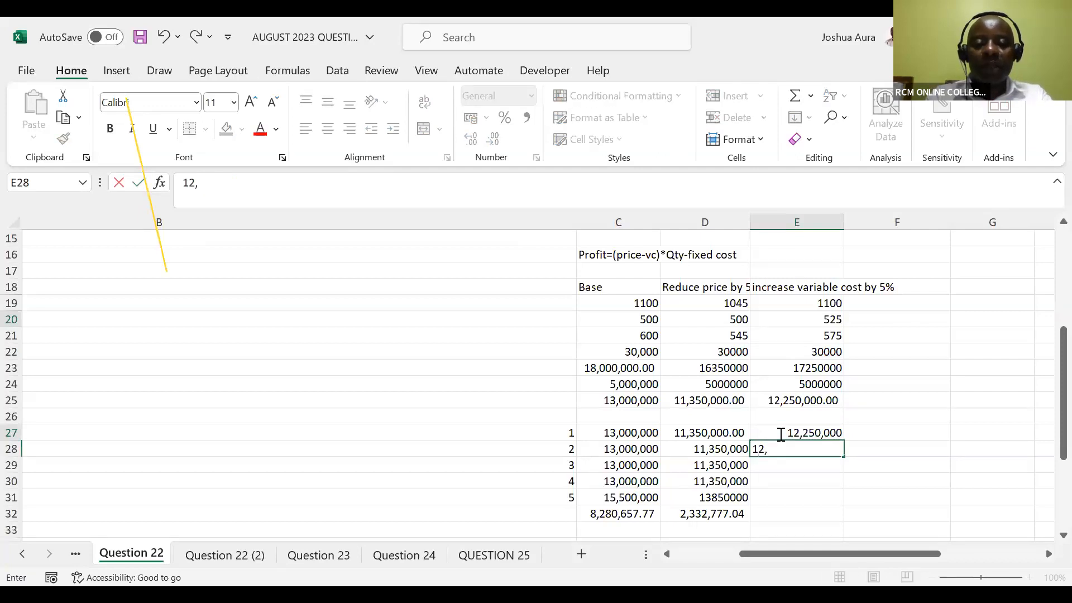
pyautogui.write(',000')
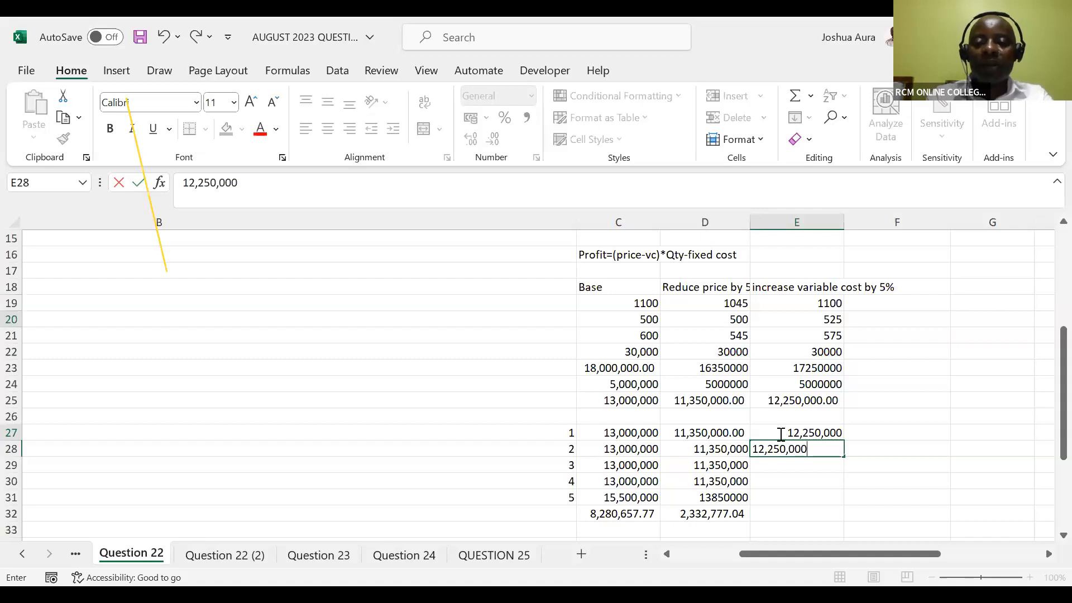
pyautogui.press('Return')
# Enter 12,250,000 as the year 3 and year 4 cash flows in E29 and E30
pyautogui.write('12,')
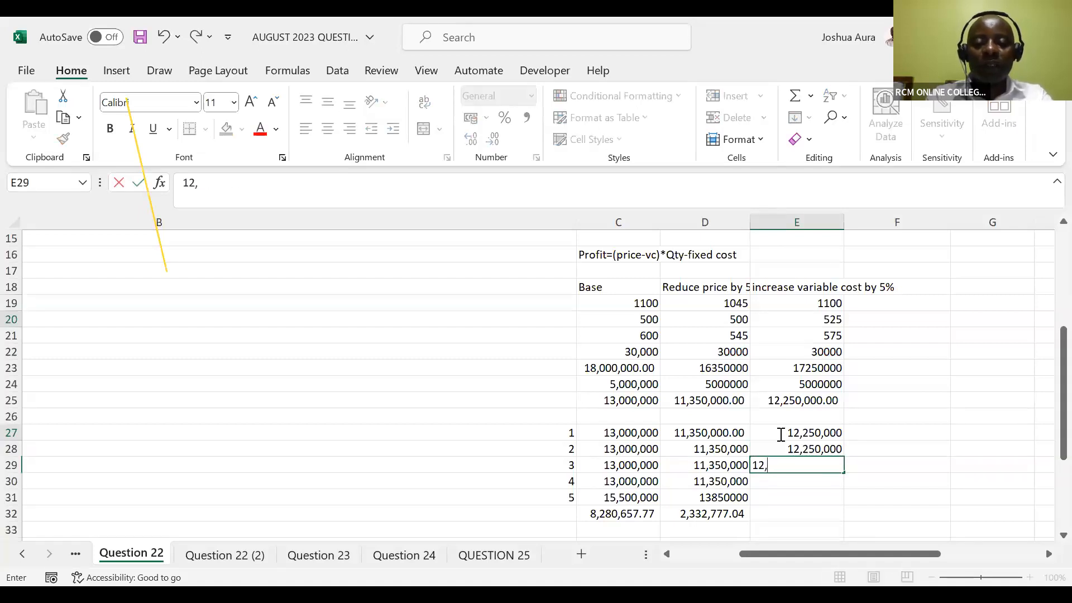
pyautogui.write('250,000')
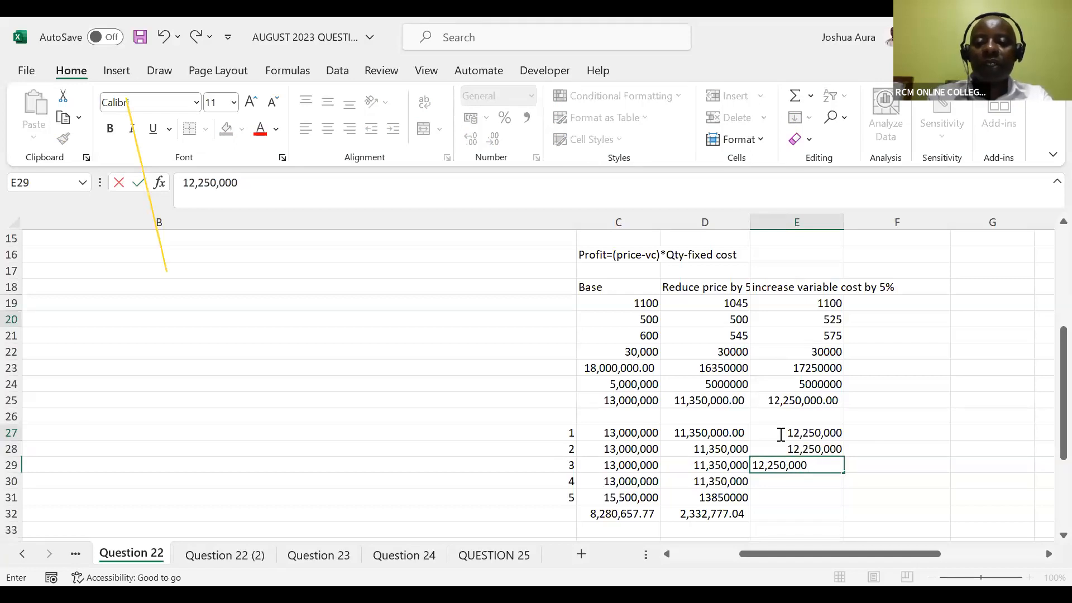
pyautogui.press('Return')
pyautogui.write('12,')
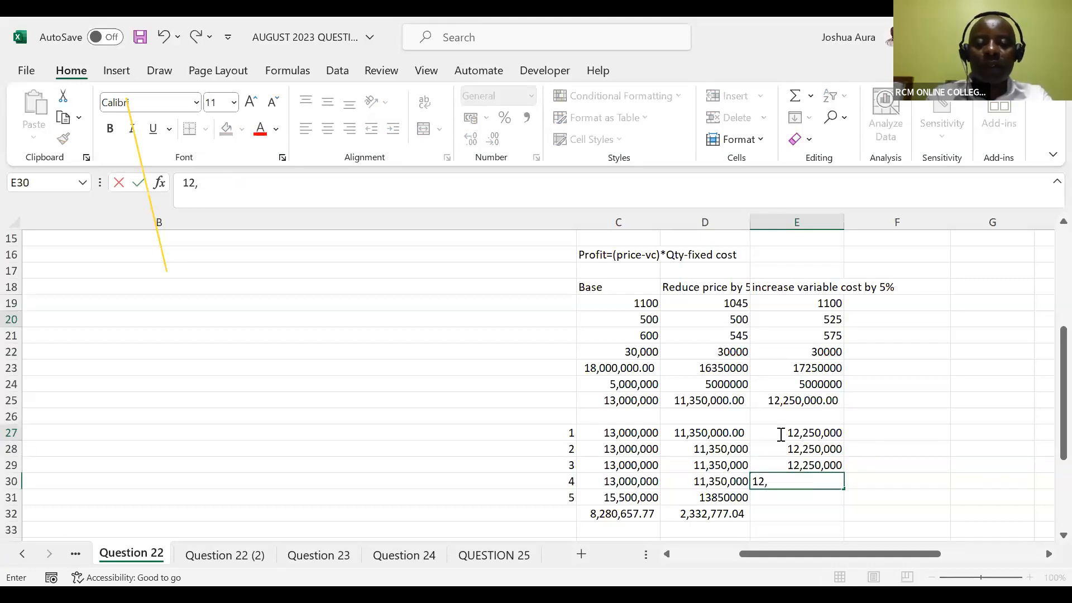
pyautogui.write('250')
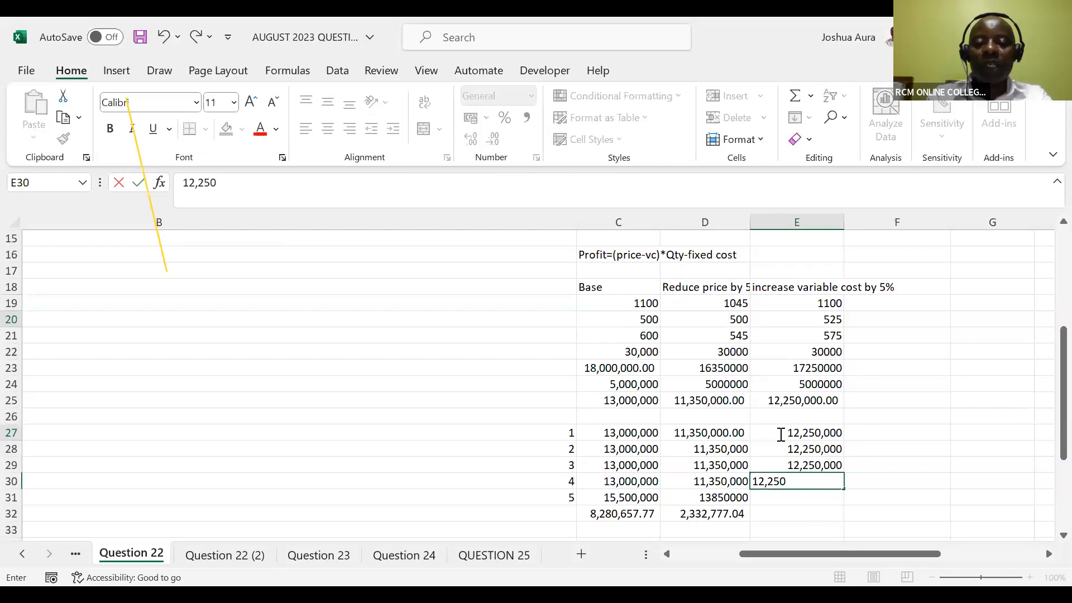
pyautogui.write(',000')
pyautogui.press('Return')
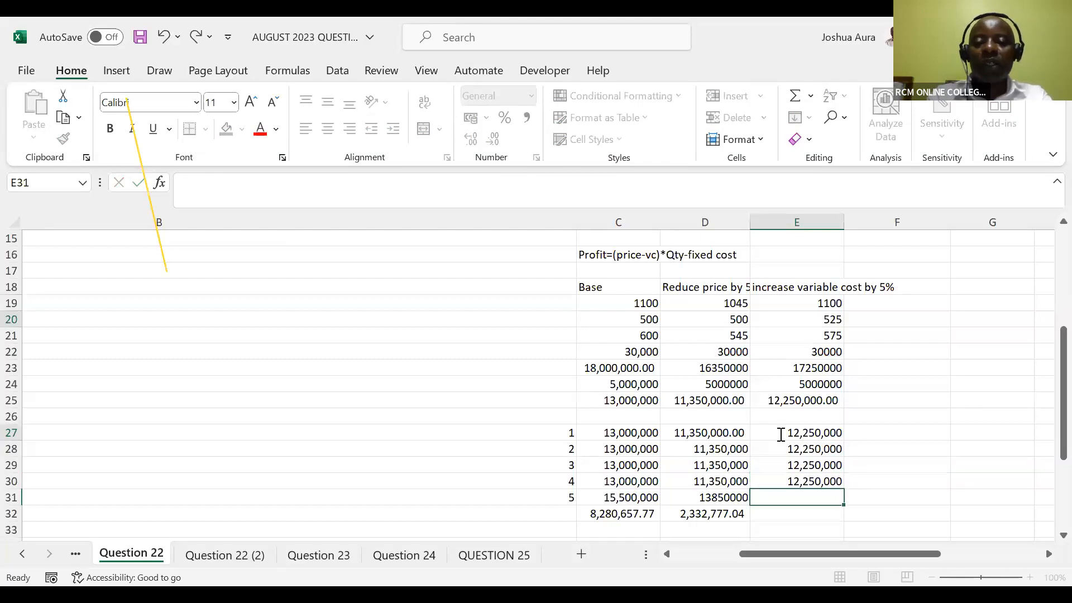
# Enter =12,250,000+C6 in E31 as the year 5 cash flow, accepting the corrected formula =12250000+C6
pyautogui.write('=12')
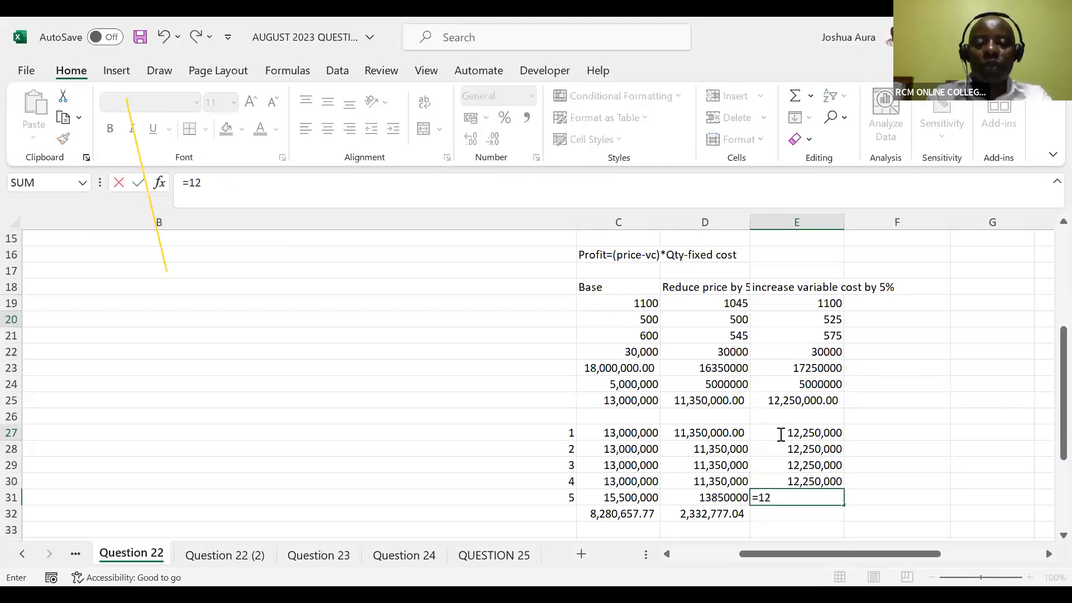
pyautogui.write(',250,000')
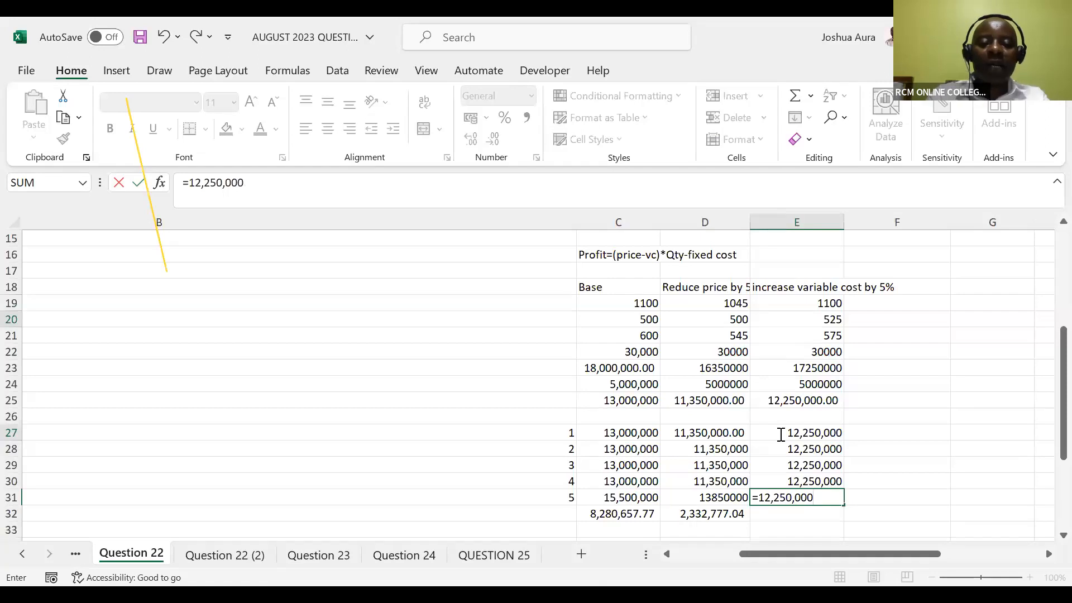
pyautogui.write('+')
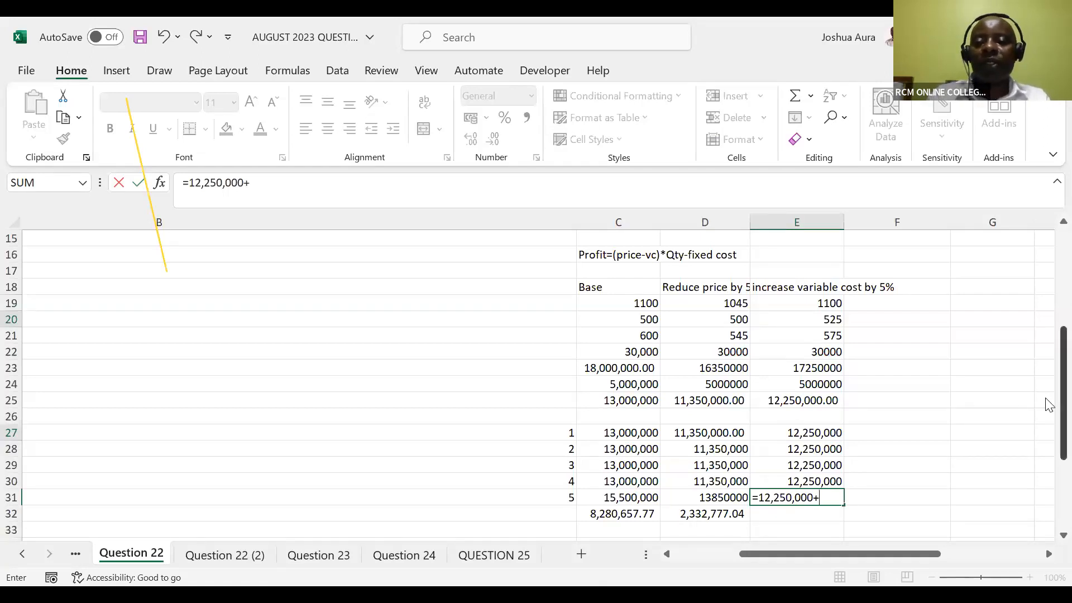
pyautogui.moveTo(1049, 405); pyautogui.dragTo(1049, 317)
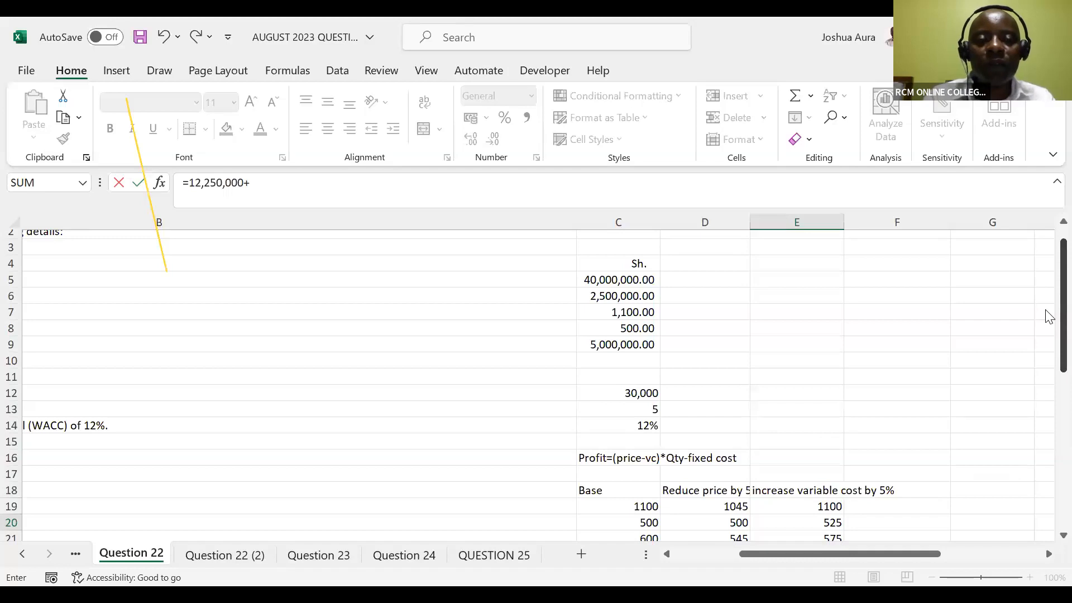
pyautogui.click(620, 297)
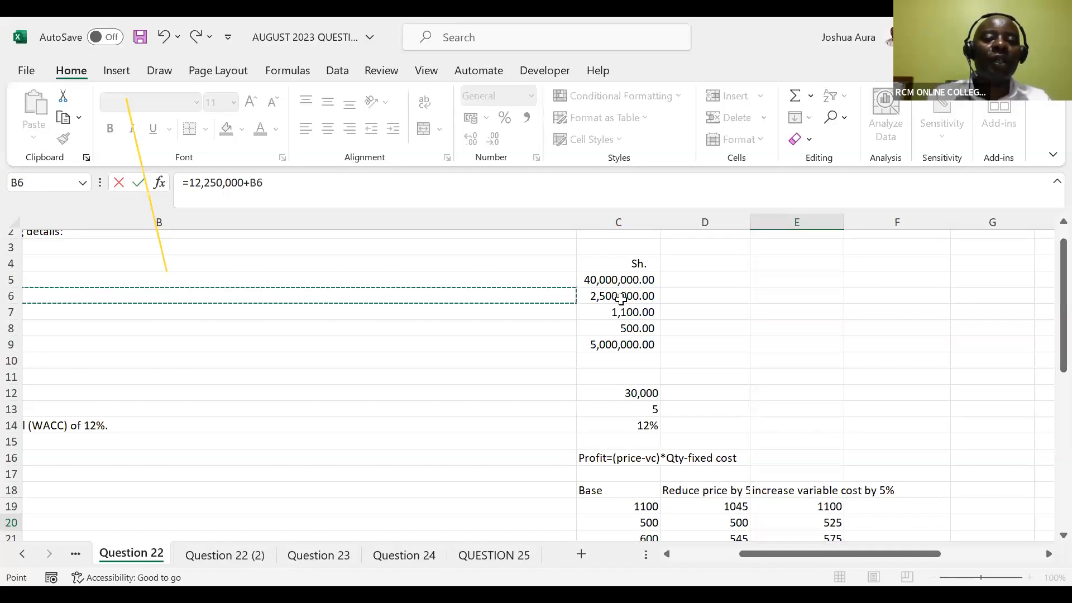
pyautogui.click(621, 297)
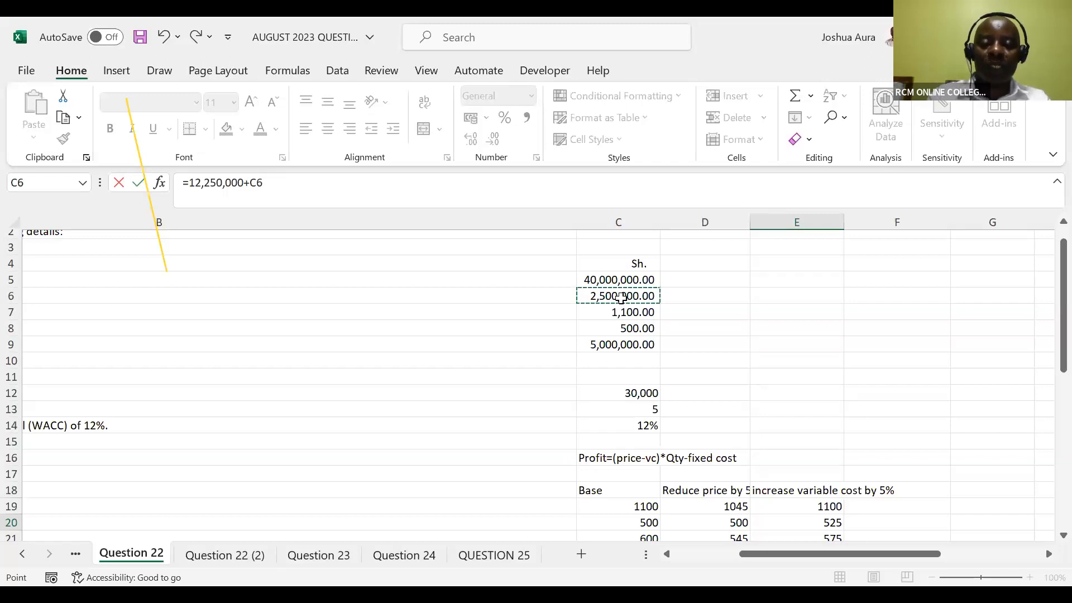
pyautogui.press('Return')
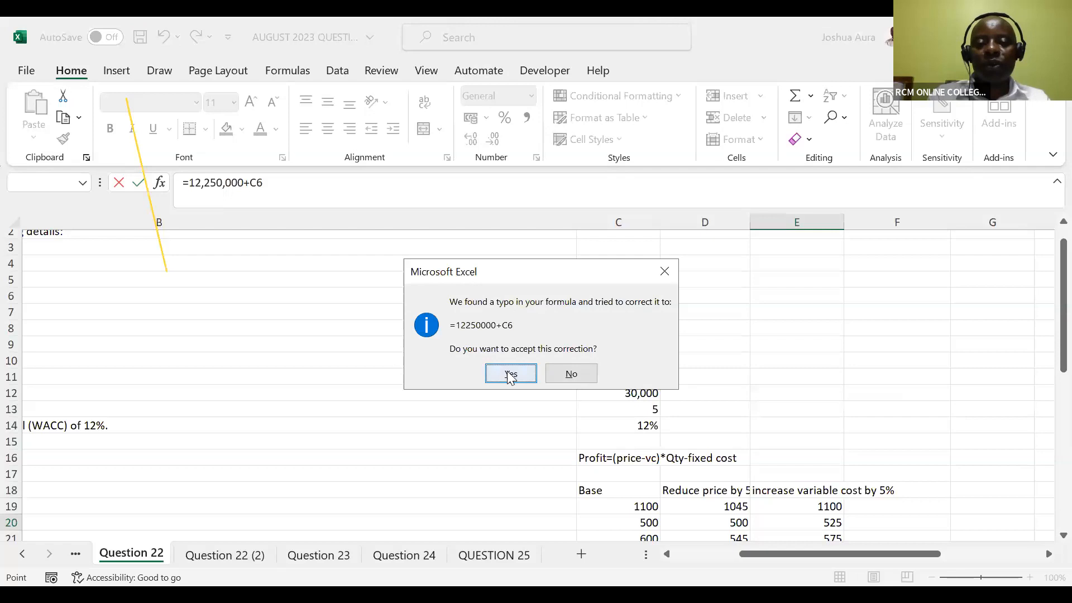
pyautogui.press('Return')
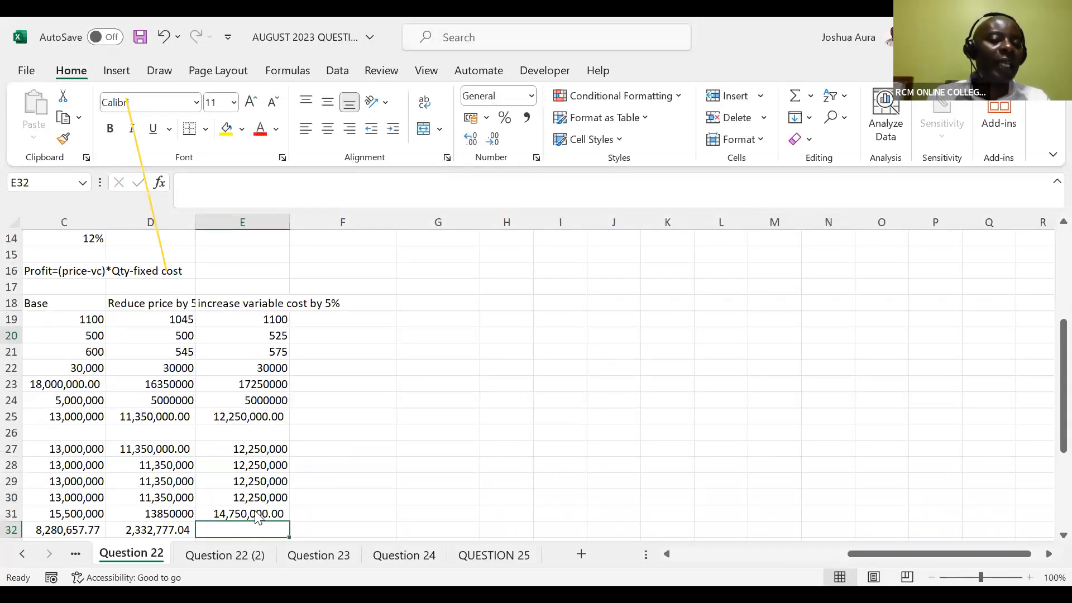
# Compute the NPV for the increased variable cost scenario by entering =NPV(C14,E27:E31)-C5 in E32
pyautogui.write('=')
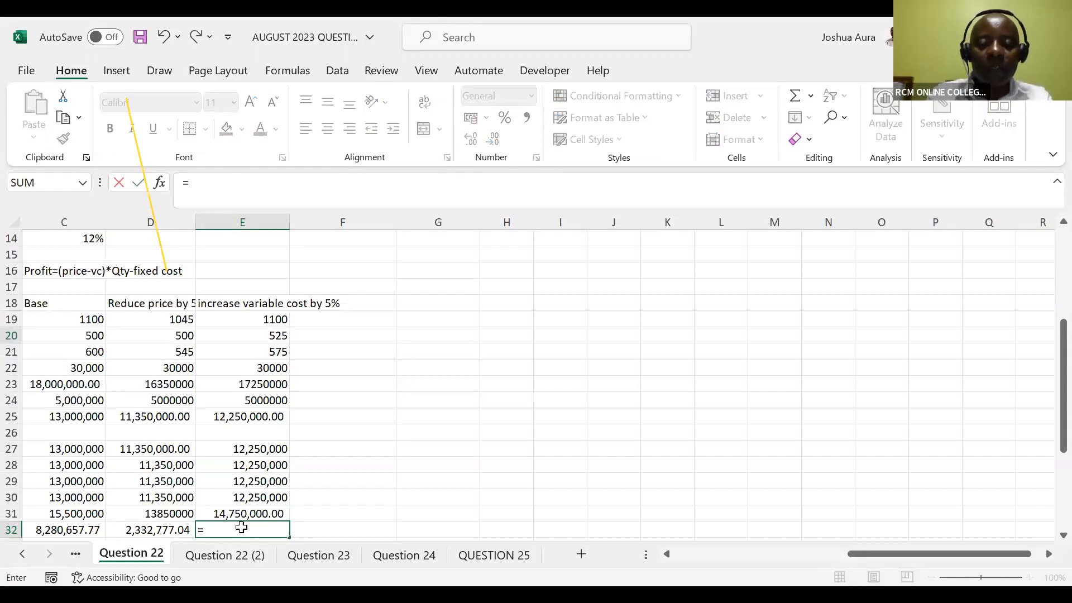
pyautogui.write('npv')
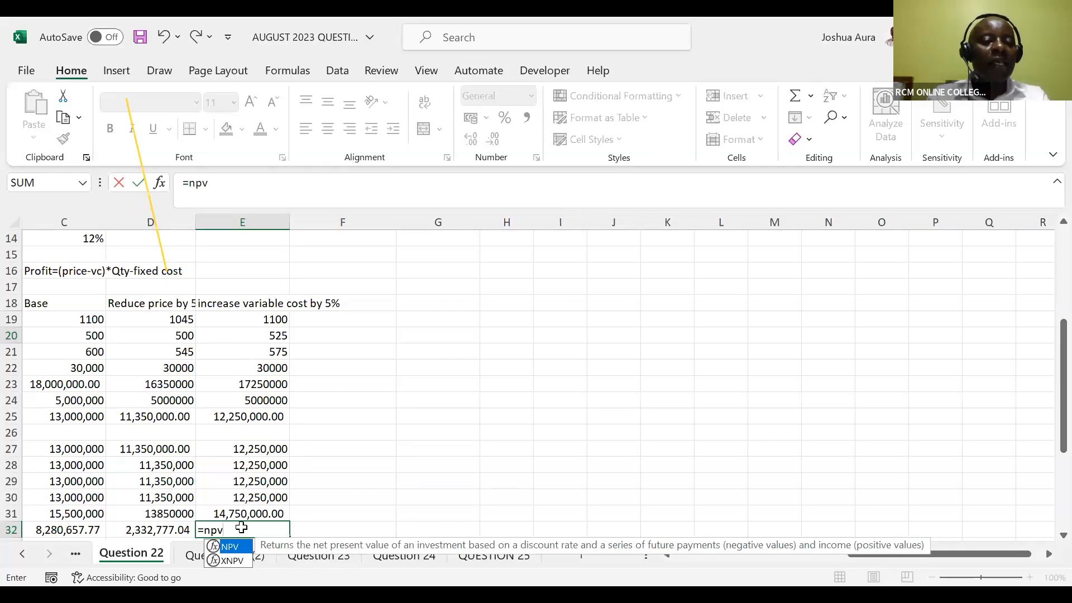
pyautogui.press('Tab')
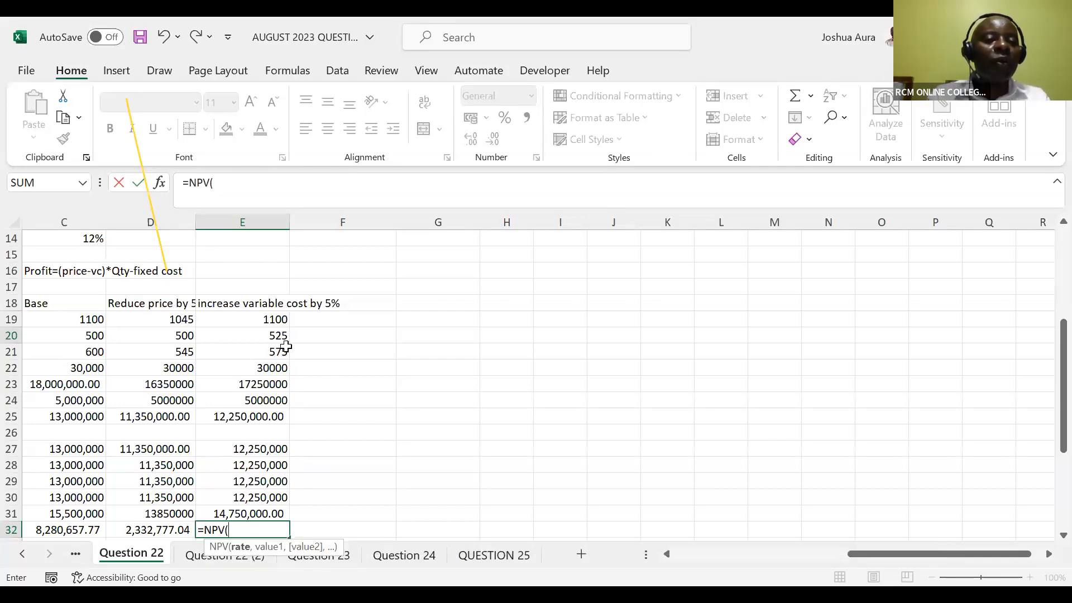
pyautogui.moveTo(889, 555); pyautogui.dragTo(832, 558)
pyautogui.click(400, 240)
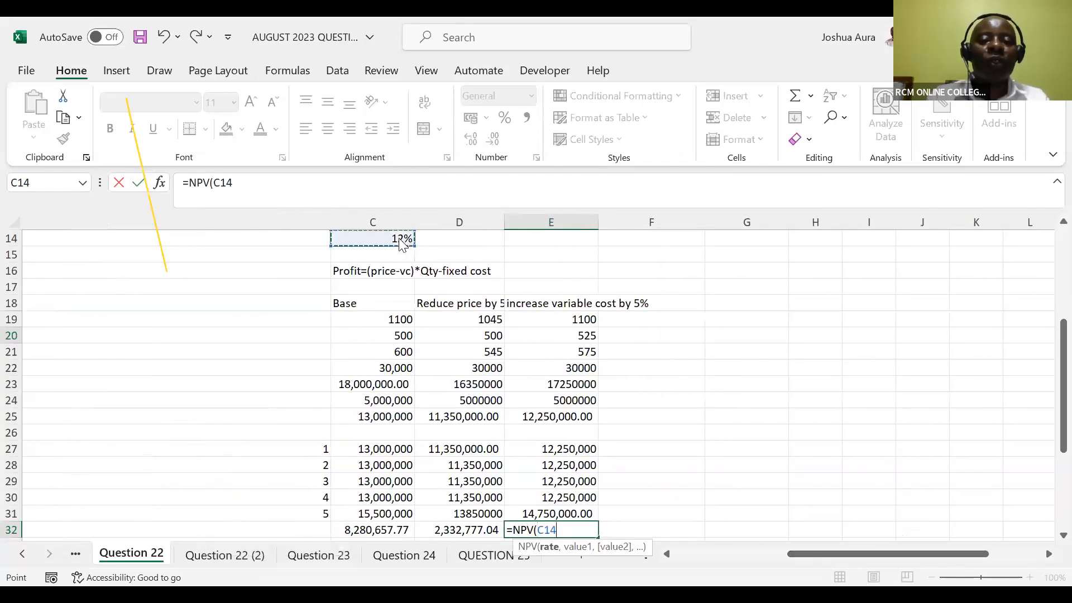
pyautogui.write(',')
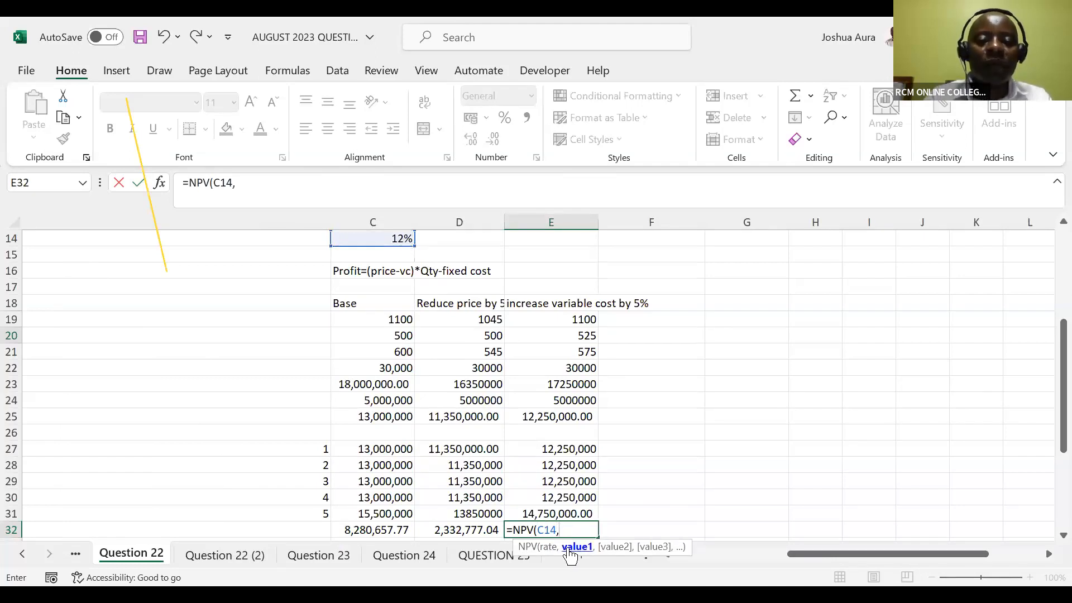
pyautogui.click(560, 450)
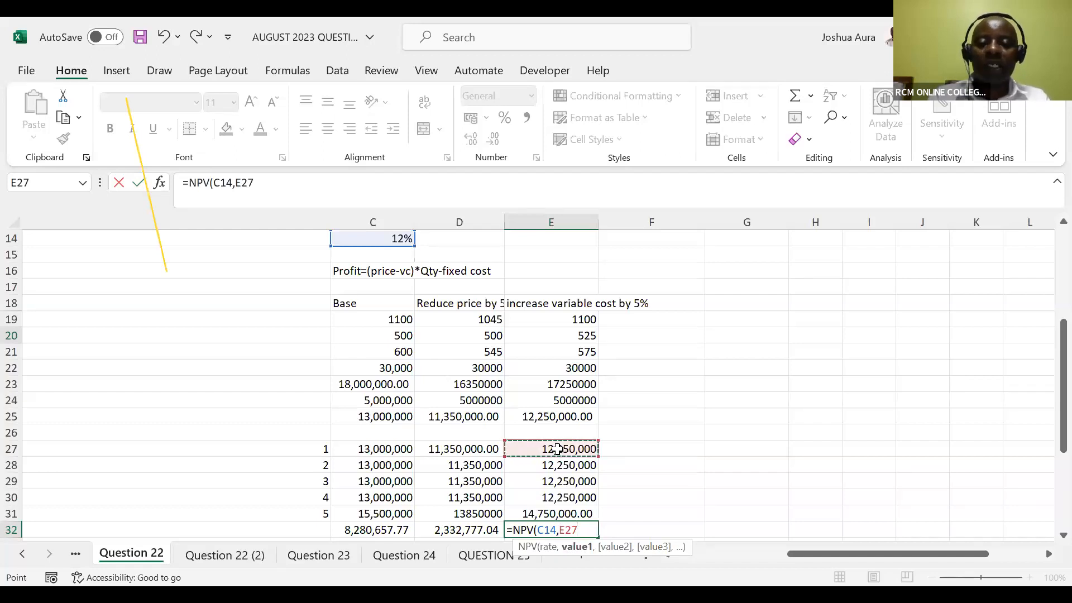
pyautogui.hotkey('ctrl', 'shift', 'Down')
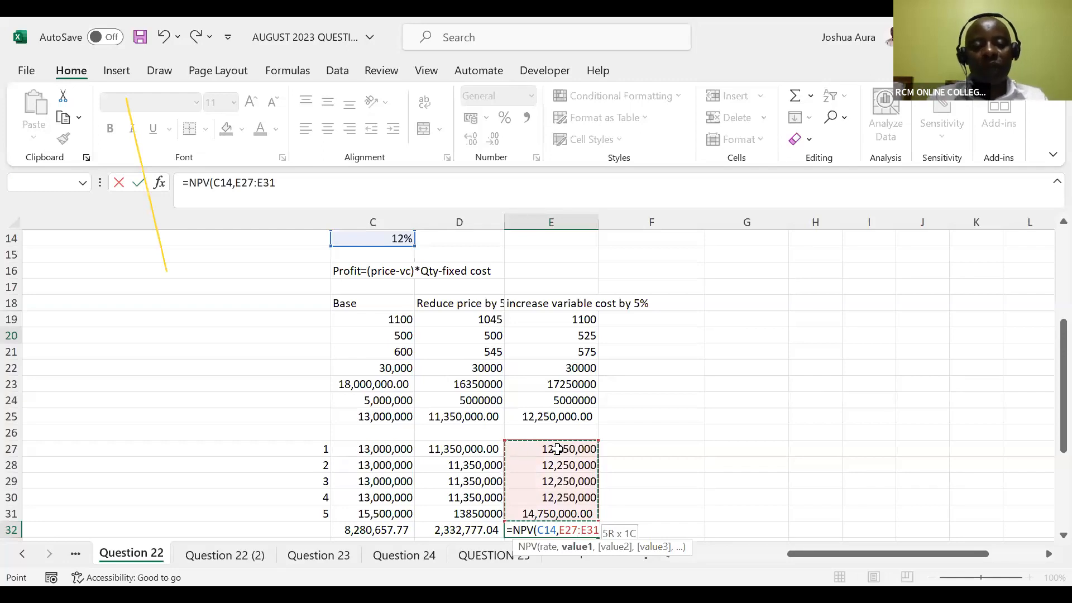
pyautogui.write(')-')
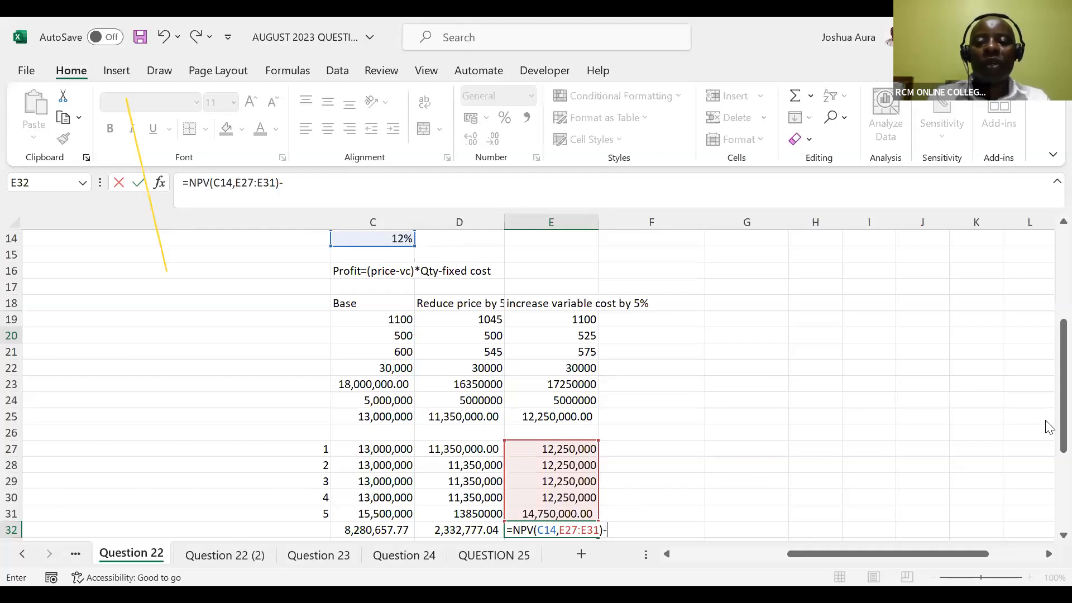
pyautogui.moveTo(1049, 423); pyautogui.dragTo(1046, 349)
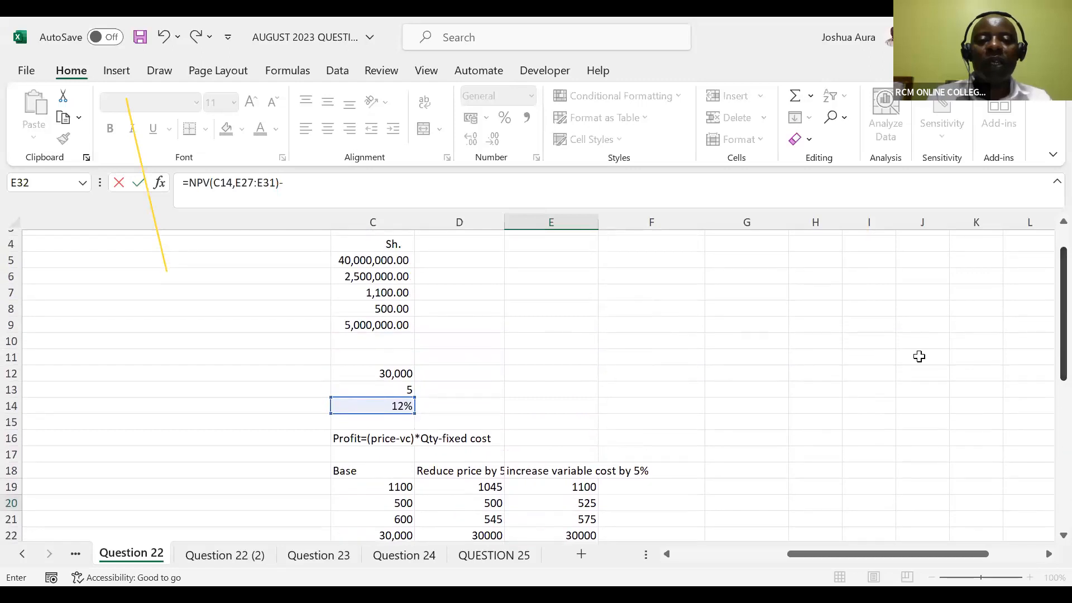
pyautogui.click(378, 261)
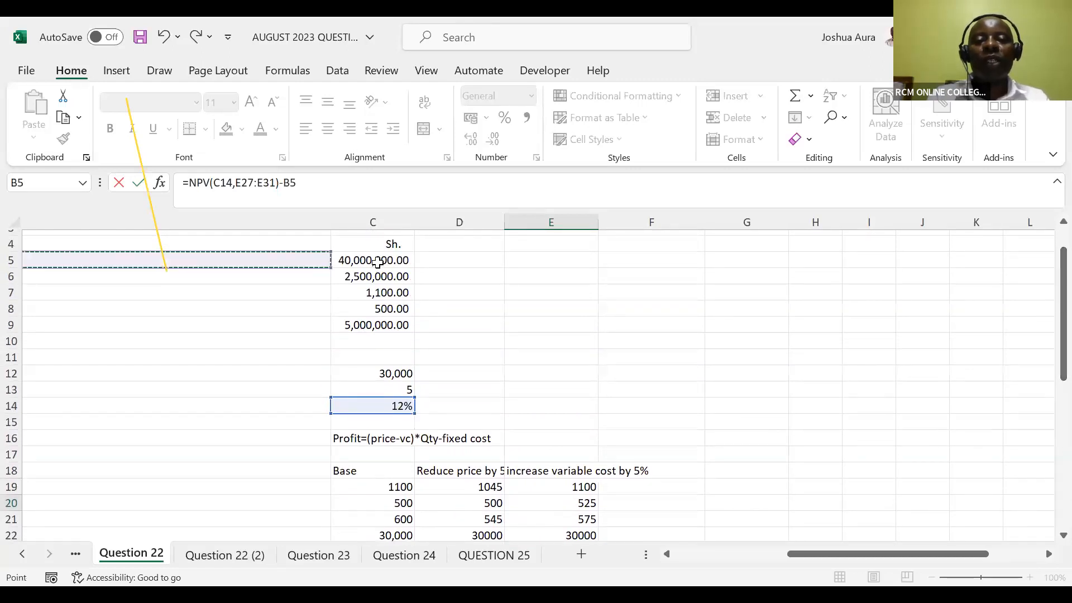
pyautogui.click(378, 261)
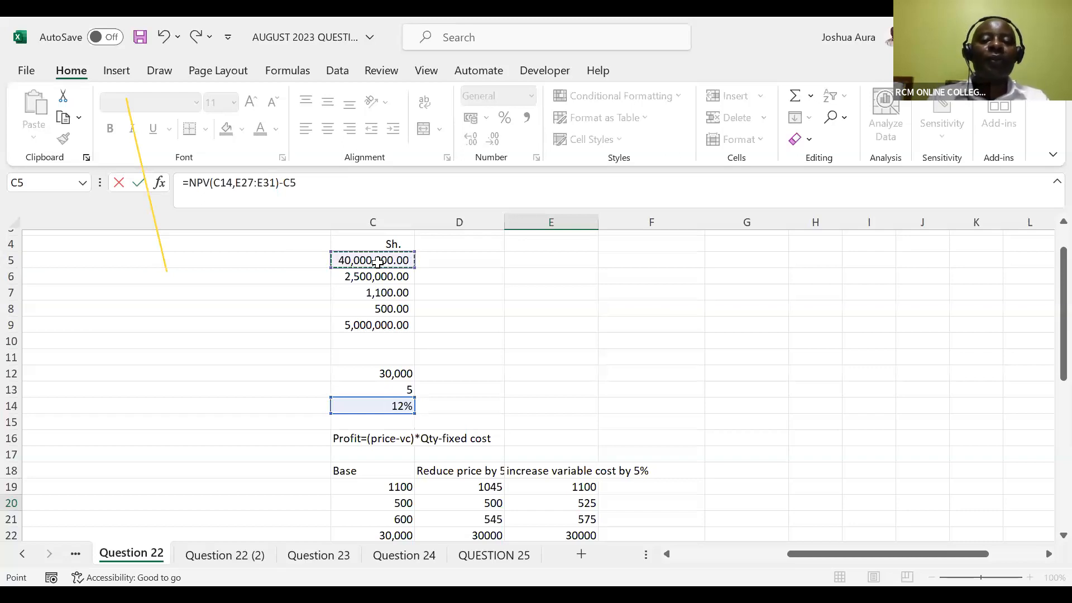
pyautogui.press('Return')
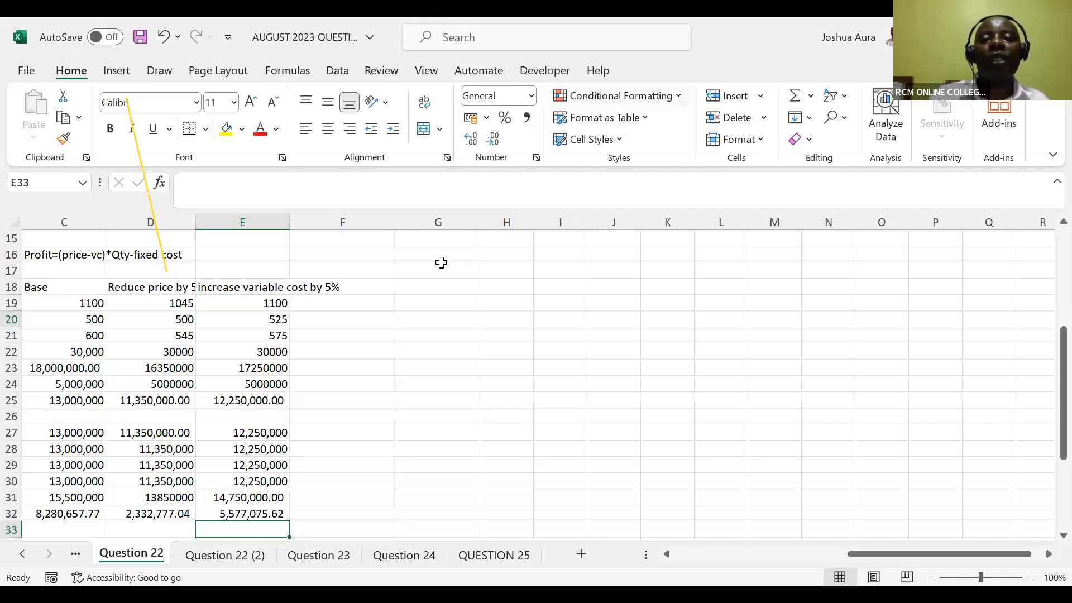
# Review the question's given data, the part (a) requirement and the row labels of the base NPV calculation
pyautogui.click(572, 98)
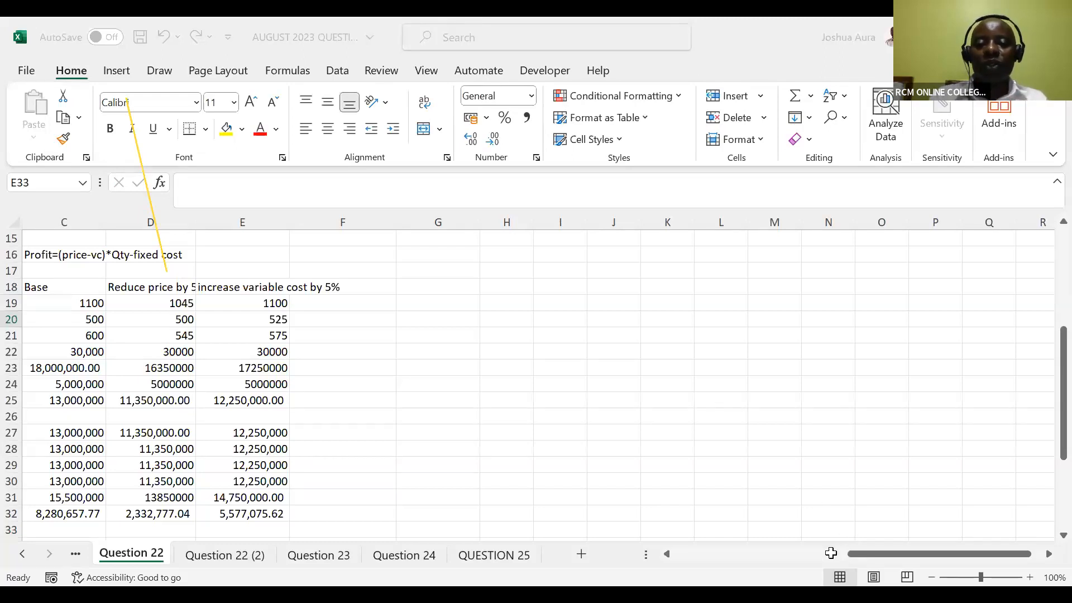
pyautogui.click(806, 552)
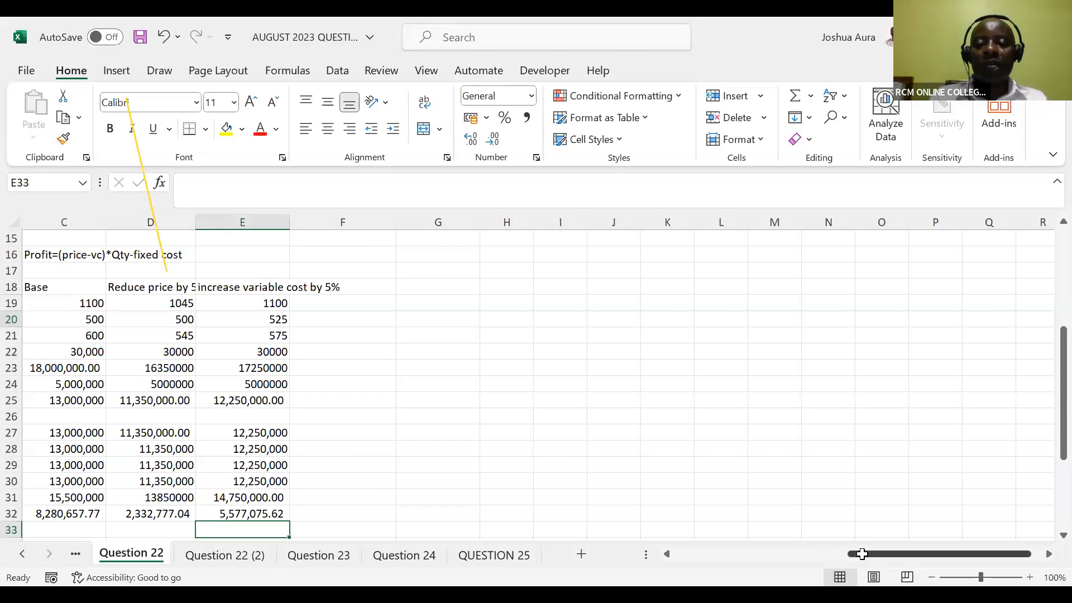
pyautogui.moveTo(862, 553); pyautogui.dragTo(752, 545)
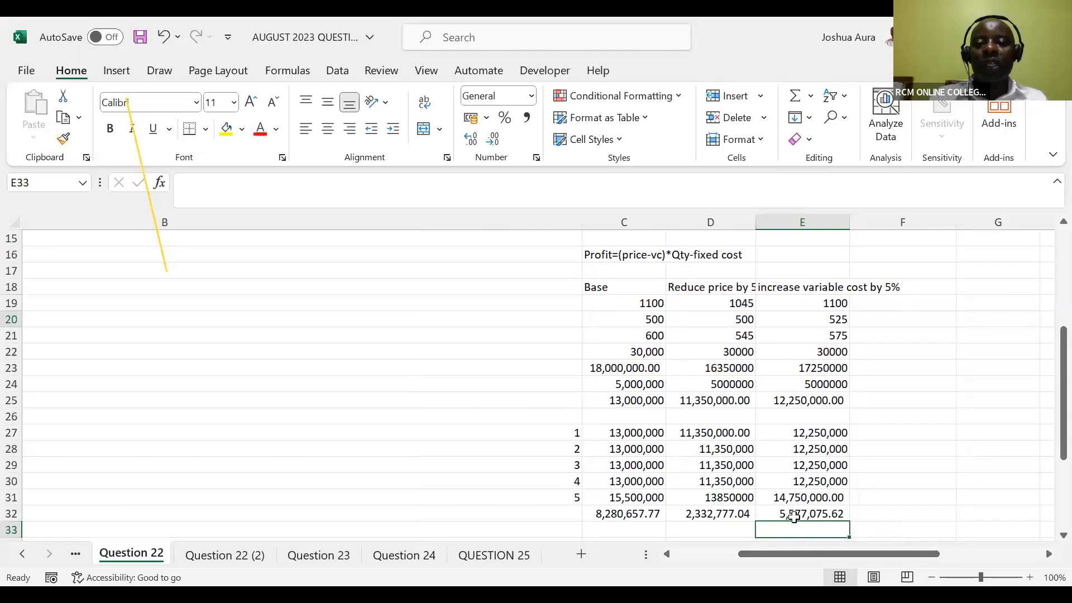
pyautogui.moveTo(1048, 391); pyautogui.dragTo(1048, 321)
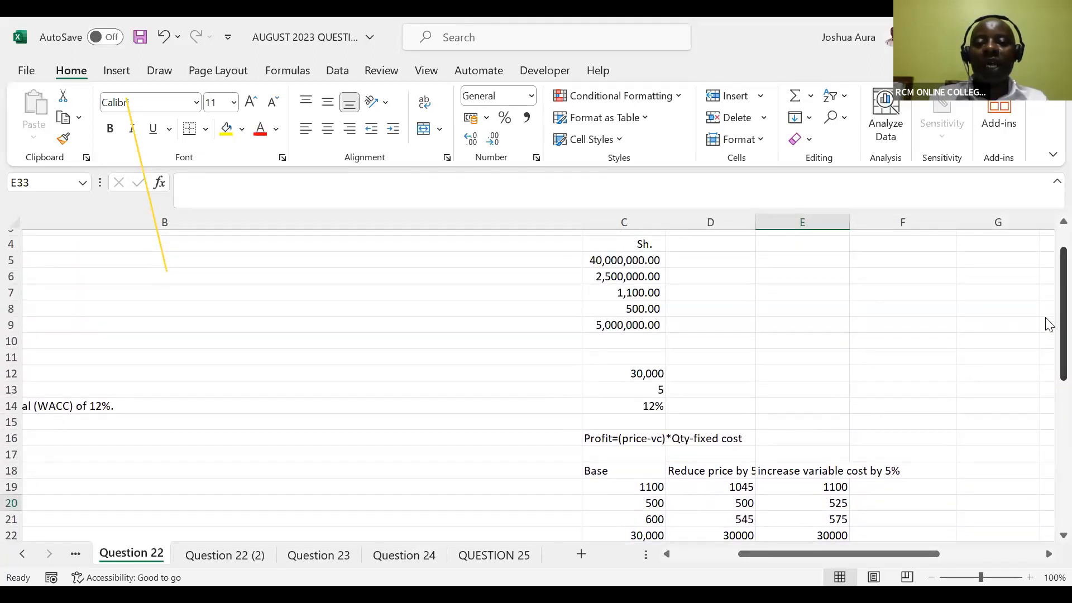
pyautogui.moveTo(806, 553); pyautogui.dragTo(720, 556)
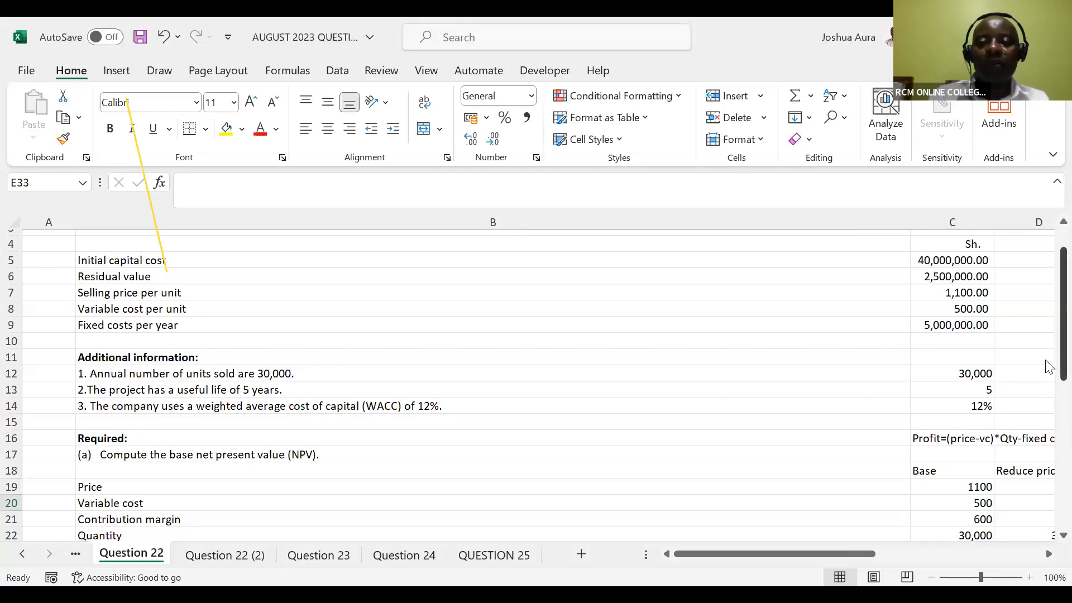
pyautogui.moveTo(1047, 366); pyautogui.dragTo(1047, 414)
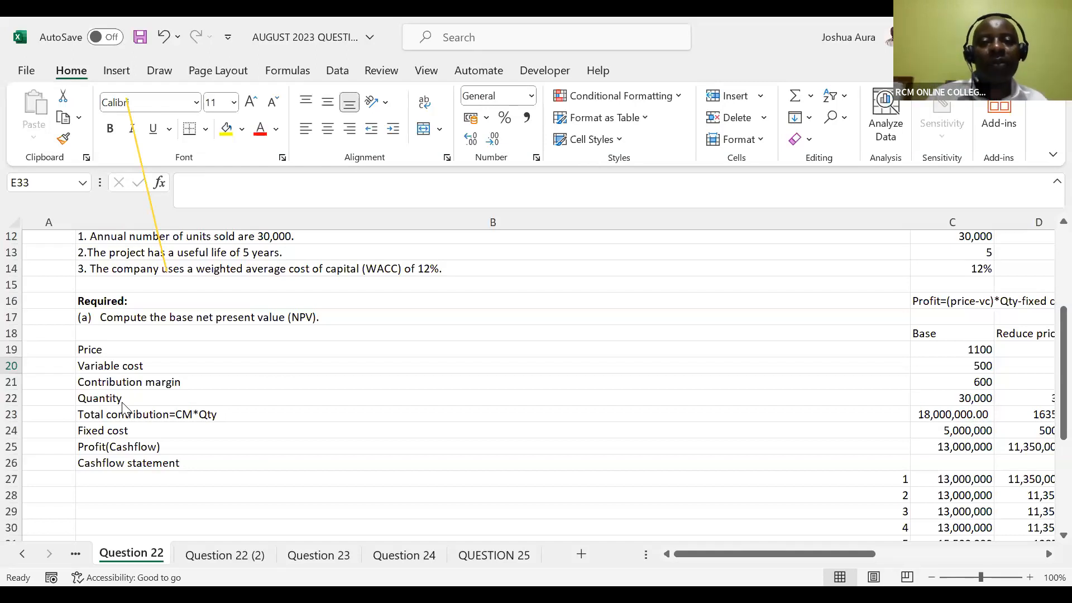
pyautogui.click(785, 88)
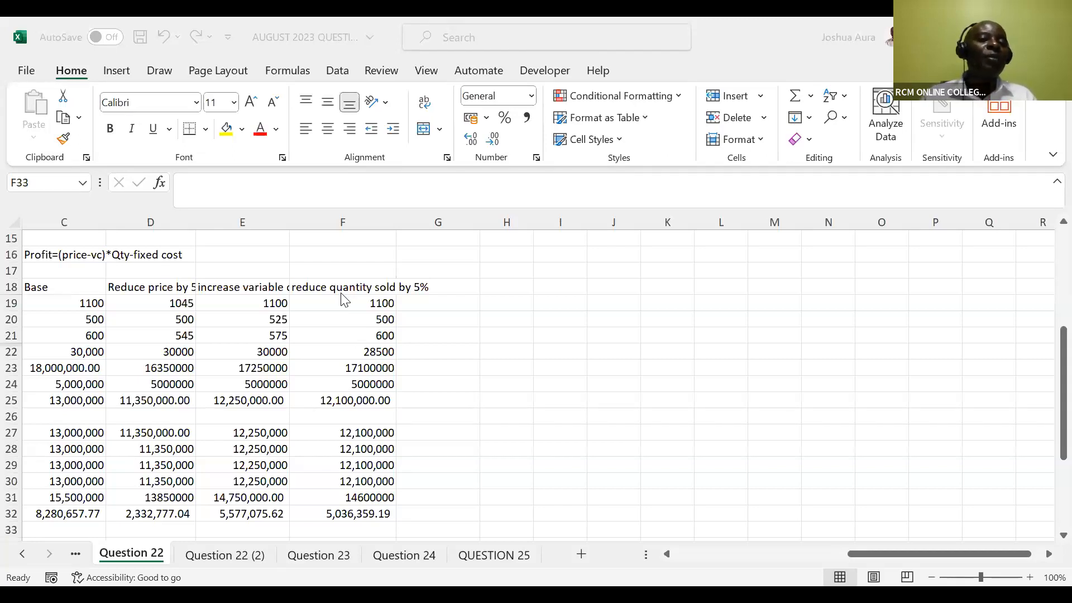
# Auto-fit the widths of all the sheet's columns to their contents
pyautogui.click(15, 224)
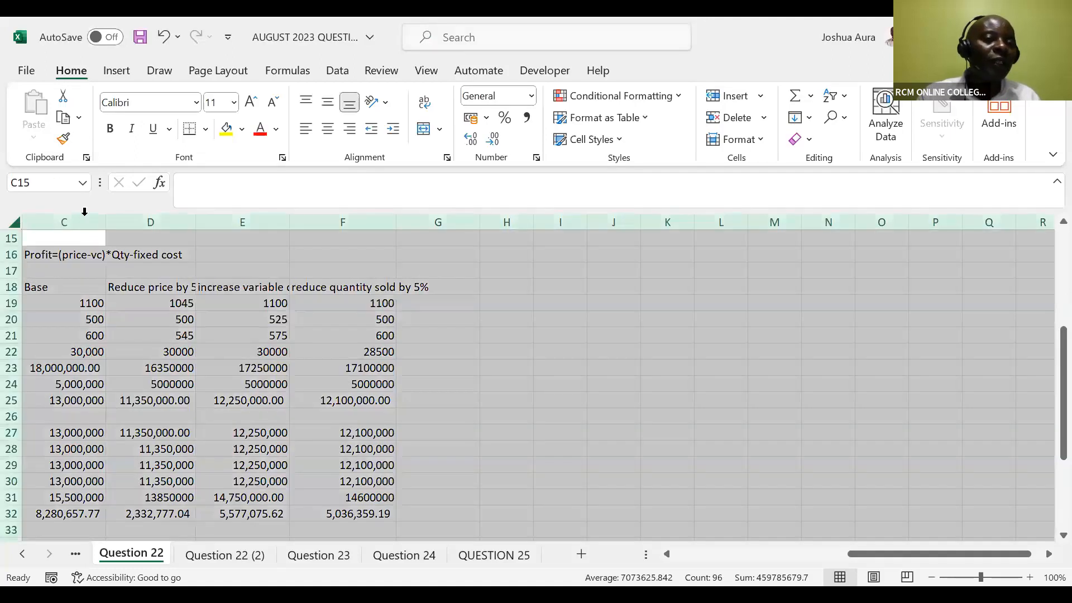
pyautogui.doubleClick(193, 222)
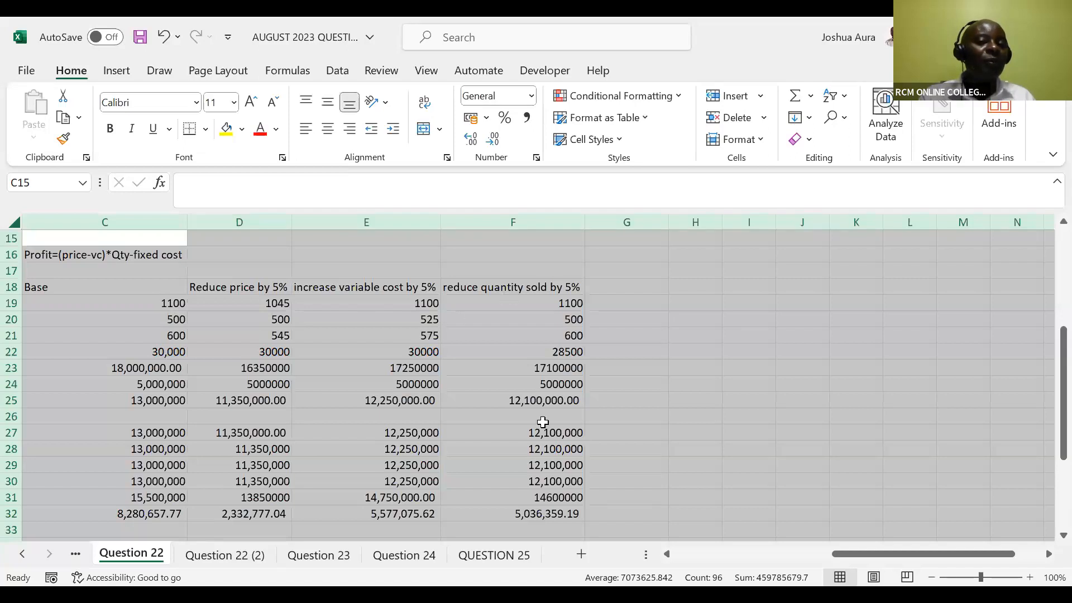
# Examine the formulas for the quantity in F22, the year 5 cash flow in F31 and the NPV in F32, with their row labels
pyautogui.click(568, 350)
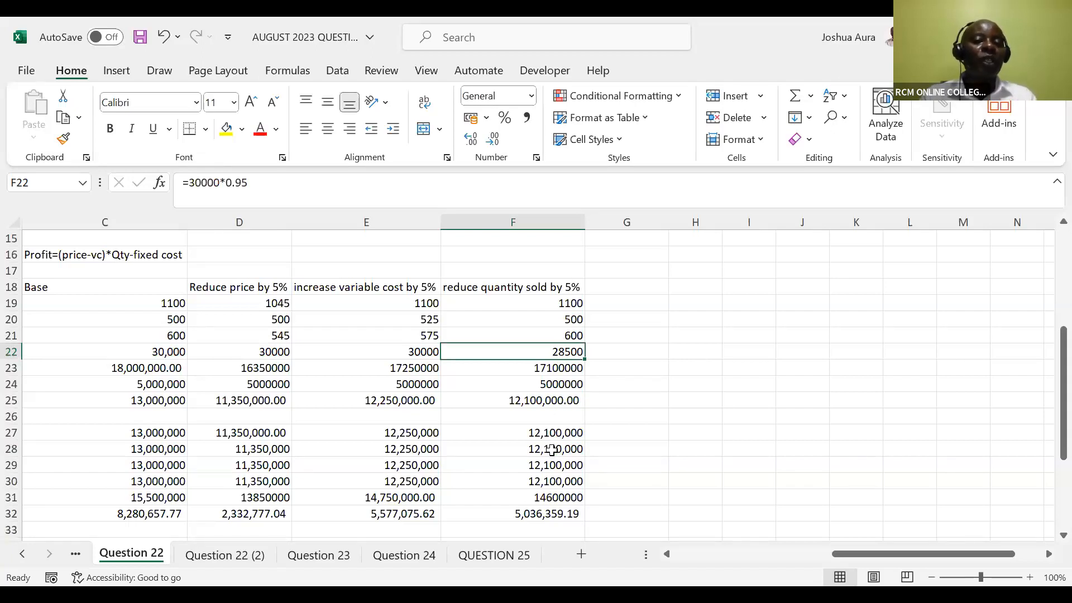
pyautogui.click(554, 497)
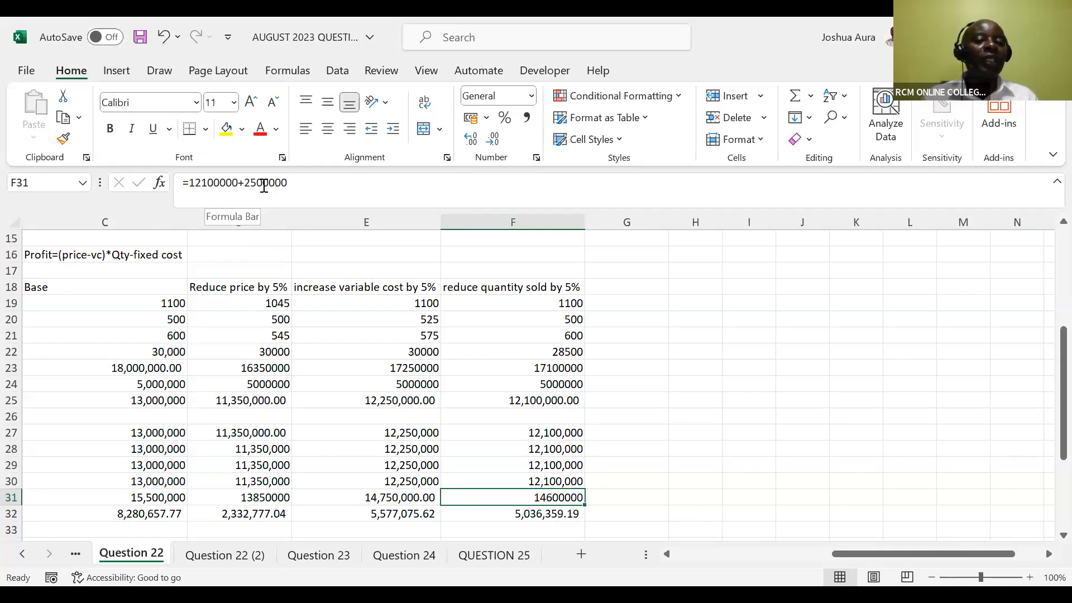
pyautogui.click(512, 513)
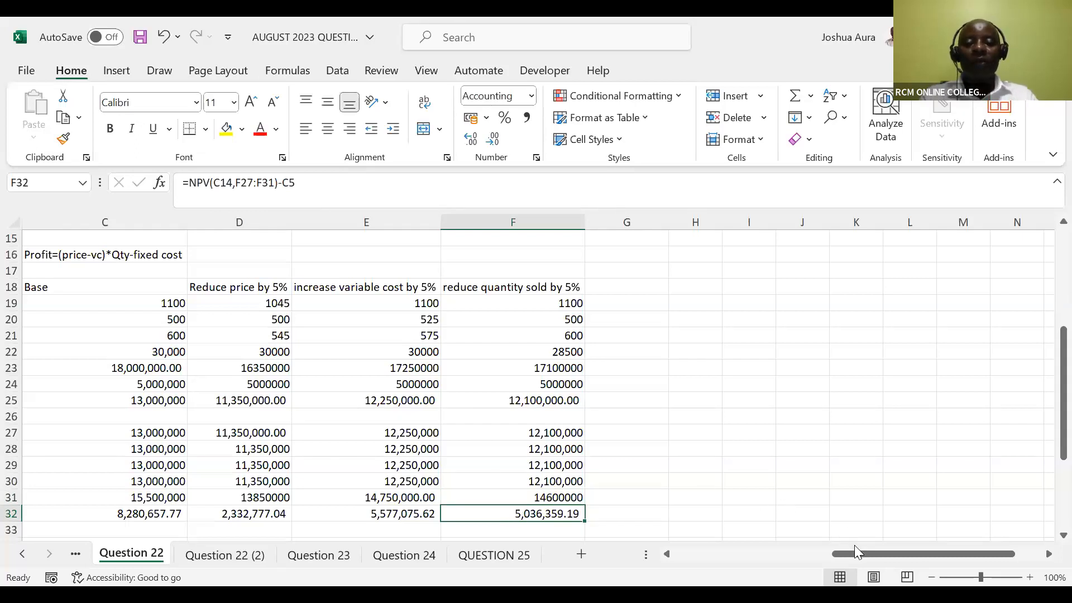
pyautogui.moveTo(858, 552); pyautogui.dragTo(687, 548)
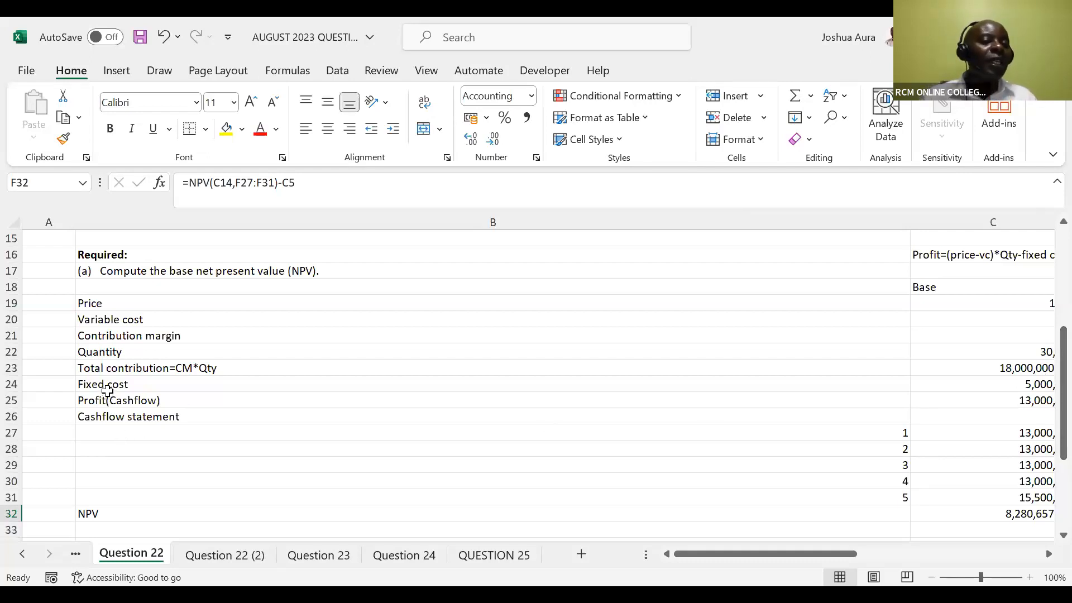
pyautogui.click(1049, 554)
pyautogui.click(1049, 554)
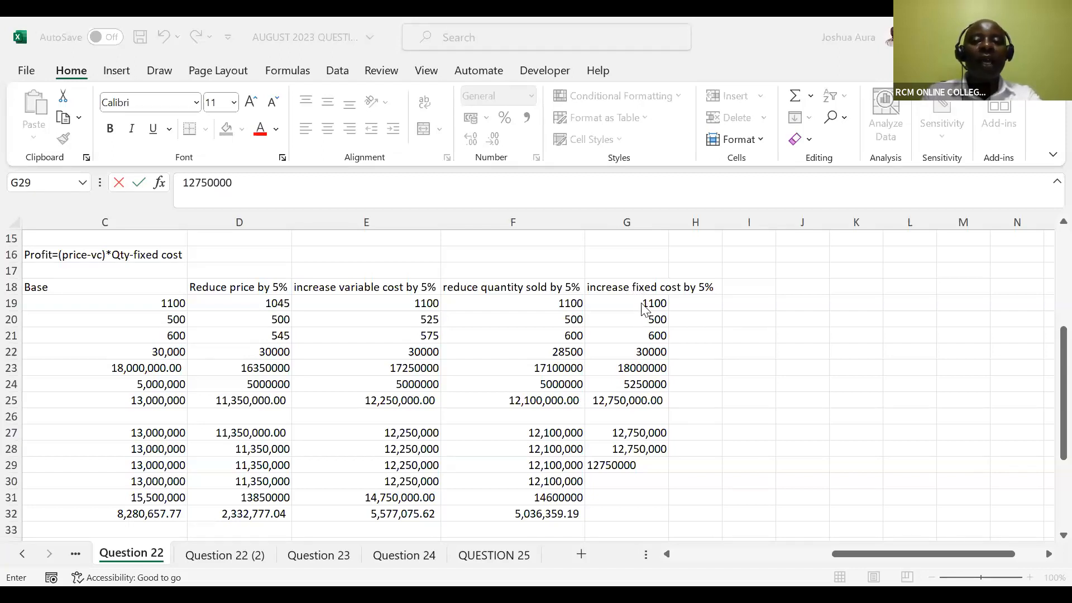
# Clear G19:G25 in the increased fixed cost column and refill it from the base figures in C19:C25, pasting formulas only
pyautogui.click(643, 305)
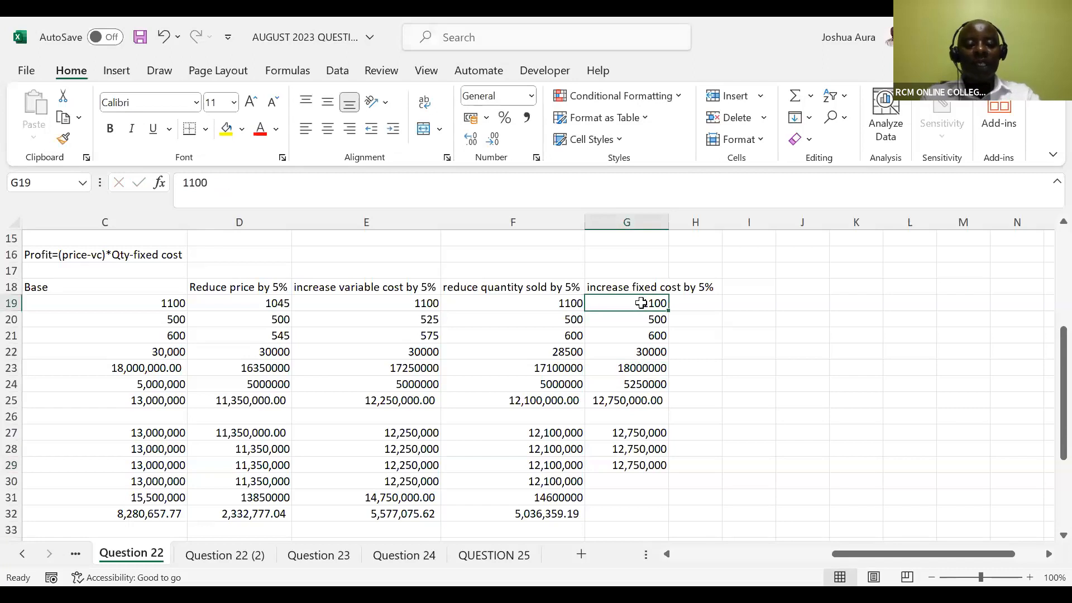
pyautogui.hotkey('ctrl', 'shift', 'Down')
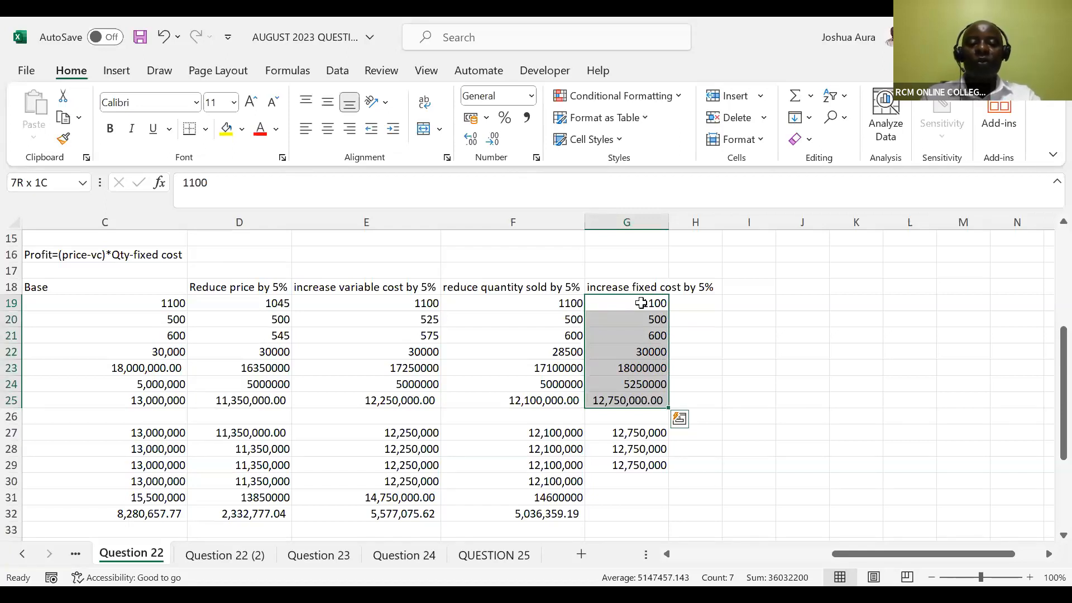
pyautogui.press('Delete')
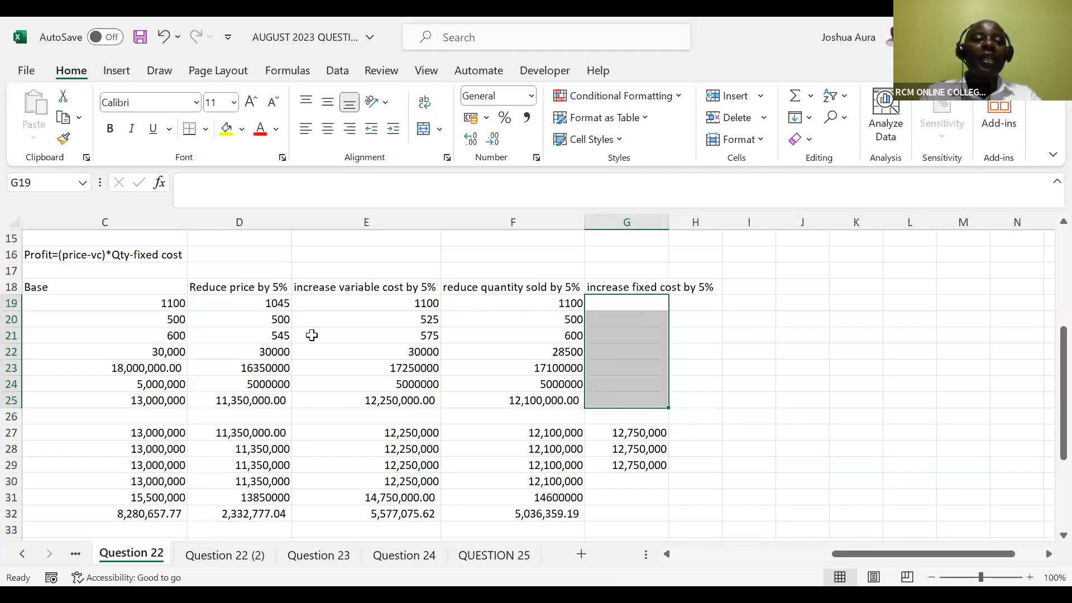
pyautogui.click(168, 305)
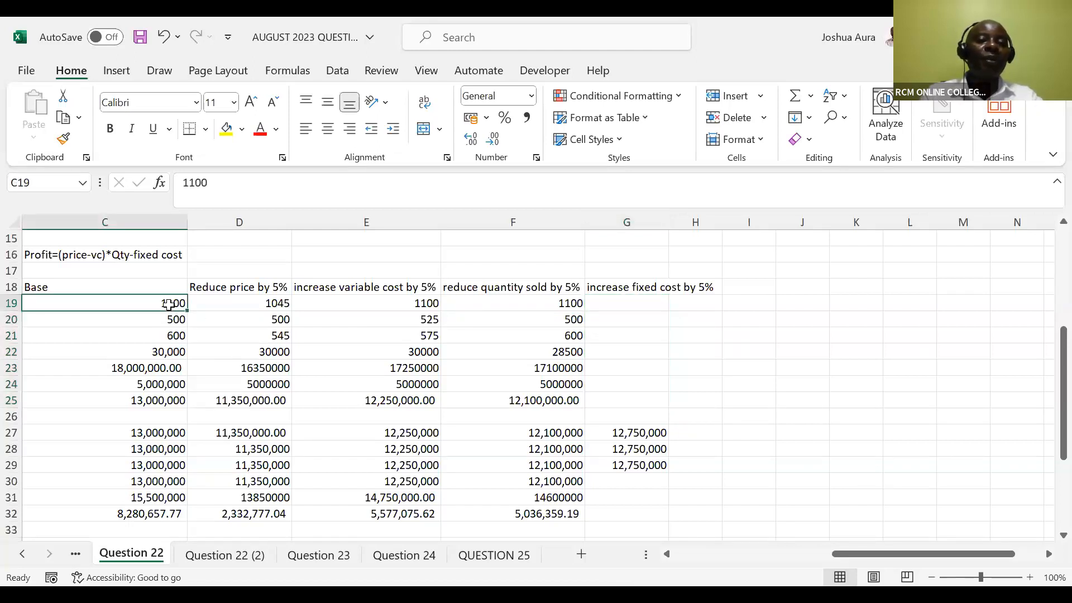
pyautogui.moveTo(168, 305); pyautogui.dragTo(168, 401)
pyautogui.hotkey('ctrl', 'c')
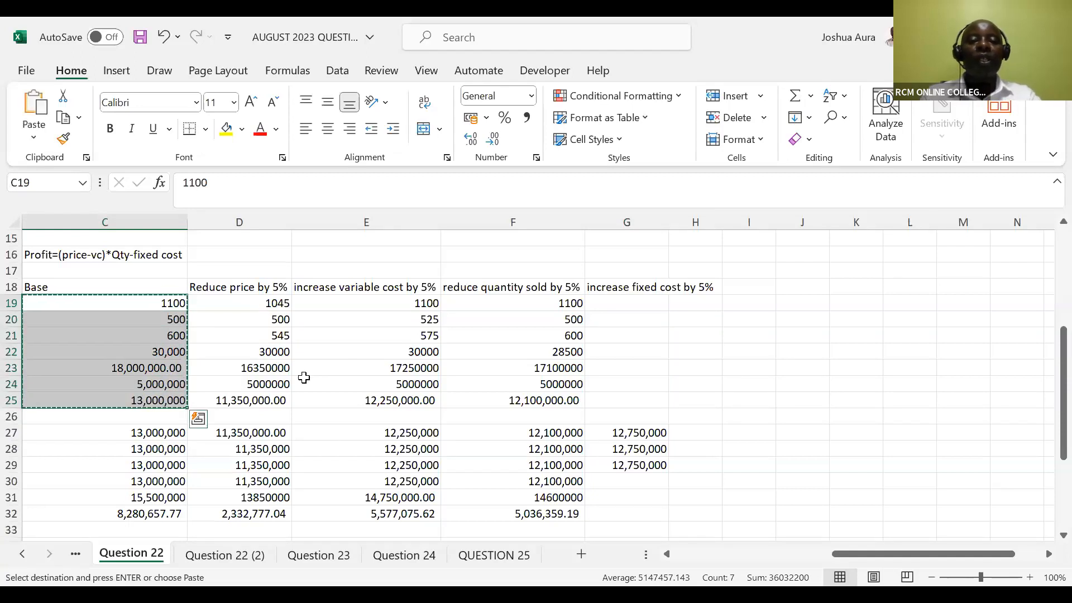
pyautogui.click(617, 298)
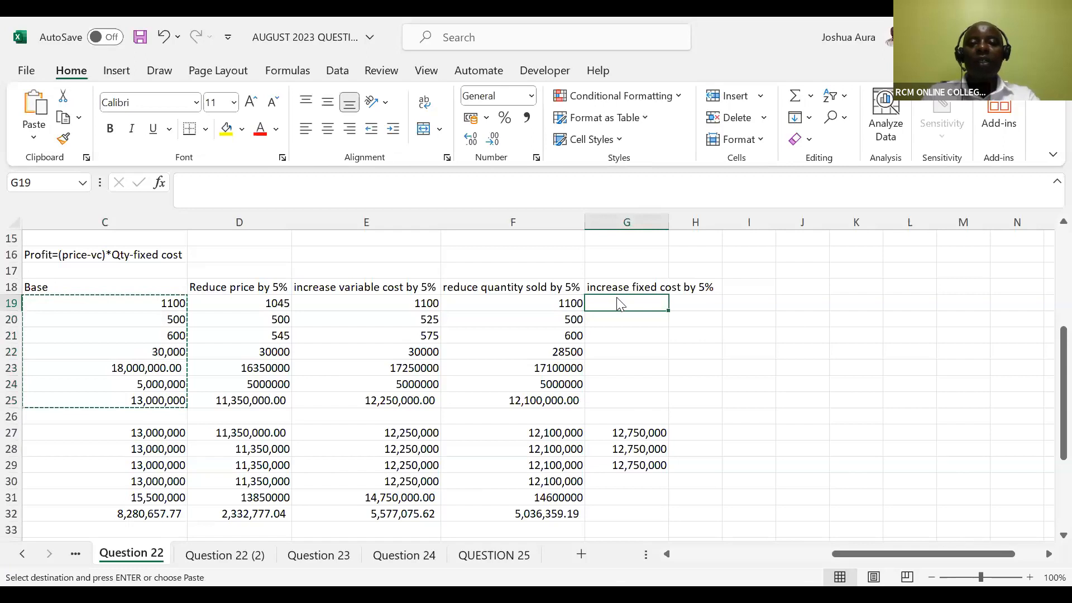
pyautogui.rightClick(617, 298)
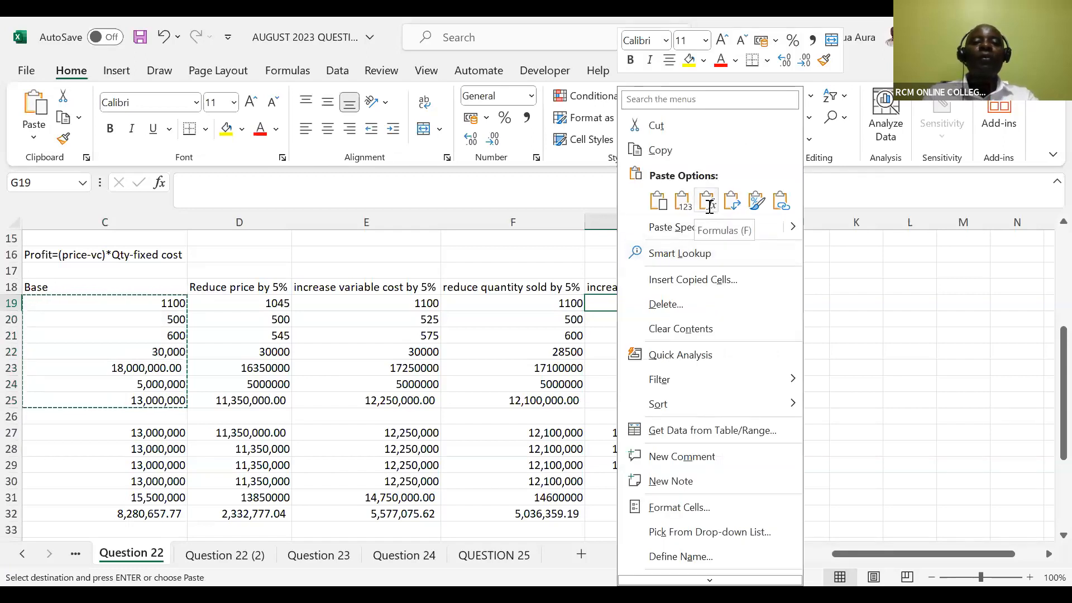
pyautogui.click(707, 202)
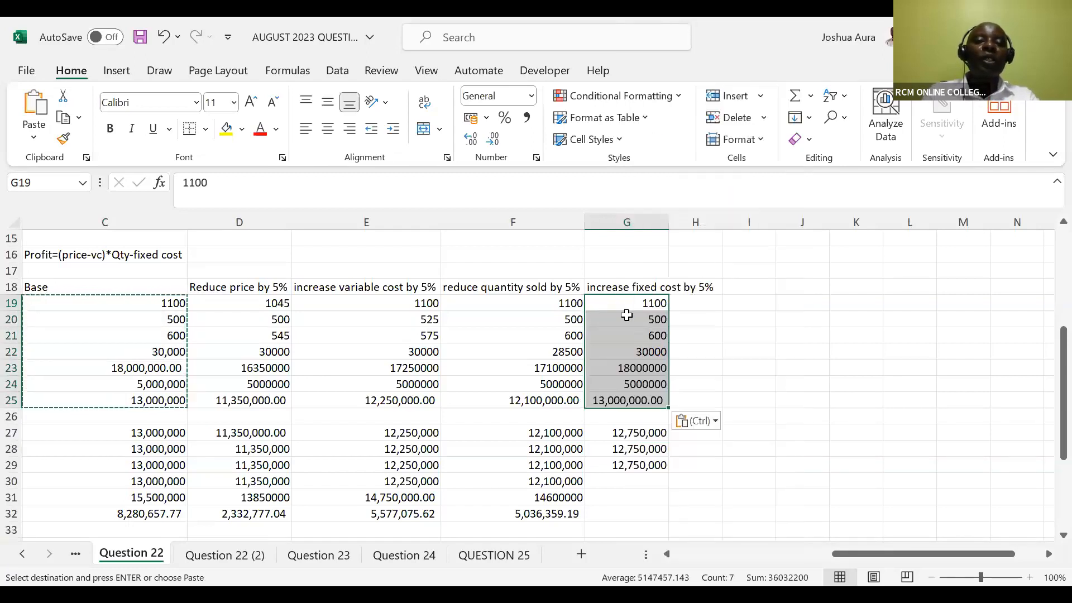
# Increase the fixed cost in G24 by 5% with the formula =5000000*1.05
pyautogui.click(645, 385)
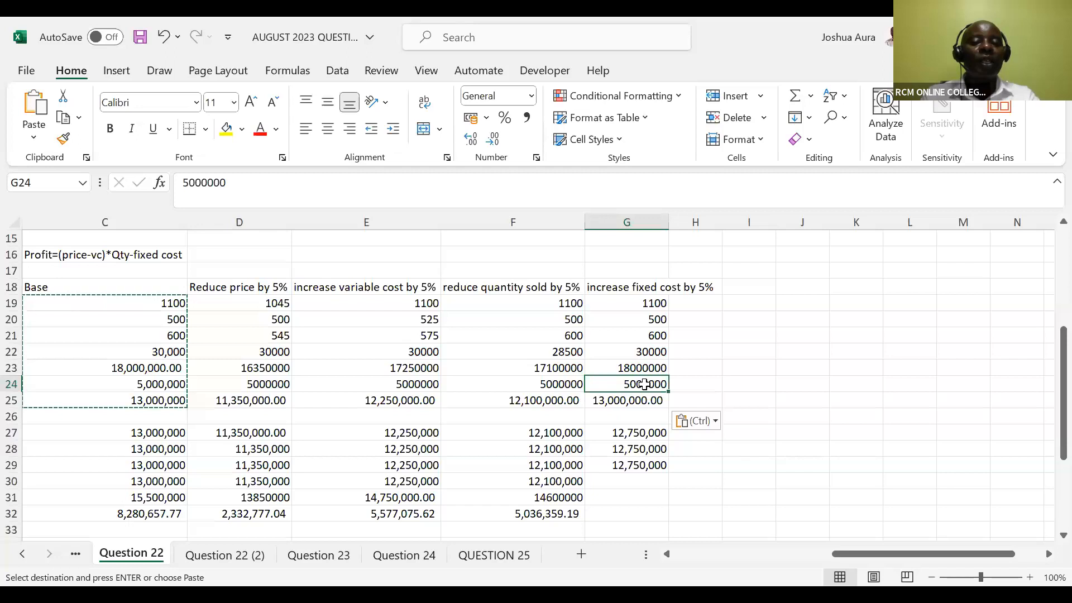
pyautogui.doubleClick(645, 385)
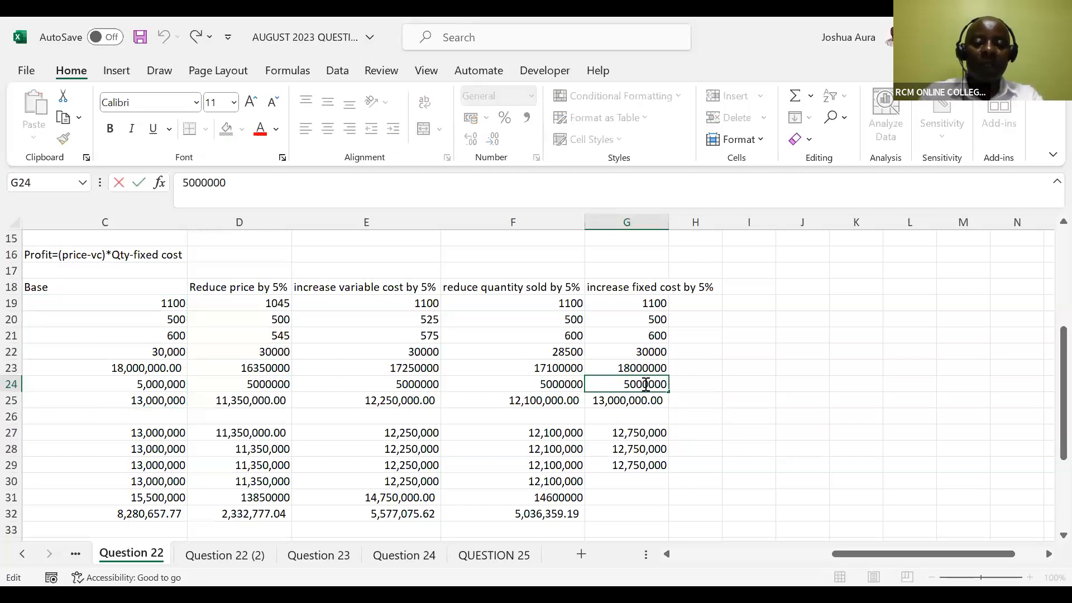
pyautogui.write('*1.')
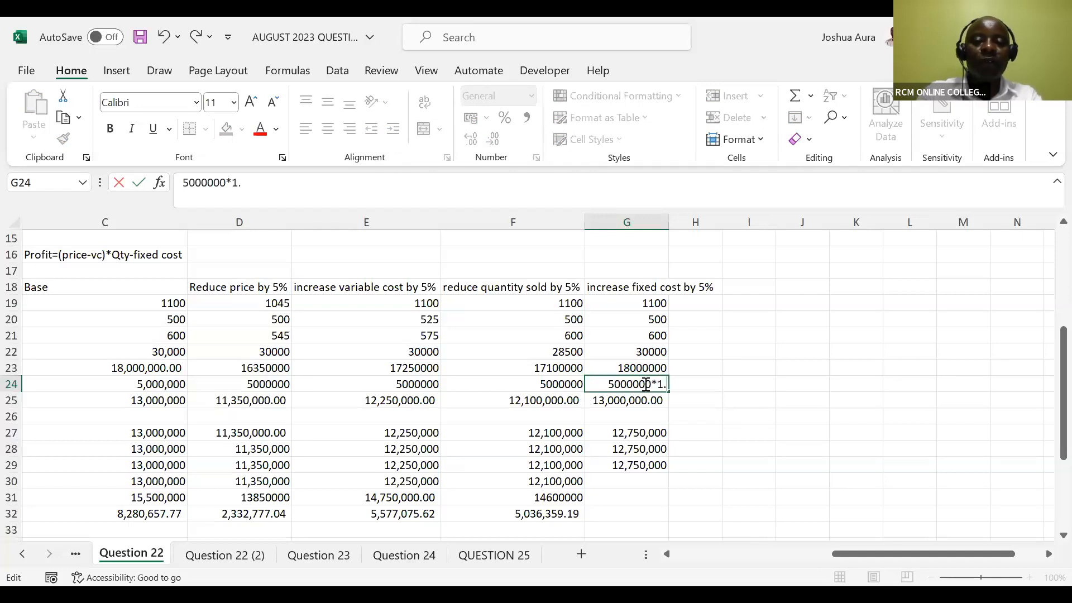
pyautogui.write('05')
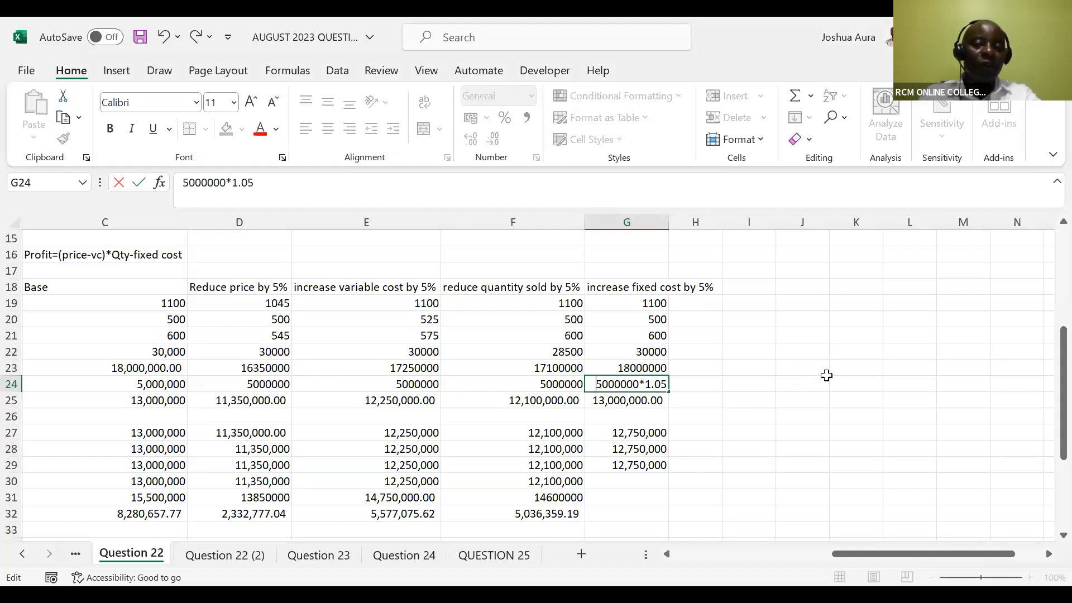
pyautogui.press('Return')
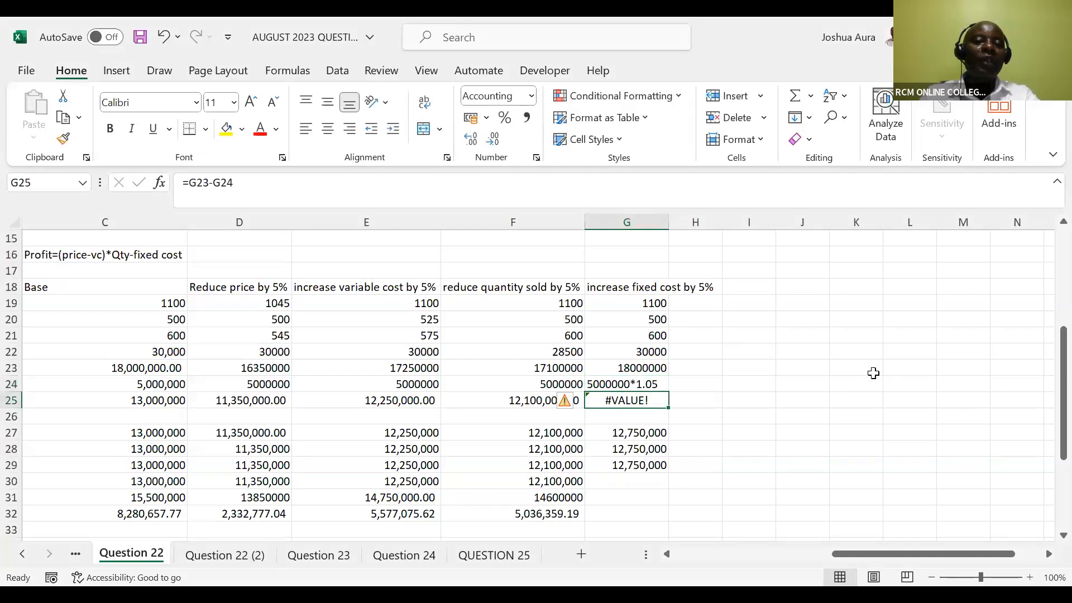
pyautogui.click(643, 382)
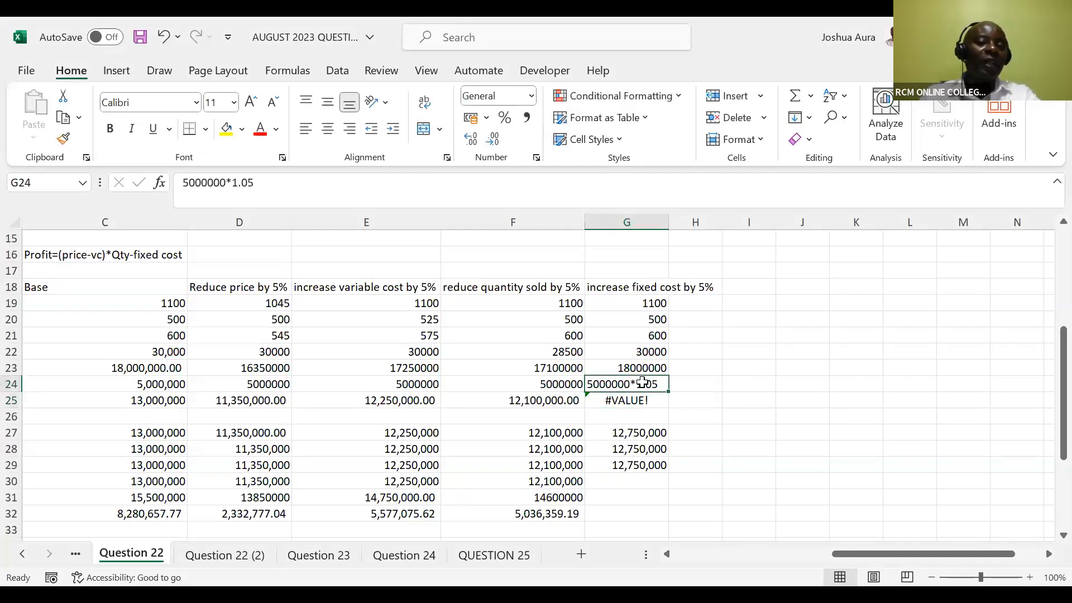
pyautogui.doubleClick(592, 385)
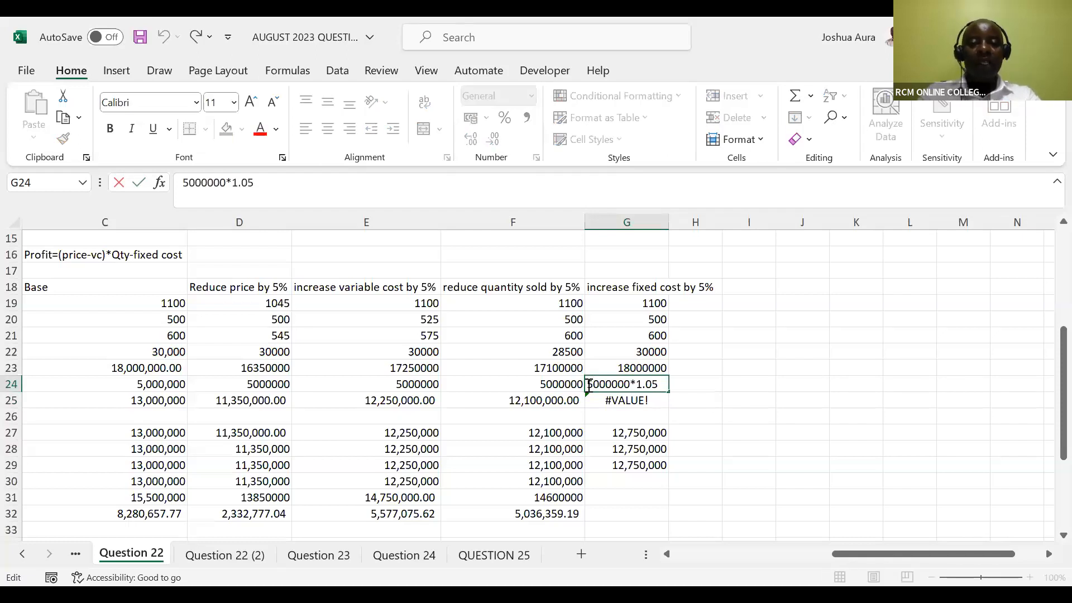
pyautogui.write('=')
pyautogui.press('Return')
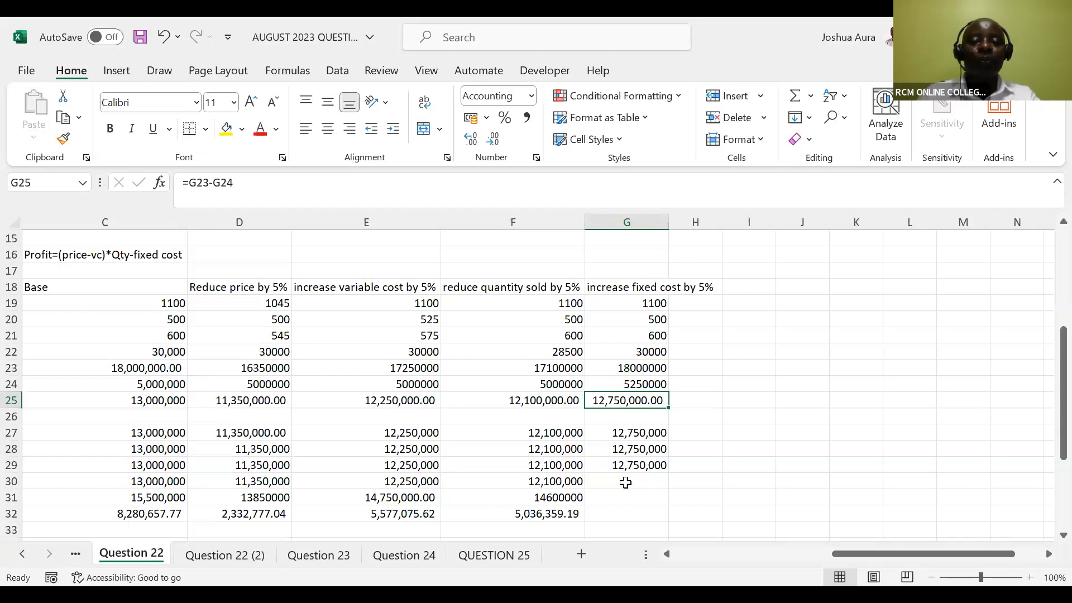
# Enter 12,750,000 as the year 4 cash flow in G30 of the increased fixed cost column
pyautogui.press('Down')
pyautogui.press('Down')
pyautogui.press('Down')
pyautogui.press('Down')
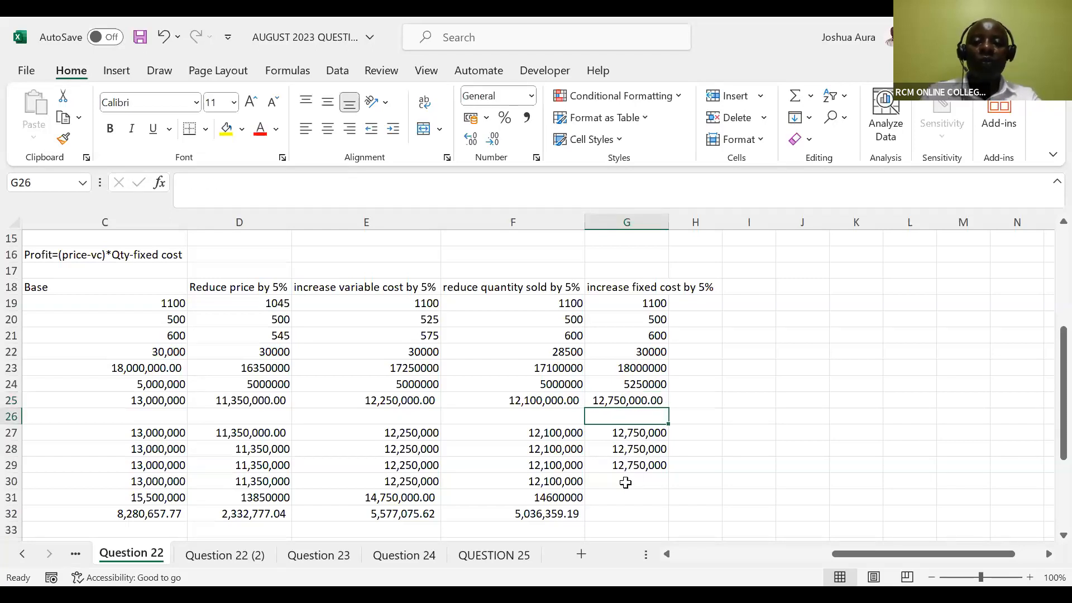
pyautogui.press('Down')
pyautogui.write('12,750')
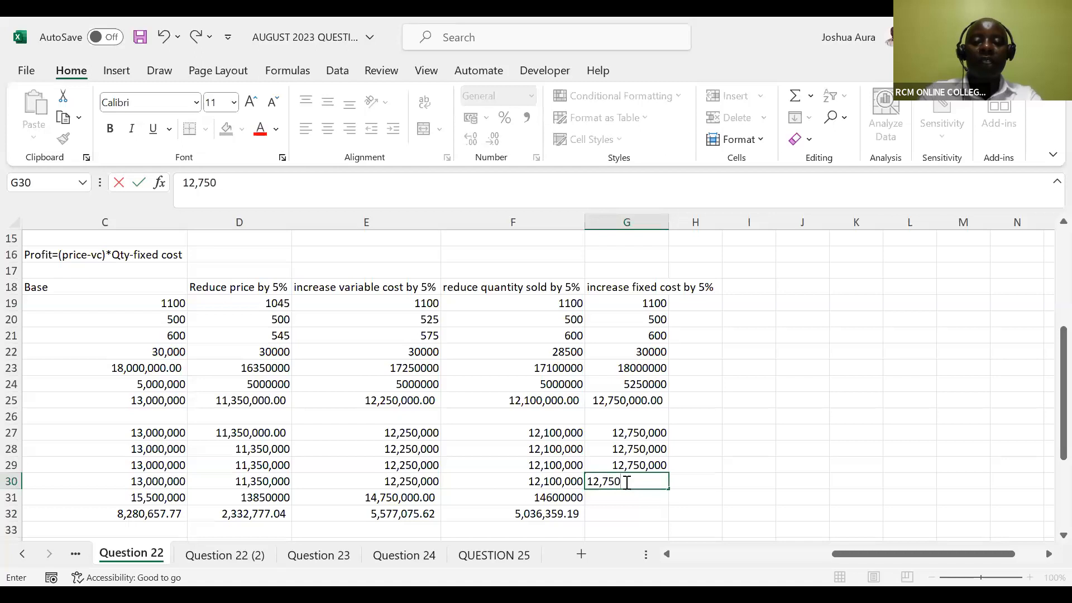
pyautogui.write(',0')
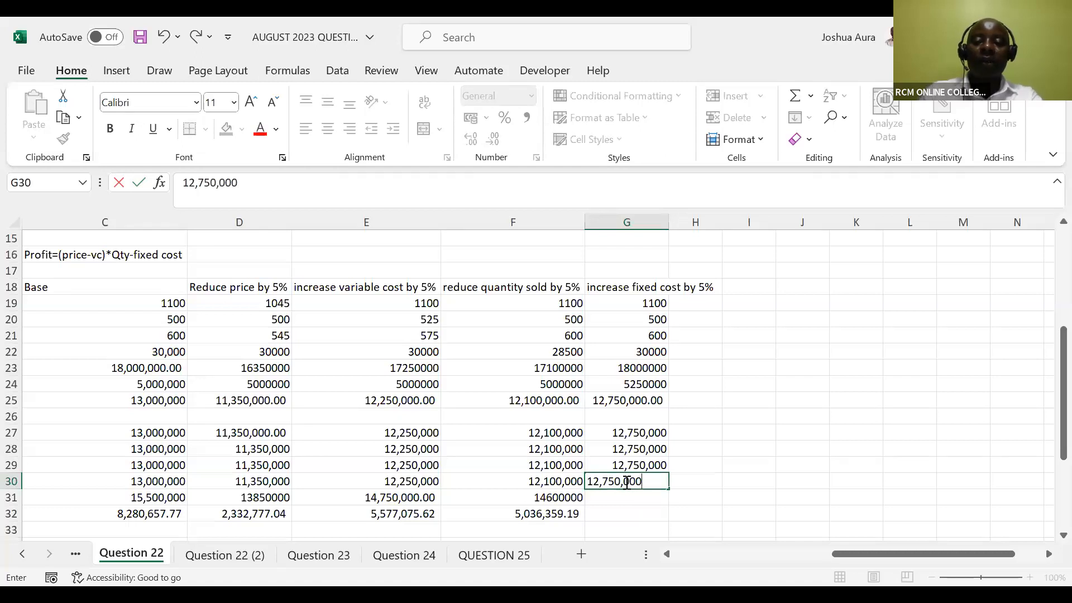
pyautogui.press('Return')
# Calculate the year 5 cash flow in G31 with the residual value added, using =12750000+2500000
pyautogui.write('=12')
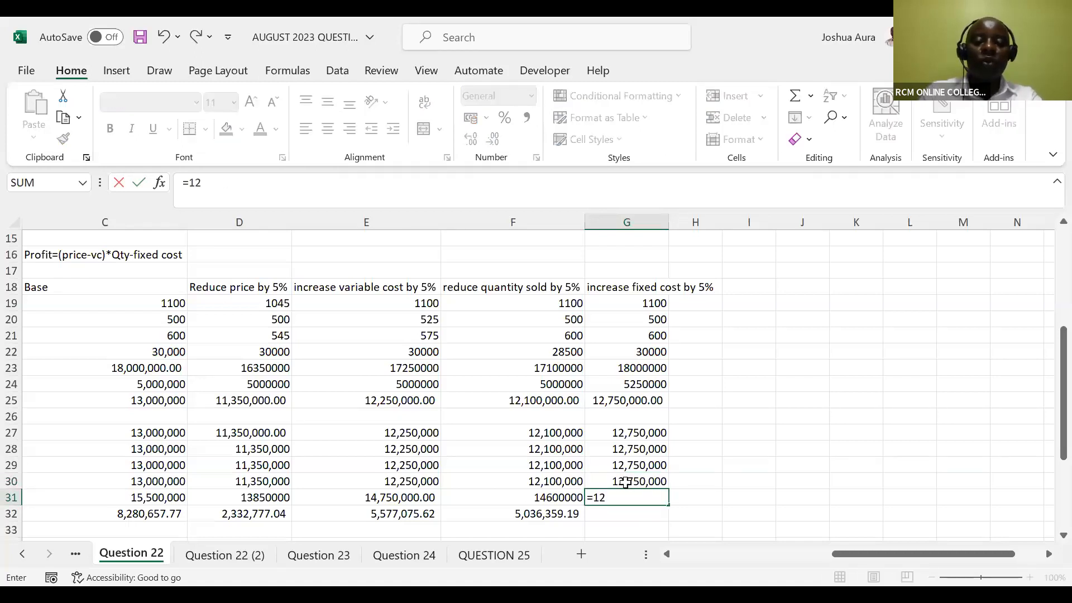
pyautogui.write('750,000+')
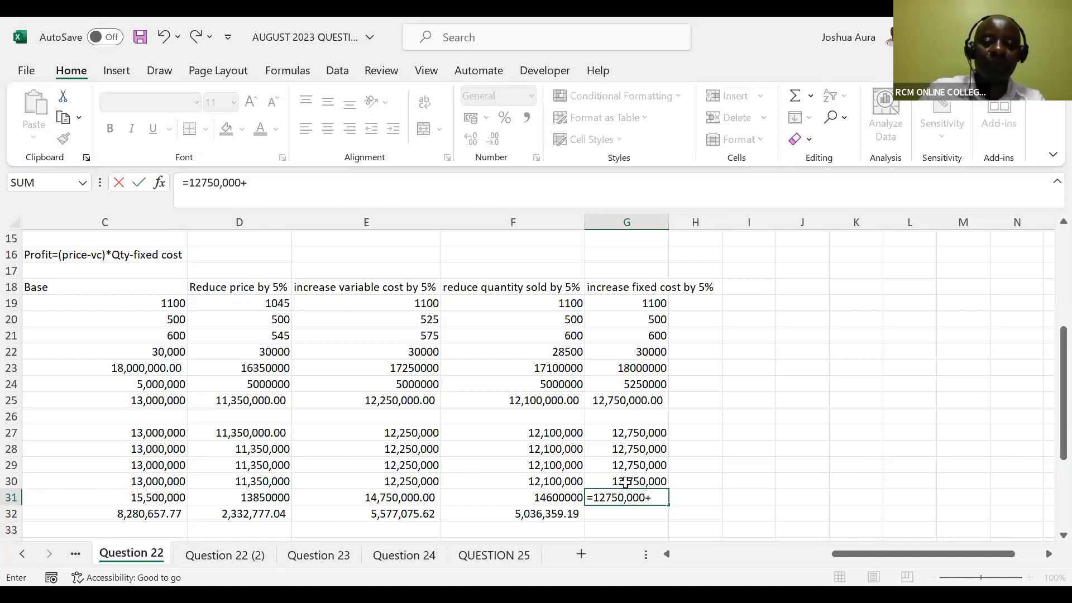
pyautogui.write('2,')
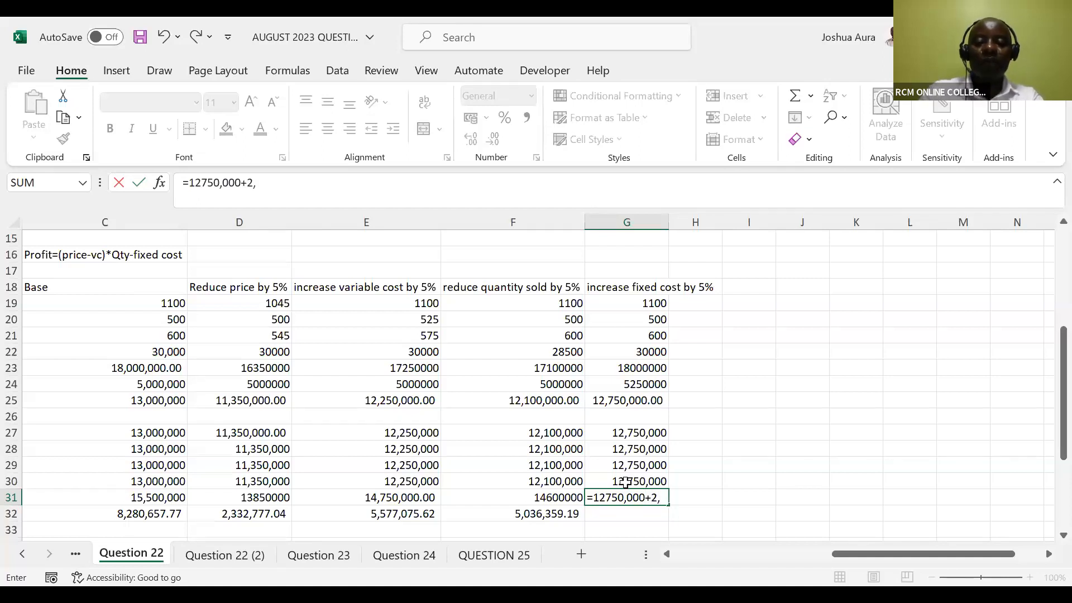
pyautogui.write('500,000')
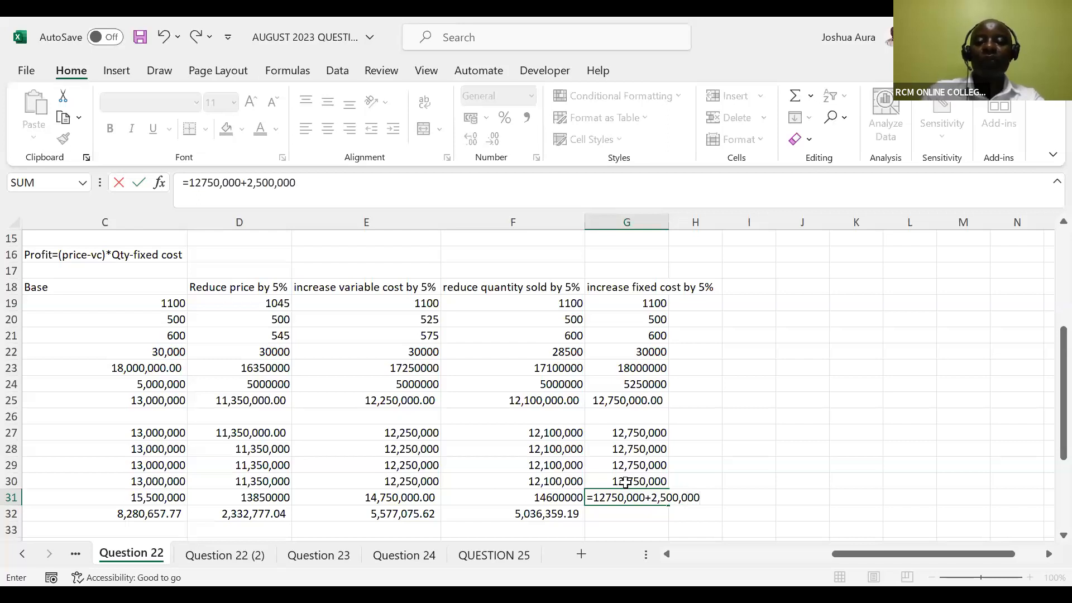
pyautogui.press('Return')
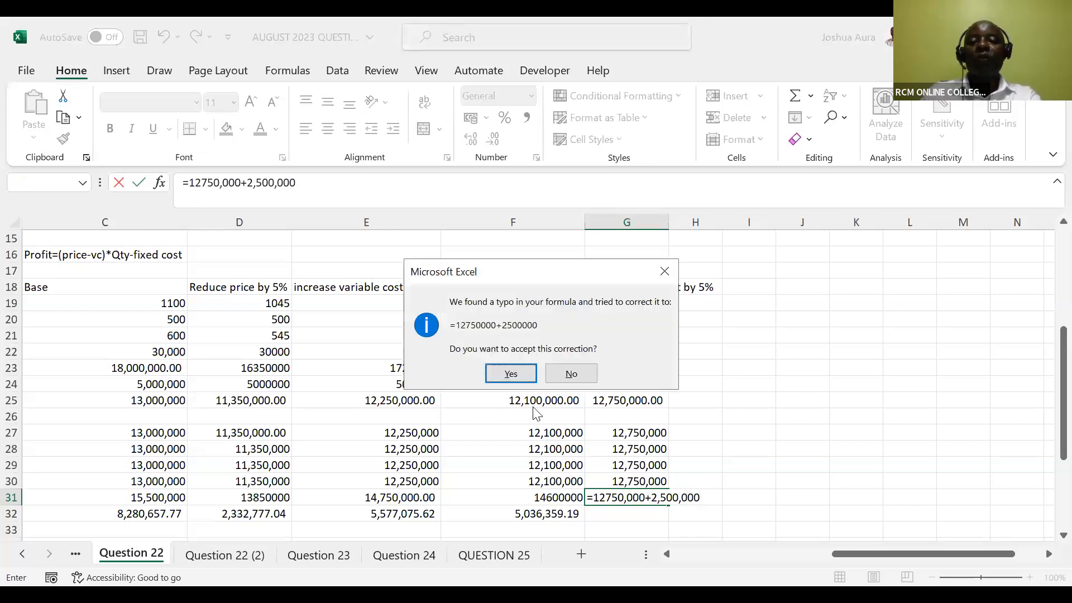
pyautogui.click(510, 373)
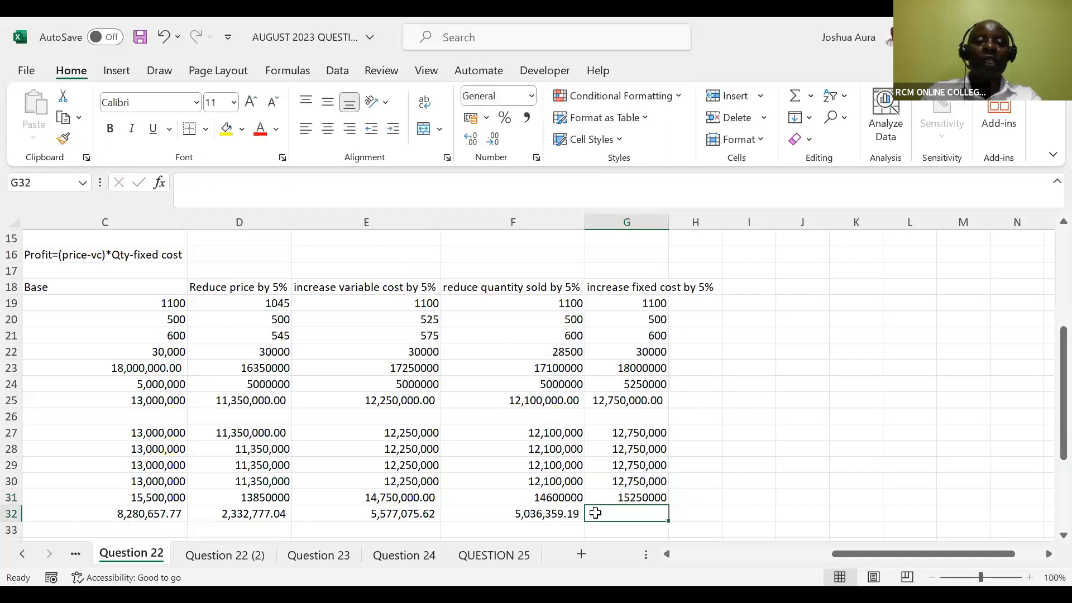
# Start an NPV formula in G32 that takes the 12% WACC in C14 as its rate
pyautogui.write('=')
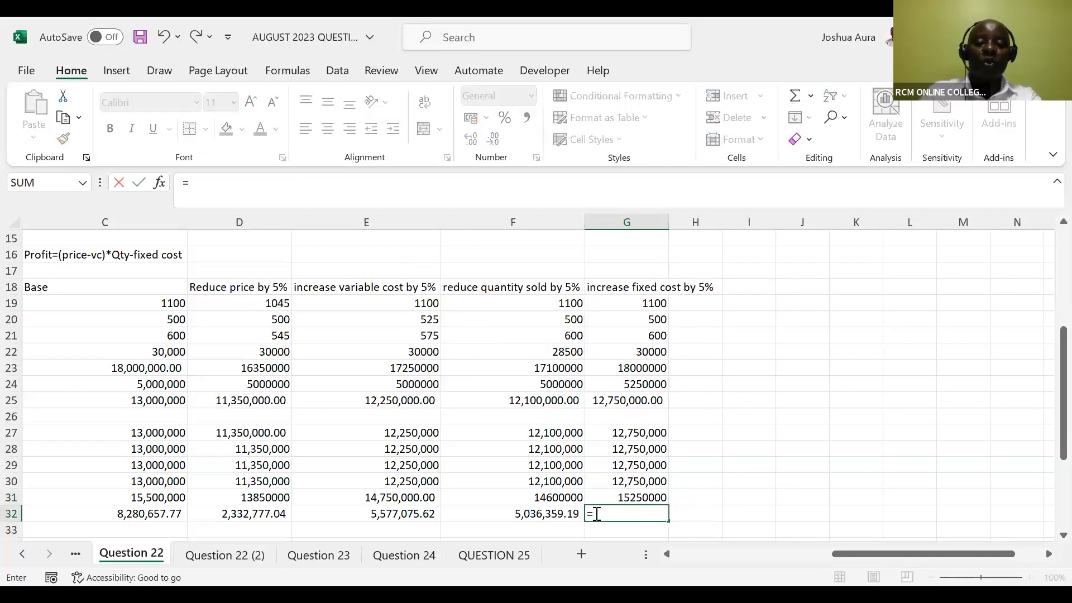
pyautogui.write('npv')
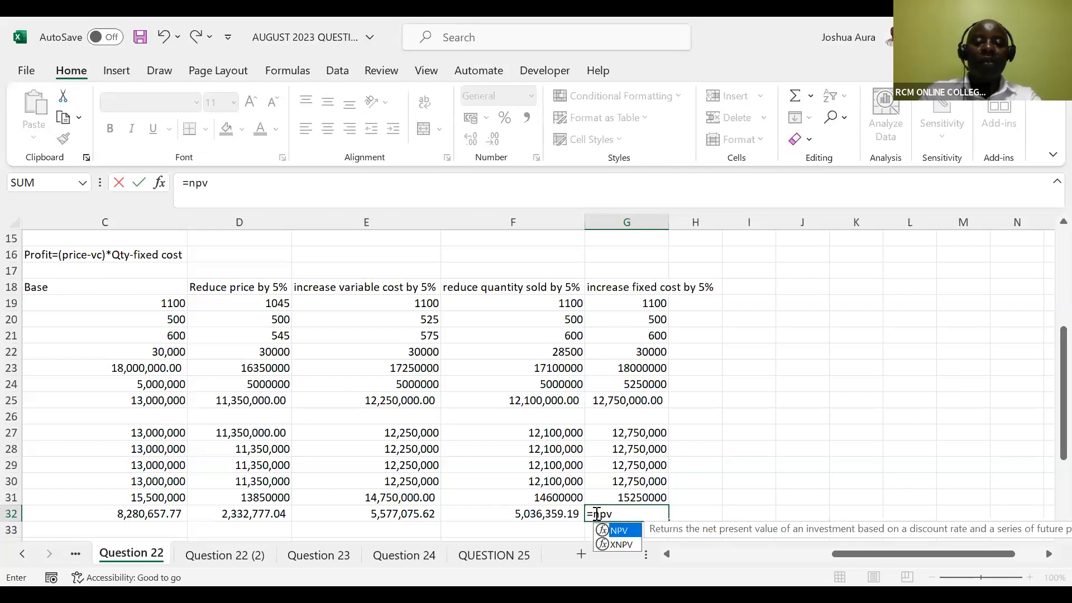
pyautogui.press('Tab')
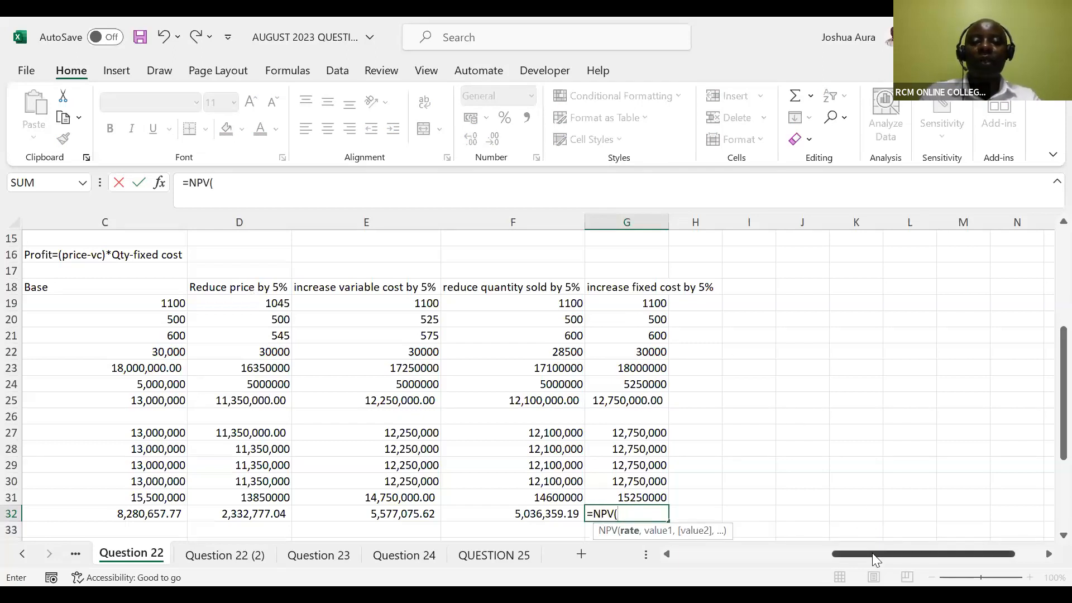
pyautogui.moveTo(873, 553); pyautogui.dragTo(827, 550)
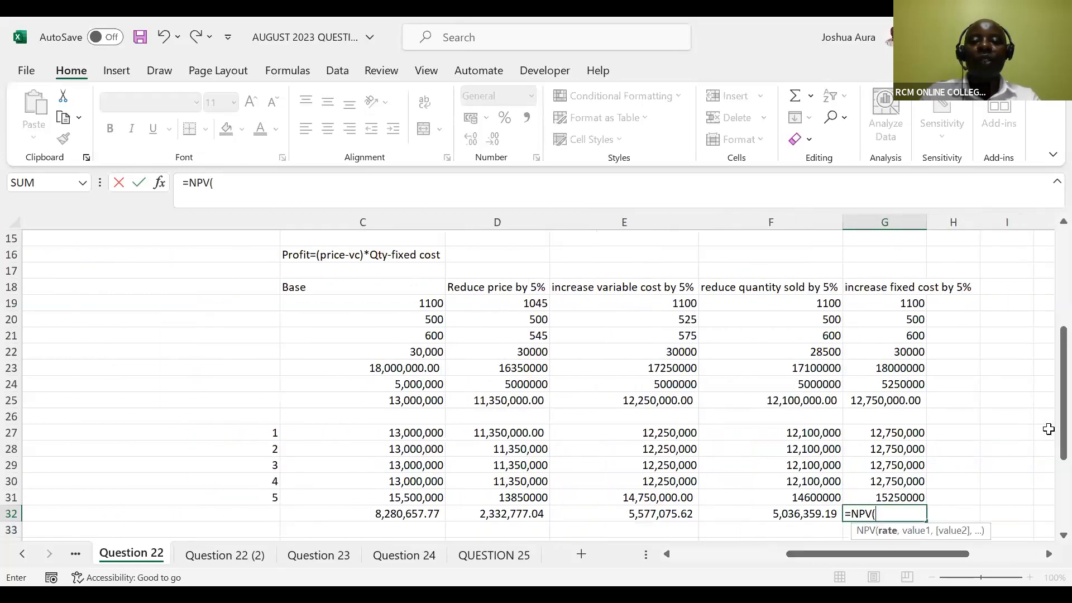
pyautogui.moveTo(1064, 430); pyautogui.dragTo(1064, 384)
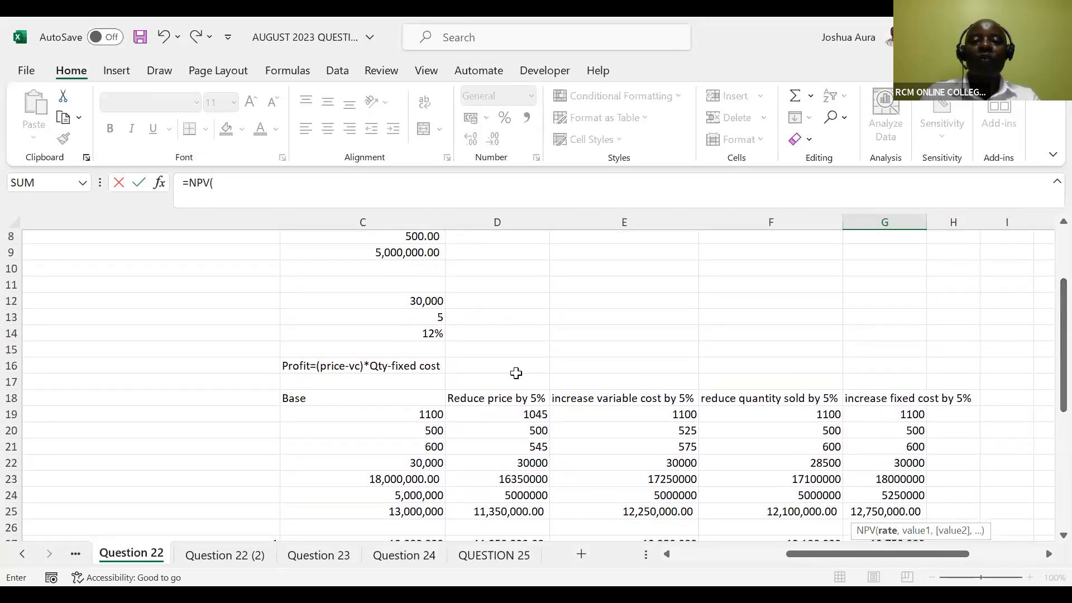
pyautogui.click(428, 335)
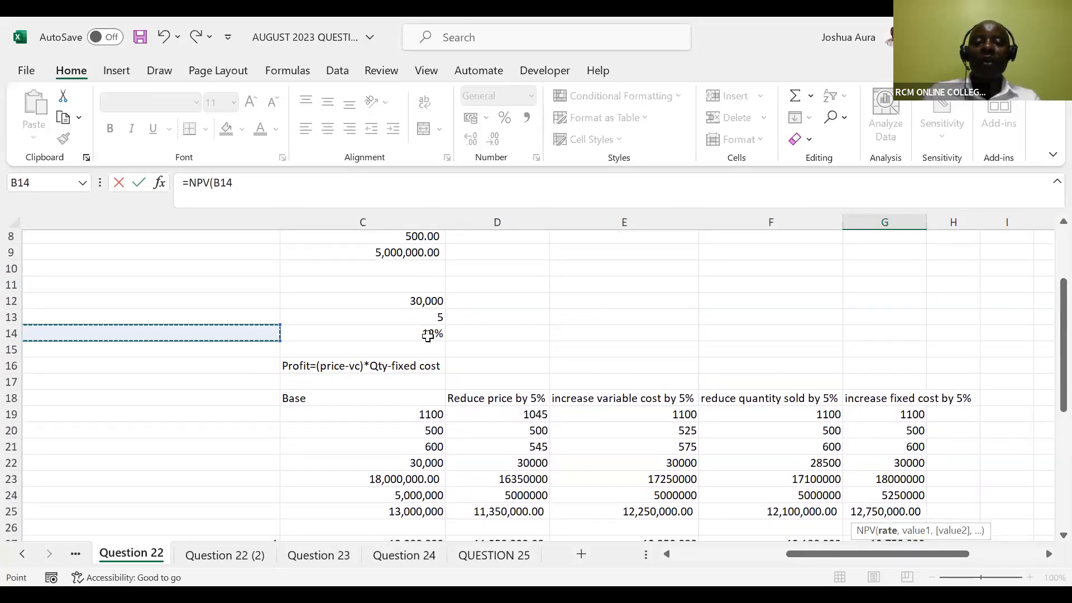
pyautogui.click(427, 335)
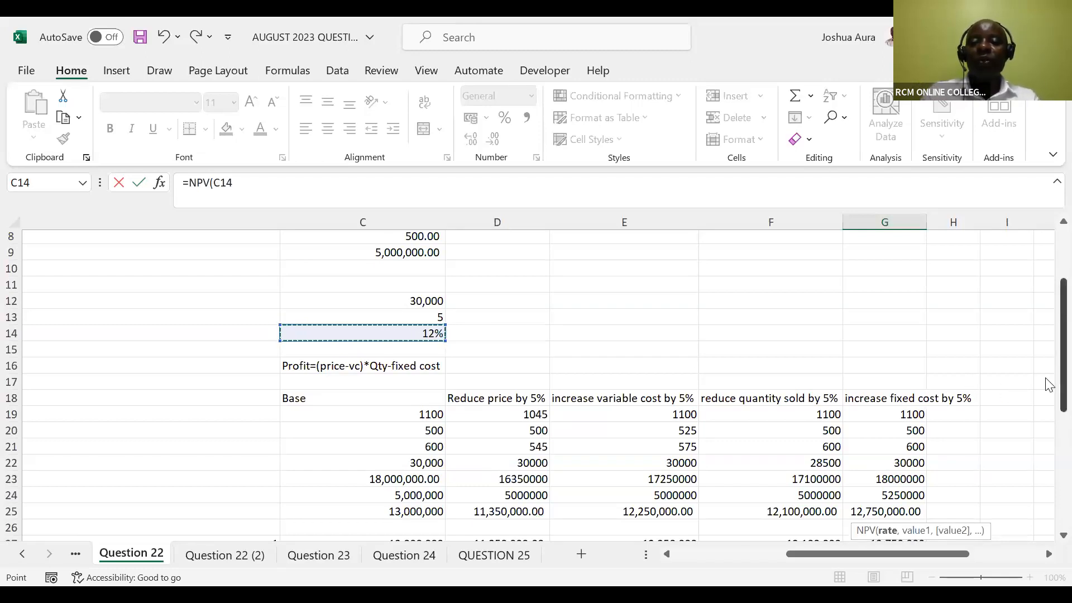
# Complete the G32 NPV formula with the cash flows G27:G31, less the initial capital cost in C5
pyautogui.moveTo(1049, 385); pyautogui.dragTo(1046, 456)
pyautogui.moveTo(964, 554); pyautogui.dragTo(968, 560)
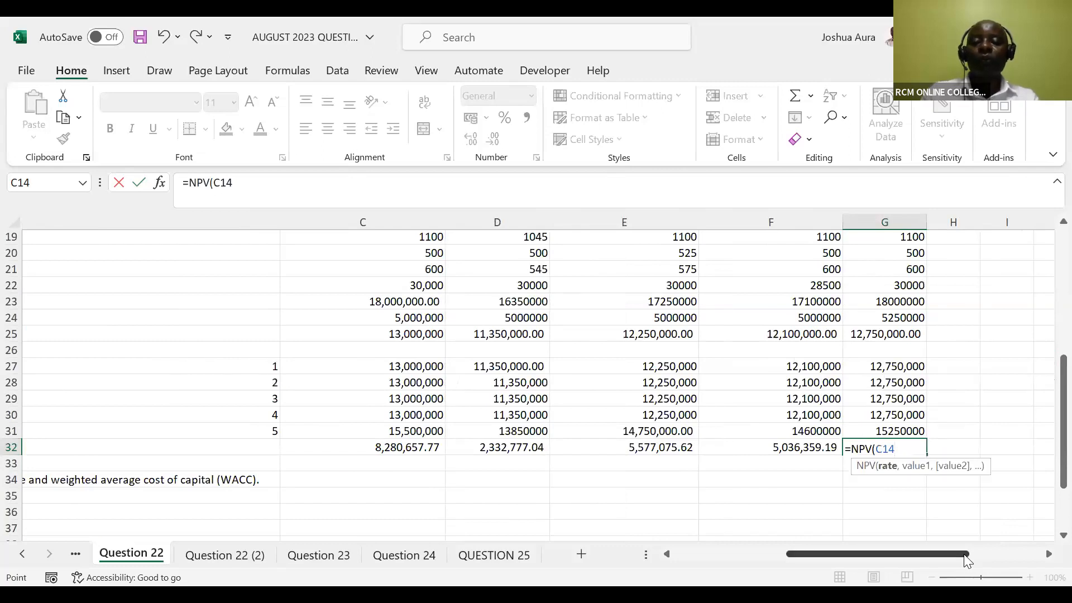
pyautogui.write(',')
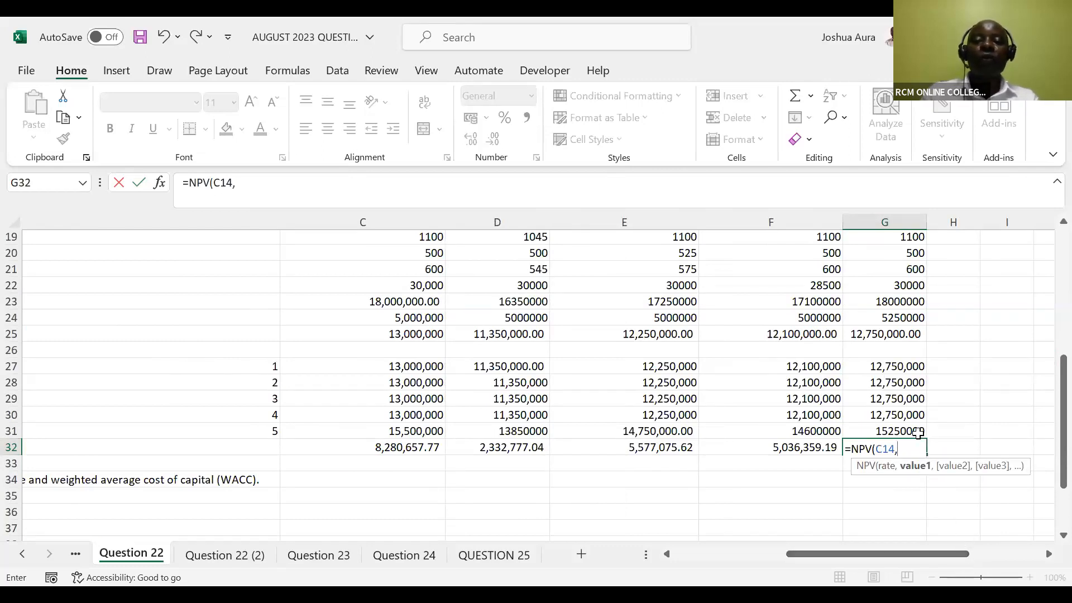
pyautogui.click(892, 364)
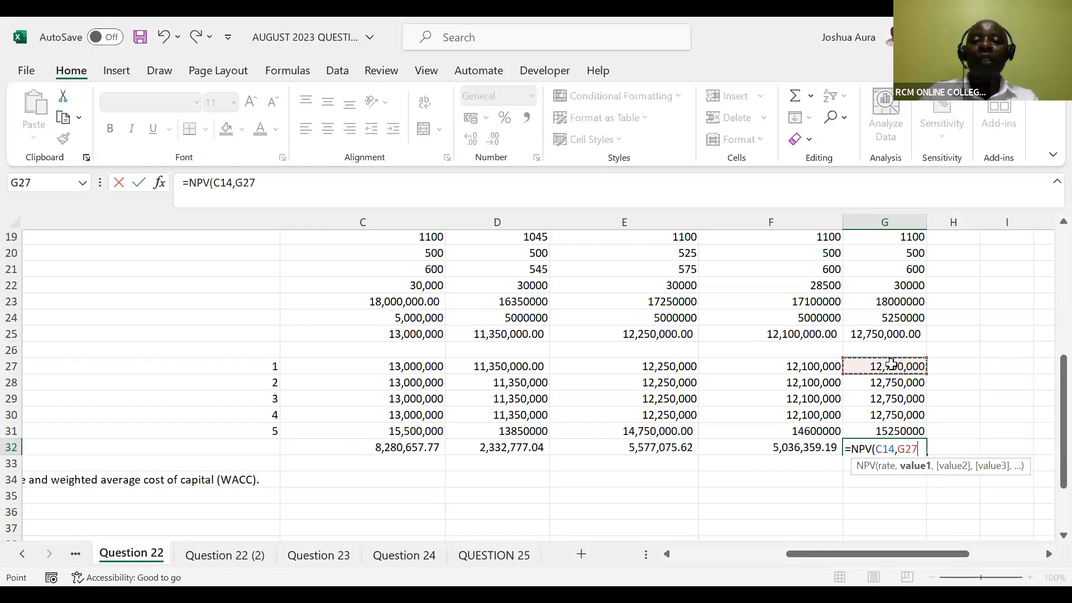
pyautogui.keyDown('shift'); pyautogui.click(894, 428); pyautogui.keyUp('shift')
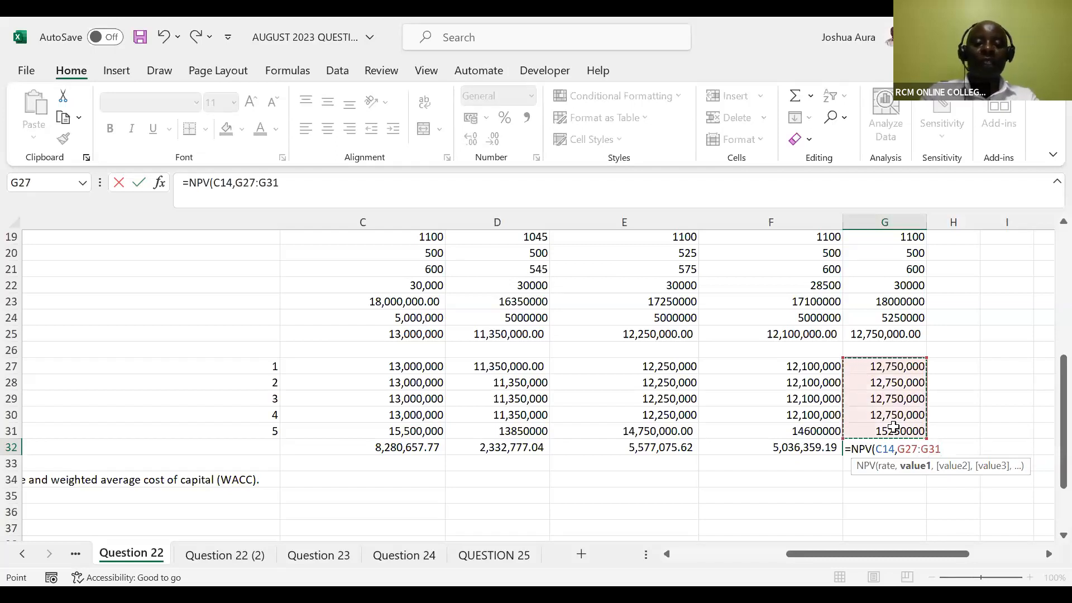
pyautogui.write(')-')
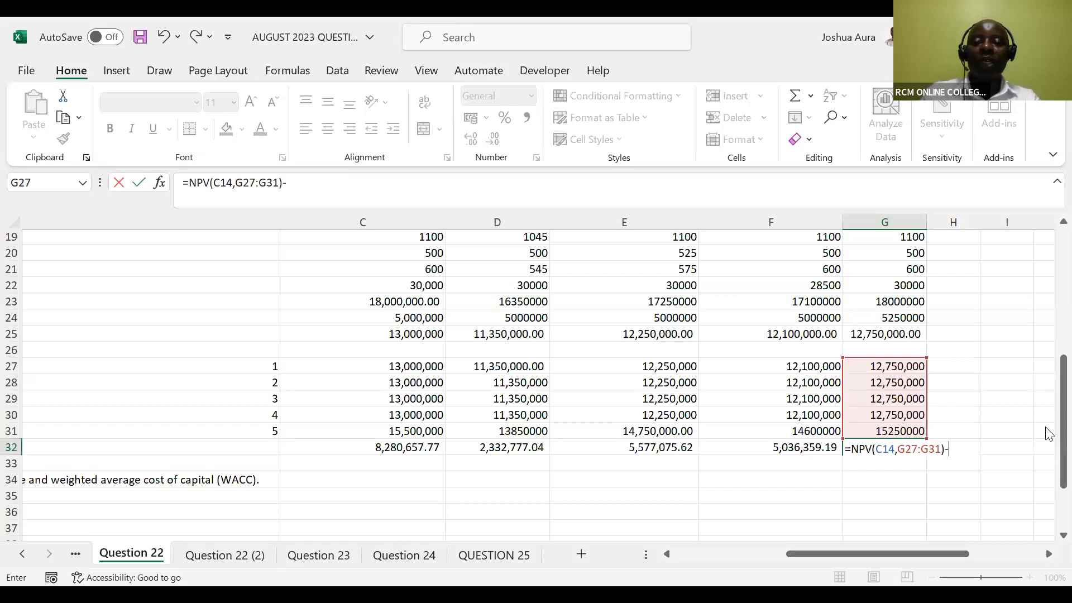
pyautogui.moveTo(1061, 435); pyautogui.dragTo(1049, 296)
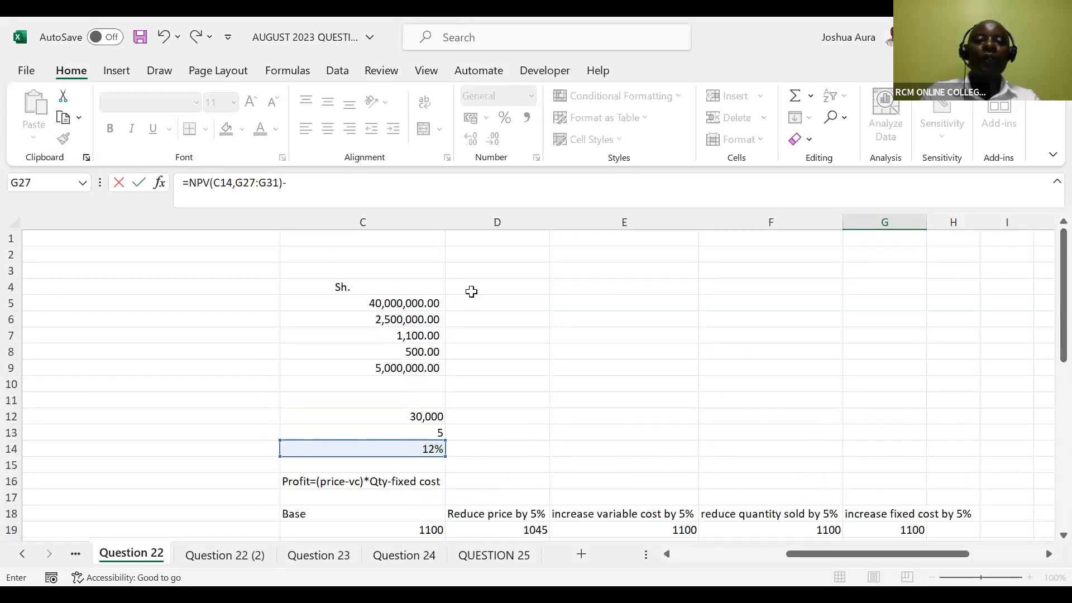
pyautogui.click(398, 303)
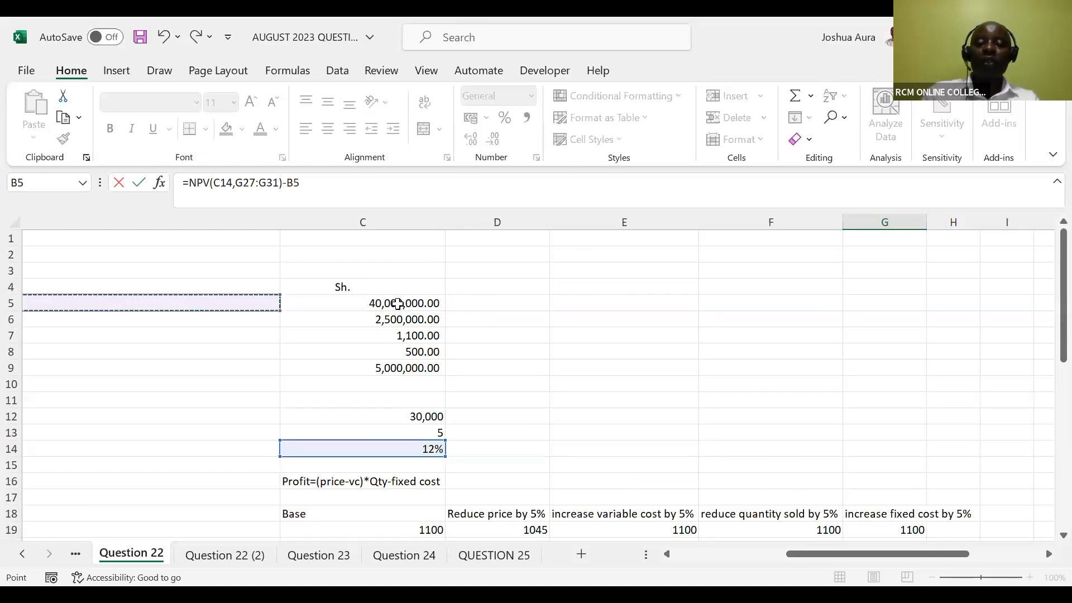
pyautogui.click(397, 303)
pyautogui.press('Return')
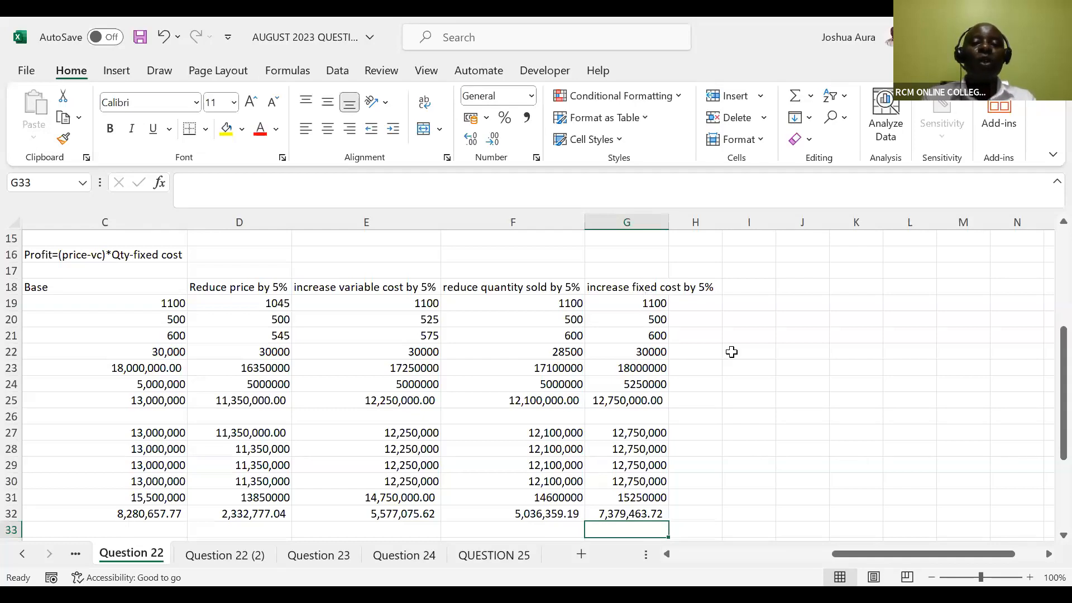
# Review Question 22's project details, additional information and part (a) requirement at the start of the sheet
pyautogui.moveTo(857, 550)
pyautogui.mouseDown()
pyautogui.moveTo(817, 547)
pyautogui.moveTo(850, 549)
pyautogui.mouseUp()
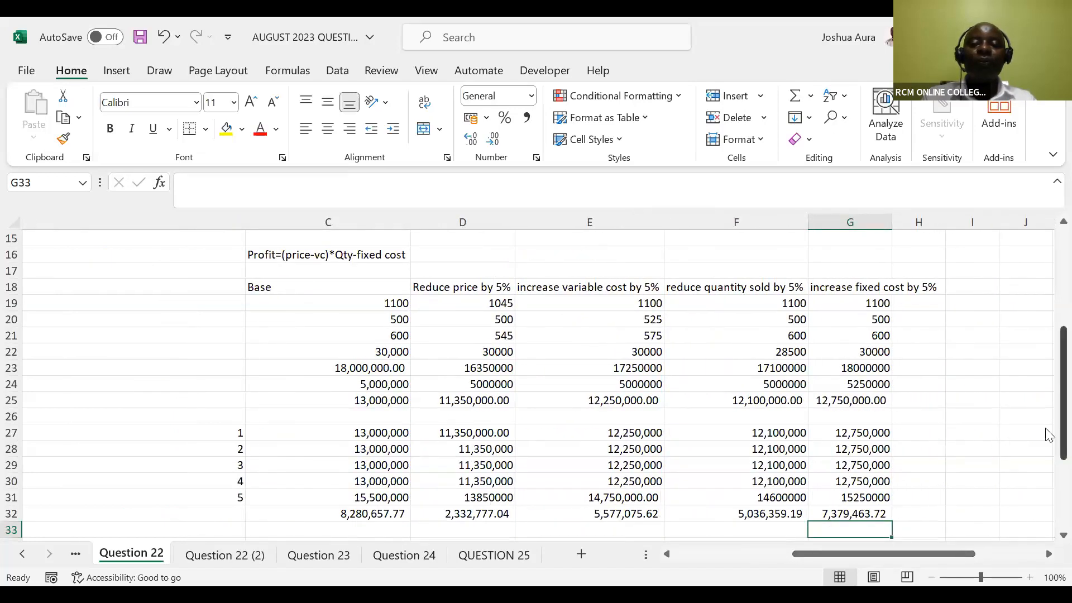
pyautogui.moveTo(1048, 435); pyautogui.dragTo(1047, 304)
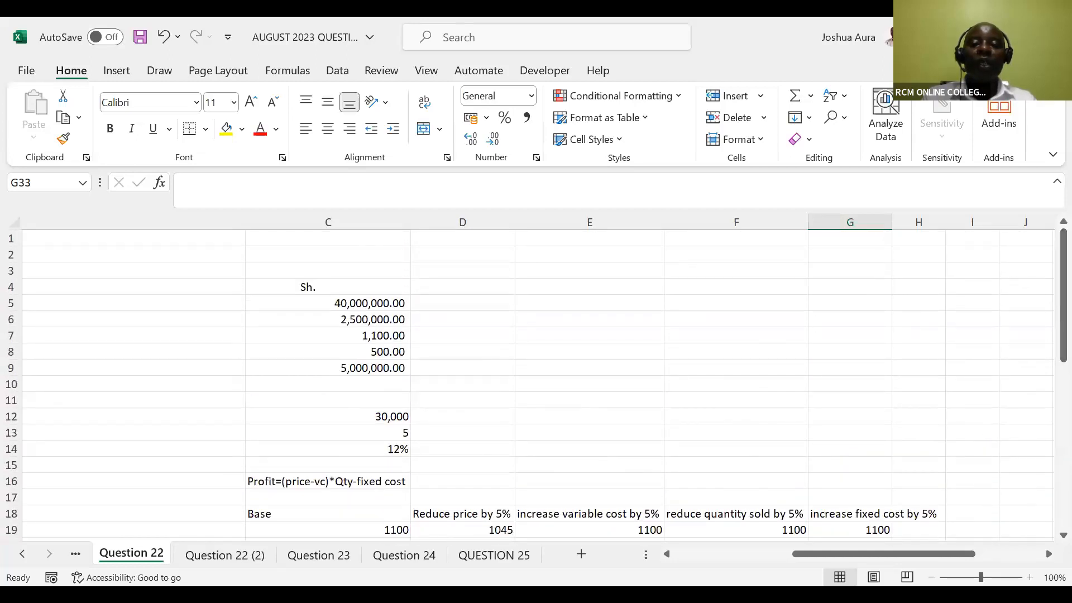
pyautogui.moveTo(895, 554); pyautogui.dragTo(774, 560)
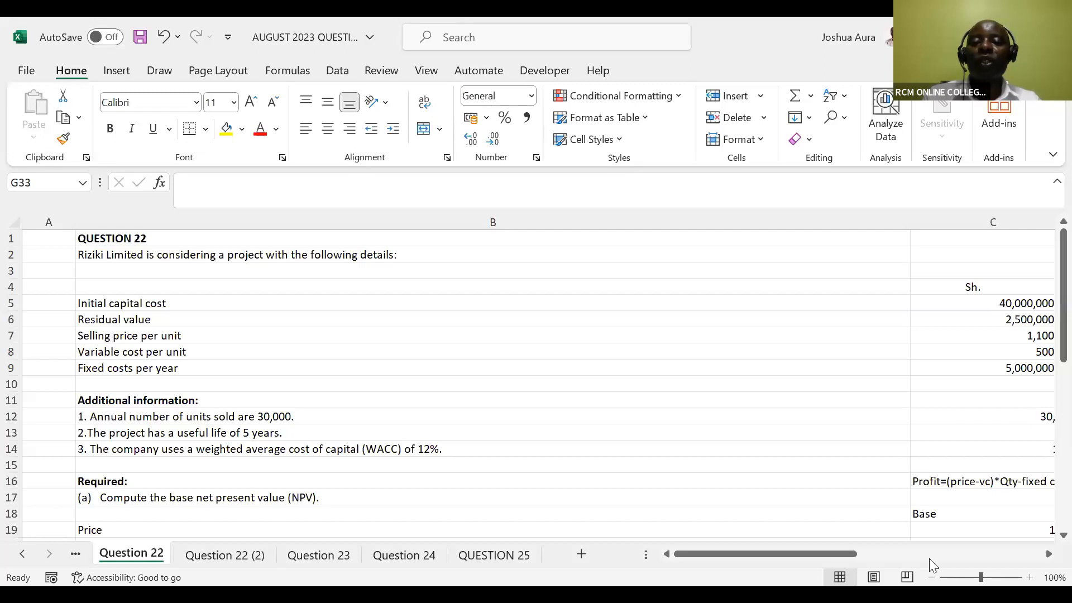
# Add the scenario heading "increase initial cost by 5%" in I18
pyautogui.moveTo(839, 558); pyautogui.dragTo(1003, 553)
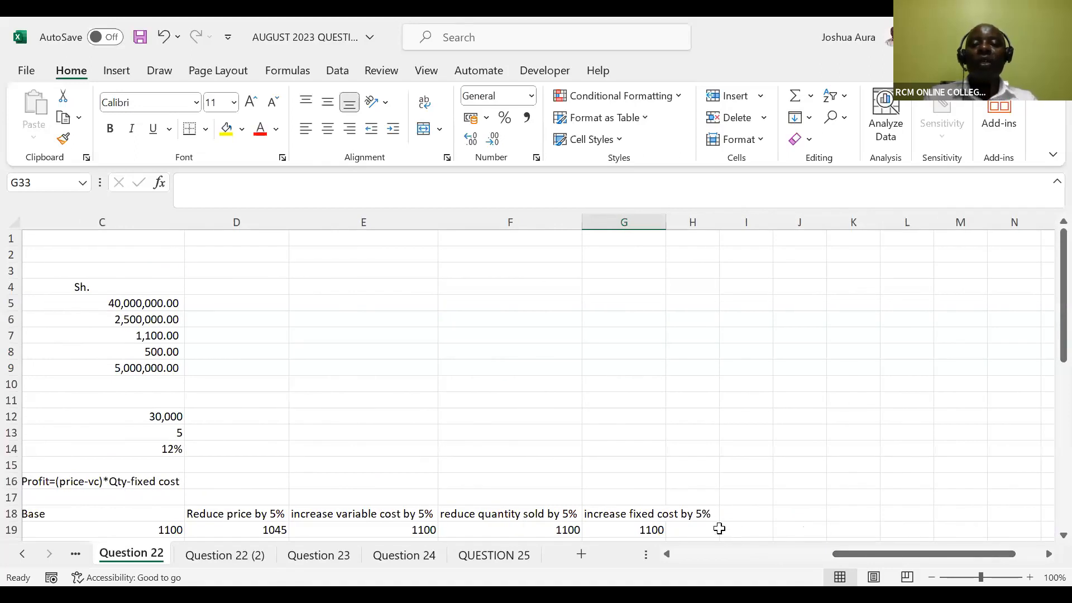
pyautogui.click(731, 513)
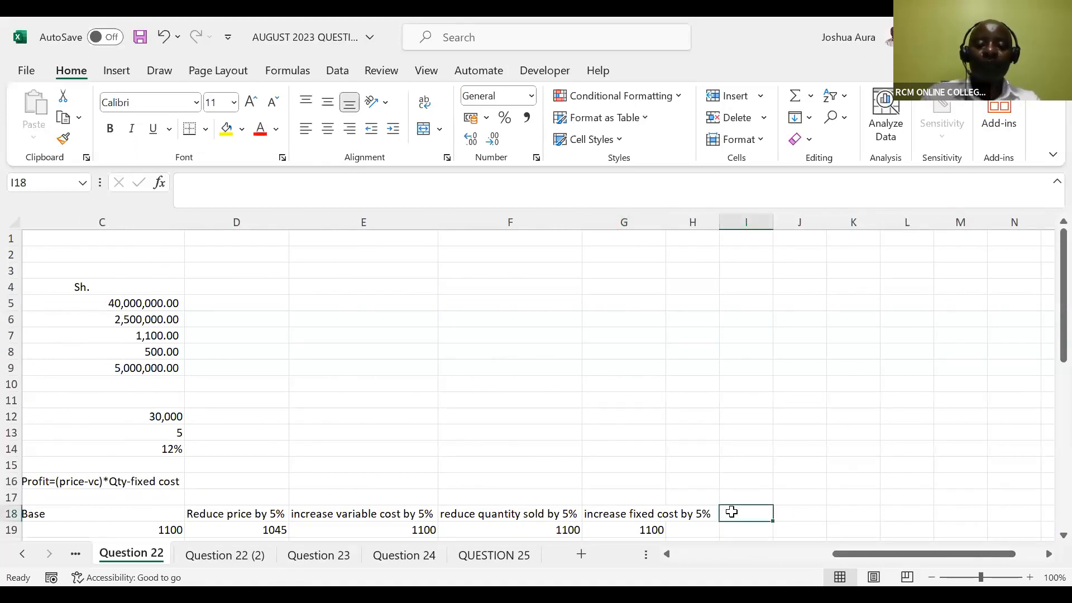
pyautogui.write('increase initial c')
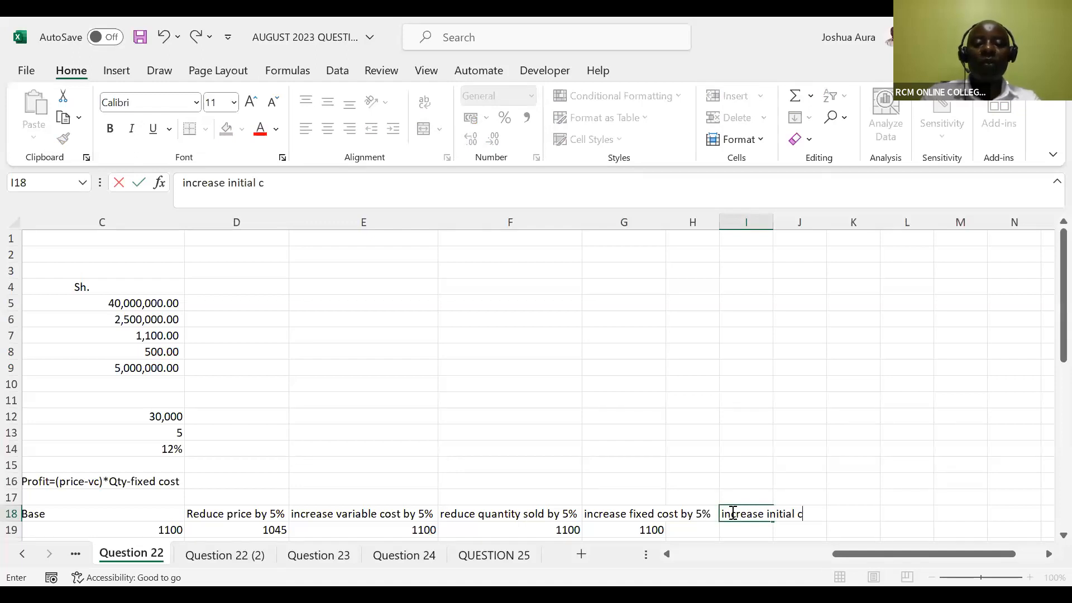
pyautogui.write('ost by')
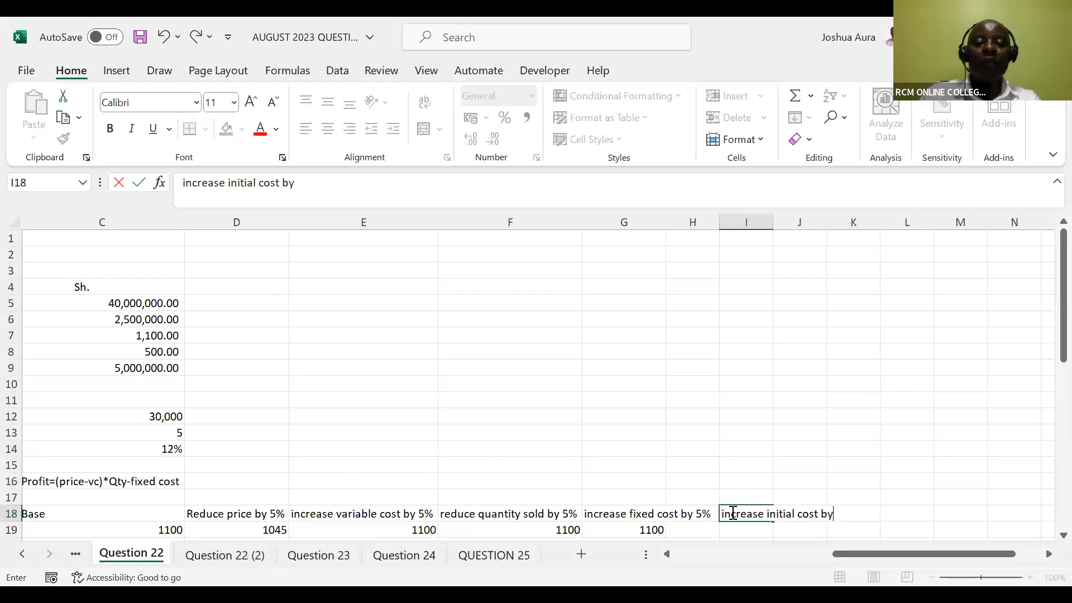
pyautogui.write(' 5%')
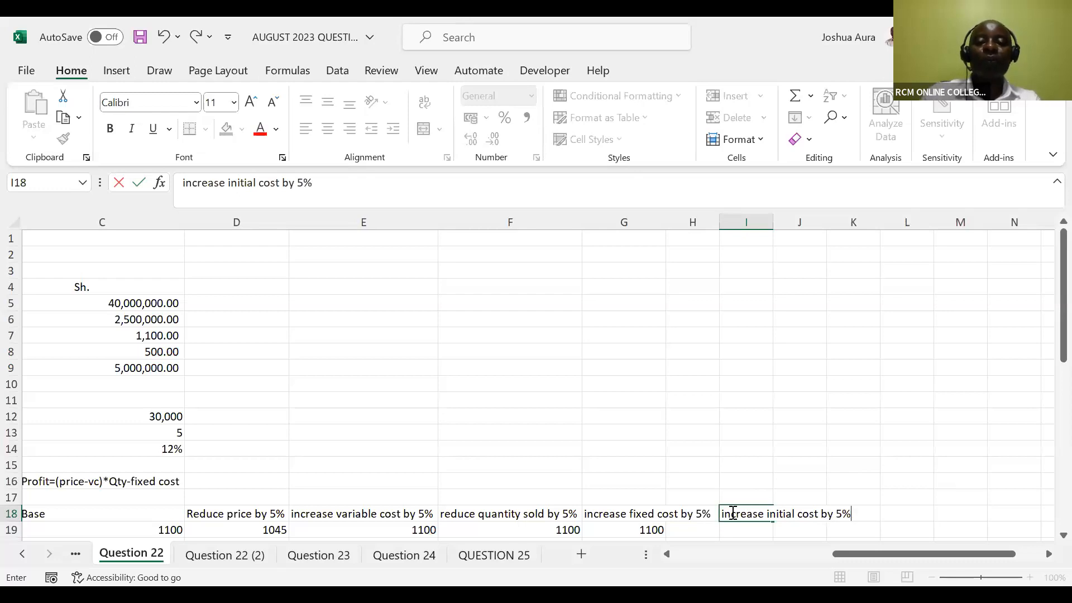
pyautogui.press('Return')
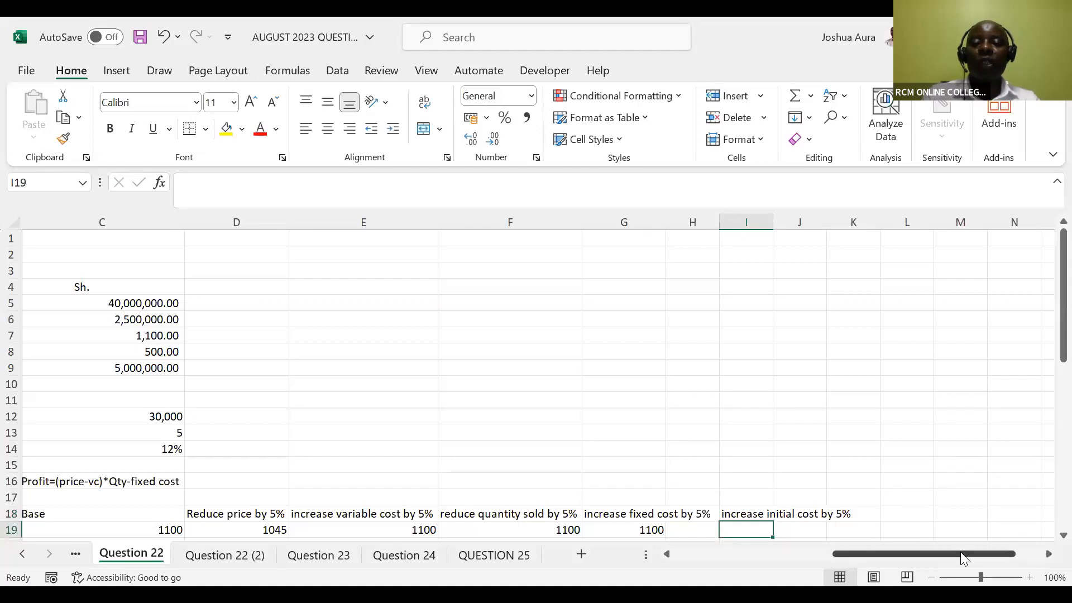
# Copy the base case figures C19:C25 into I19:I25, pasting formulas only
pyautogui.moveTo(960, 549); pyautogui.dragTo(824, 568)
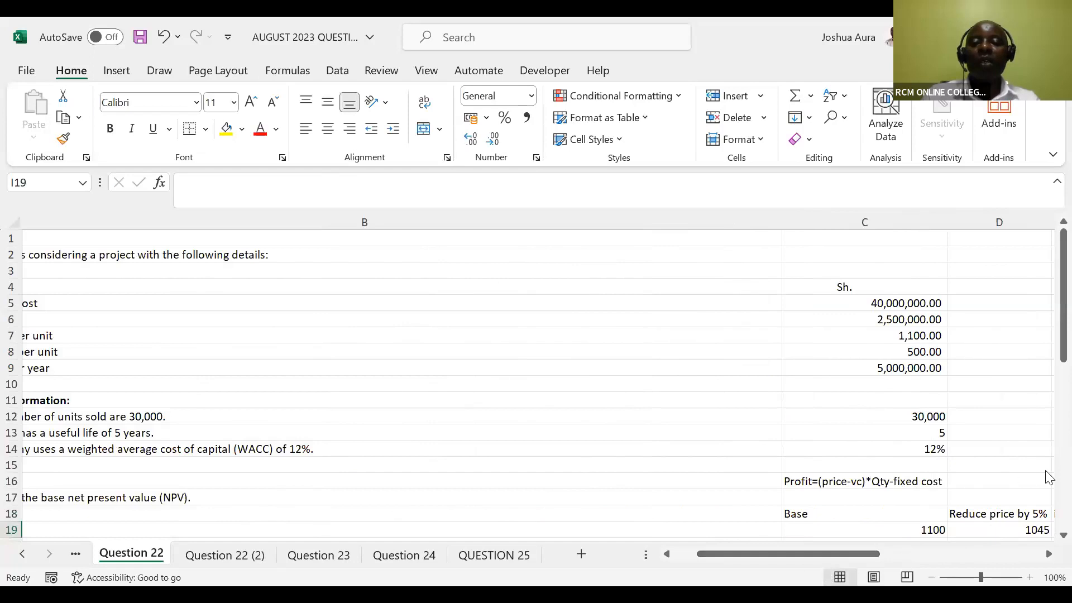
pyautogui.moveTo(1049, 359); pyautogui.dragTo(1049, 447)
pyautogui.click(931, 314)
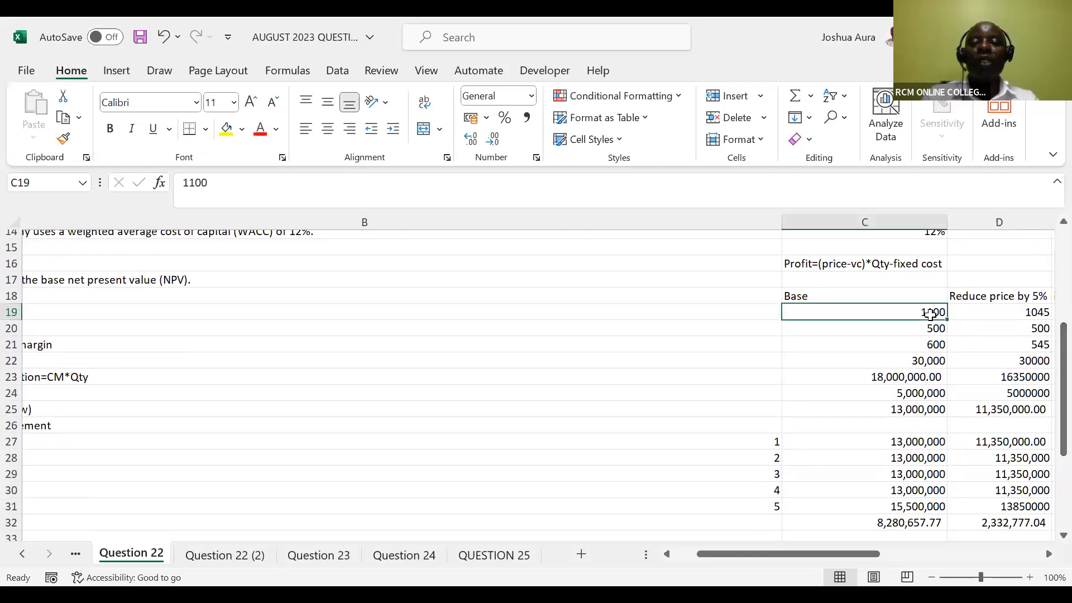
pyautogui.hotkey('ctrl', 'shift', 'Down')
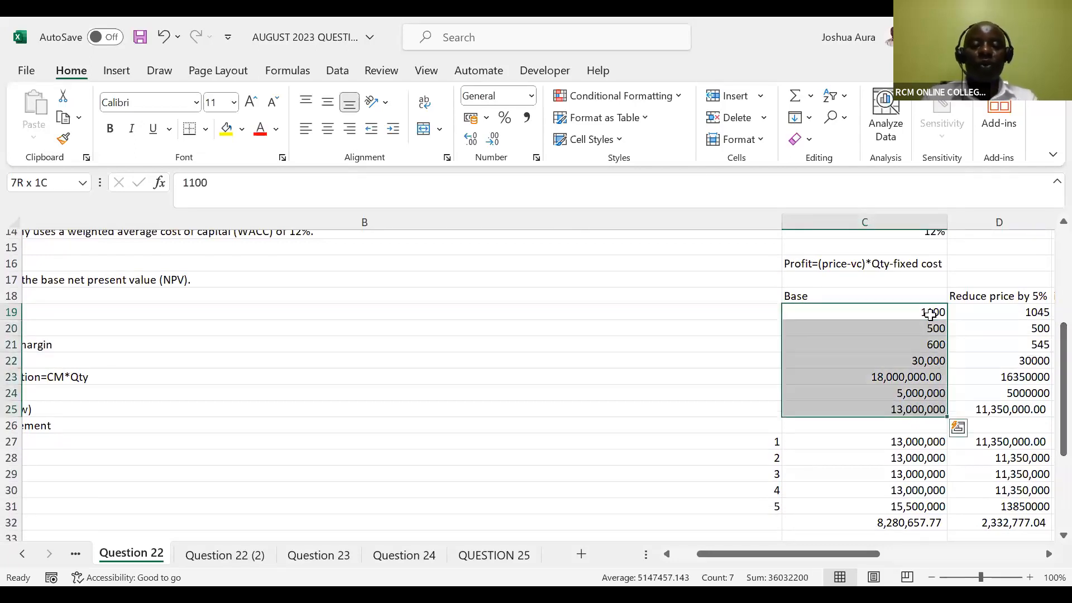
pyautogui.hotkey('ctrl', 'c')
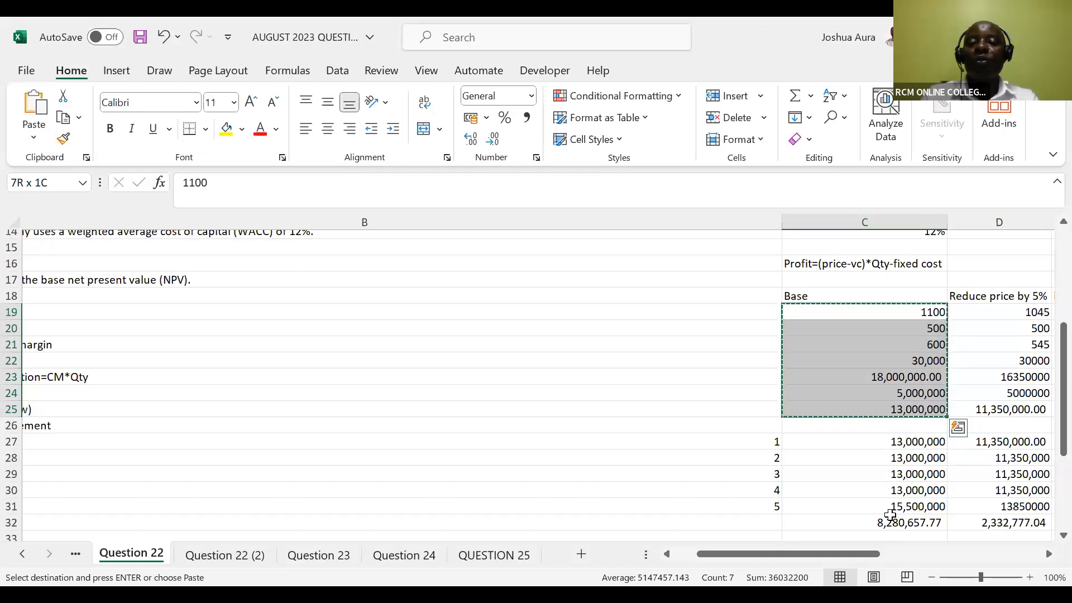
pyautogui.moveTo(867, 554); pyautogui.dragTo(995, 551)
pyautogui.click(811, 314)
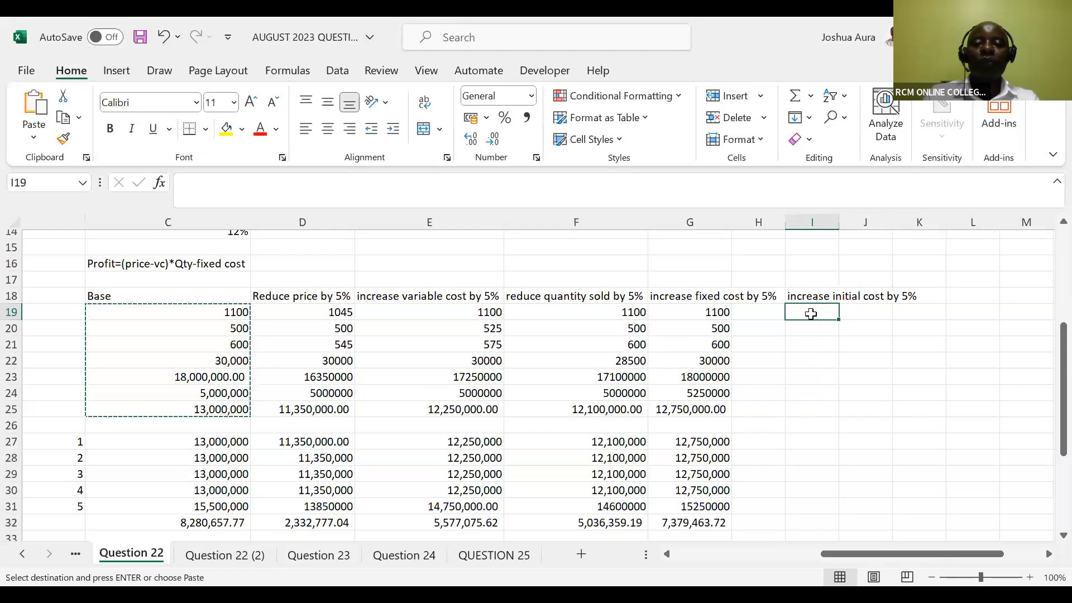
pyautogui.rightClick(811, 314)
pyautogui.click(903, 134)
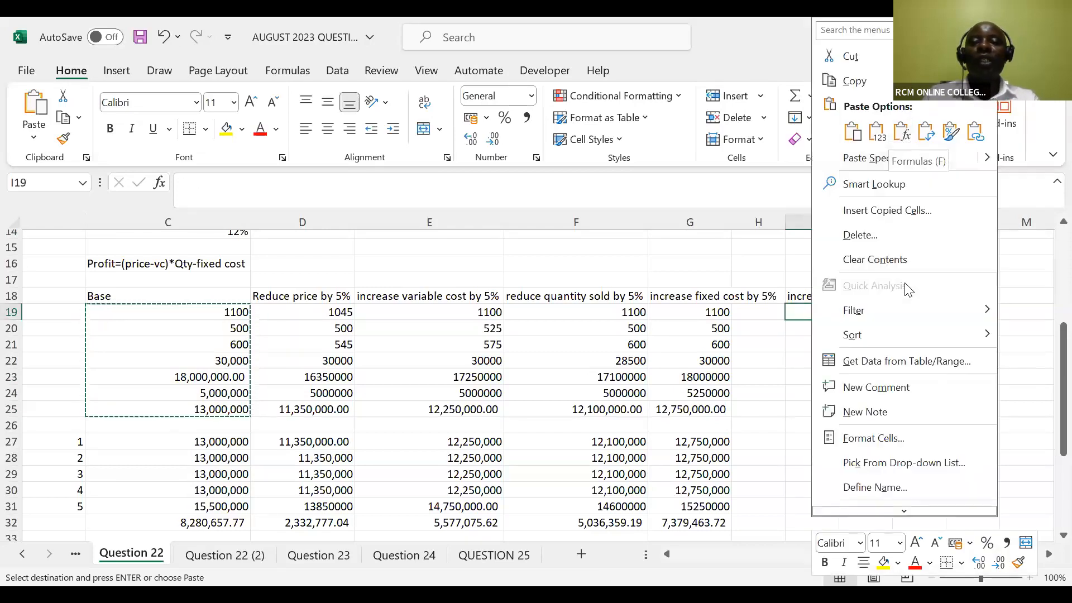
pyautogui.click(901, 134)
# Add the scenario heading "reduce scrap by 5%" in J18
pyautogui.click(863, 294)
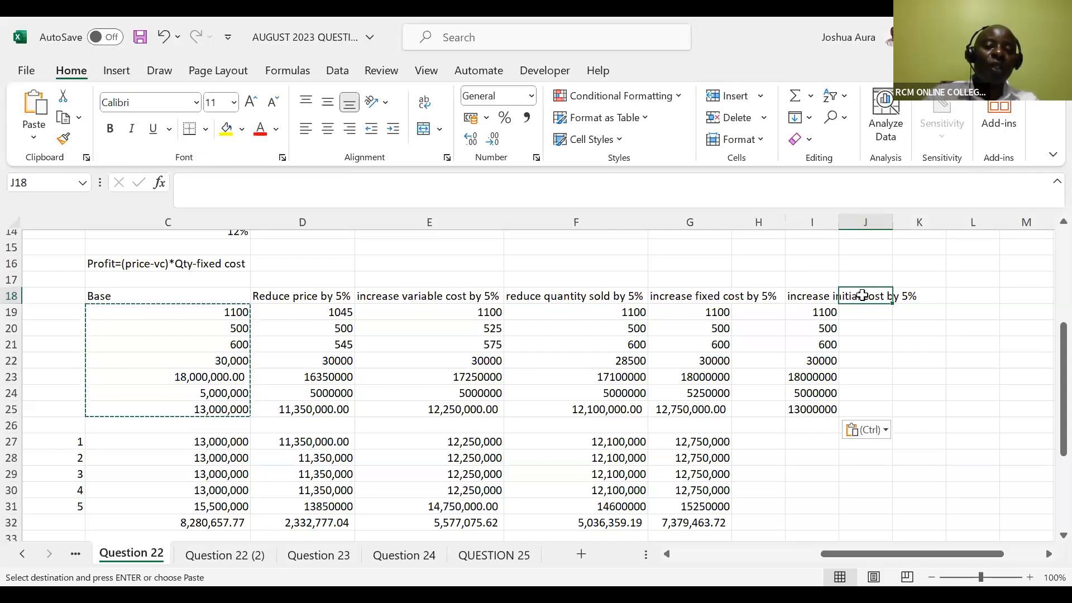
pyautogui.press('Escape')
pyautogui.write('reduce')
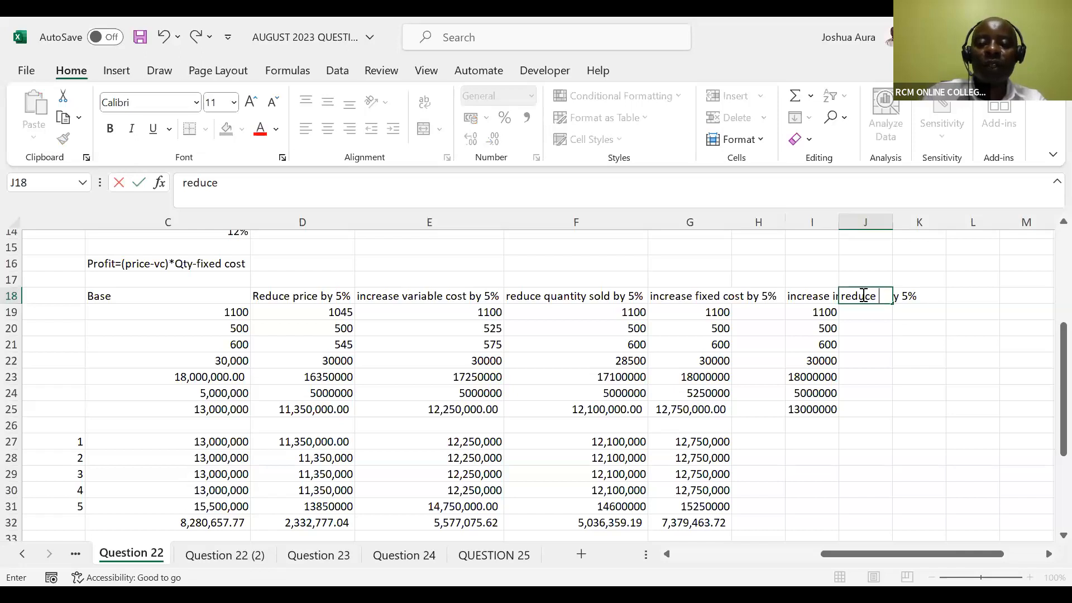
pyautogui.write(' sc')
pyautogui.write('ra')
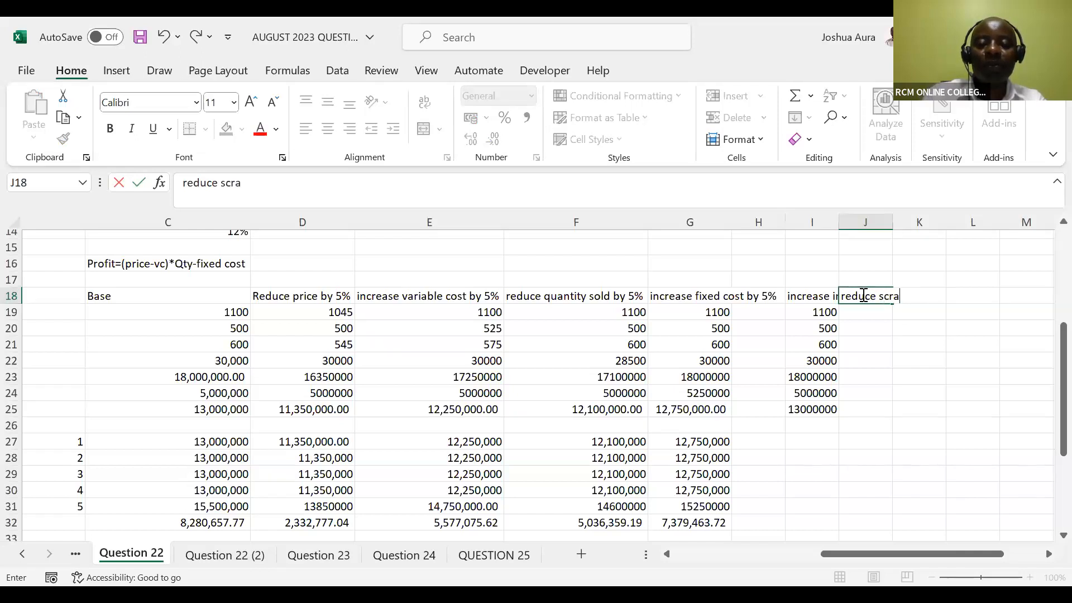
pyautogui.write('p by 5%')
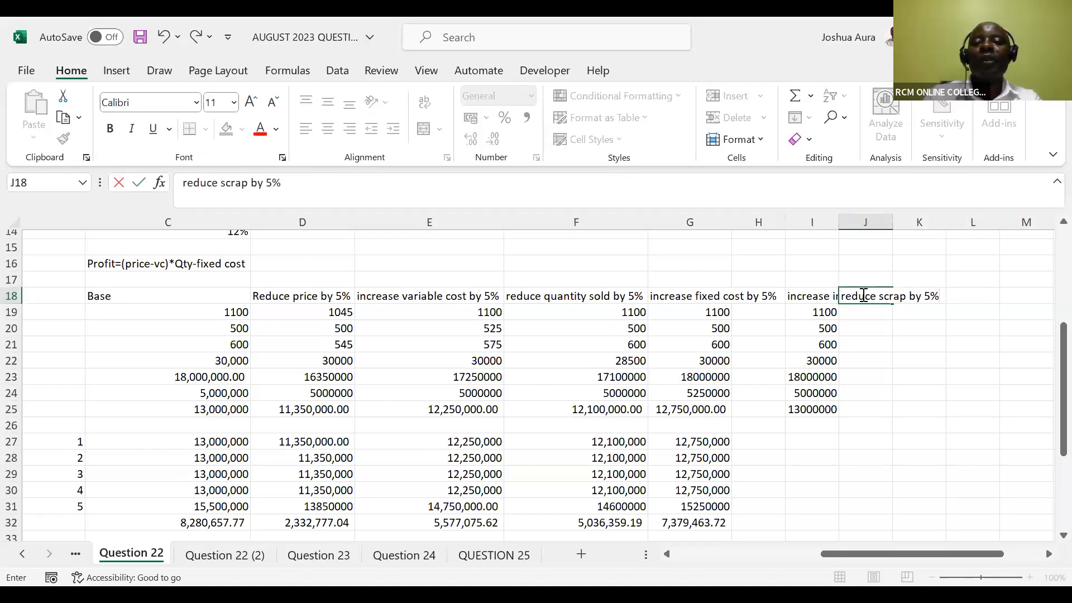
pyautogui.click(869, 310)
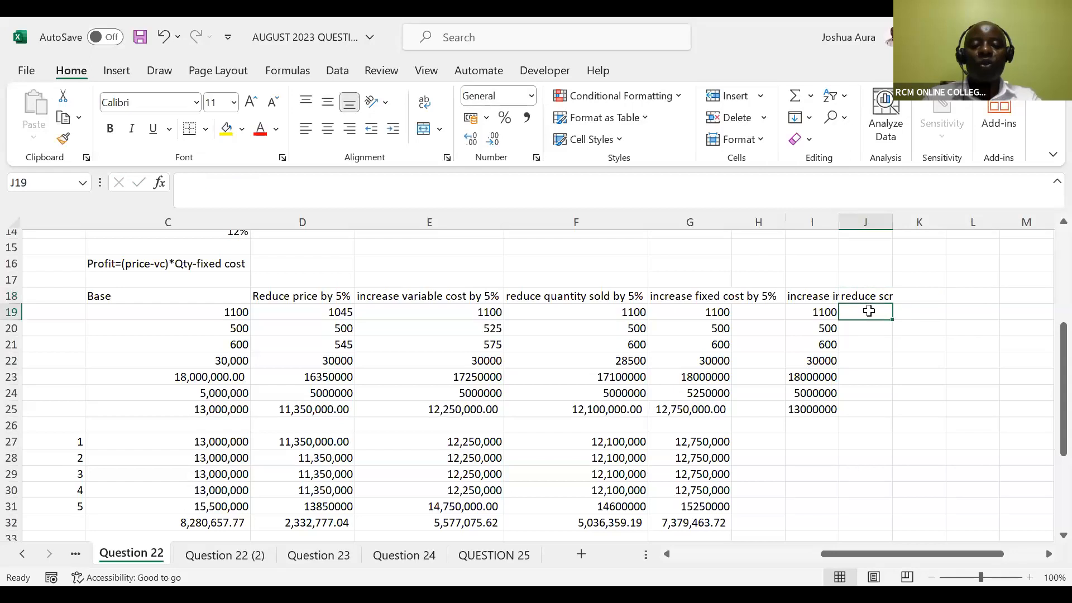
pyautogui.rightClick(869, 311)
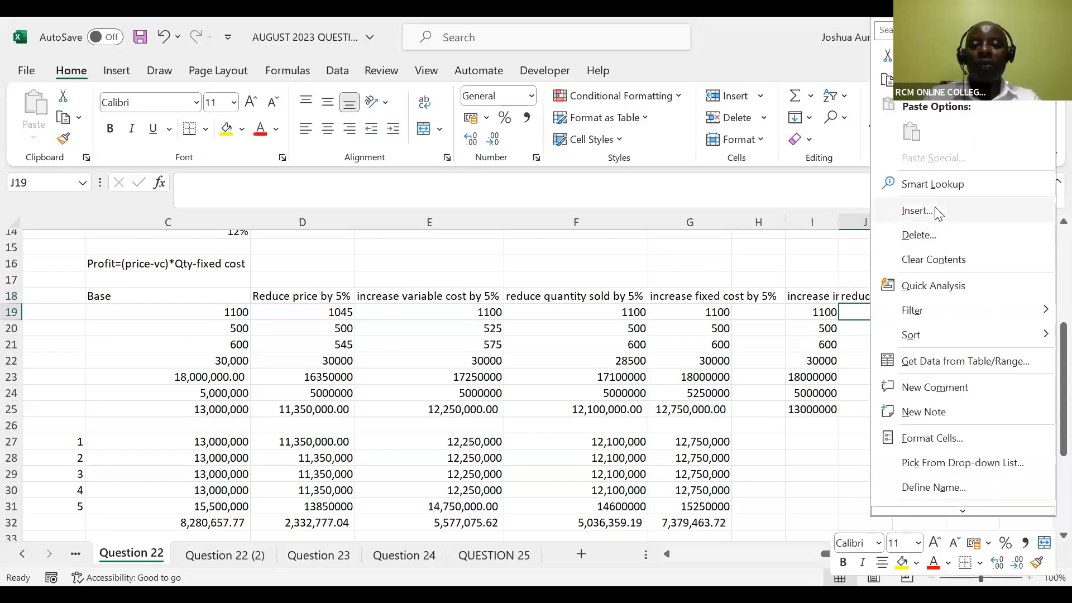
pyautogui.click(852, 304)
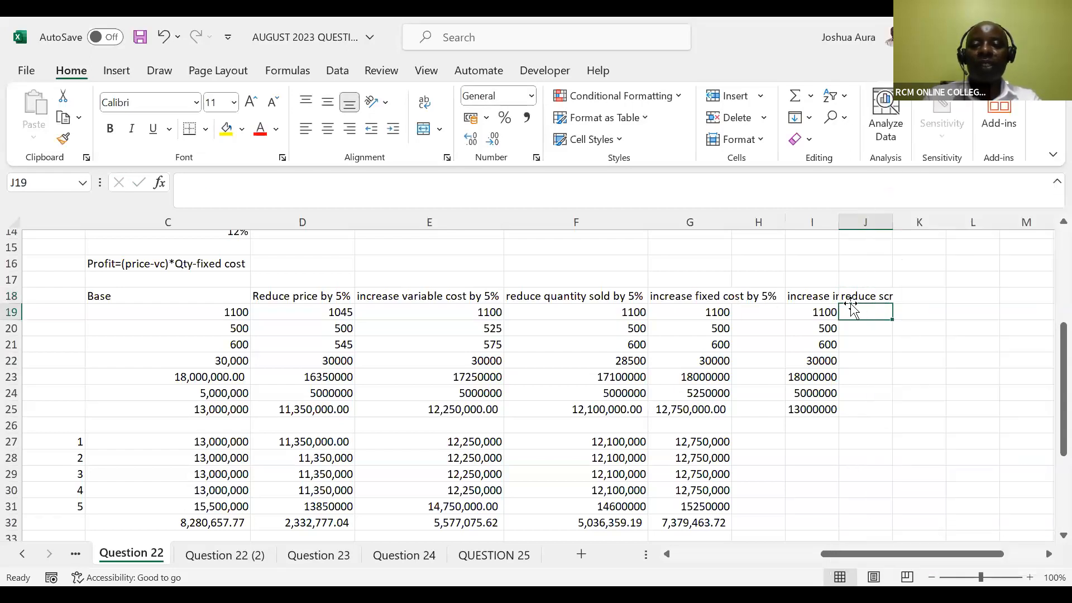
pyautogui.rightClick(852, 304)
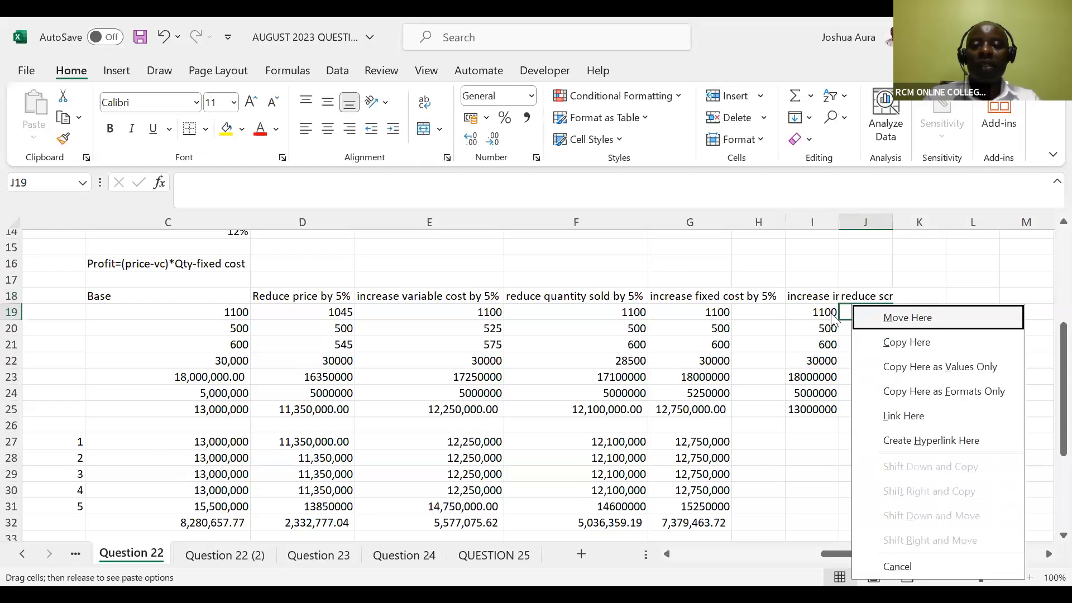
pyautogui.press('Escape')
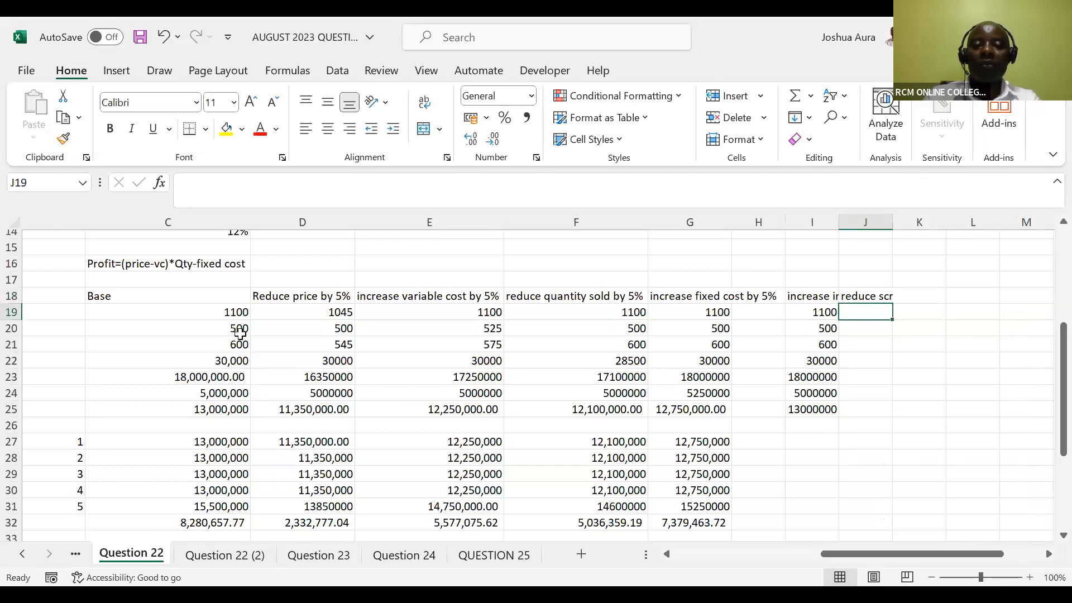
# Copy the base case figures C19:C25 into J19:J25, pasting formulas only
pyautogui.click(231, 310)
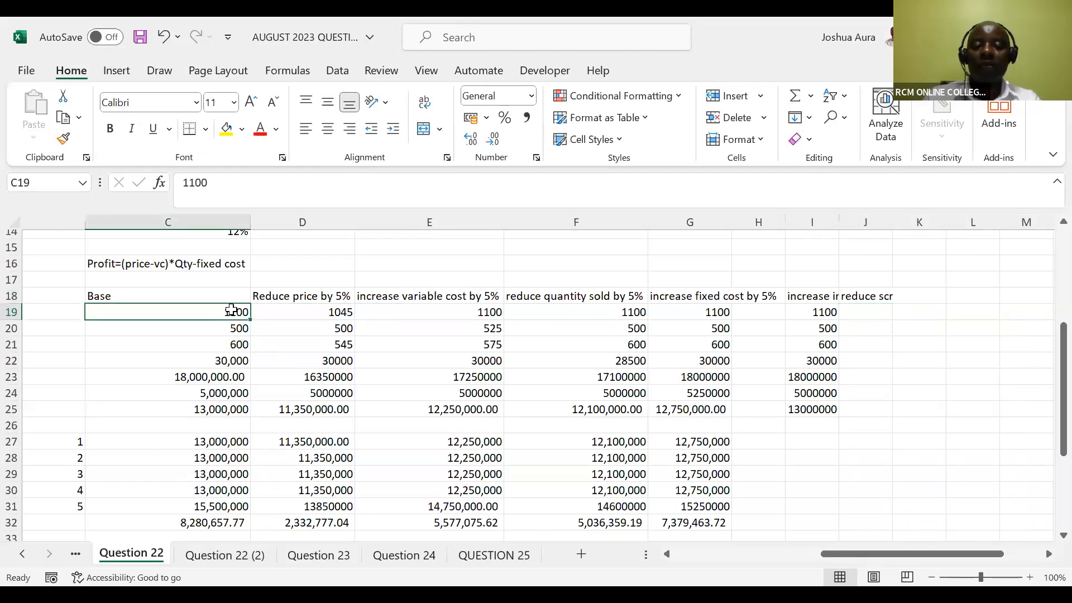
pyautogui.hotkey('ctrl', 'shift', 'Down')
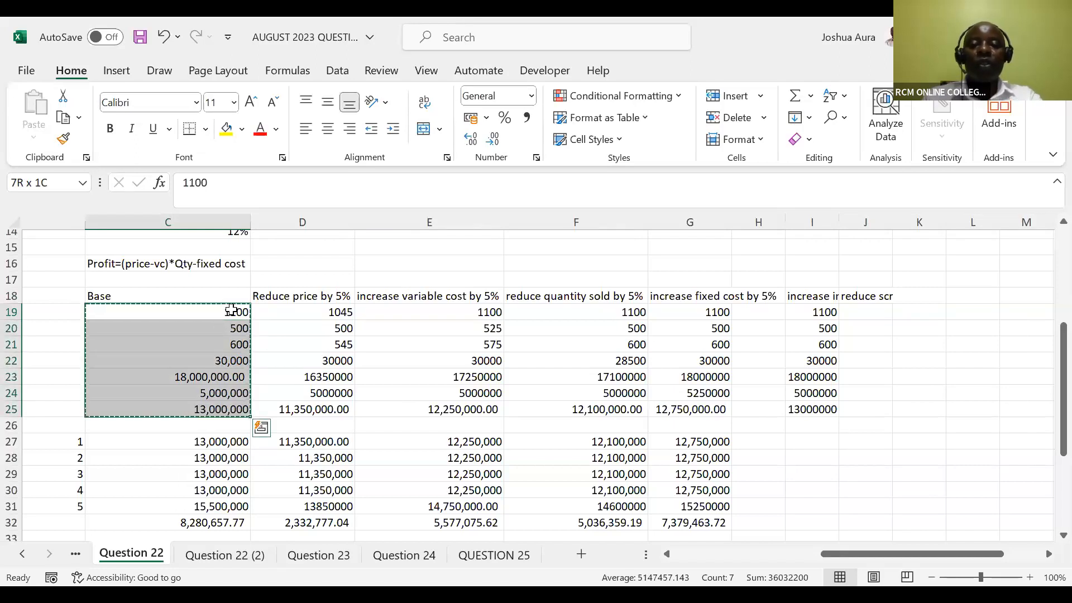
pyautogui.hotkey('ctrl', 'c')
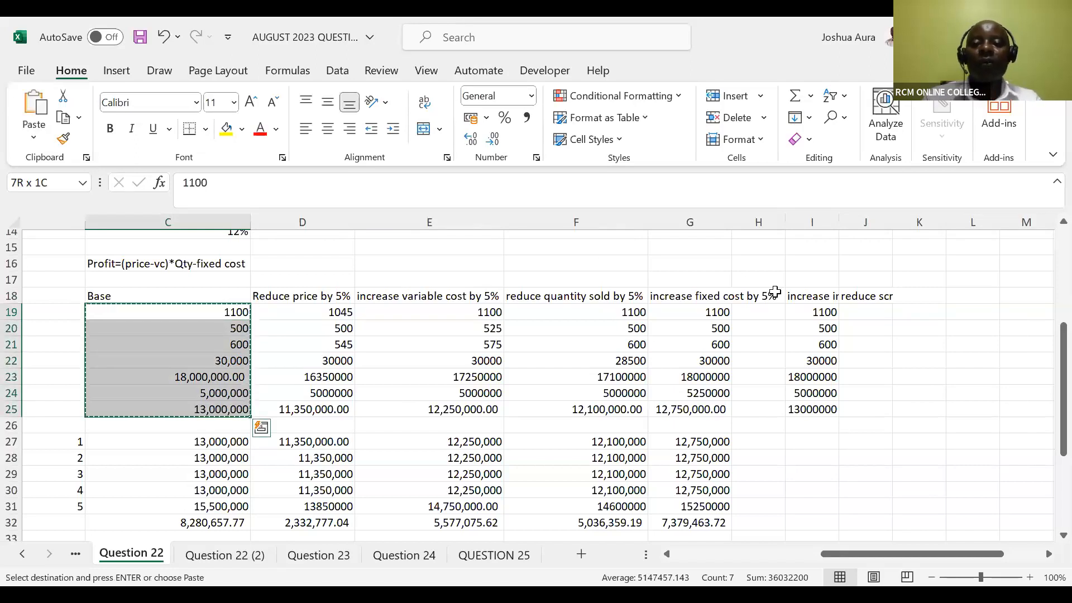
pyautogui.click(858, 311)
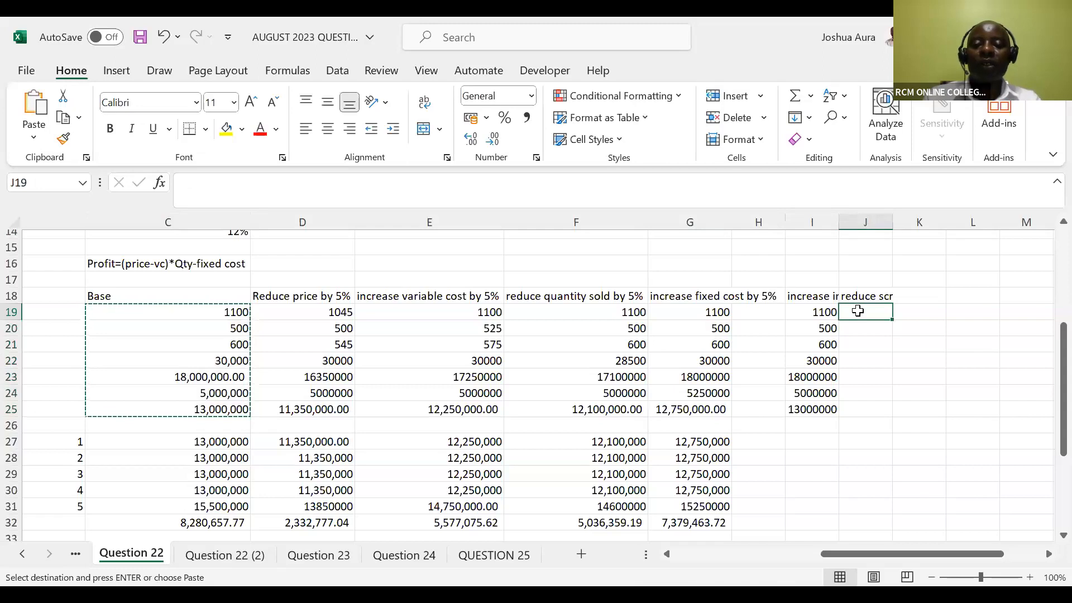
pyautogui.rightClick(858, 311)
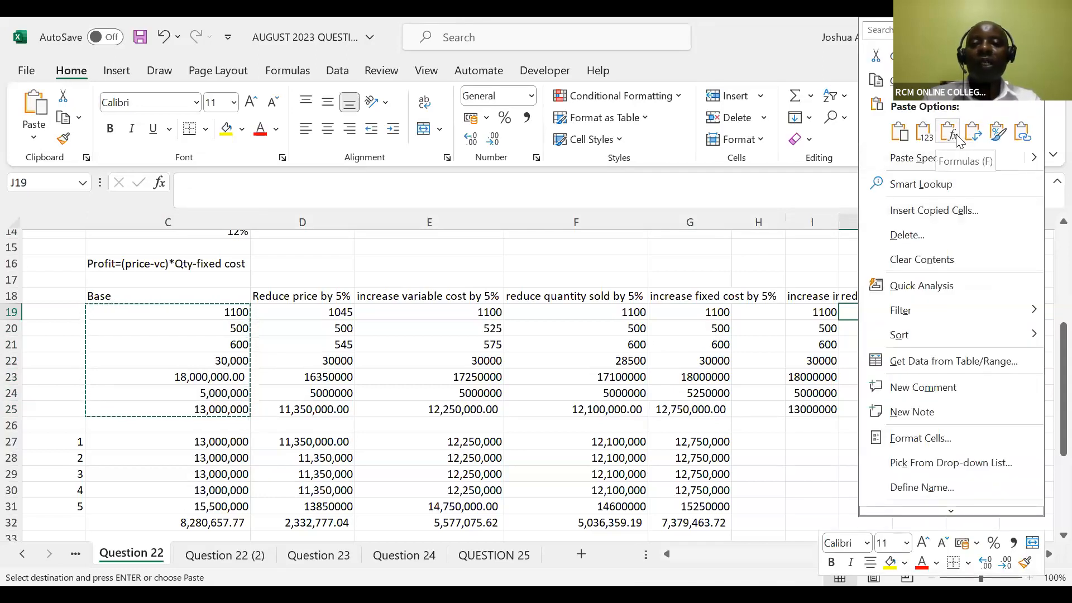
pyautogui.click(956, 135)
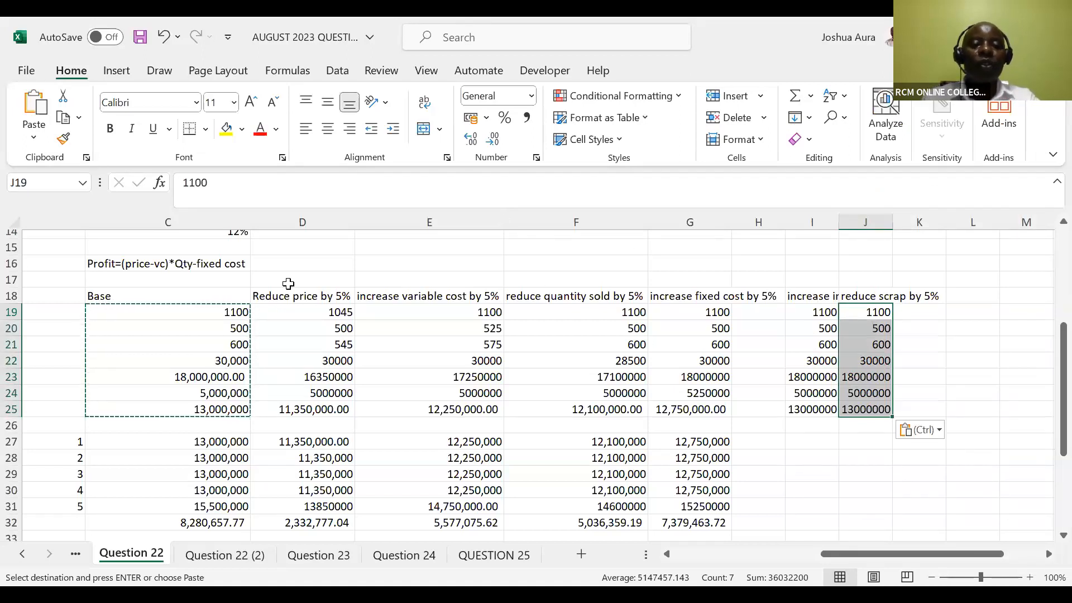
# Autofit all column widths on the sheet so the new scenario headings in I18 and J18 fit
pyautogui.hotkey('shift', 'Left')
pyautogui.hotkey('shift', 'Up')
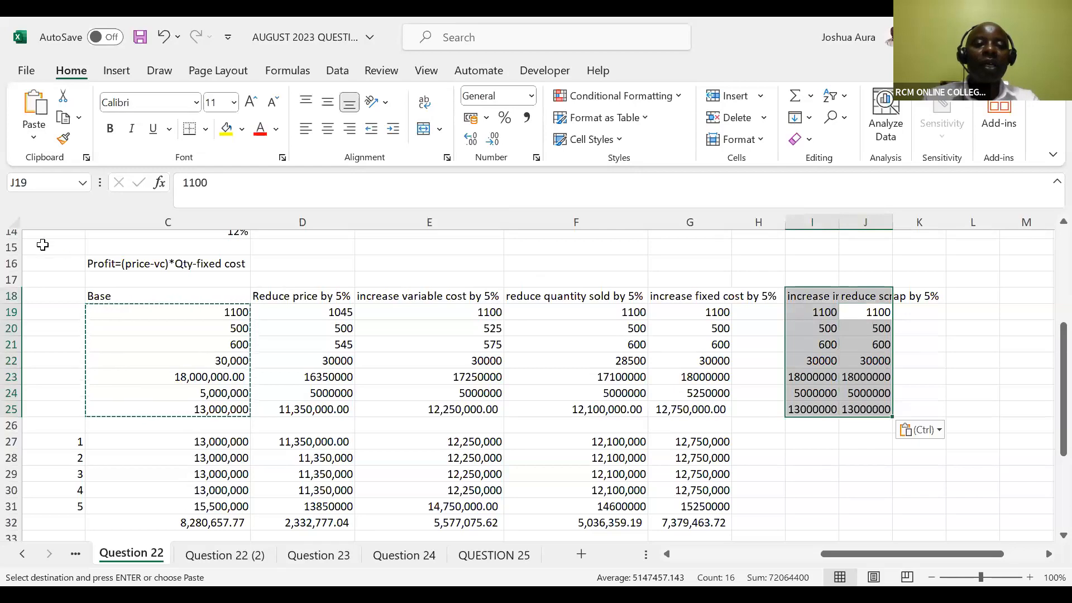
pyautogui.click(15, 222)
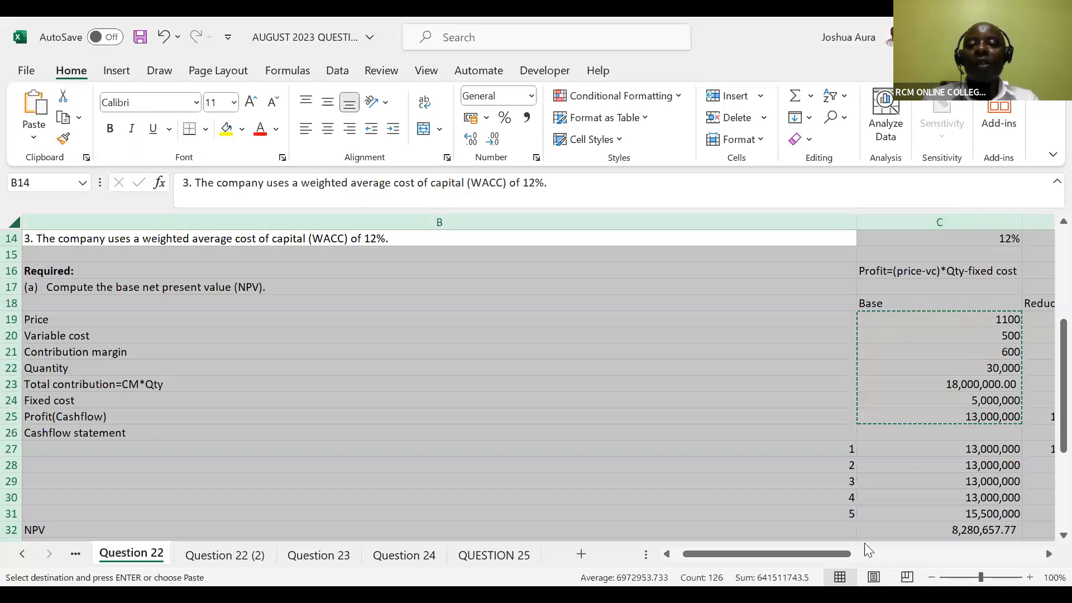
pyautogui.moveTo(839, 554); pyautogui.dragTo(1001, 550)
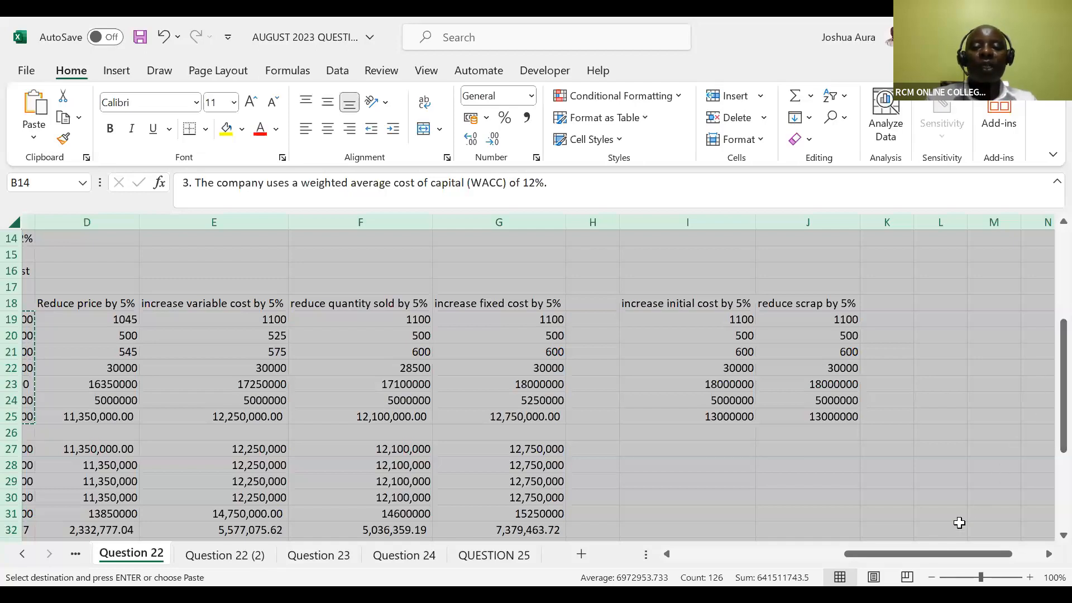
# Add the label "New initial cost" in D5, beside the 40,000,000 initial cost
pyautogui.moveTo(916, 554); pyautogui.dragTo(824, 554)
pyautogui.moveTo(1050, 455); pyautogui.dragTo(1045, 328)
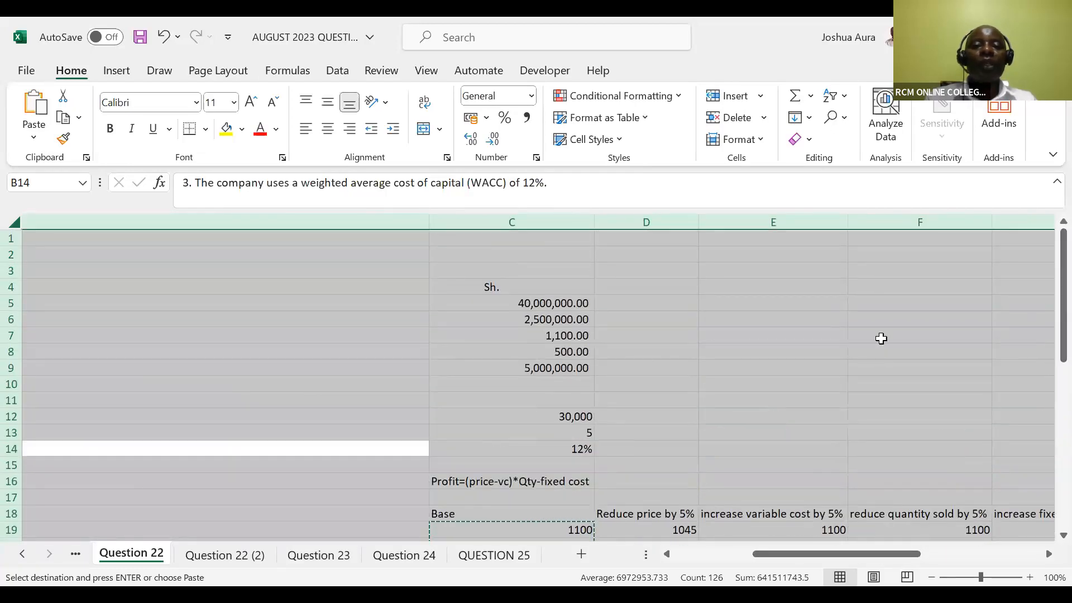
pyautogui.click(633, 304)
pyautogui.press('Escape')
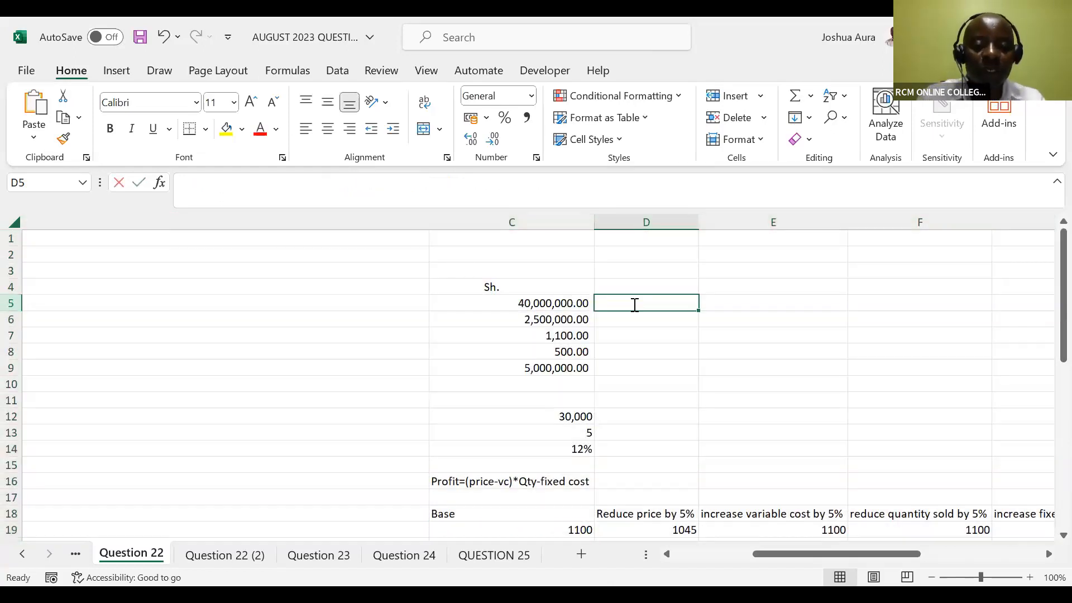
pyautogui.write('New ini')
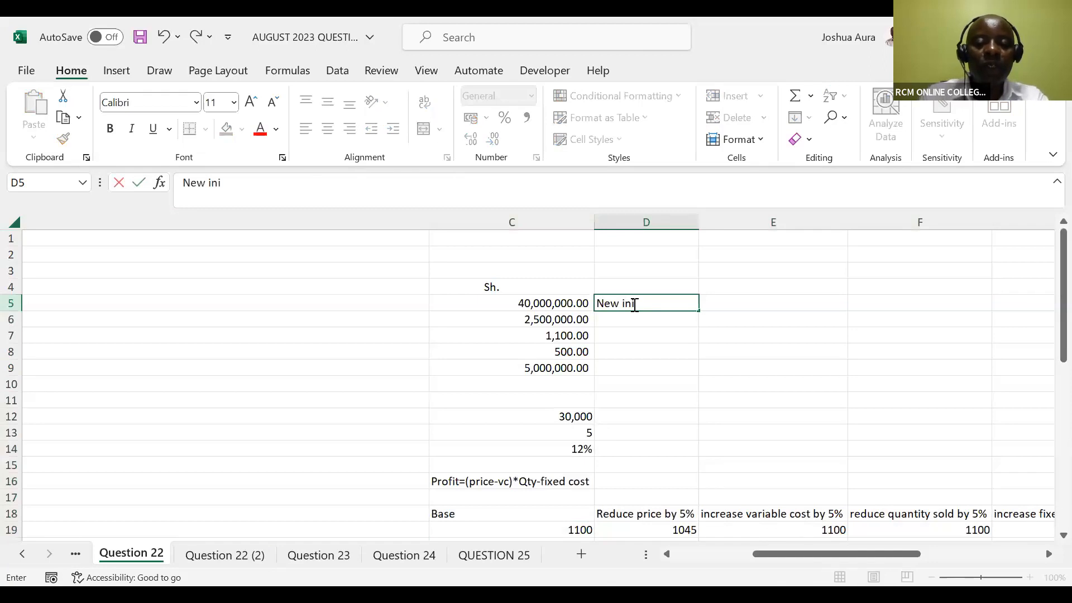
pyautogui.write('tial cost')
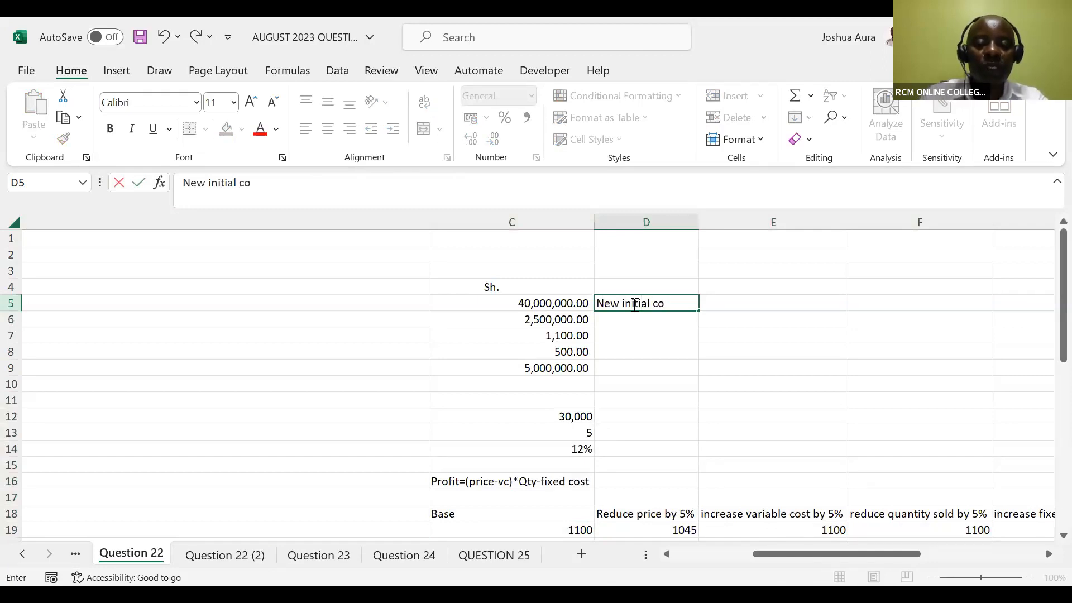
# Calculate the initial cost increased by 5% in E5 with the formula =C5*1.05
pyautogui.click(713, 300)
pyautogui.write('=')
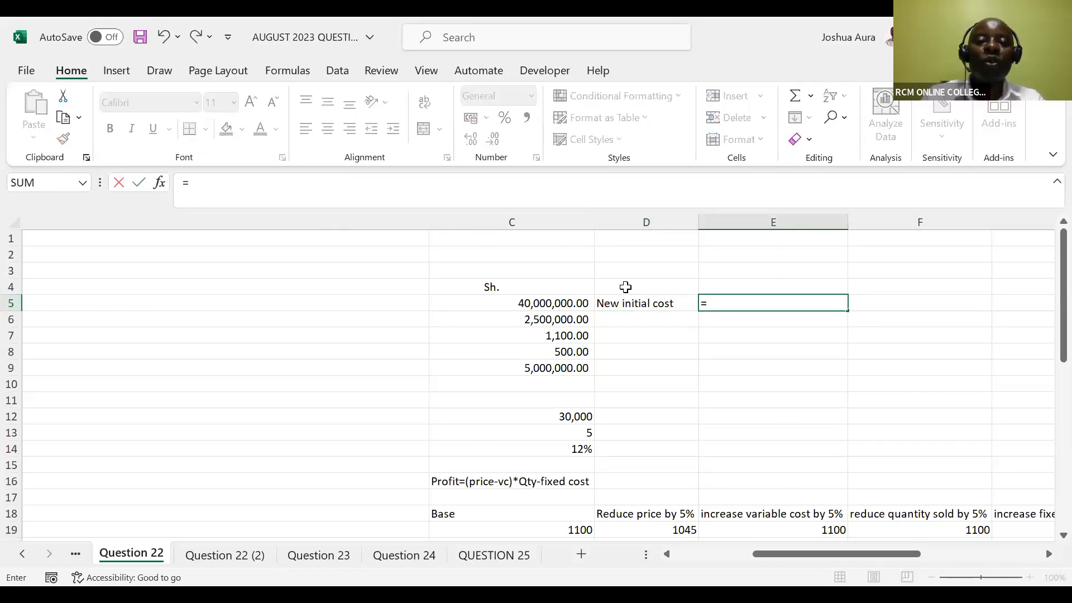
pyautogui.click(553, 303)
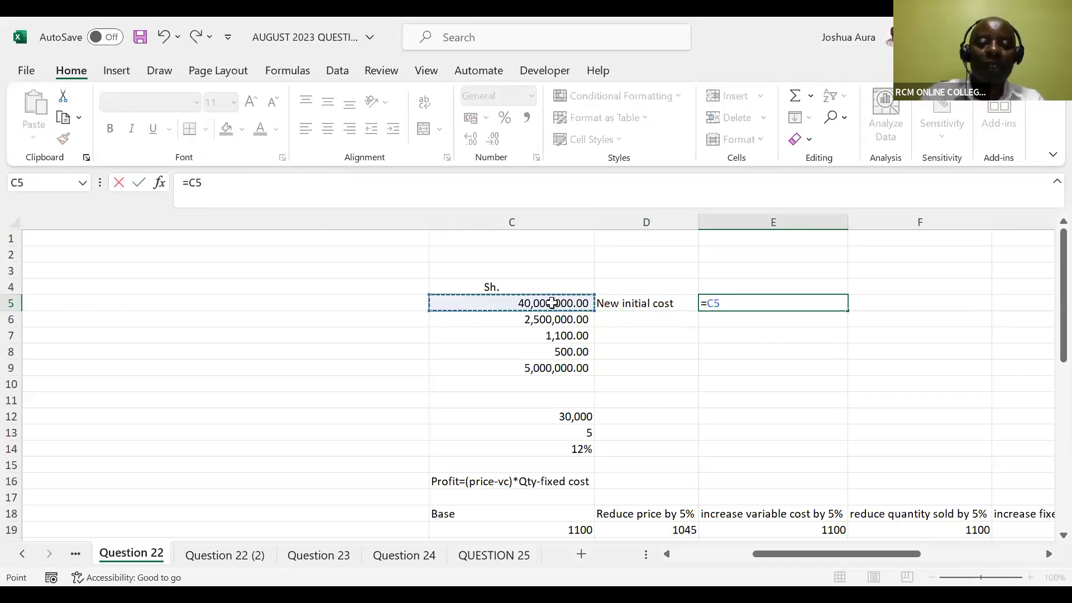
pyautogui.write('*1')
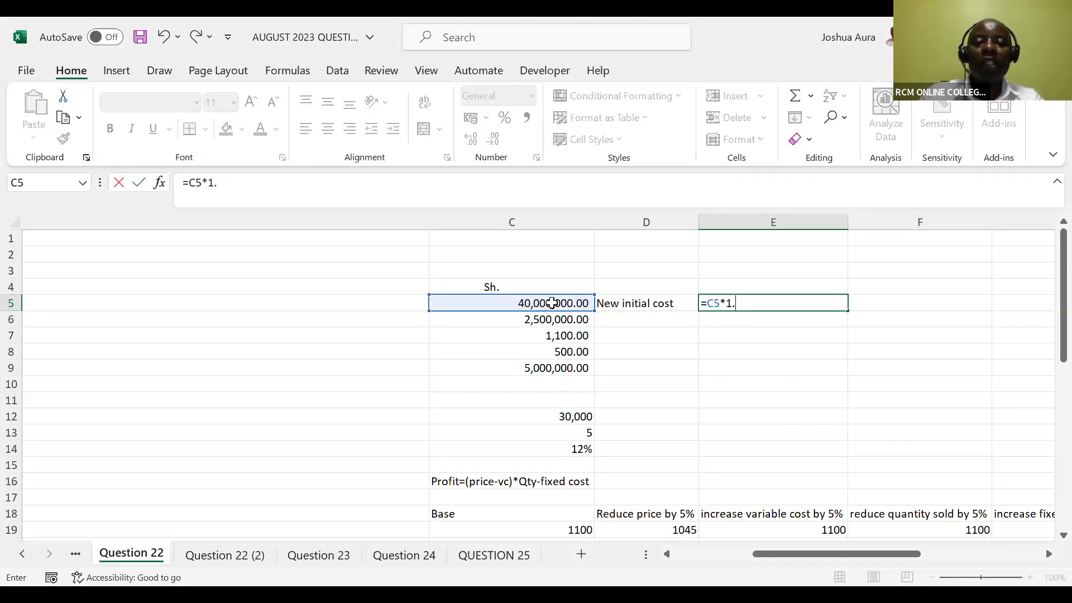
pyautogui.write('.05')
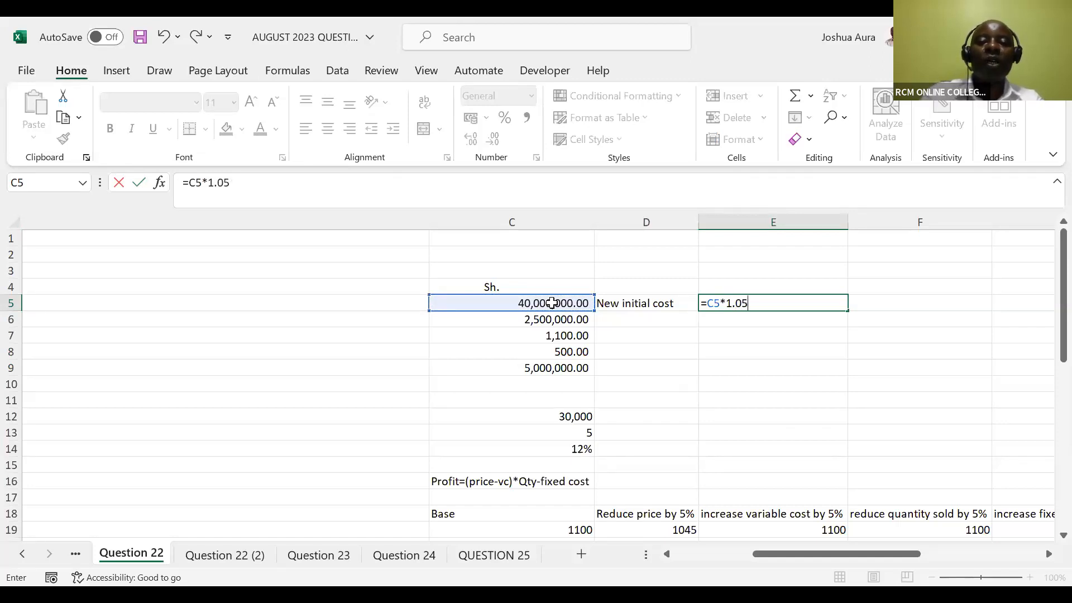
pyautogui.press('Return')
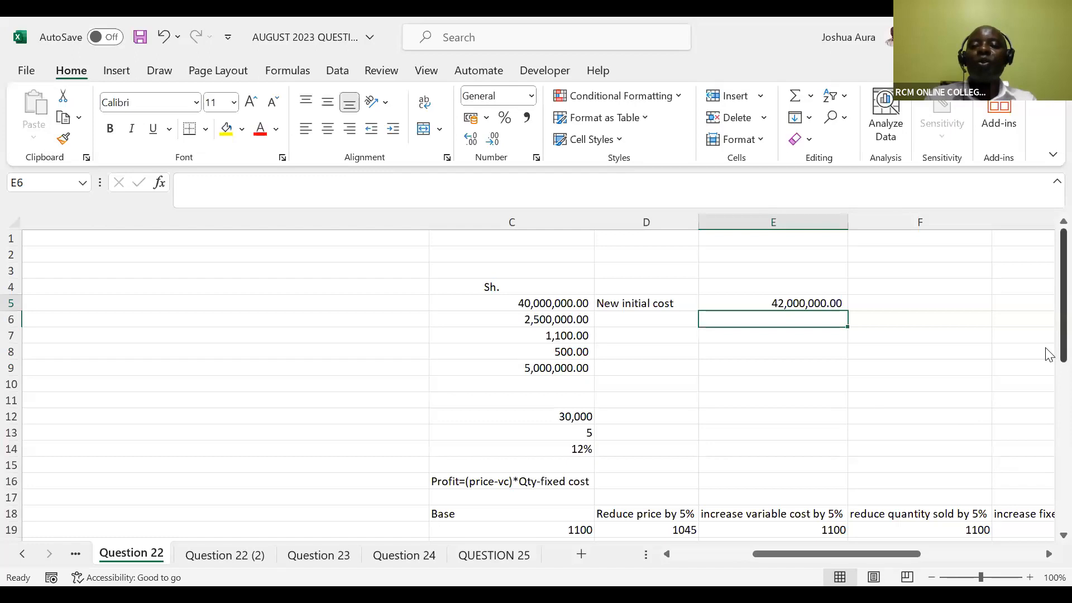
# Apply the comma number style to the annual profit in I25 of the increased initial cost scenario
pyautogui.moveTo(1048, 355); pyautogui.dragTo(1048, 491)
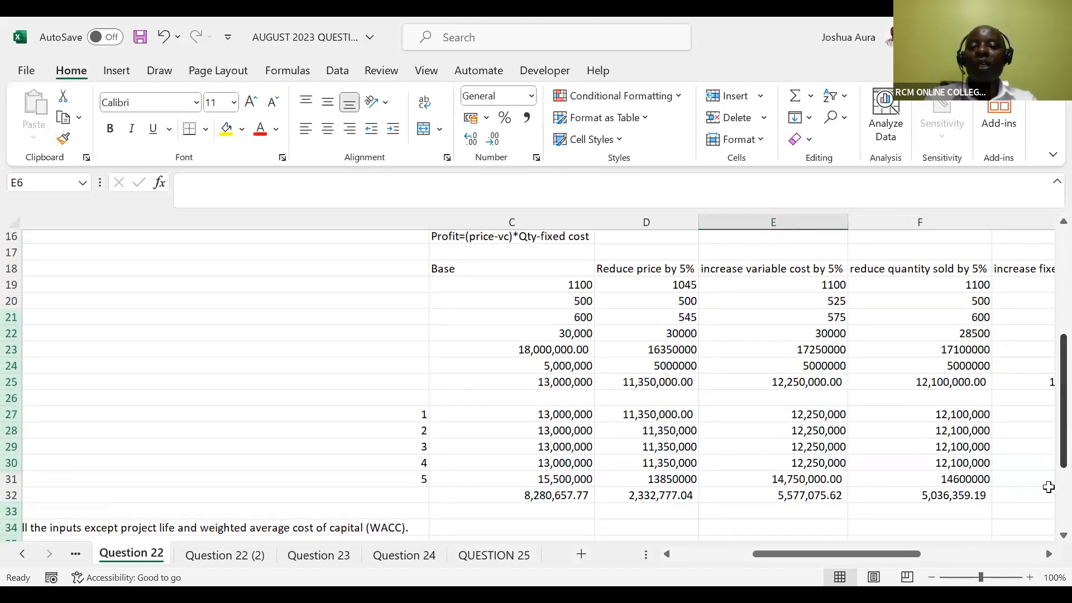
pyautogui.moveTo(913, 552); pyautogui.dragTo(957, 552)
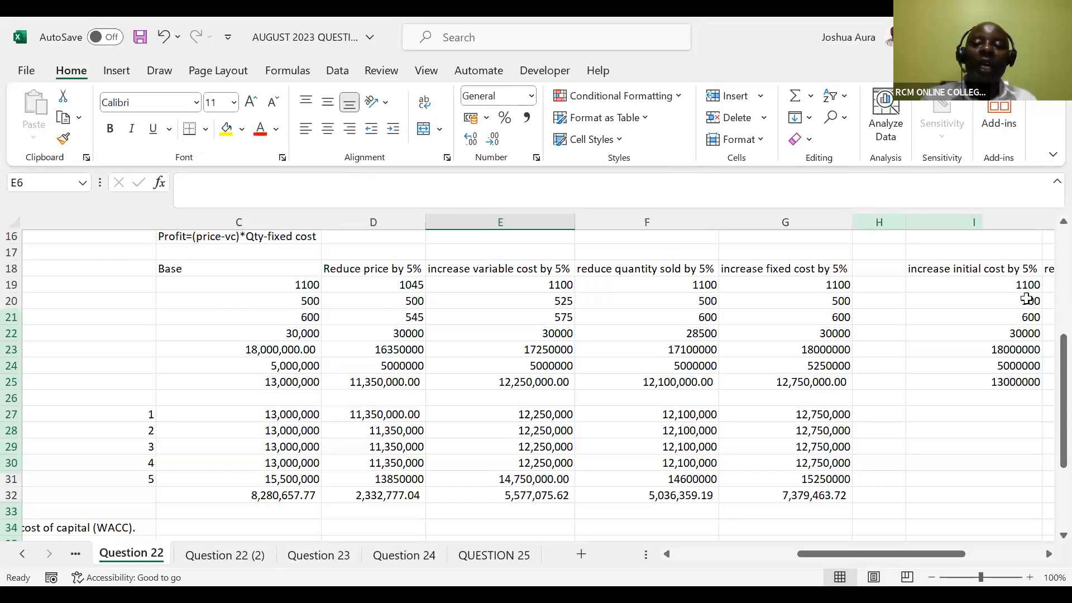
pyautogui.click(1004, 384)
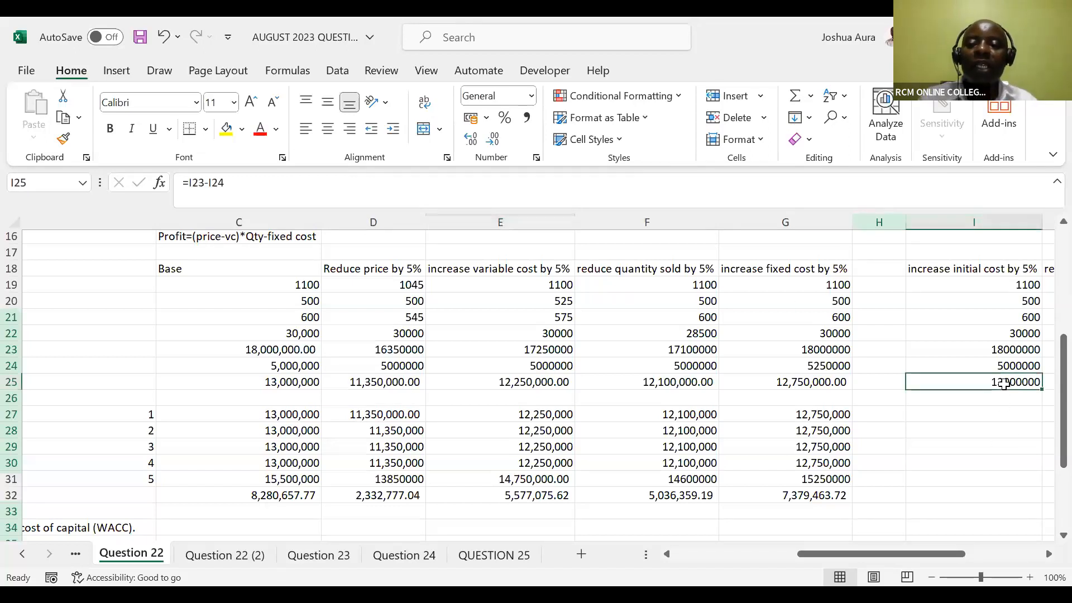
pyautogui.click(525, 119)
# Enter 13,000,000 as the cash flow for each of years 1 to 4 in I27:I30
pyautogui.click(943, 416)
pyautogui.write('13,000')
pyautogui.write('000')
pyautogui.press('Return')
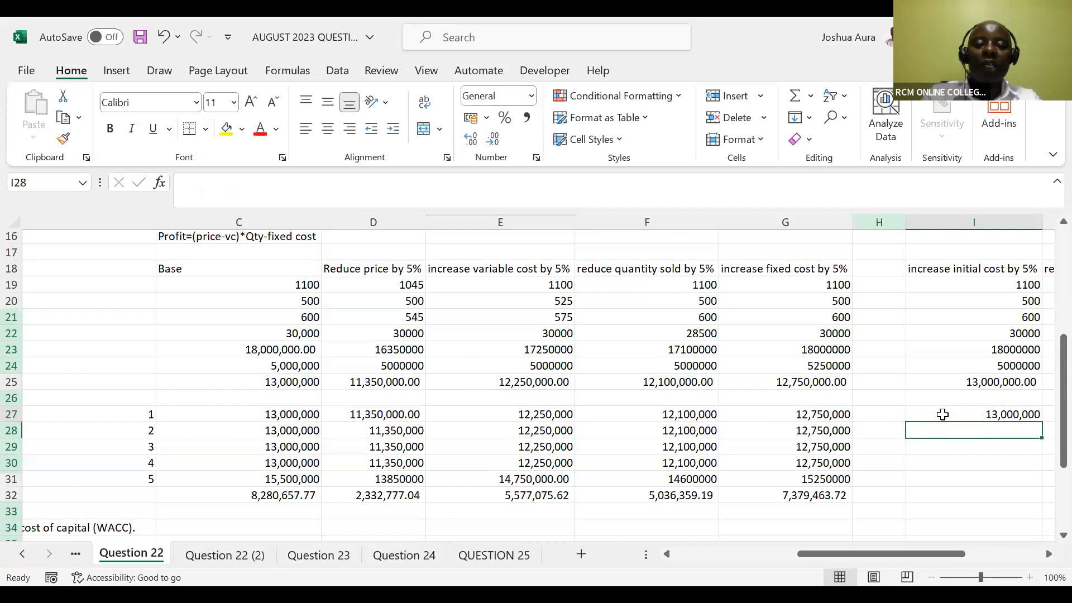
pyautogui.write('13,000000')
pyautogui.press('Return')
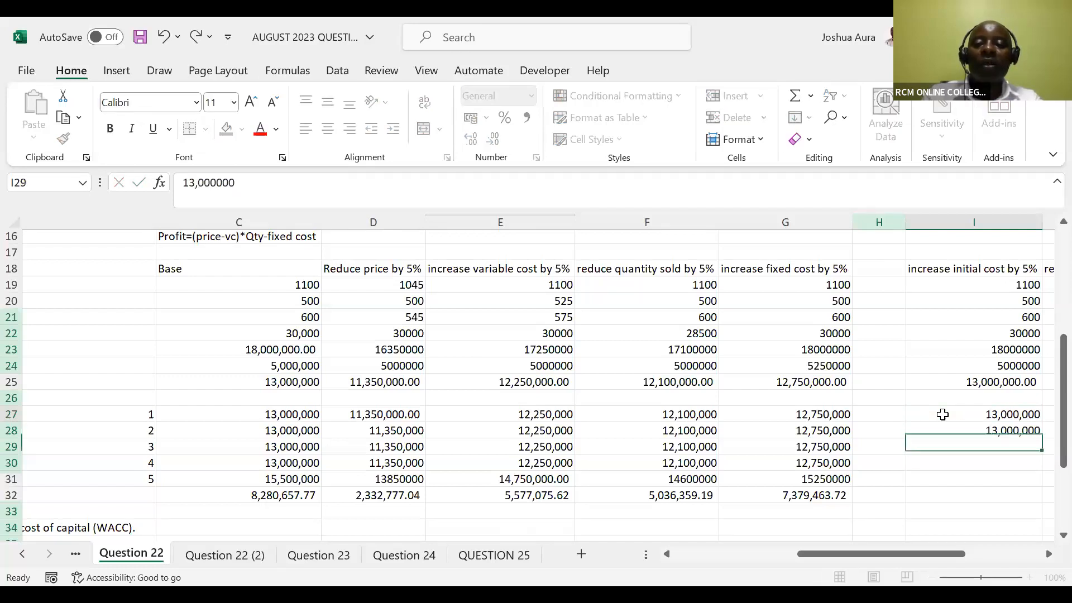
pyautogui.write('13')
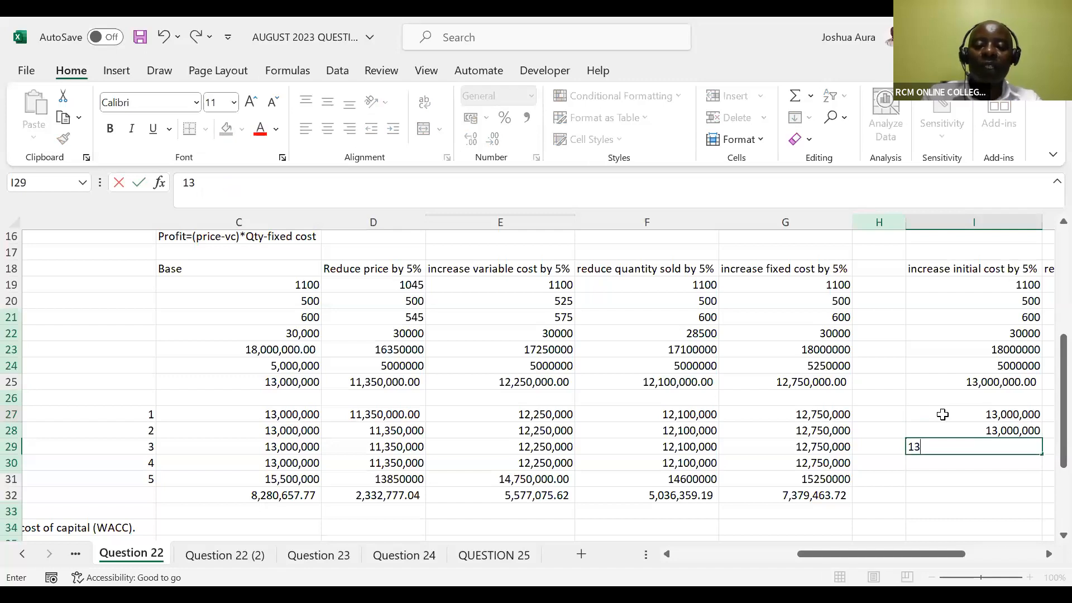
pyautogui.write(',000000')
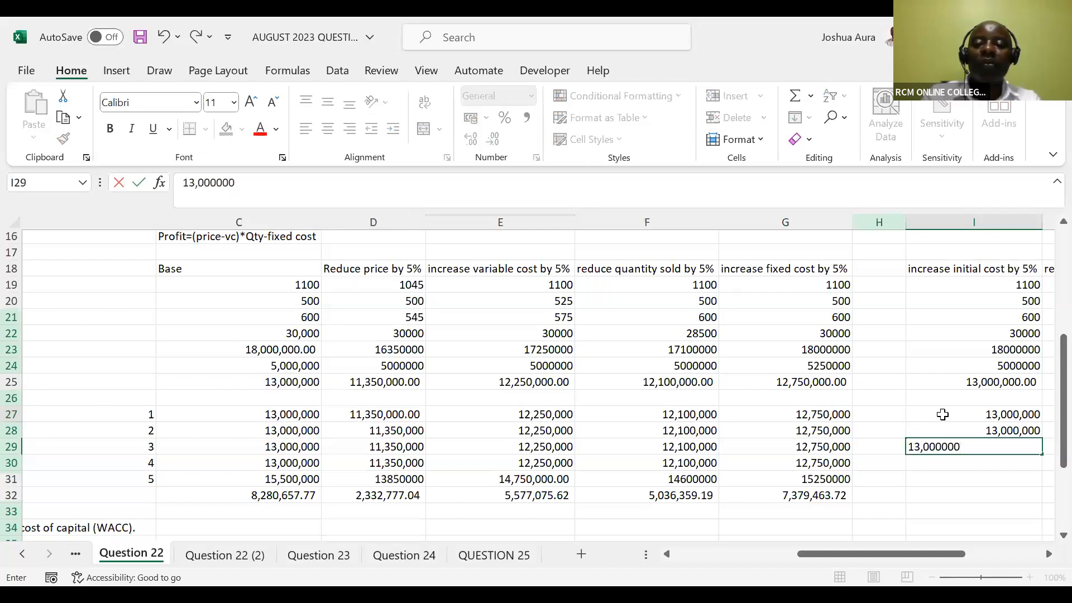
pyautogui.press('Return')
pyautogui.write('13')
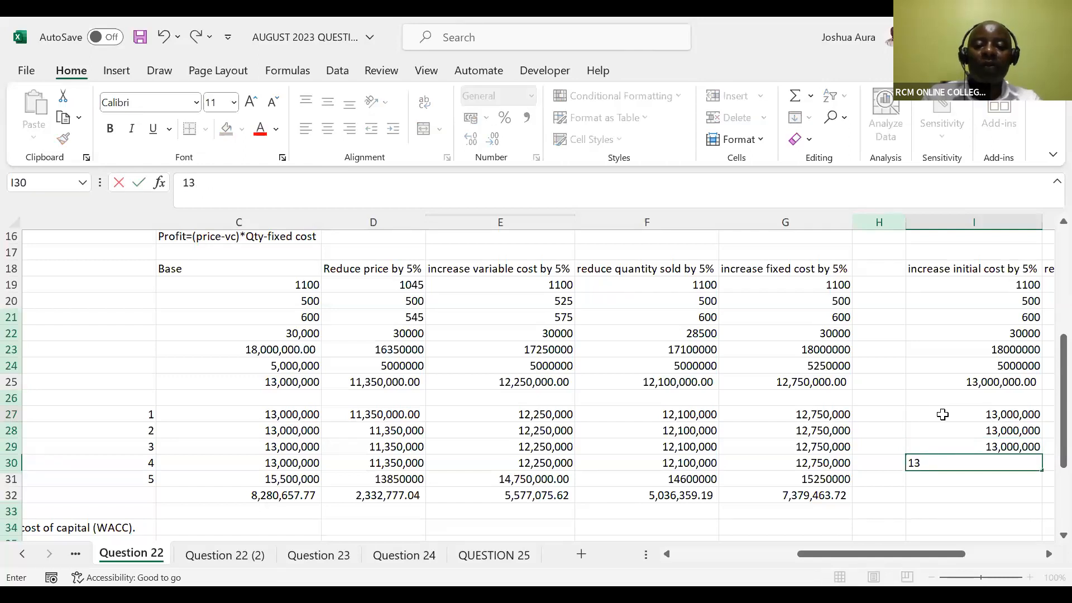
pyautogui.write(',000,000')
pyautogui.press('Return')
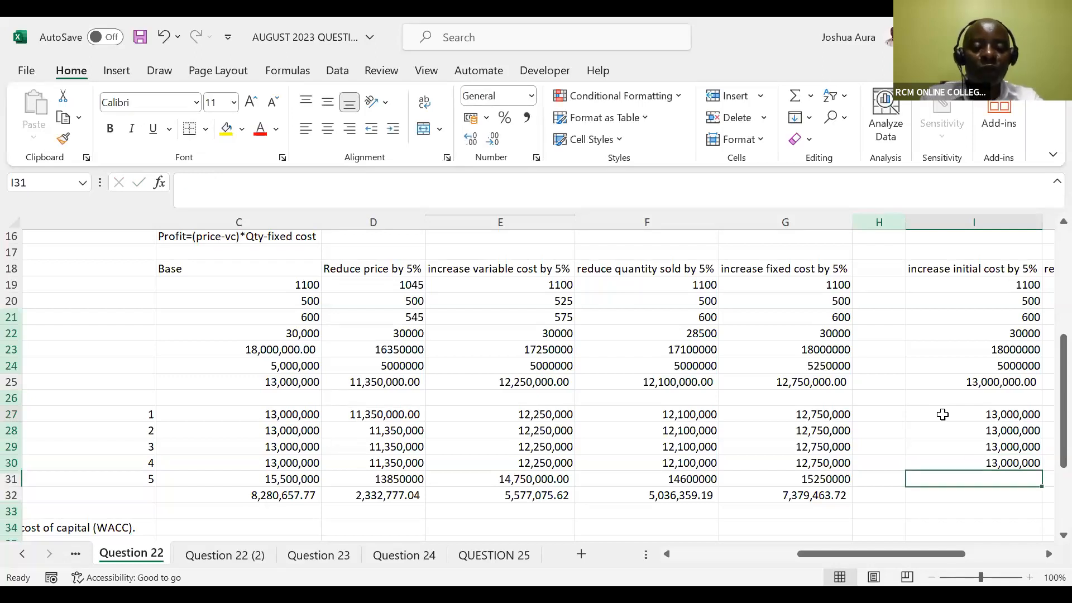
# Enter the year 5 cash flow including scrap value in I31 as =13000000+2500000, accepting the formula correction
pyautogui.write('1')
pyautogui.press('BackSpace')
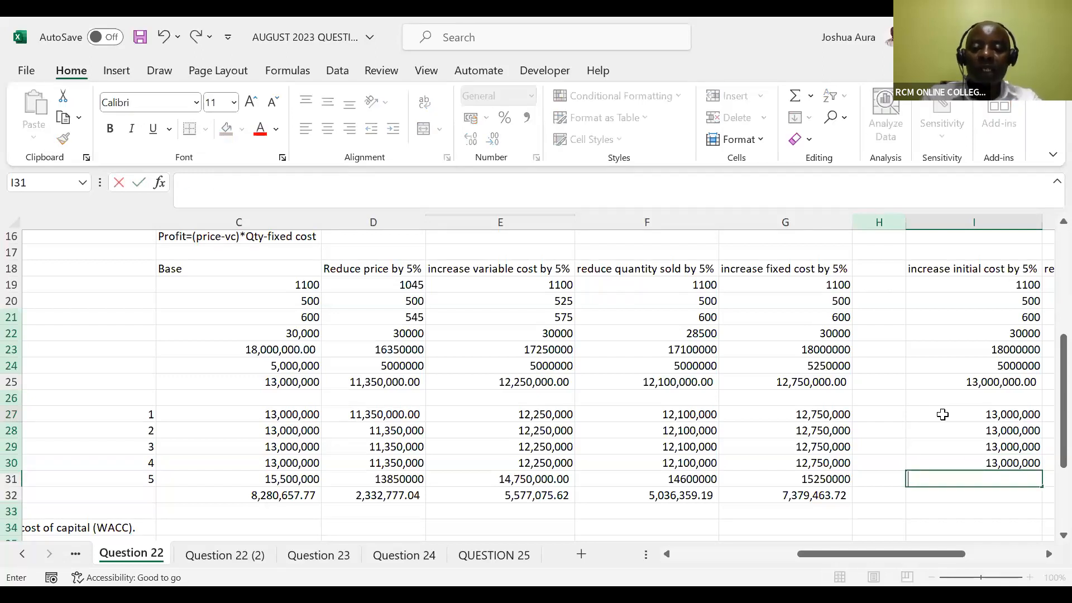
pyautogui.write('=13')
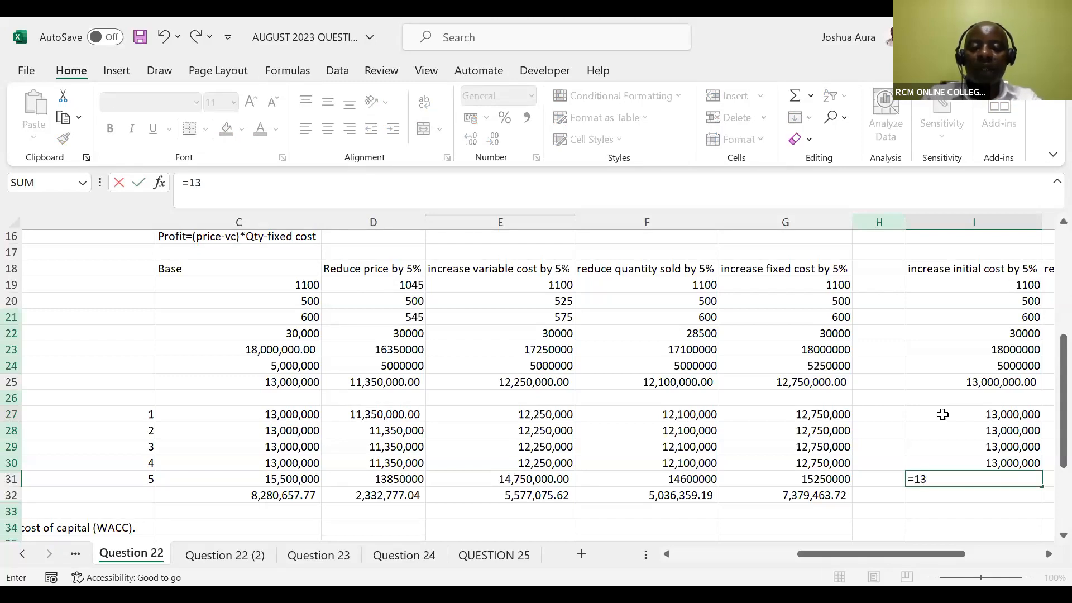
pyautogui.write('000,000')
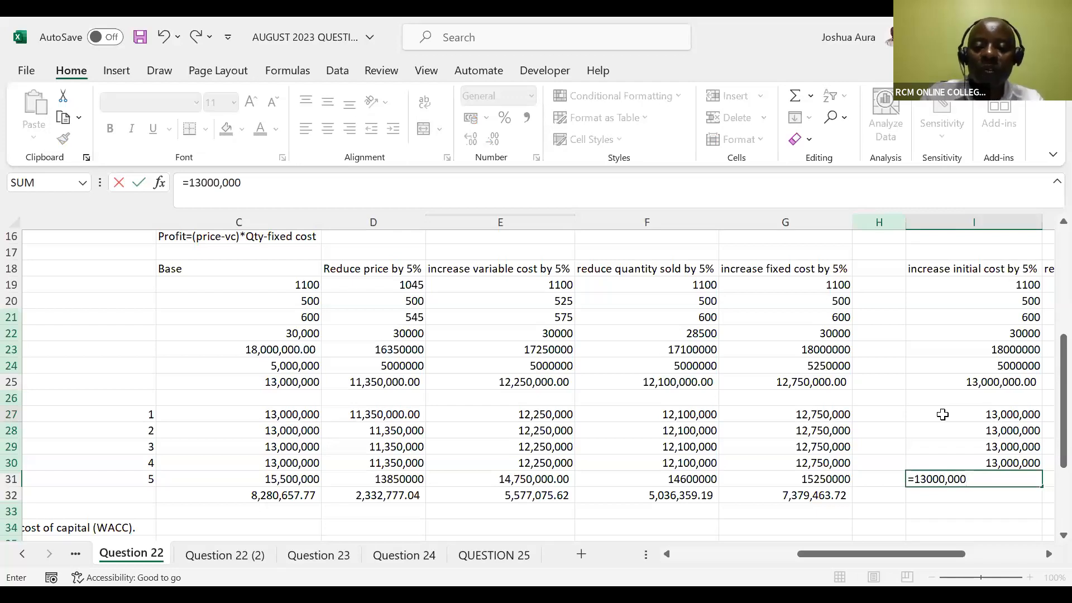
pyautogui.write('+2,500,000')
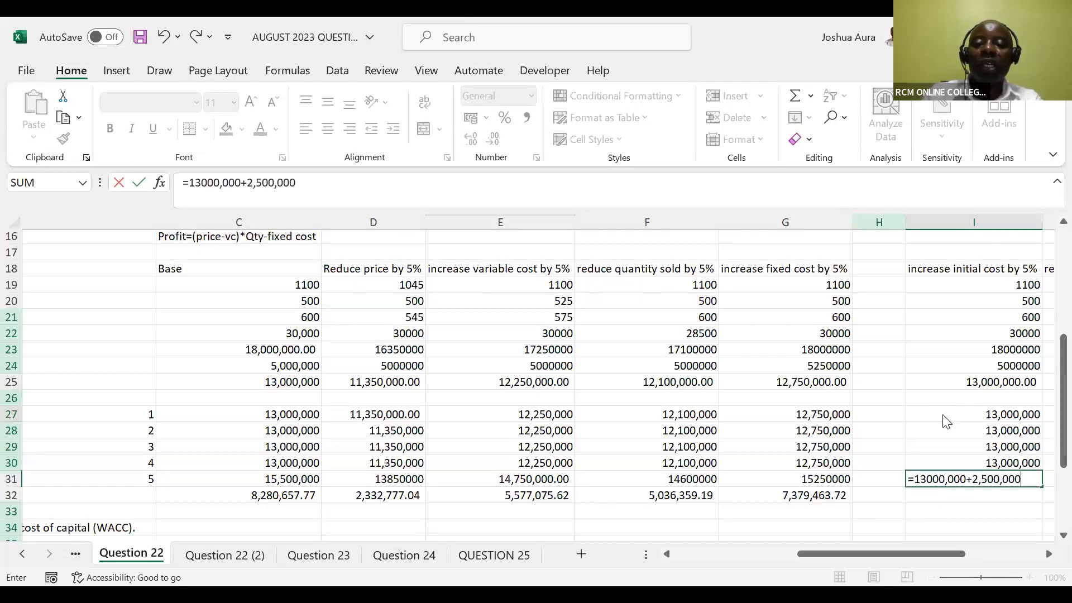
pyautogui.press('Return')
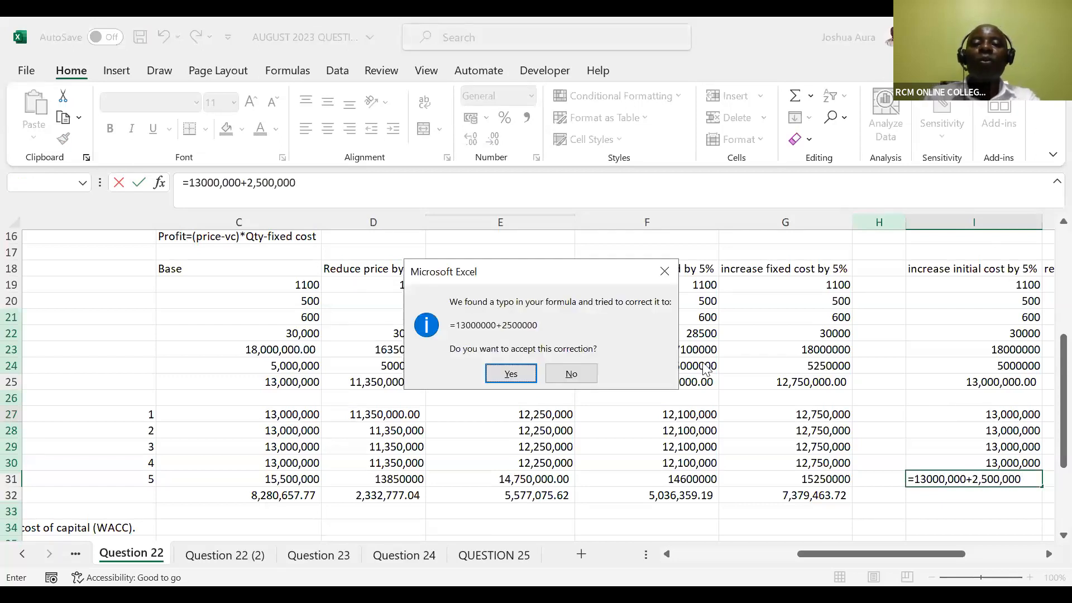
pyautogui.click(511, 372)
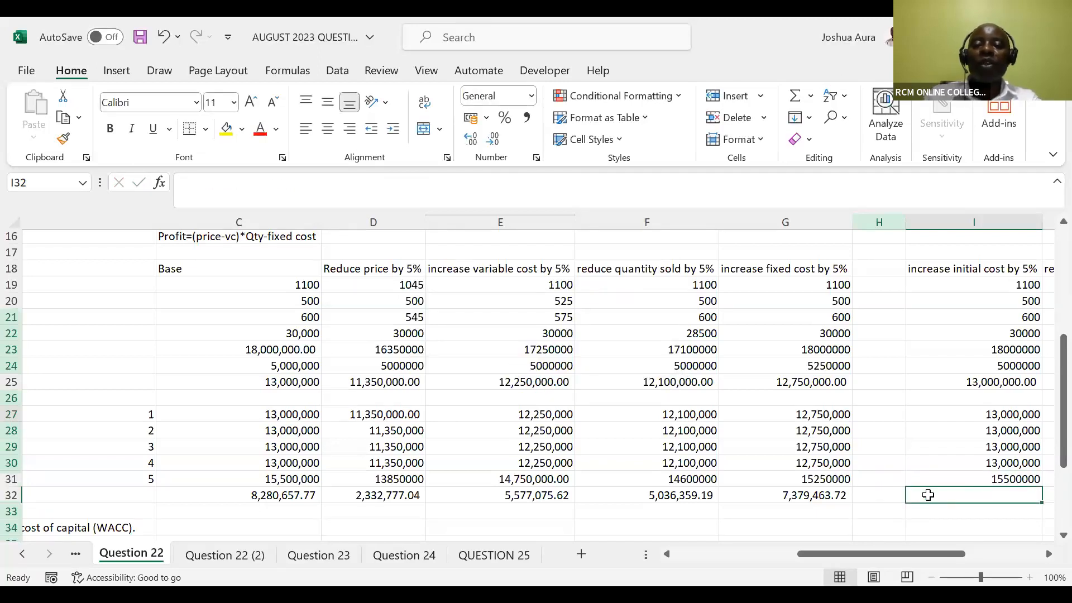
# Start an NPV formula in I32 that uses the 12% discount rate in C14 as its rate
pyautogui.write('=')
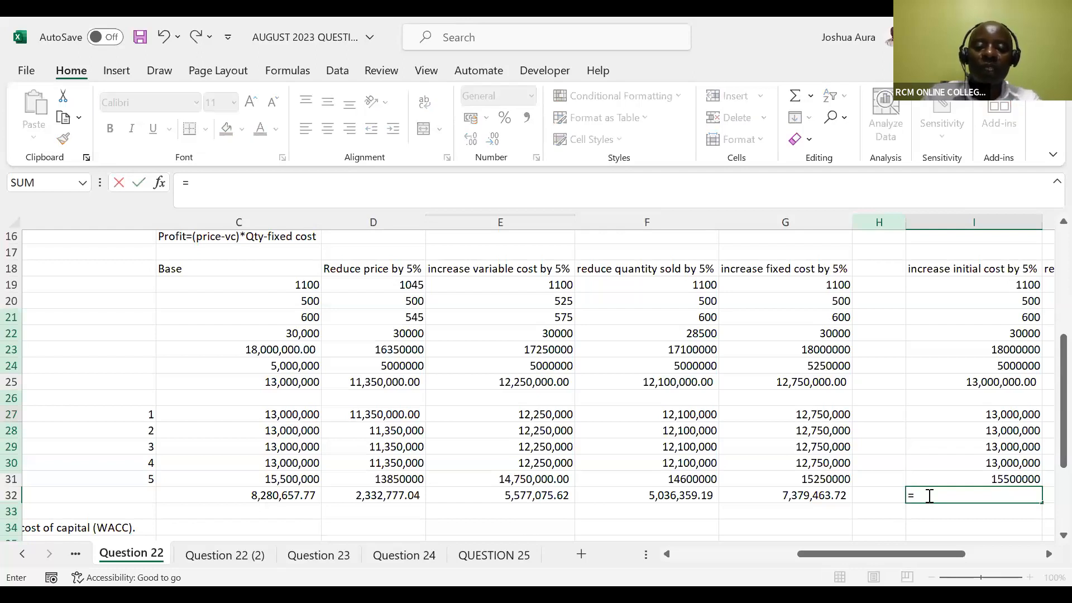
pyautogui.write('npv')
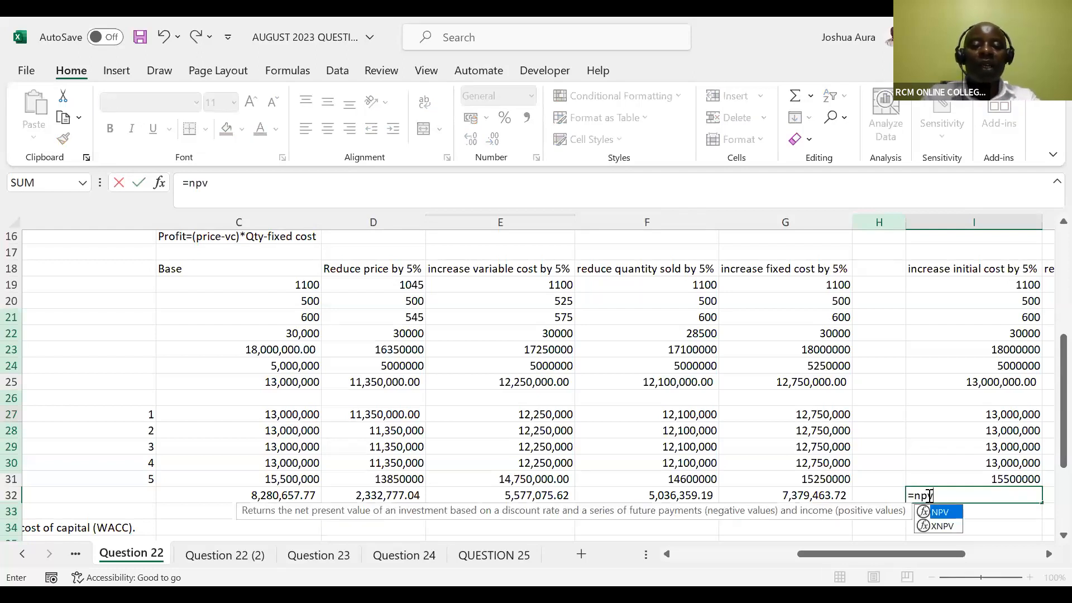
pyautogui.press('Tab')
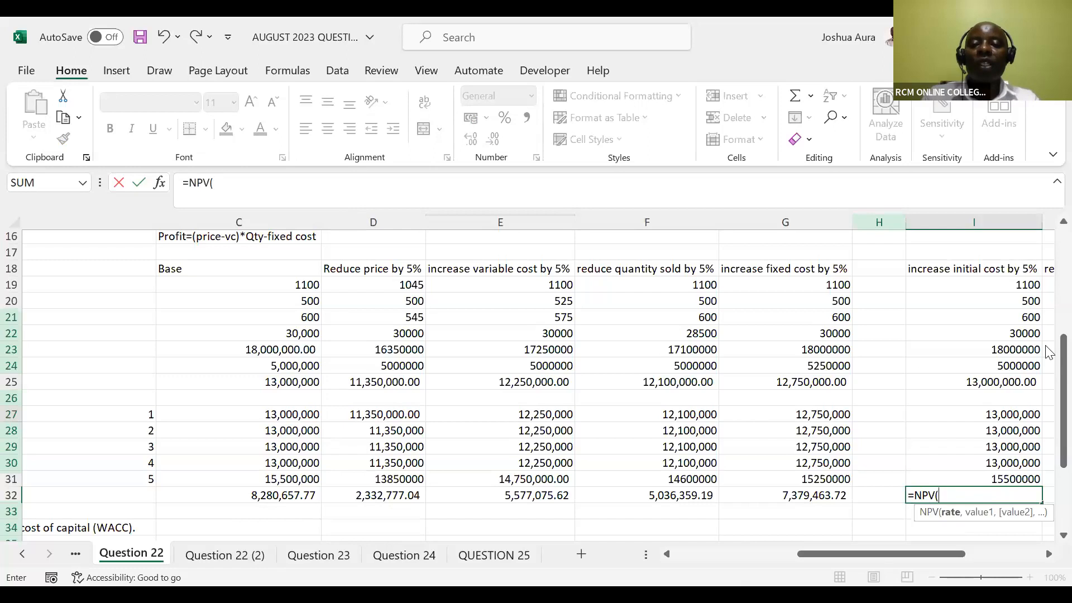
pyautogui.moveTo(1063, 368); pyautogui.dragTo(1064, 335)
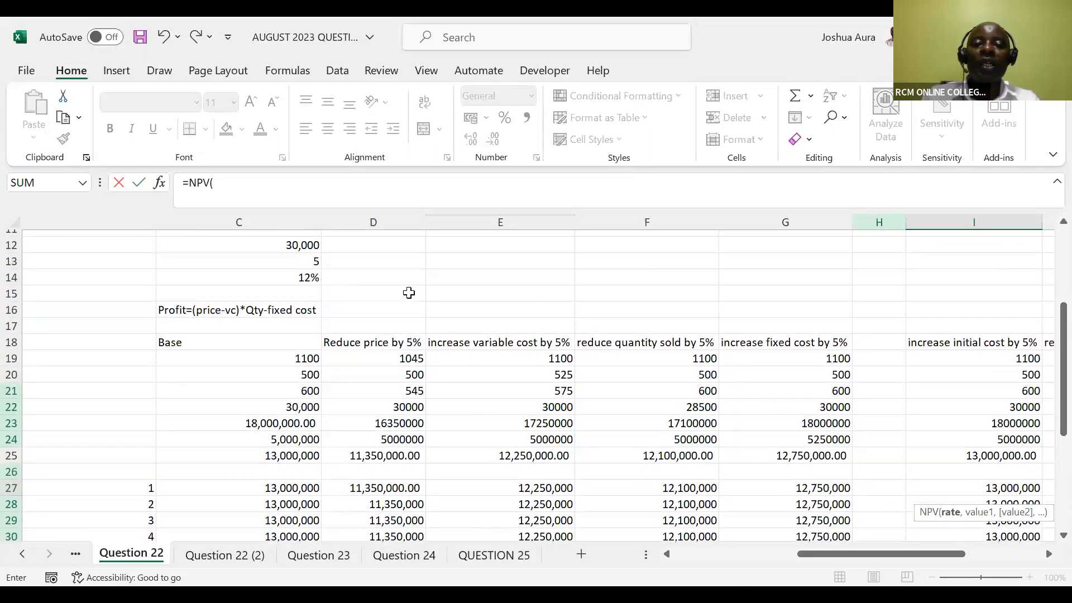
pyautogui.click(283, 276)
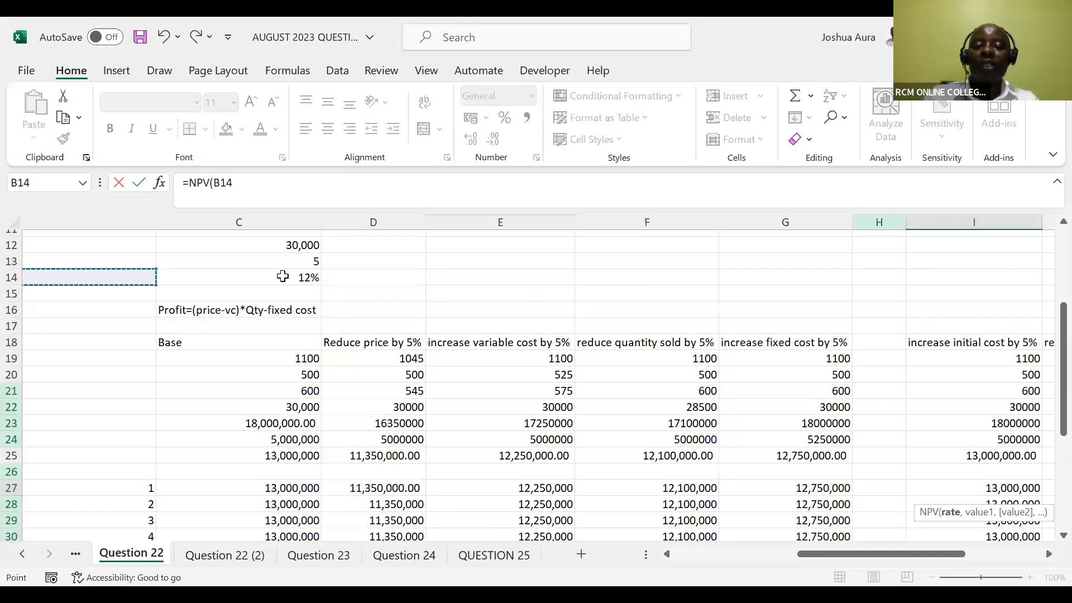
pyautogui.click(283, 276)
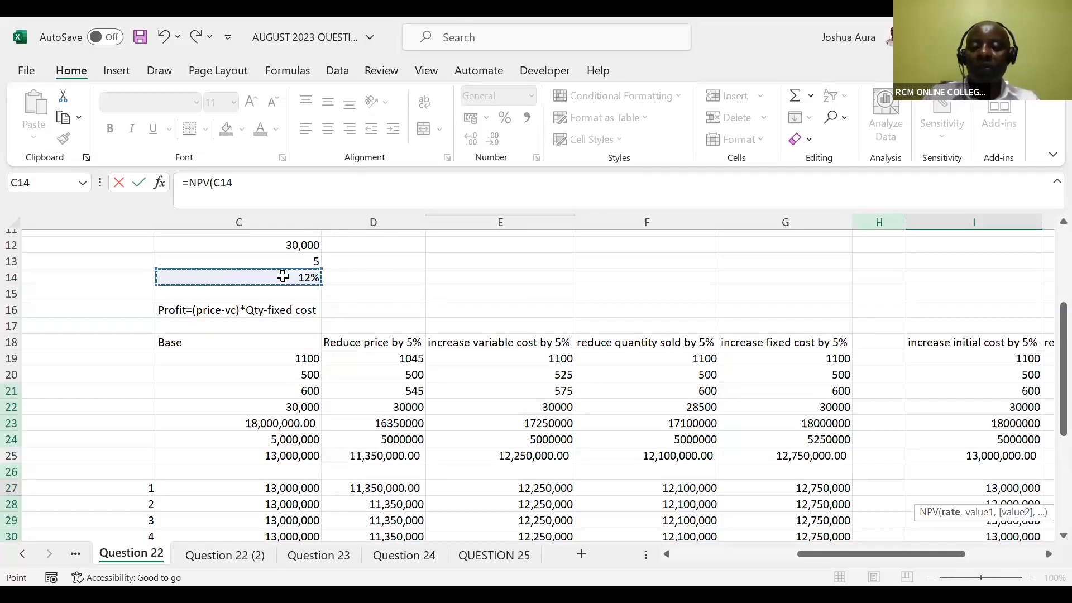
pyautogui.write(',')
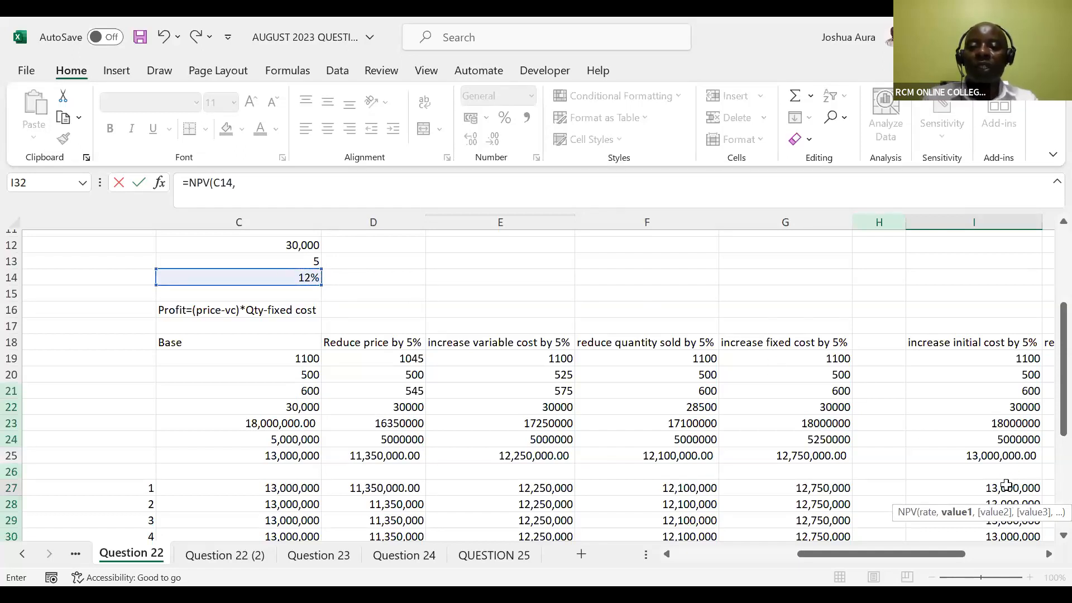
# Complete the NPV formula in I32 with the cash flows I27:I31, less the new initial cost in E5
pyautogui.click(1006, 485)
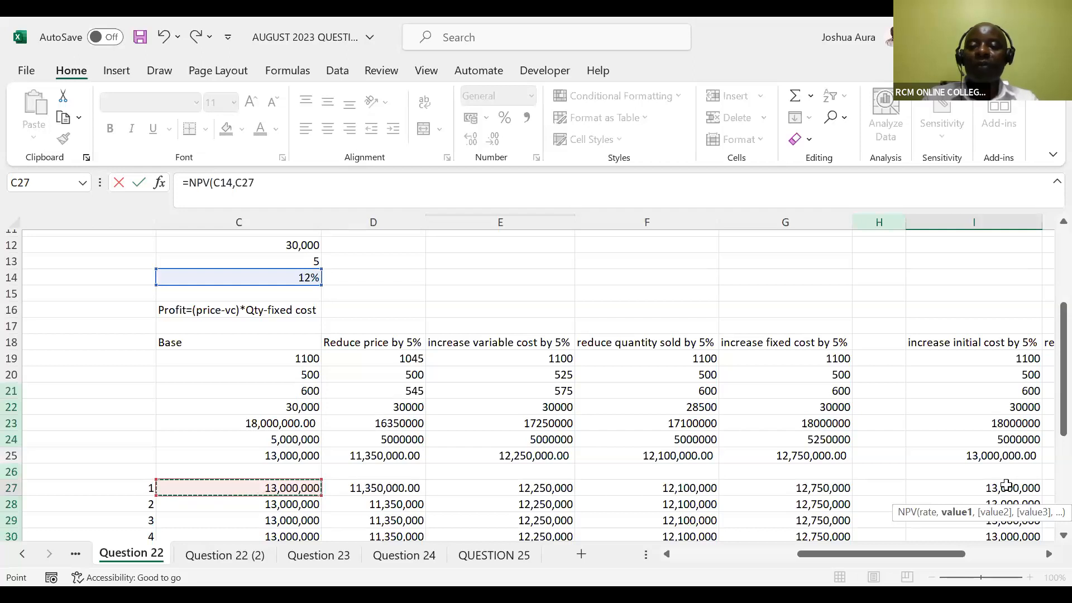
pyautogui.press('Right')
pyautogui.press('Right')
pyautogui.press('Right')
pyautogui.press('Right')
pyautogui.press('Right')
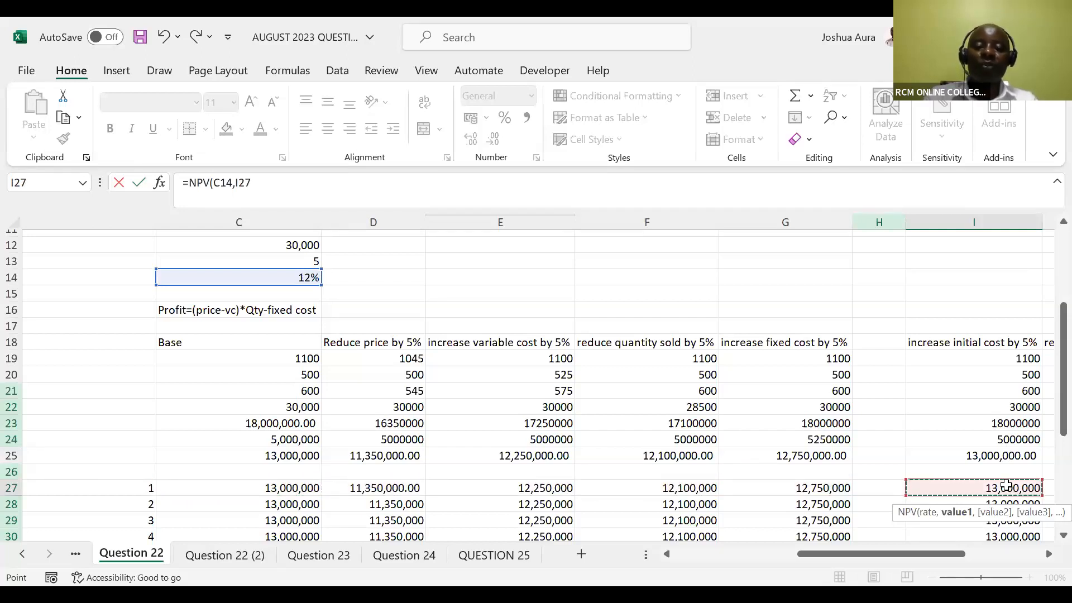
pyautogui.hotkey('shift', 'Down')
pyautogui.hotkey('shift', 'Down')
pyautogui.hotkey('shift', 'Down')
pyautogui.hotkey('shift', 'Down')
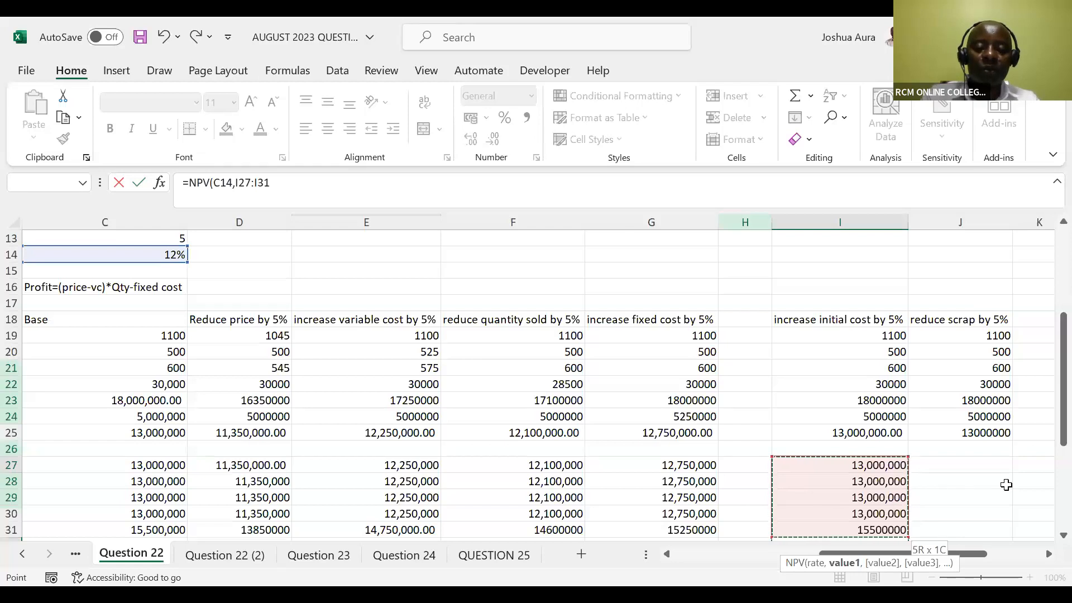
pyautogui.write(')-')
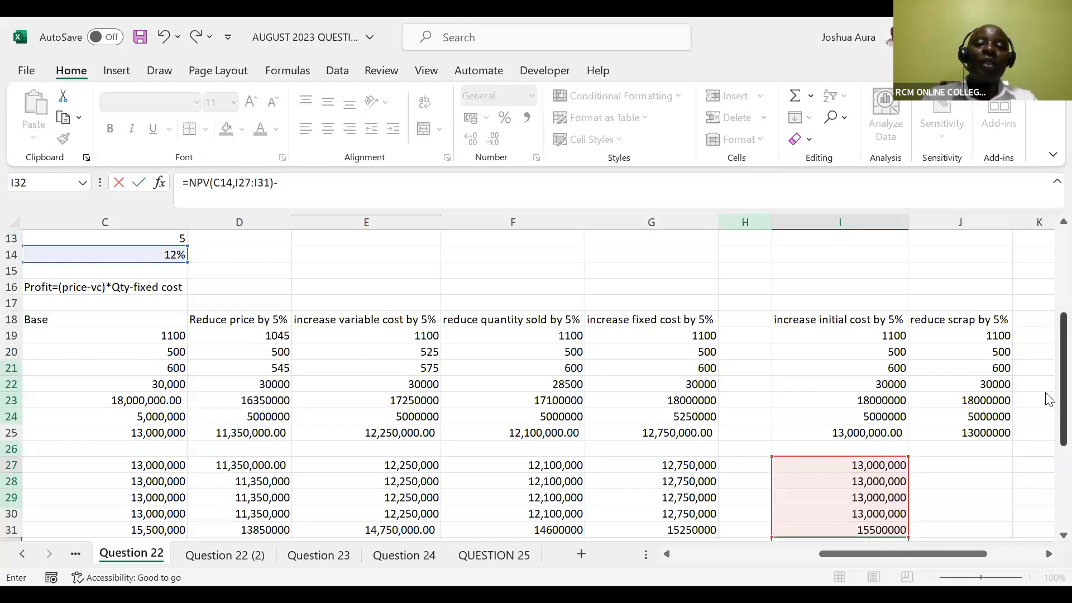
pyautogui.moveTo(1049, 399); pyautogui.dragTo(1049, 305)
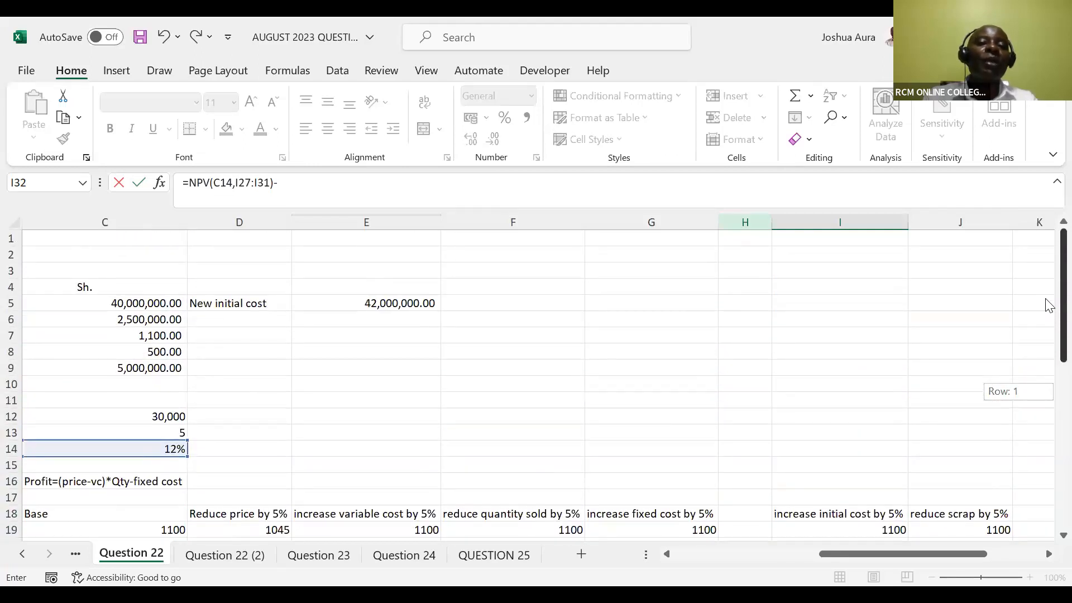
pyautogui.click(392, 301)
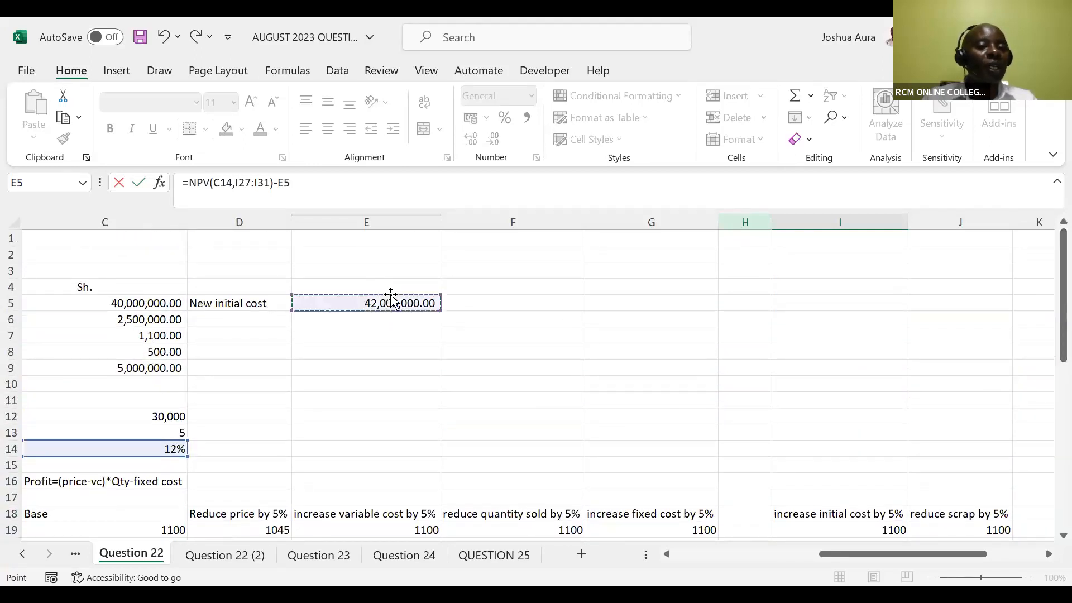
pyautogui.press('Return')
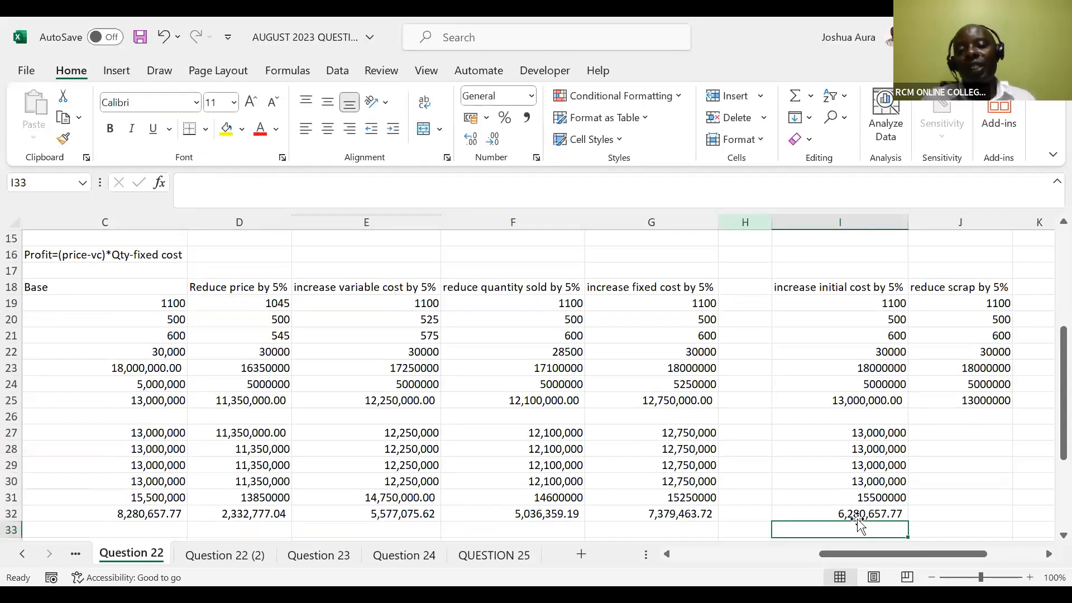
pyautogui.click(617, 96)
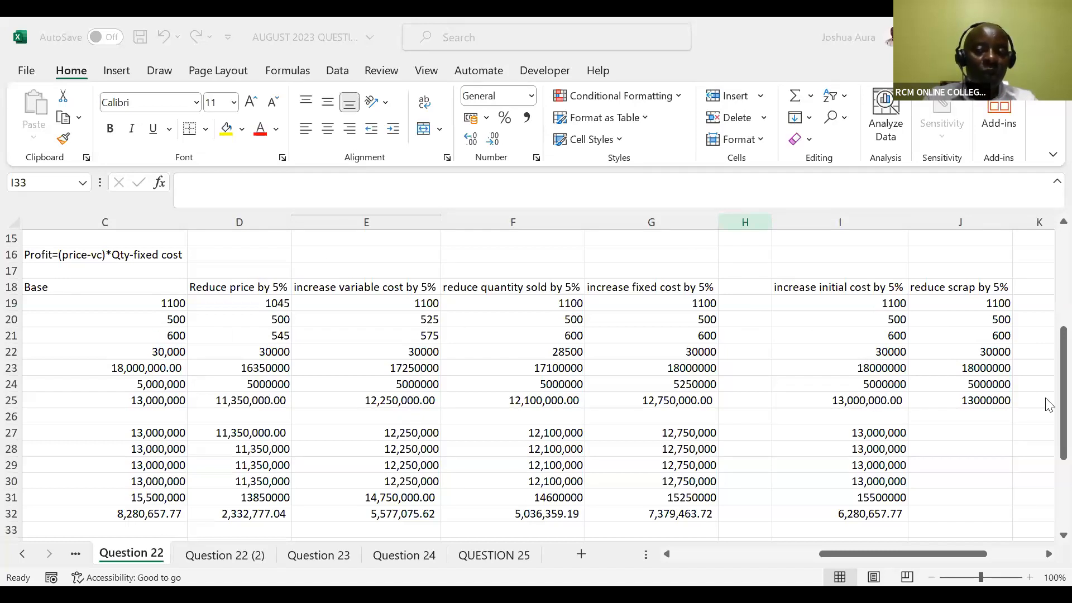
# Label cell D6 "New scrap value" beneath the new initial cost label
pyautogui.click(1046, 330)
pyautogui.moveTo(1048, 335); pyautogui.dragTo(1049, 255)
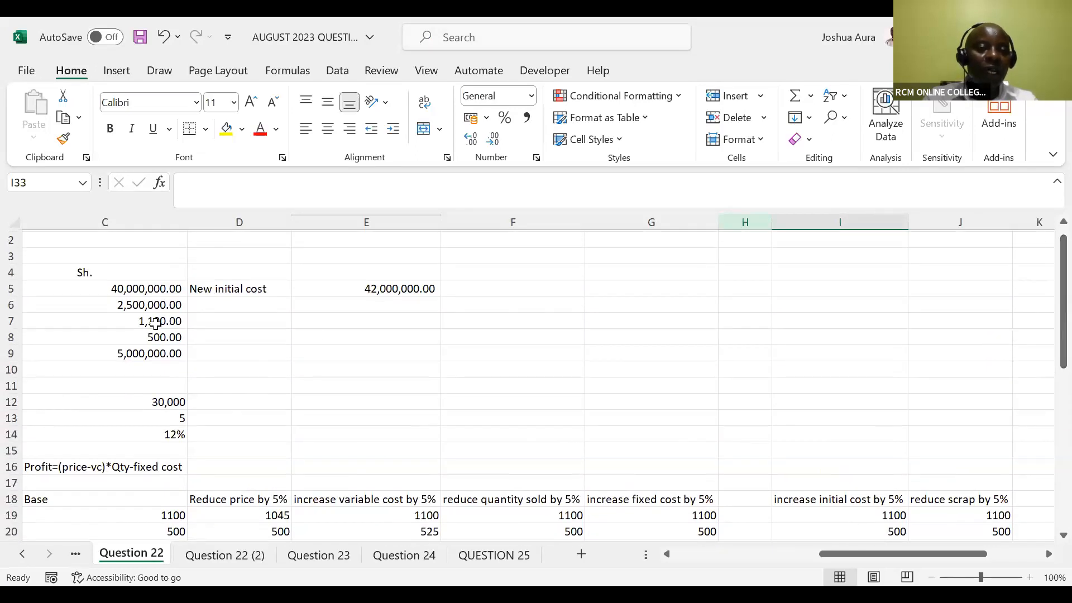
pyautogui.click(206, 303)
pyautogui.write('New ')
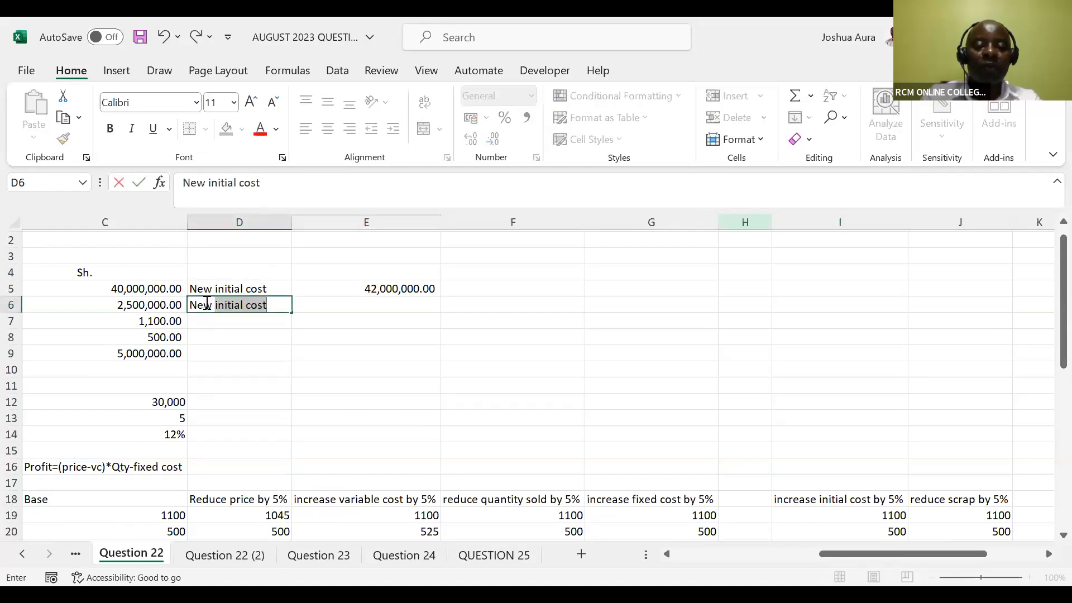
pyautogui.write('scrap value')
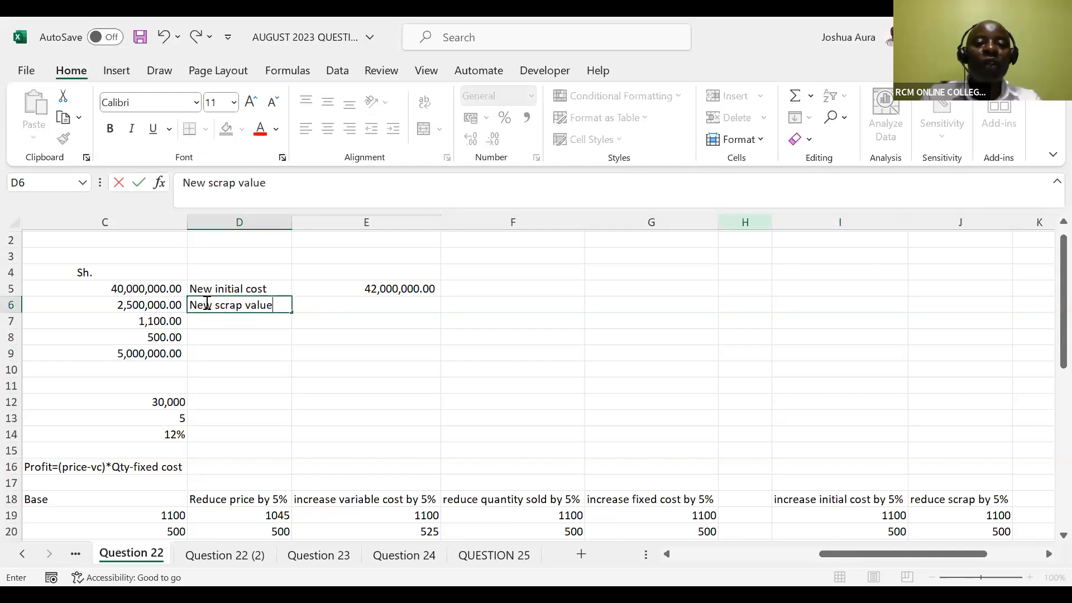
# Calculate the 5% lower scrap value in E6 as =2,500,000*0.95, accepting the formula correction
pyautogui.click(343, 299)
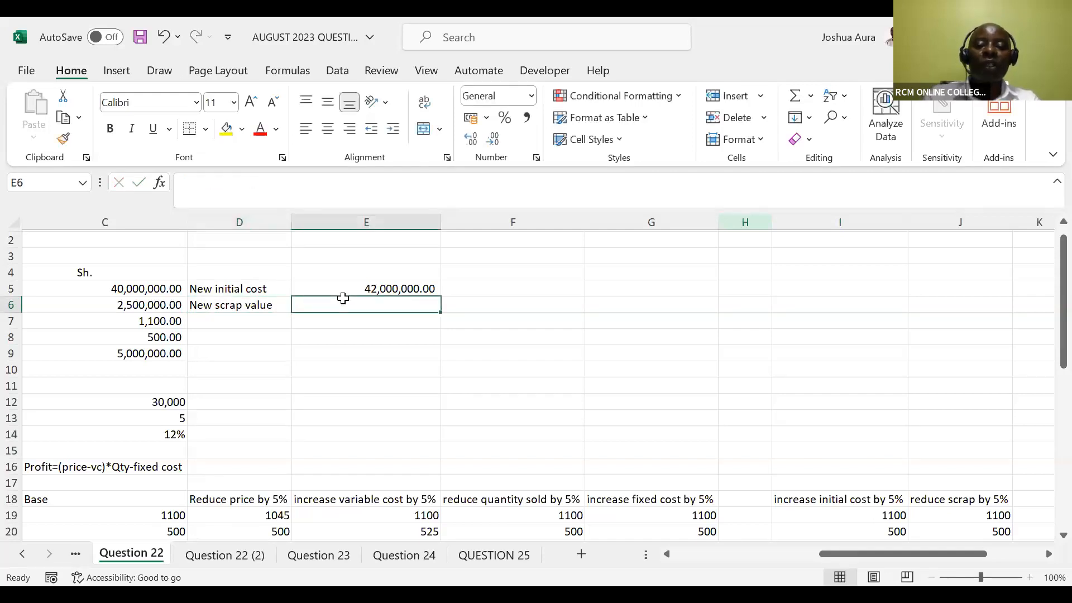
pyautogui.write('=2,500')
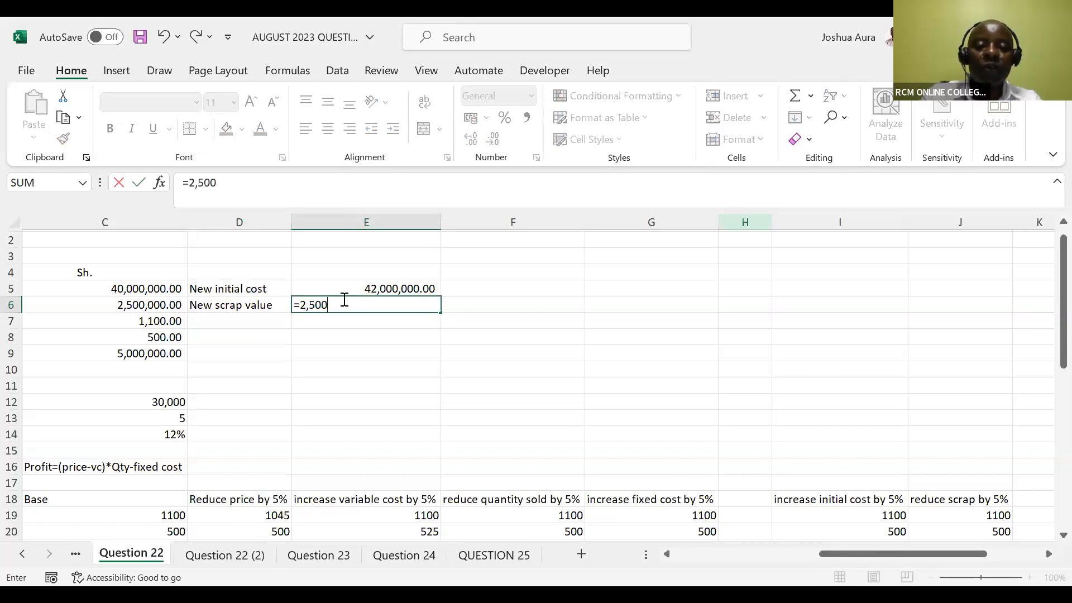
pyautogui.write(',000')
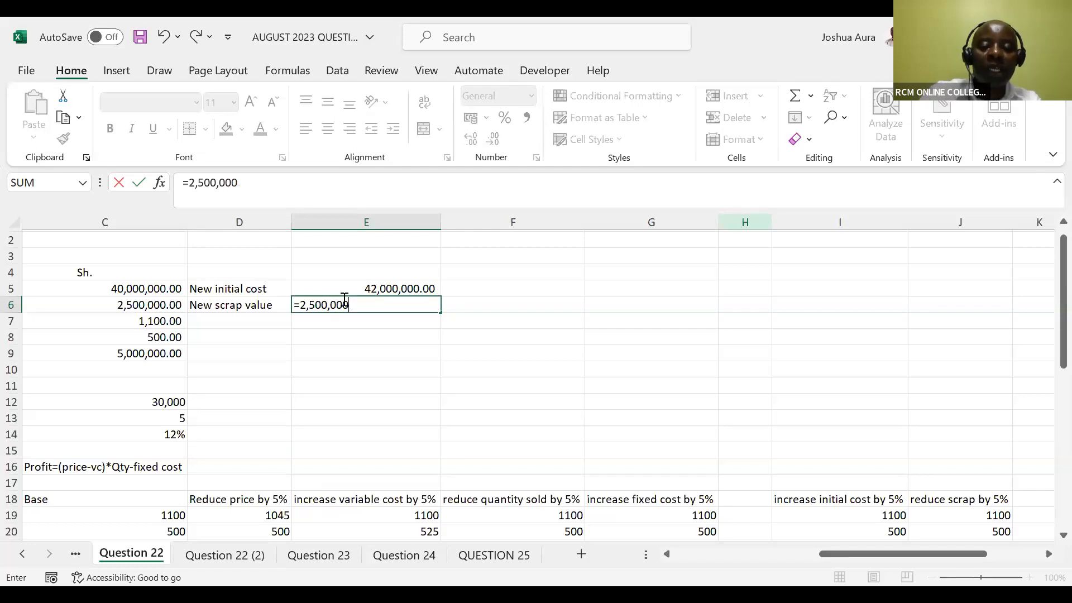
pyautogui.write('*0.95')
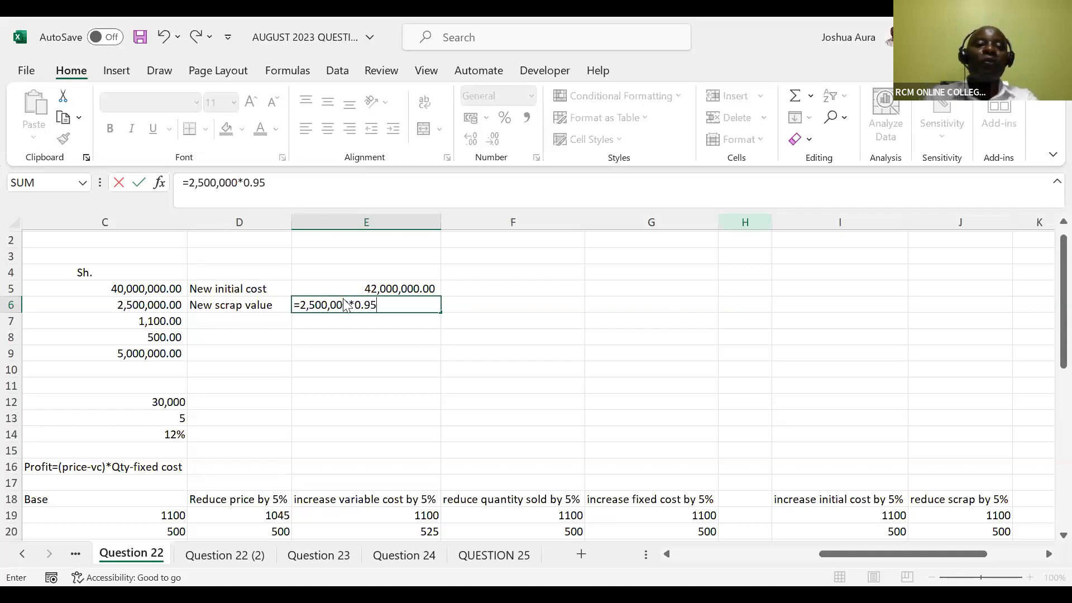
pyautogui.press('Return')
pyautogui.click(512, 374)
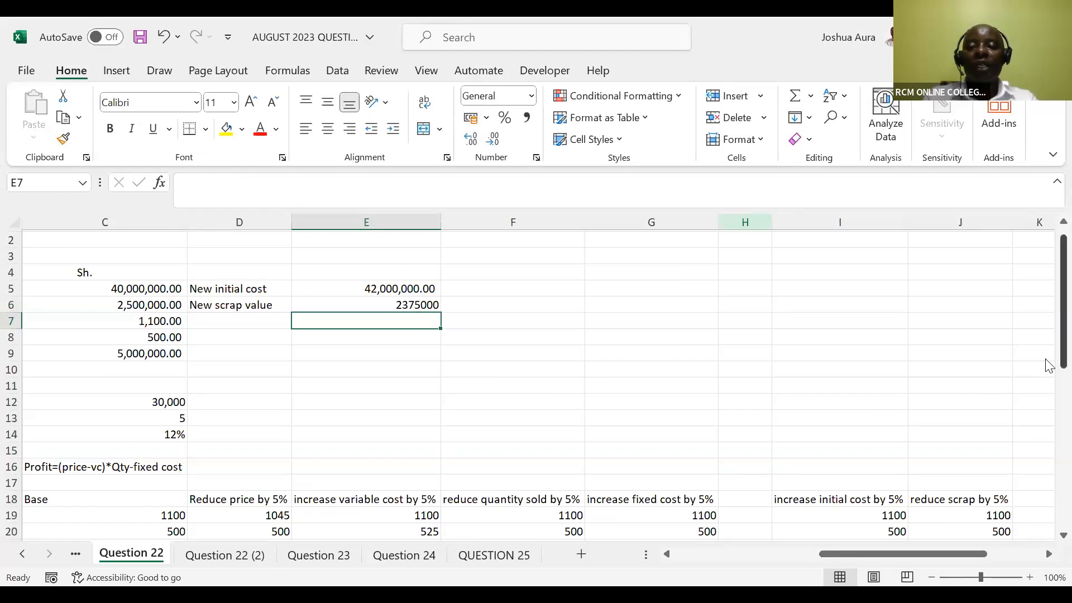
# Enter 13,000,000 as the cash flow for each of years 1 to 4 in J27:J30 of the reduced scrap scenario
pyautogui.moveTo(1048, 364); pyautogui.dragTo(985, 442)
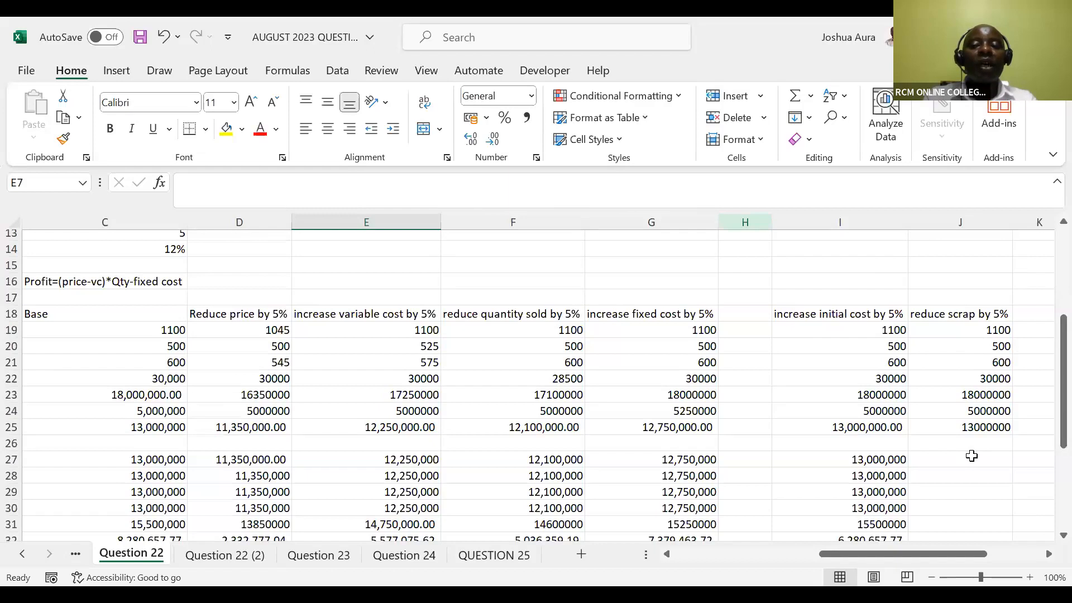
pyautogui.click(972, 457)
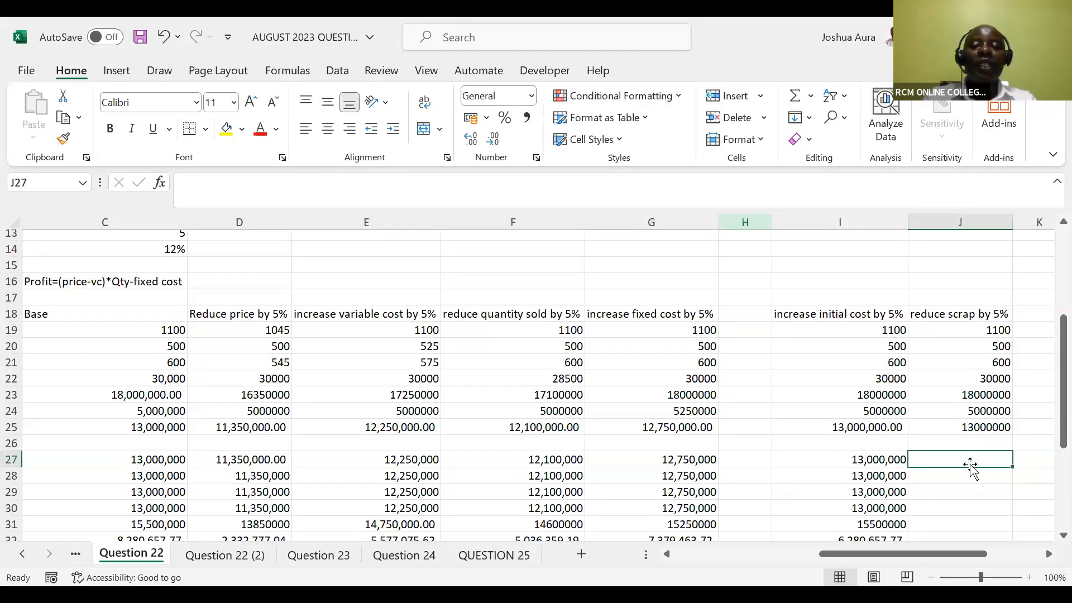
pyautogui.write('1')
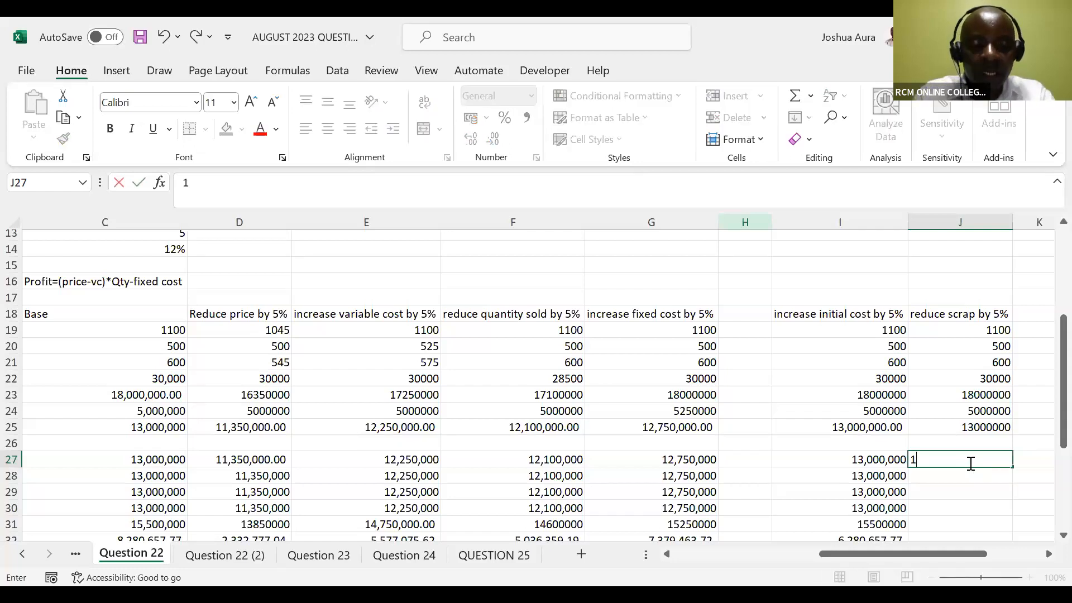
pyautogui.write('3,000')
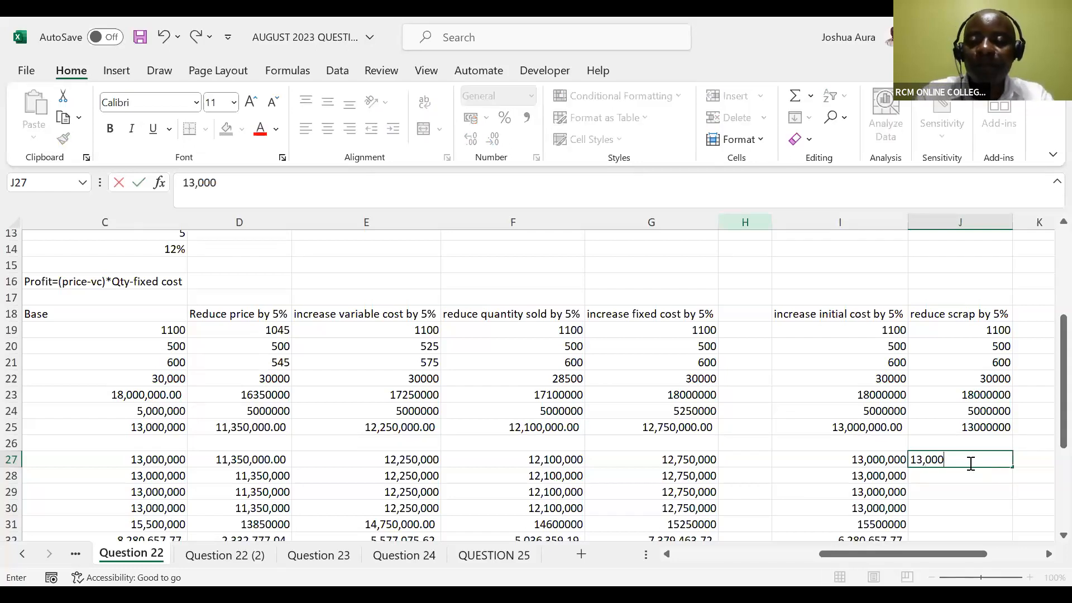
pyautogui.write(',000')
pyautogui.press('Return')
pyautogui.write('13,000000')
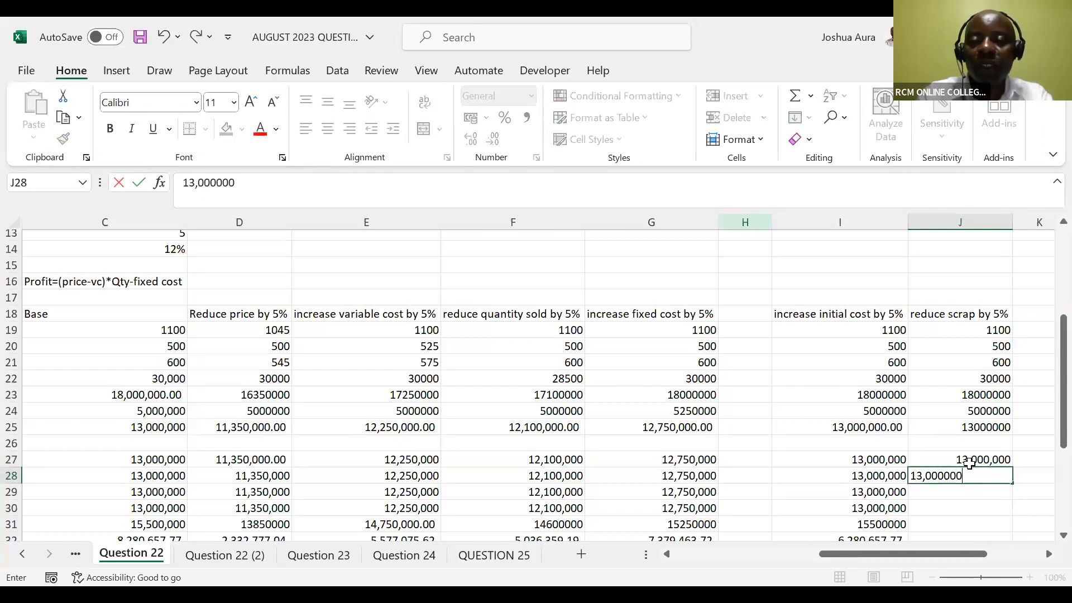
pyautogui.press('Return')
pyautogui.write('13,000,0')
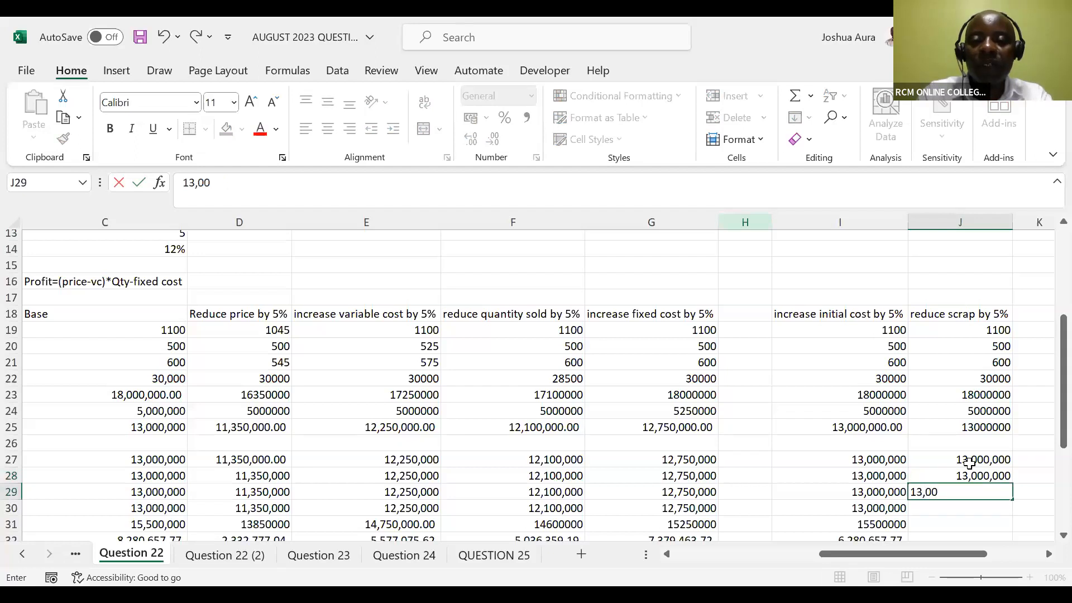
pyautogui.write('0000')
pyautogui.press('Return')
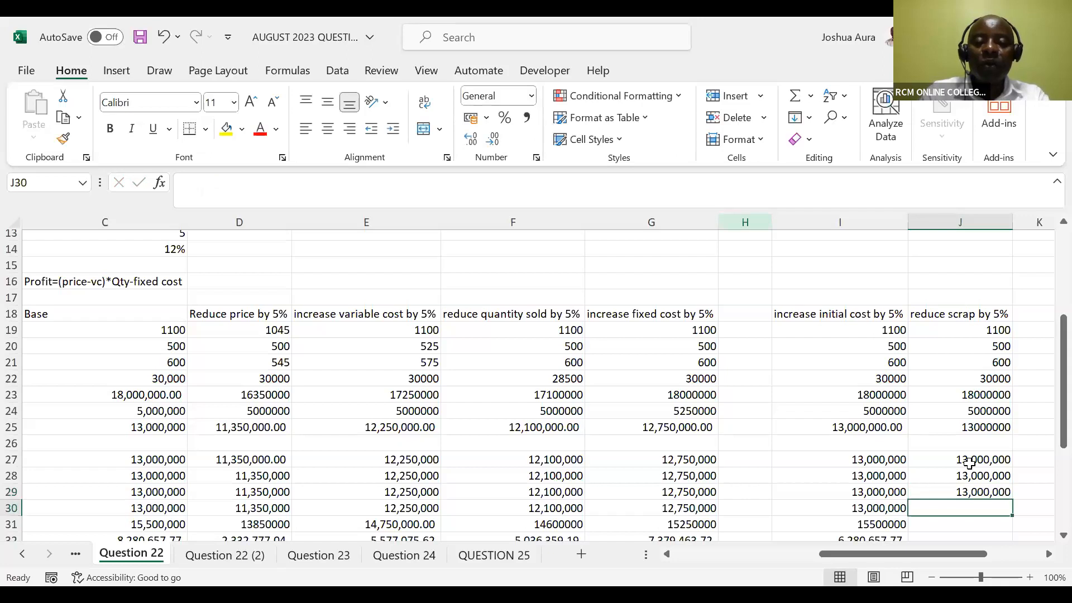
pyautogui.write('13,000')
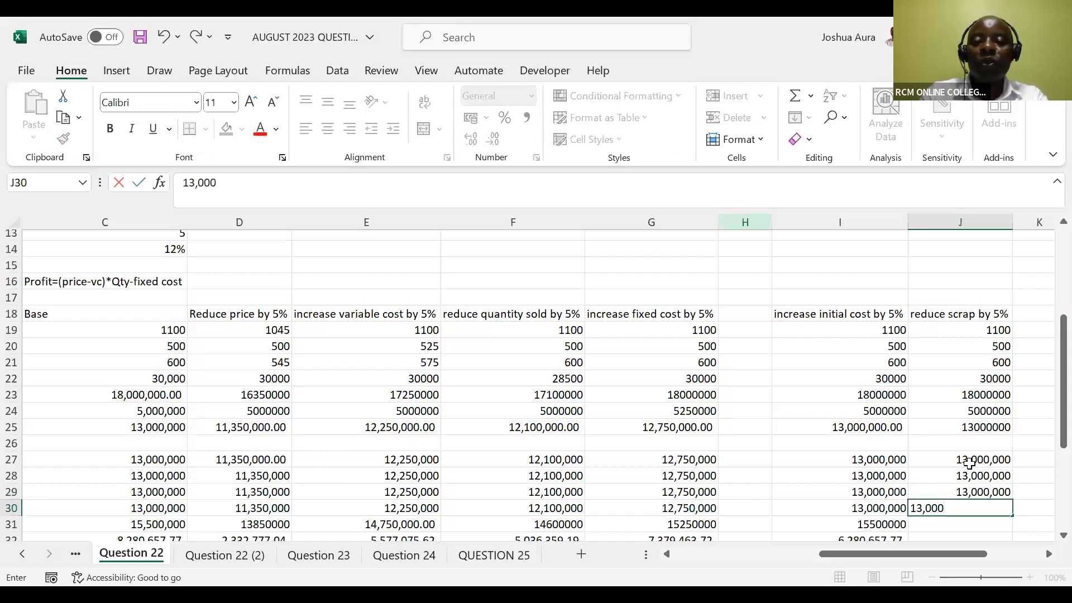
pyautogui.write('000')
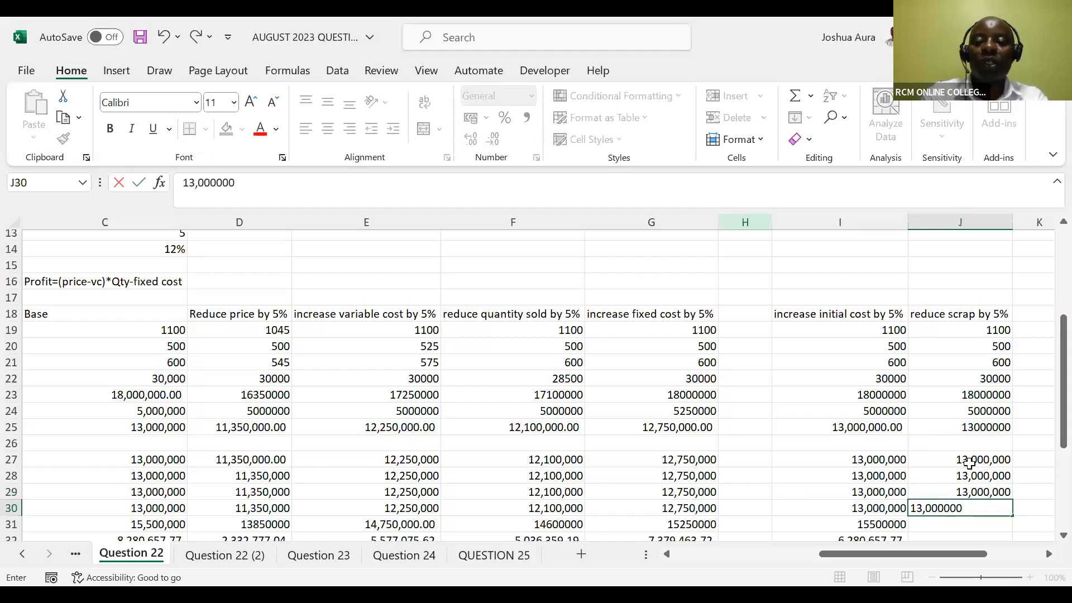
pyautogui.press('Return')
# Enter 13,000,000 in J31 as the year 5 profit of the reduced scrap scenario and reselect that cell
pyautogui.write('13')
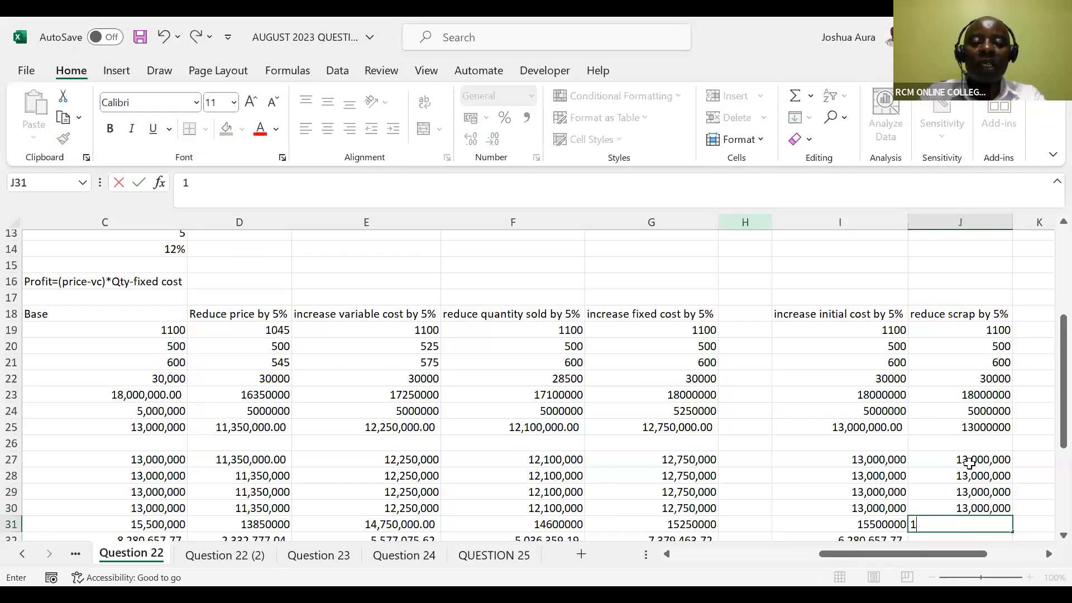
pyautogui.write(',000')
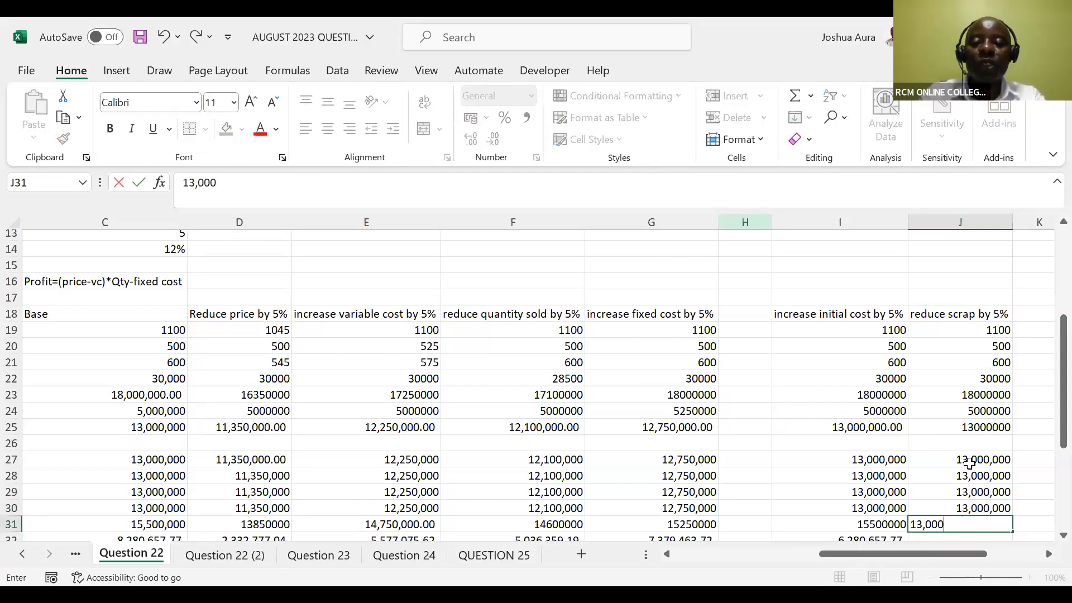
pyautogui.write('000')
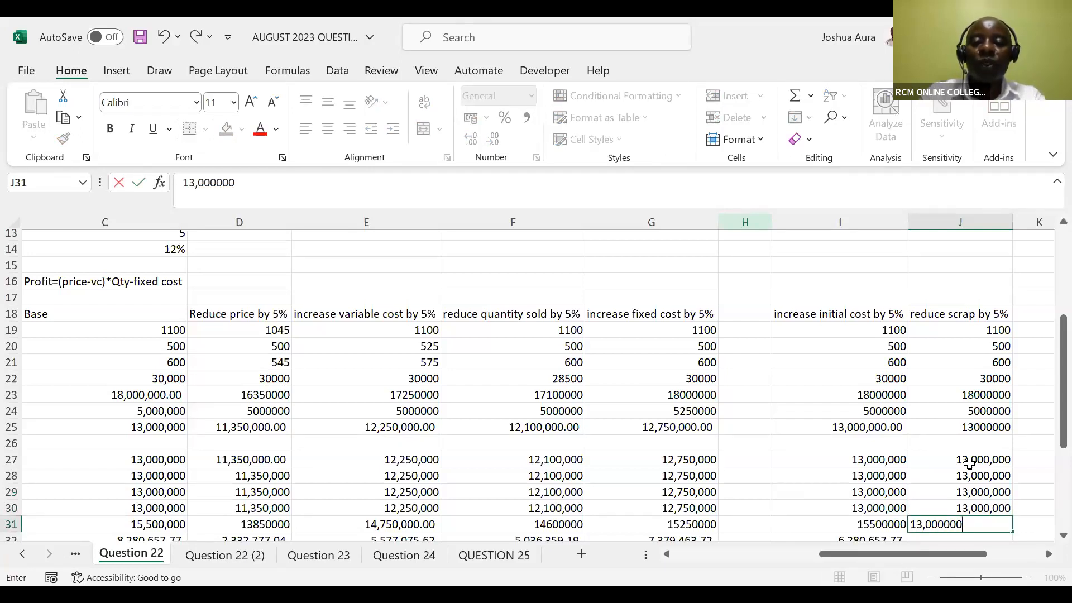
pyautogui.press('Left')
pyautogui.press('Left')
pyautogui.press('Left')
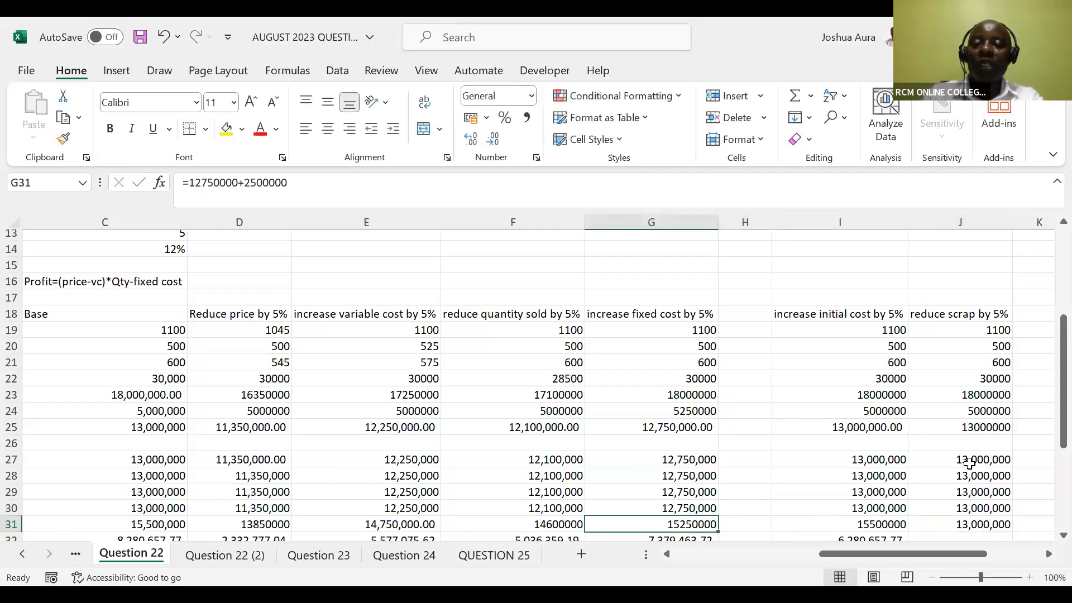
pyautogui.press('Right')
pyautogui.press('Right')
pyautogui.press('Right')
pyautogui.press('Right')
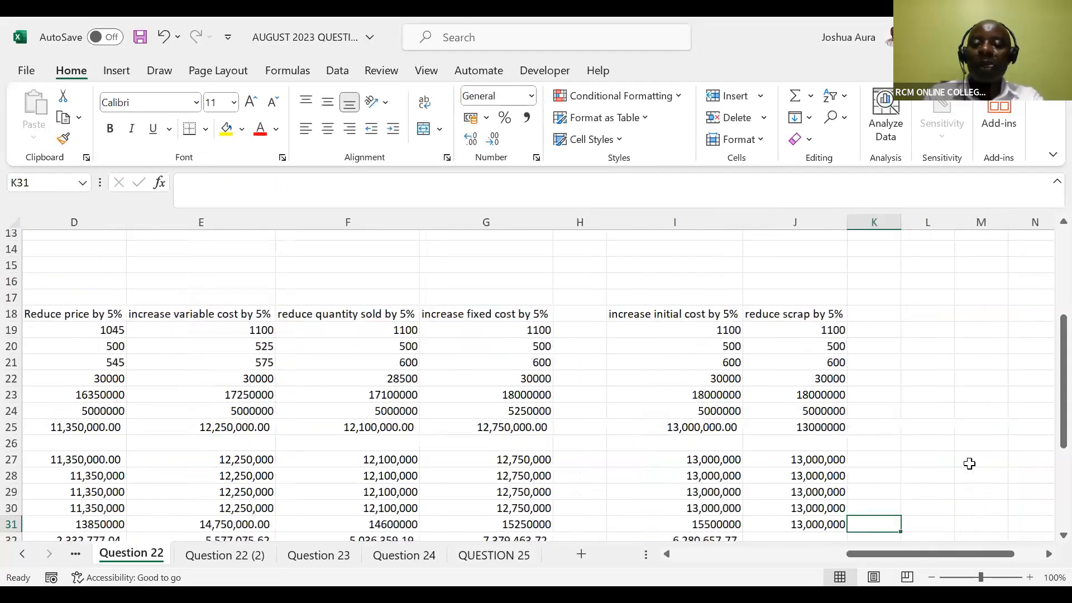
pyautogui.press('Left')
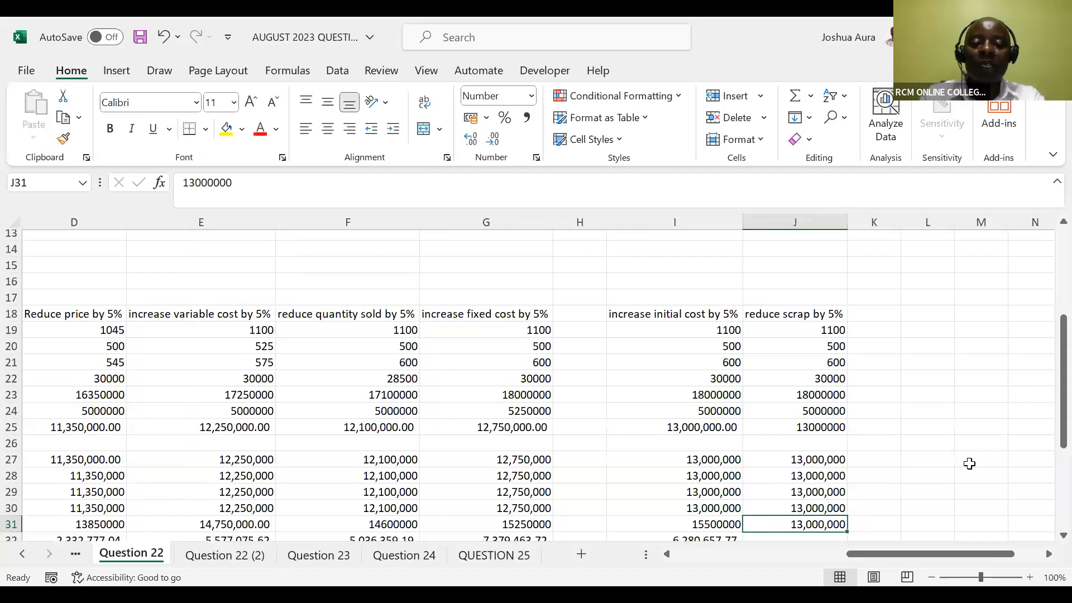
# Try to add the new scrap value from E6 to the 13000000 year 5 profit in J31
pyautogui.press('F2')
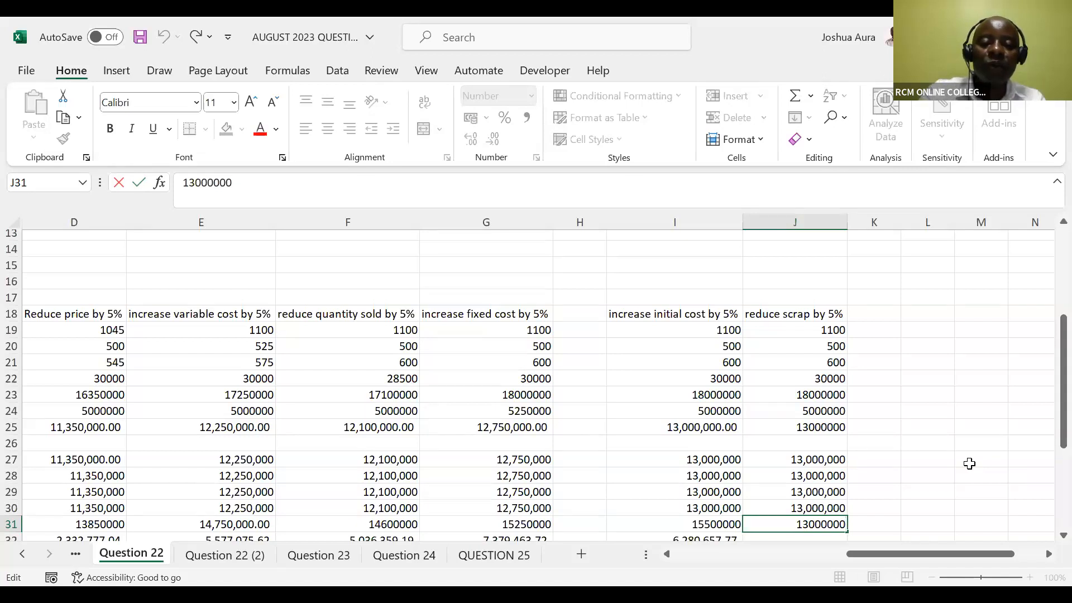
pyautogui.write('+')
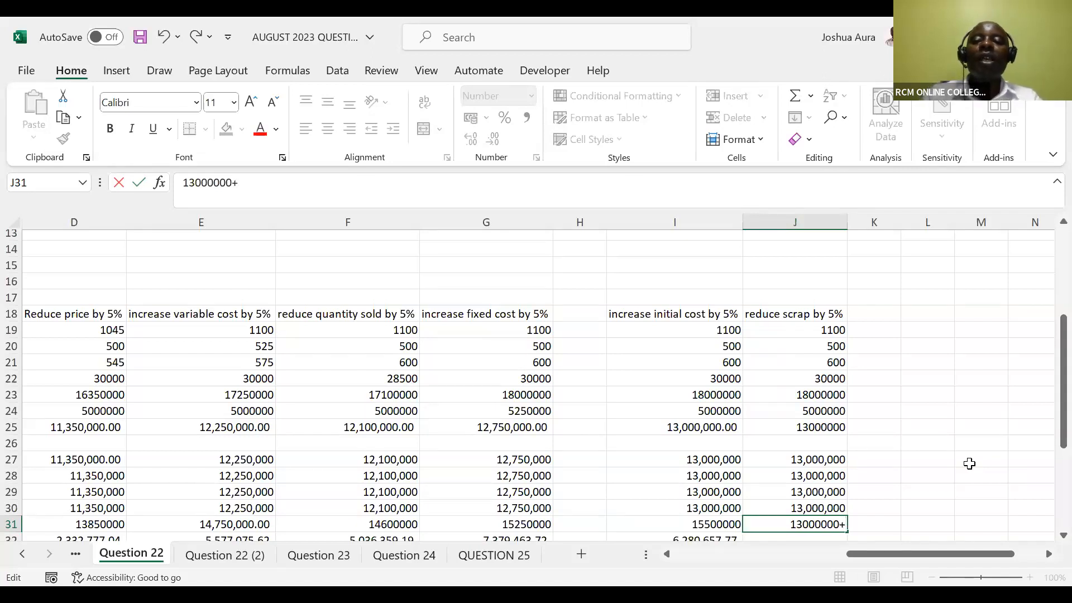
pyautogui.moveTo(1049, 439); pyautogui.dragTo(1049, 355)
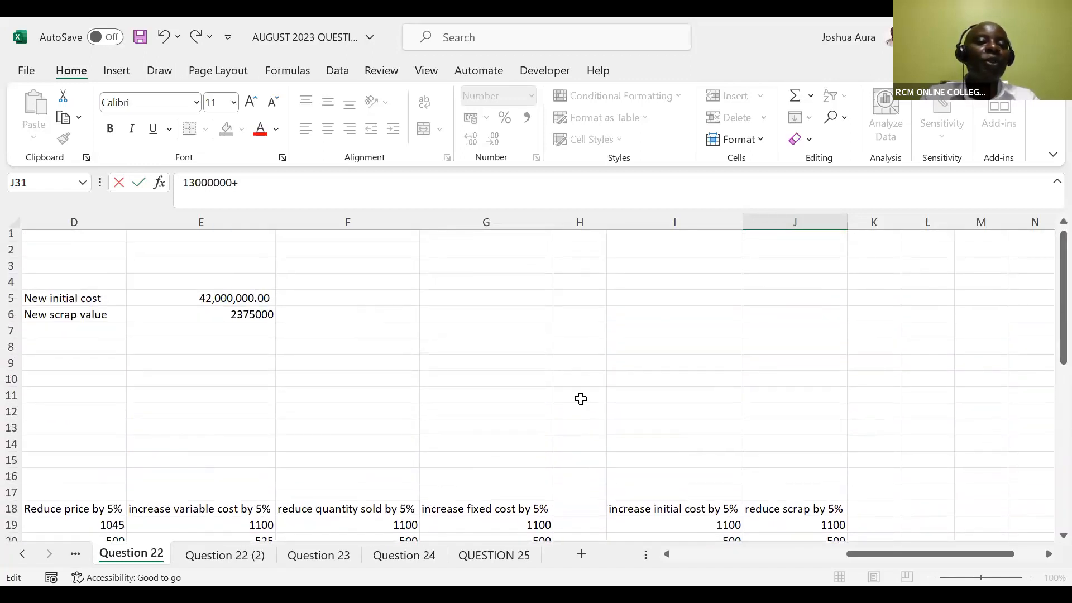
pyautogui.click(240, 315)
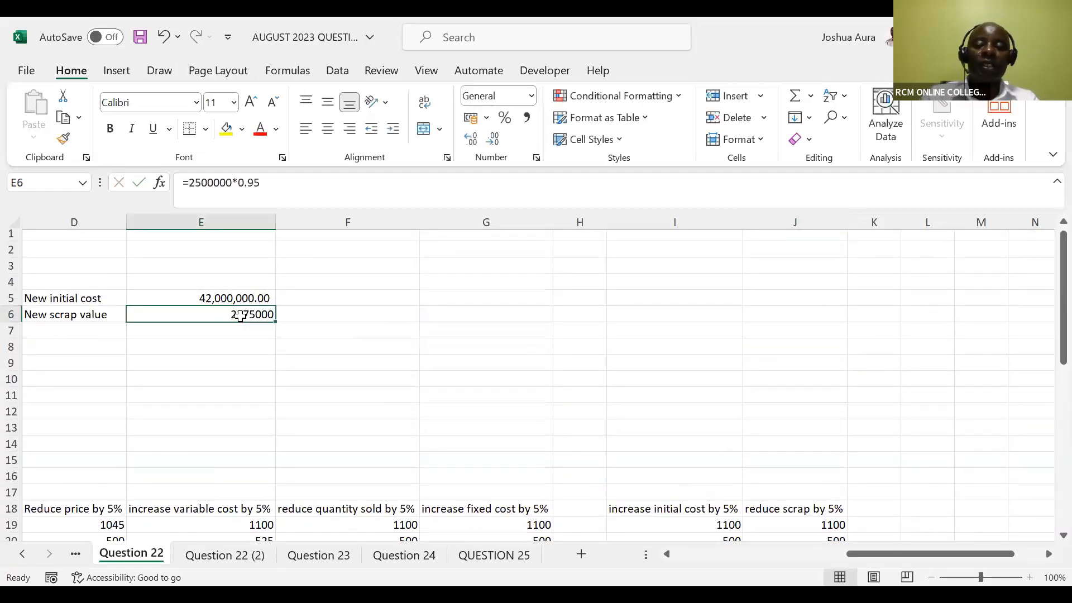
pyautogui.press('Return')
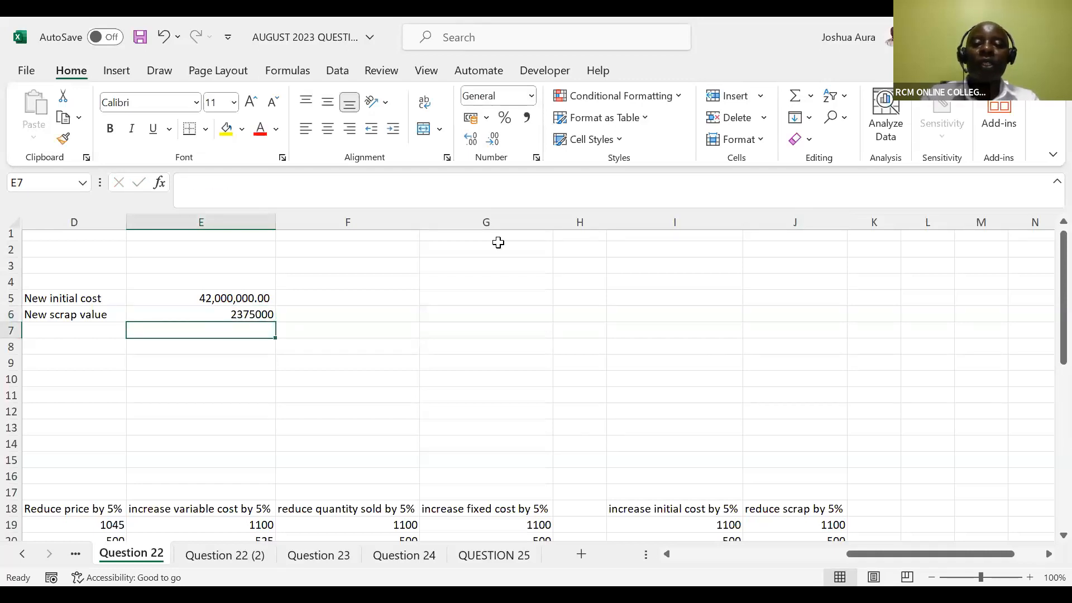
pyautogui.moveTo(1046, 301); pyautogui.dragTo(1047, 449)
# Turn the year 5 entry in J31 into the formula =13000000+E6 to include the new scrap value
pyautogui.click(786, 379)
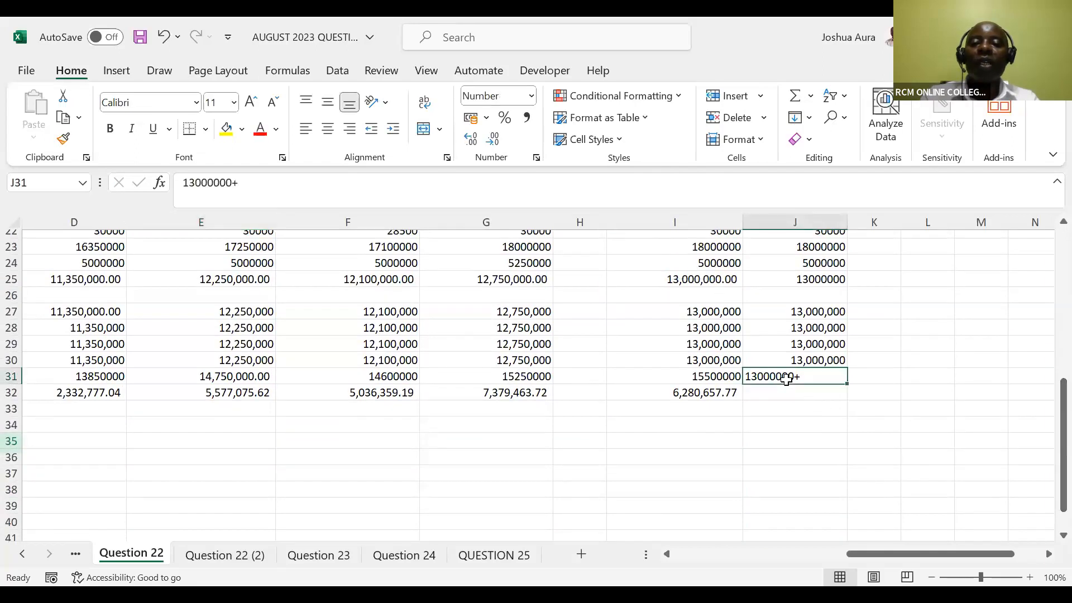
pyautogui.doubleClick(750, 379)
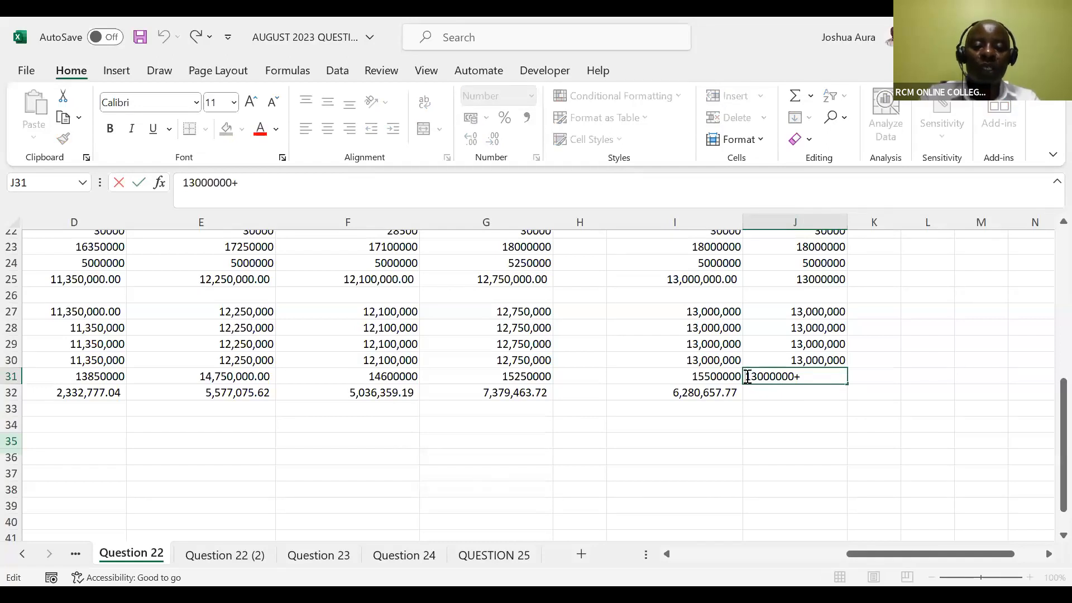
pyautogui.write('+')
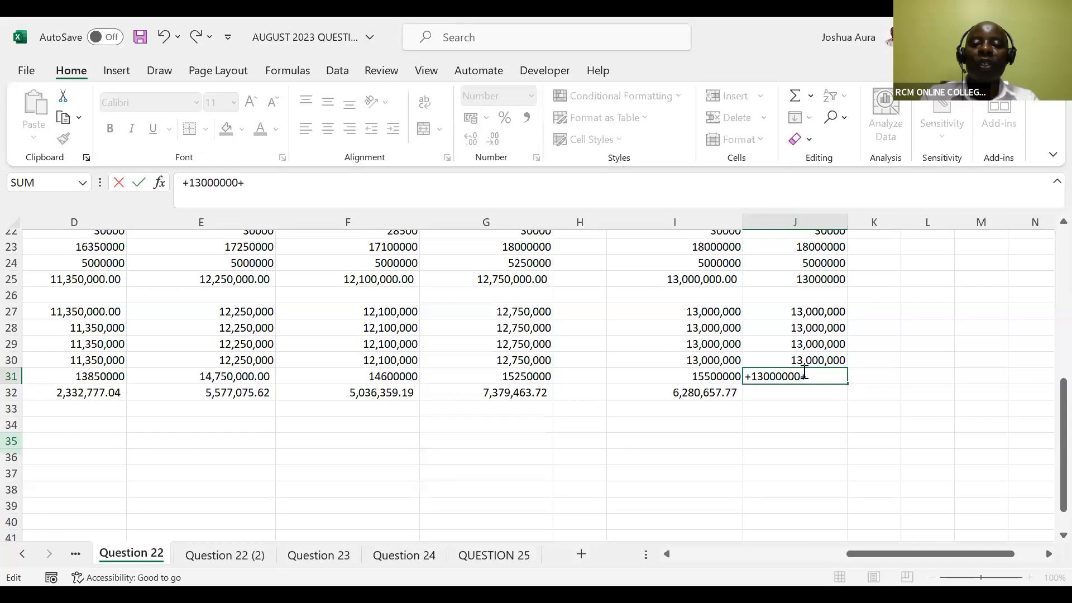
pyautogui.press('BackSpace')
pyautogui.write('=')
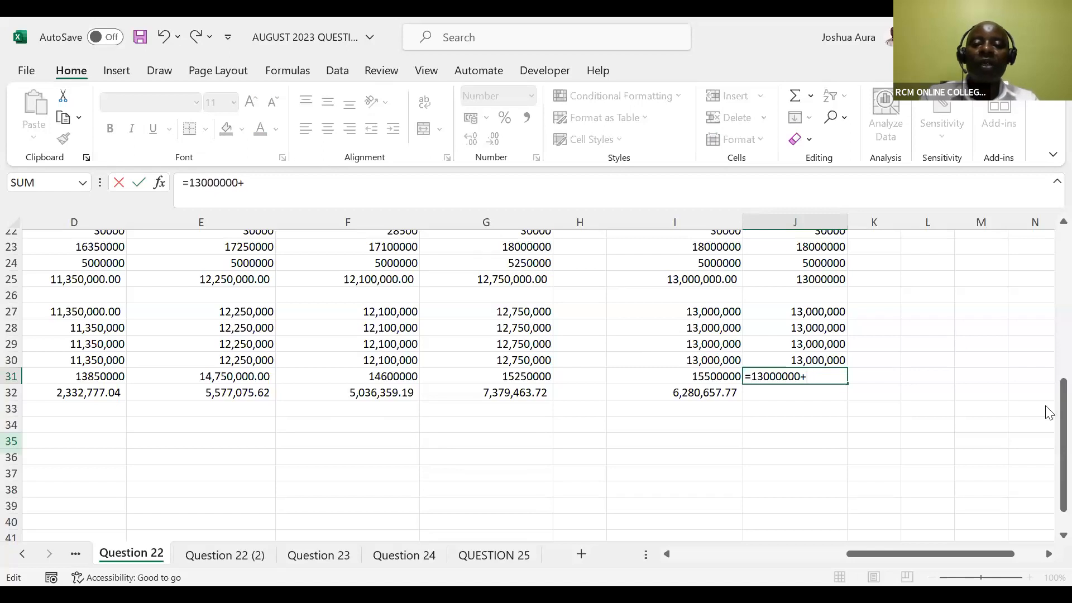
pyautogui.moveTo(1049, 413); pyautogui.dragTo(1036, 255)
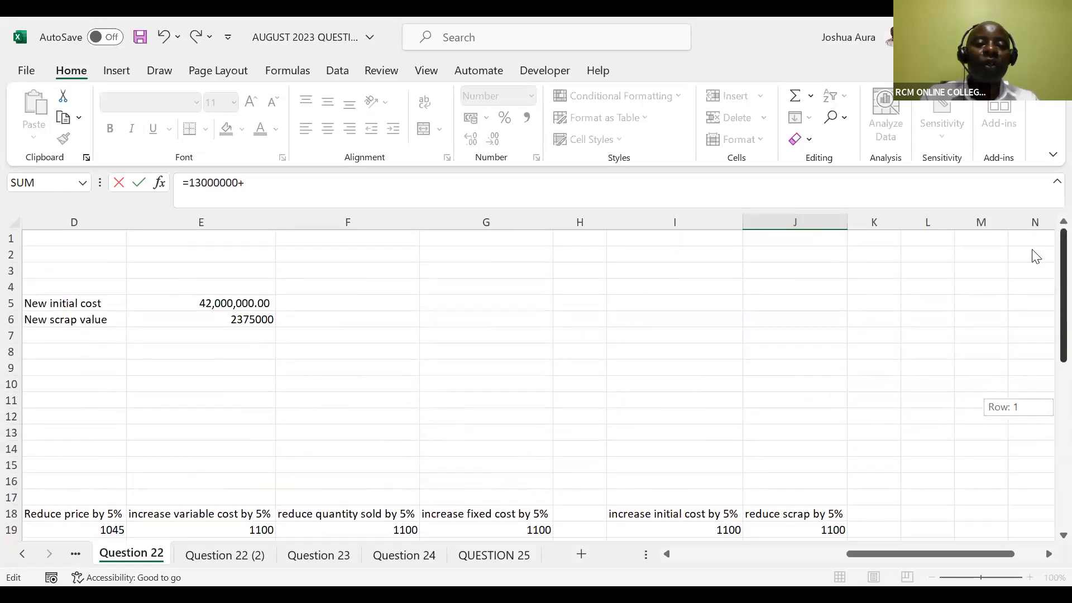
pyautogui.click(220, 320)
pyautogui.press('Return')
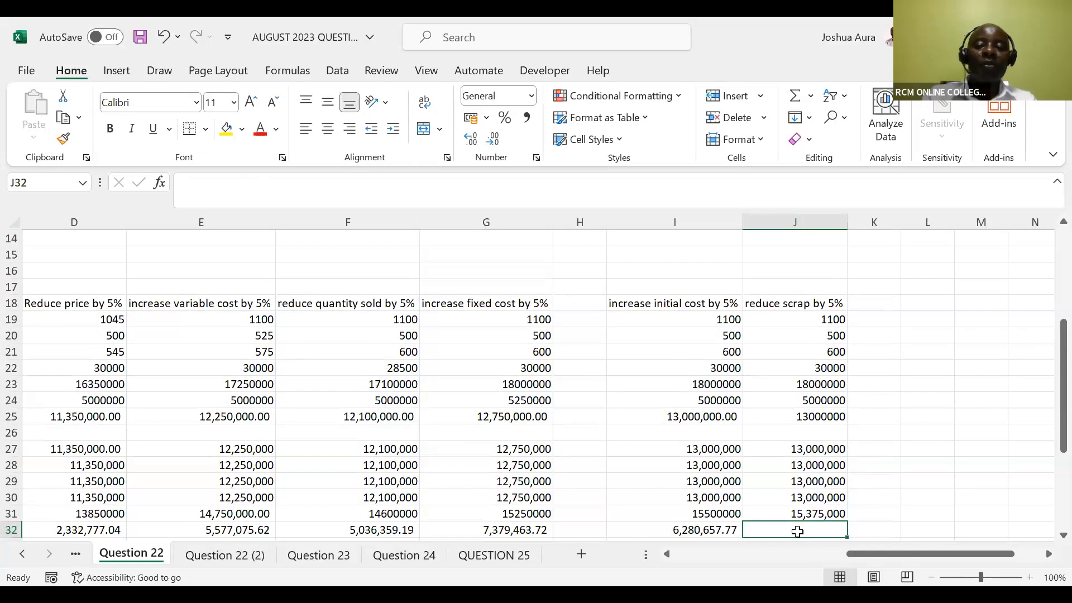
# Start an NPV formula in J32 for the reduced scrap scenario, using the 12% rate in C14
pyautogui.write('=')
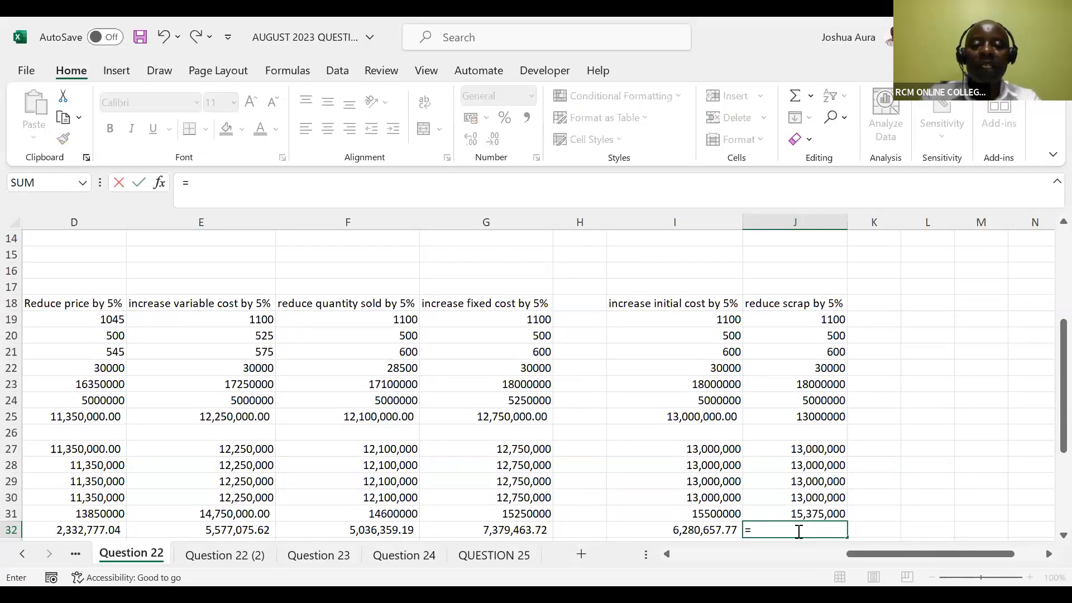
pyautogui.write('npv')
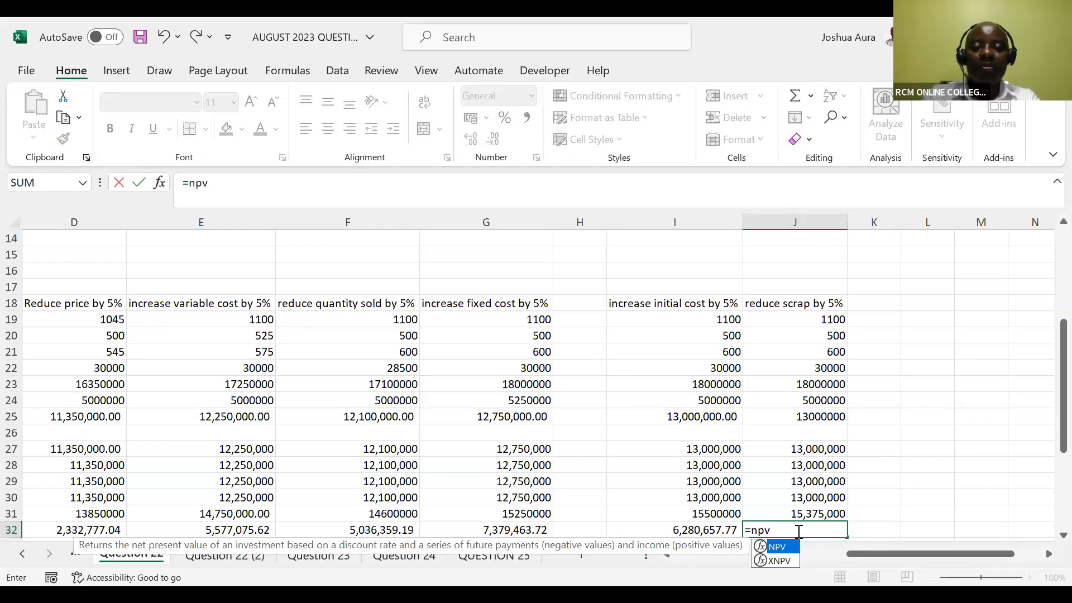
pyautogui.press('Tab')
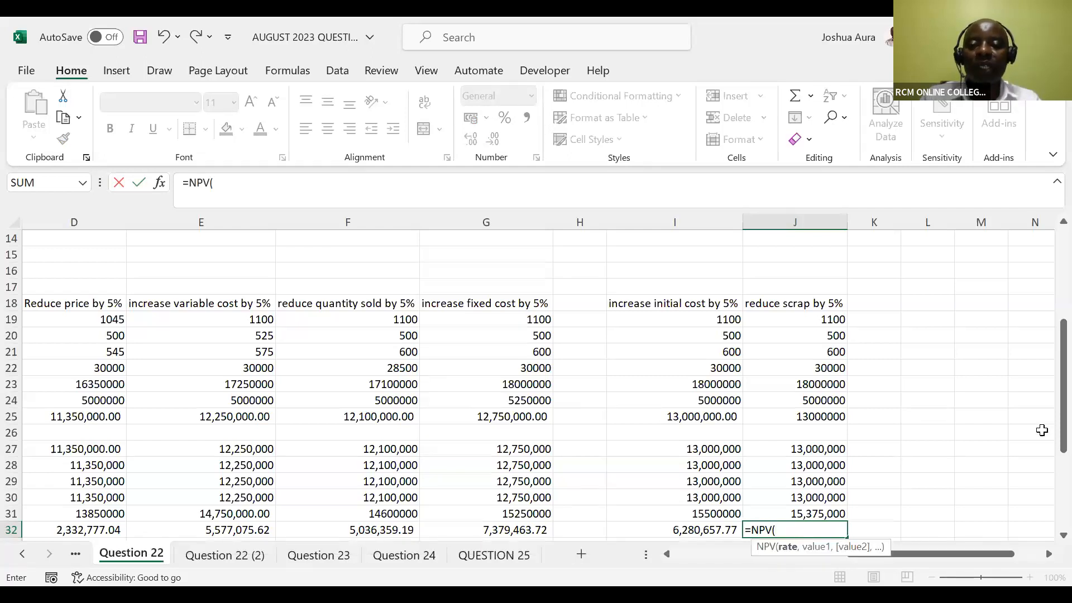
pyautogui.moveTo(1047, 435); pyautogui.dragTo(1048, 353)
pyautogui.moveTo(953, 551); pyautogui.dragTo(868, 547)
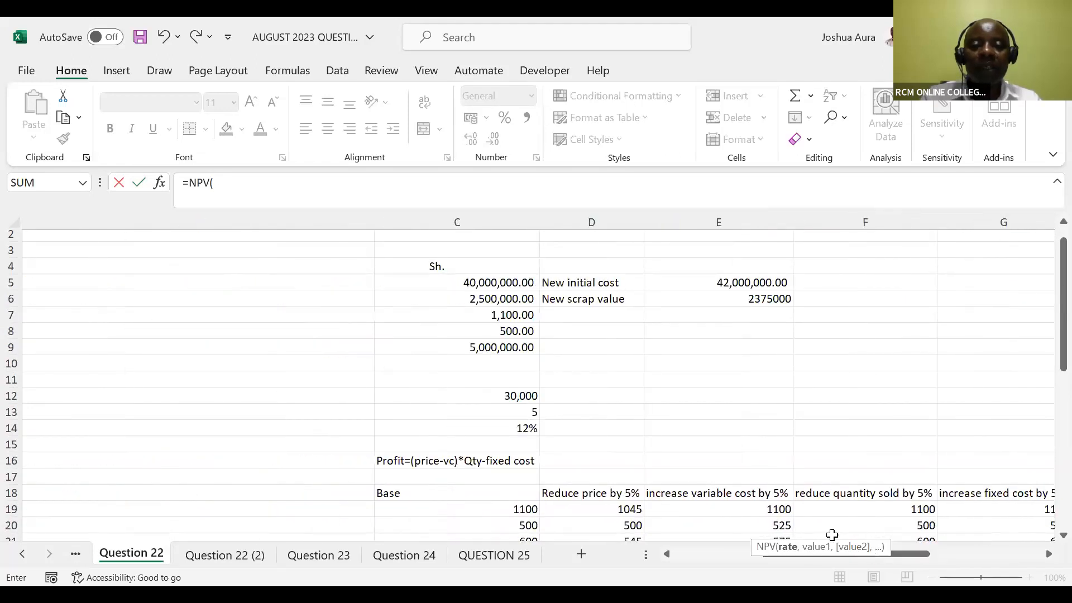
pyautogui.click(526, 429)
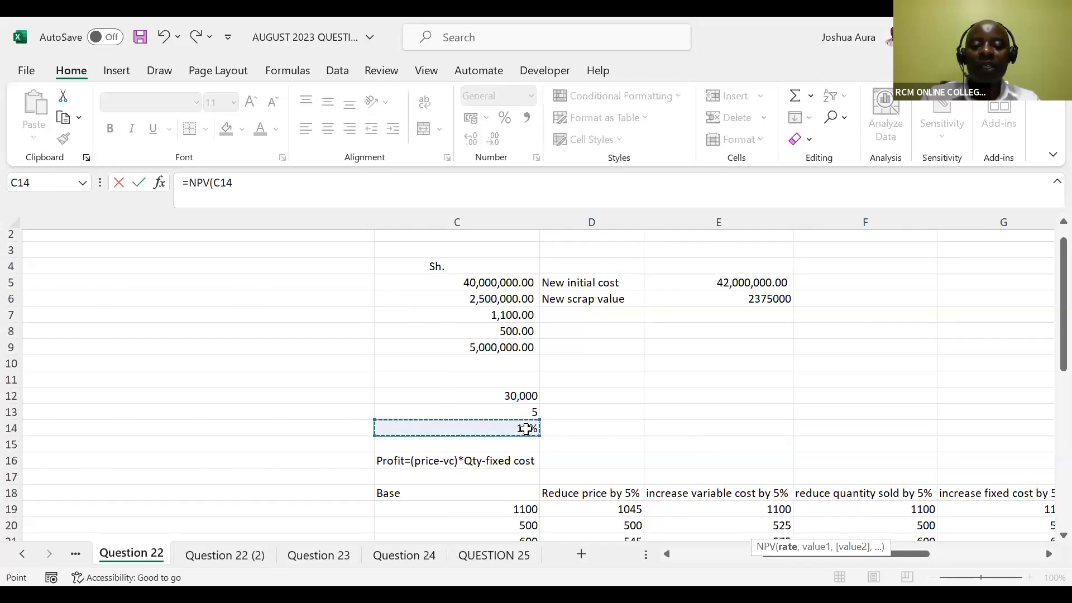
pyautogui.write(',')
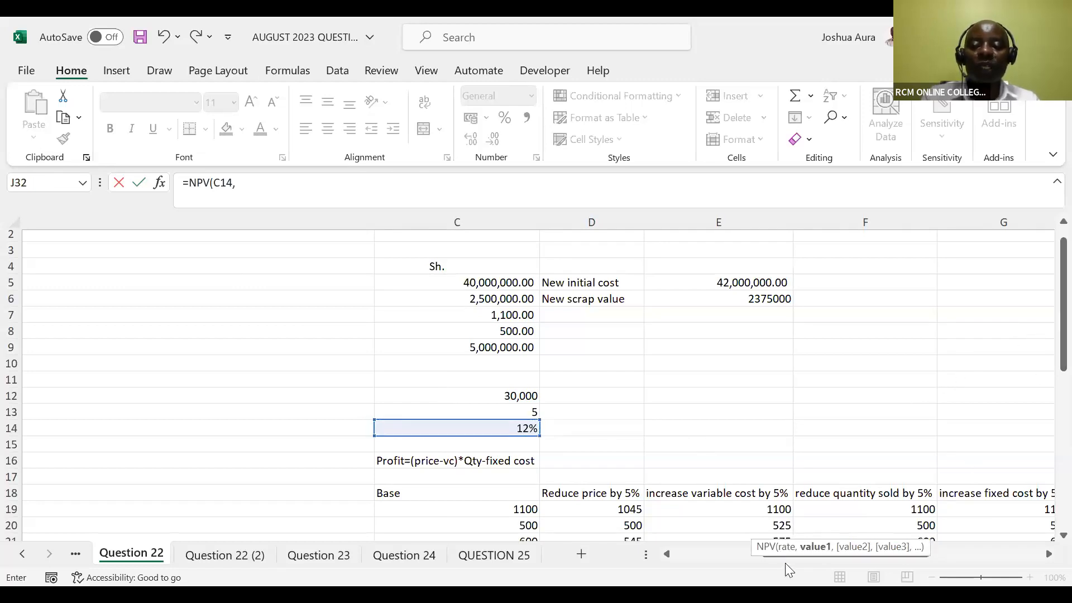
# Add the reduced scrap cash flows J27:J31 as the NPV values and close the function with a minus sign after it
pyautogui.click(1049, 556)
pyautogui.moveTo(1049, 360); pyautogui.dragTo(1049, 473)
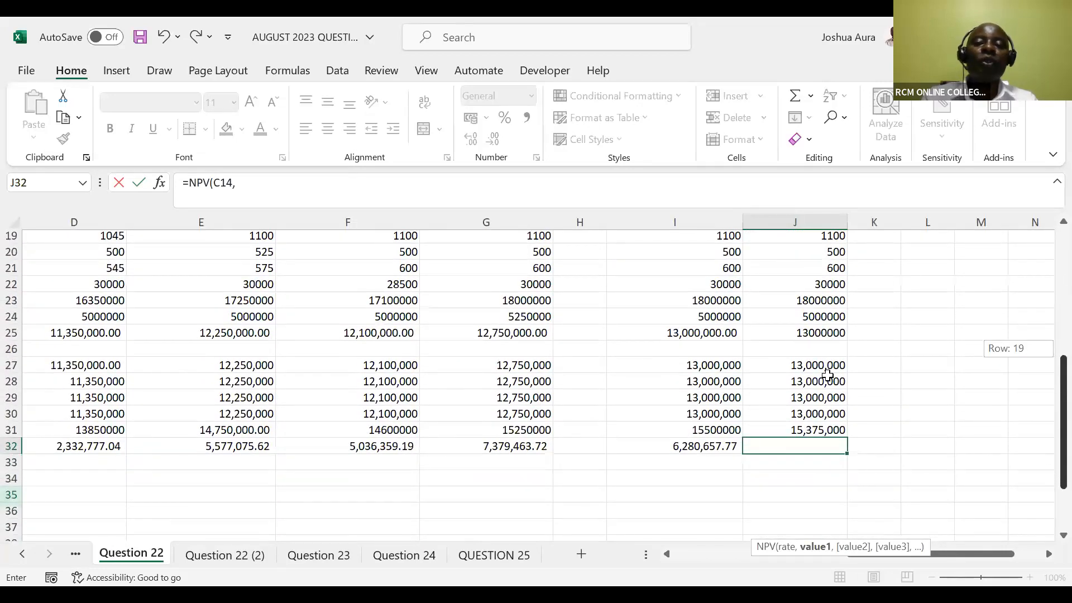
pyautogui.click(817, 366)
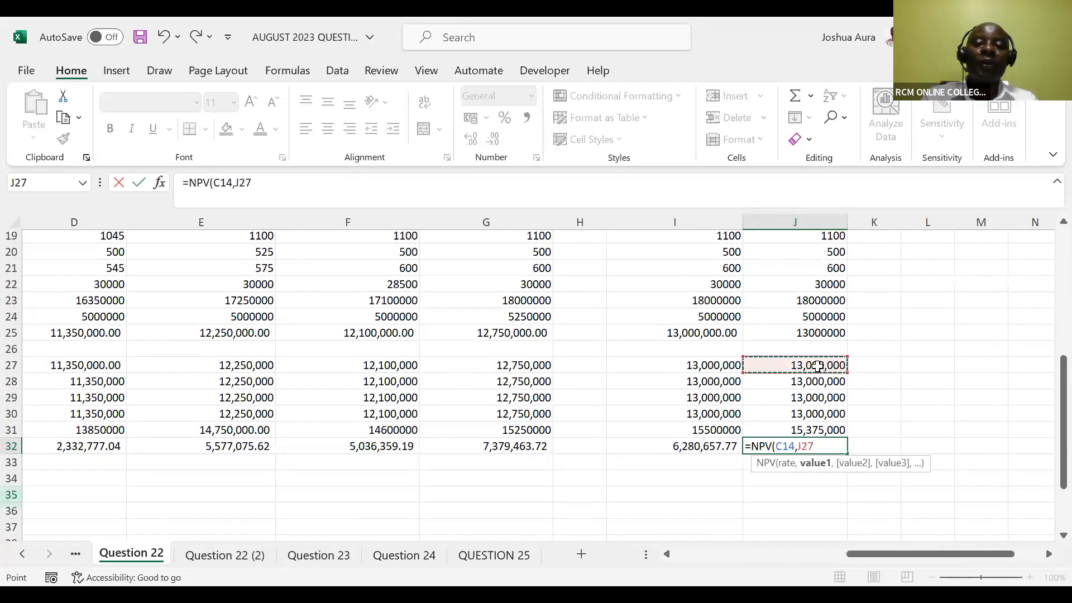
pyautogui.keyDown('shift'); pyautogui.click(817, 426); pyautogui.keyUp('shift')
pyautogui.write(')-')
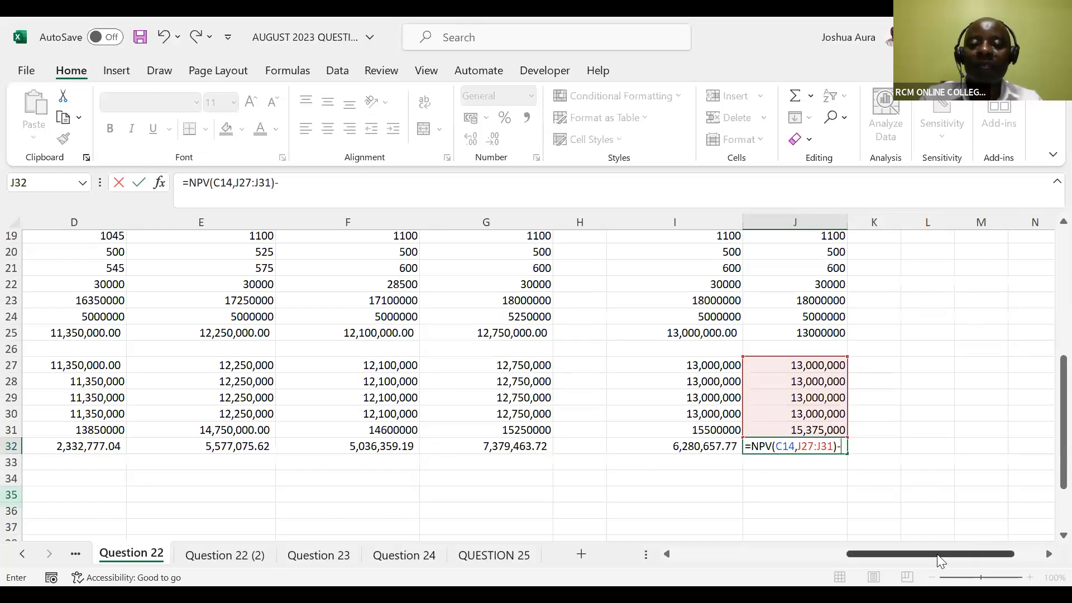
# Subtract the original initial cost in C5 to complete the J32 formula as =NPV(C14,J27:J31)-C5
pyautogui.moveTo(941, 561); pyautogui.dragTo(869, 553)
pyautogui.moveTo(1047, 453); pyautogui.dragTo(1048, 313)
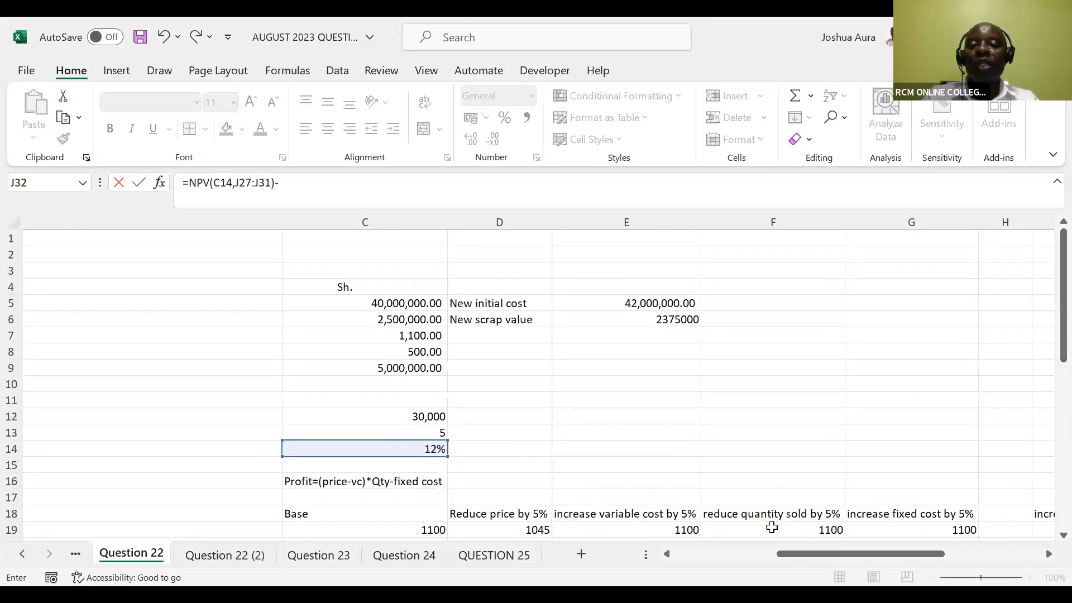
pyautogui.moveTo(785, 553); pyautogui.dragTo(741, 553)
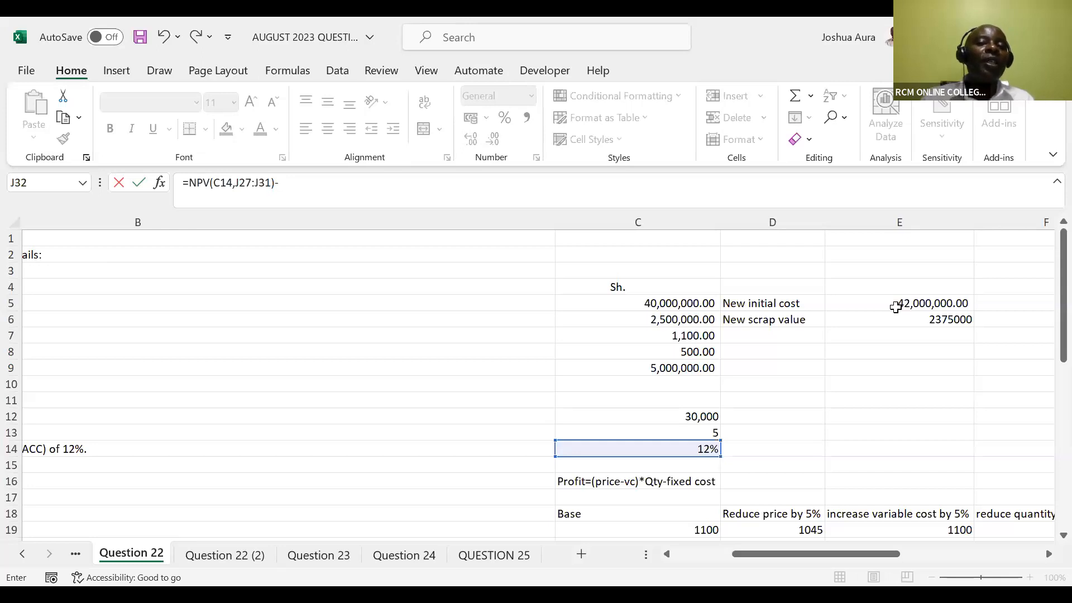
pyautogui.click(693, 302)
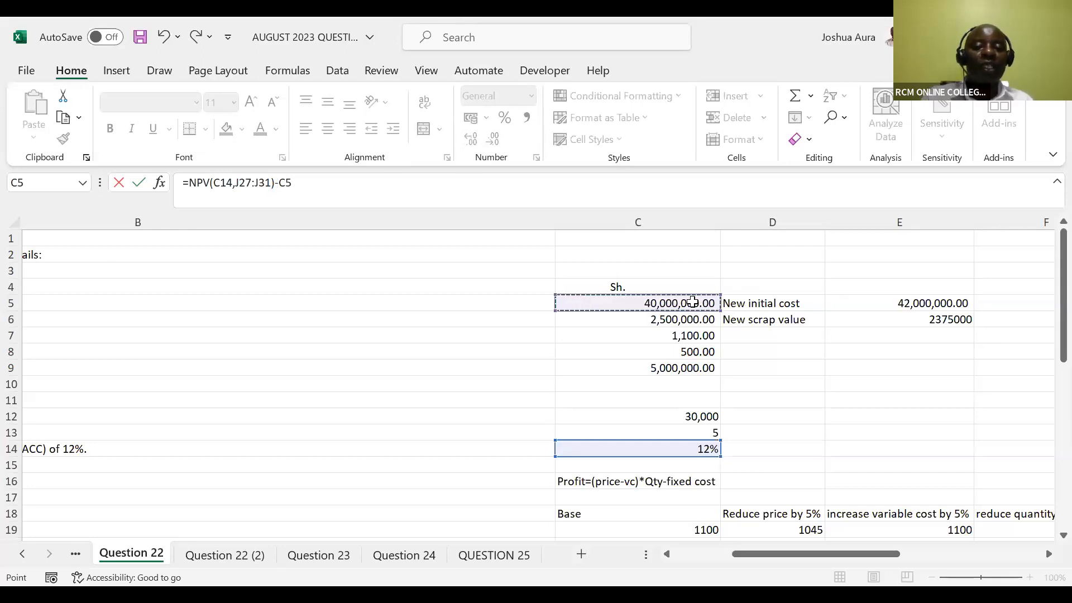
pyautogui.press('Return')
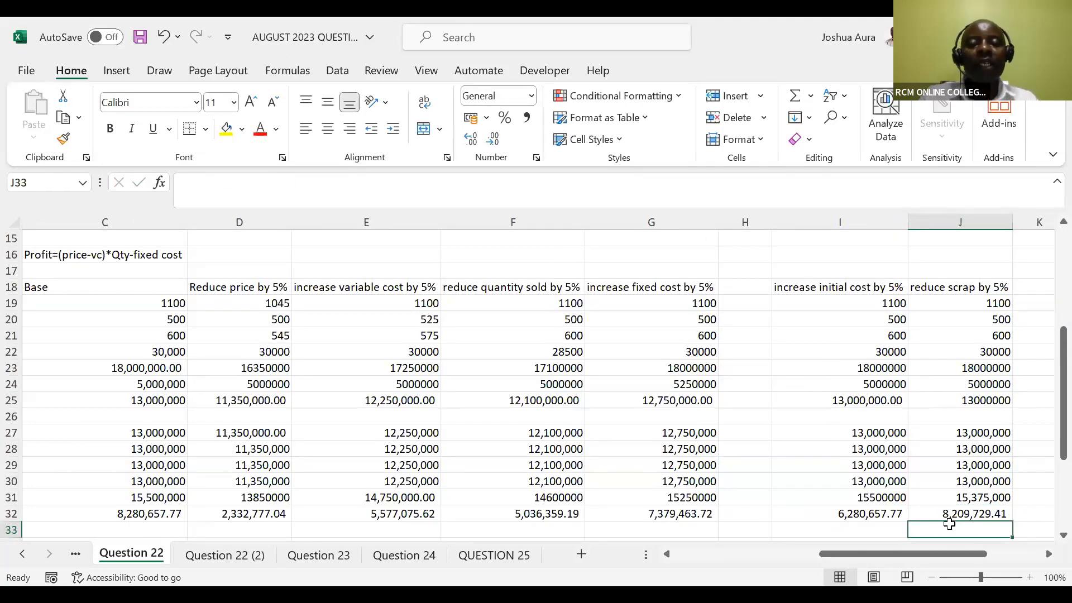
pyautogui.click(638, 87)
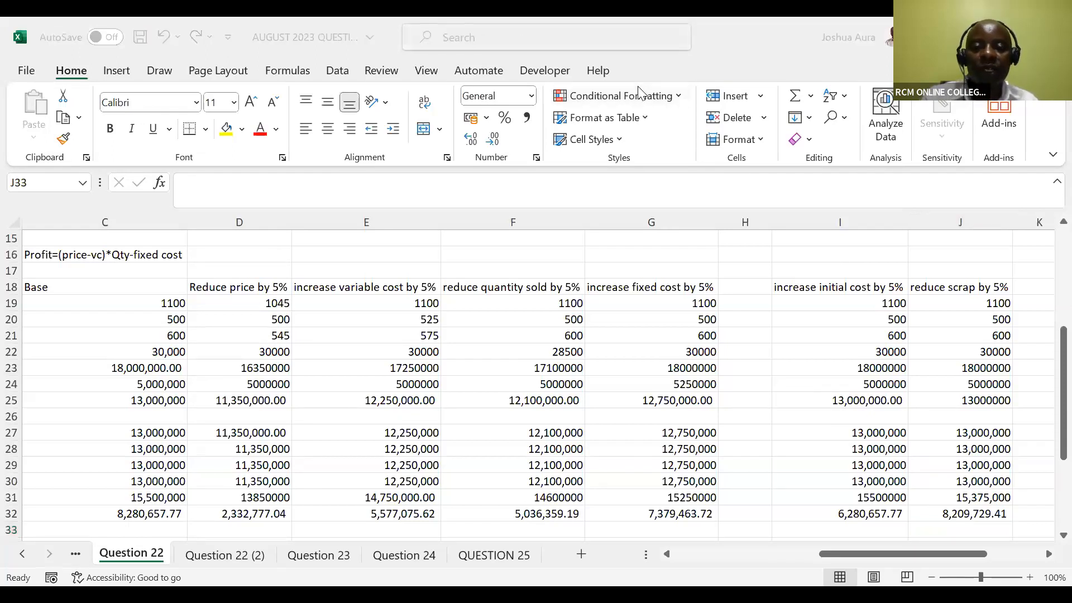
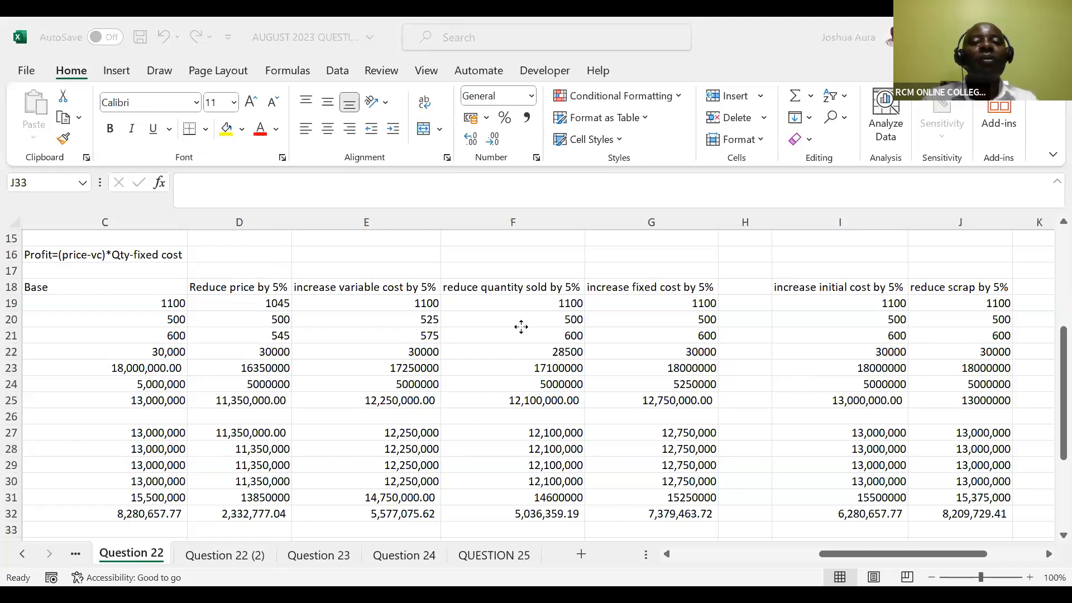
# Switch to the BDA Question 23, 24 and 25 solutions workbook and insert a 2-D clustered column chart of the scenario NPVs in A37:H38
pyautogui.hotkey('alt', 'Tab')
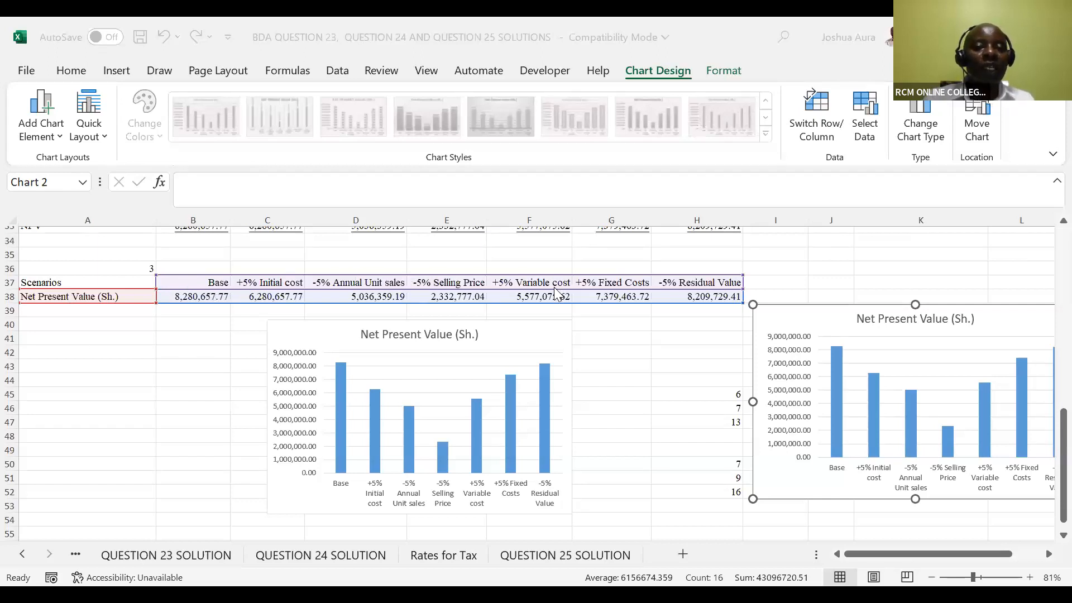
pyautogui.click(95, 358)
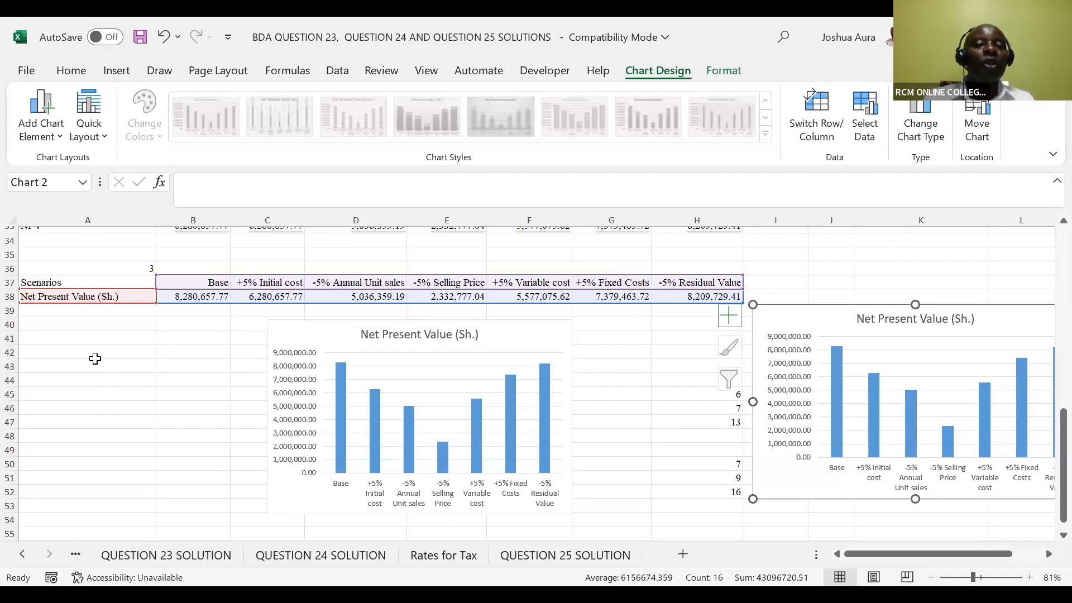
pyautogui.click(38, 282)
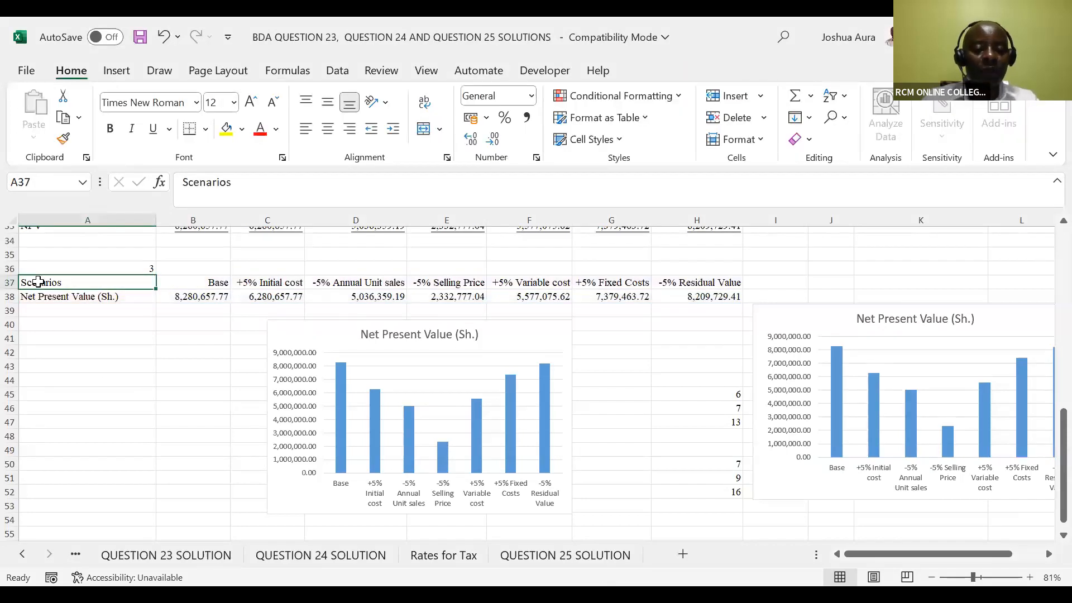
pyautogui.hotkey('ctrl', 'shift', 'Right')
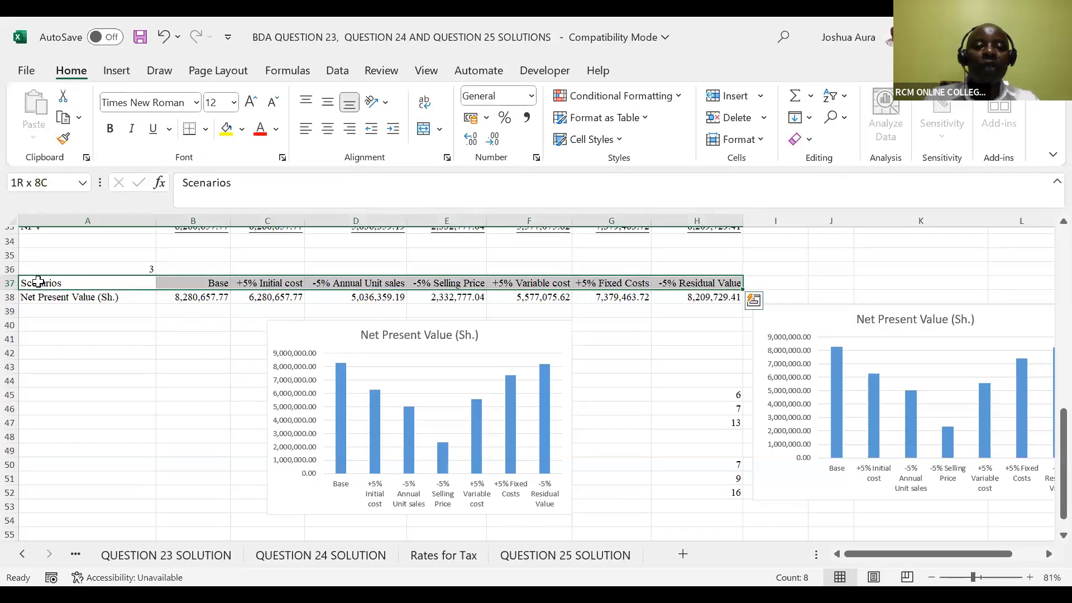
pyautogui.hotkey('shift', 'Down')
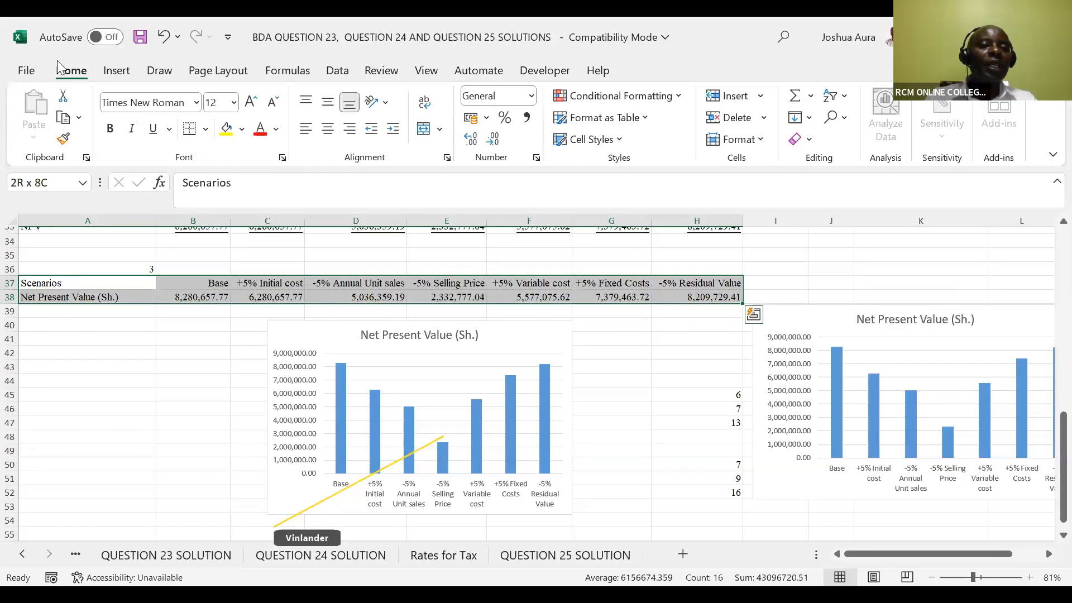
pyautogui.click(116, 72)
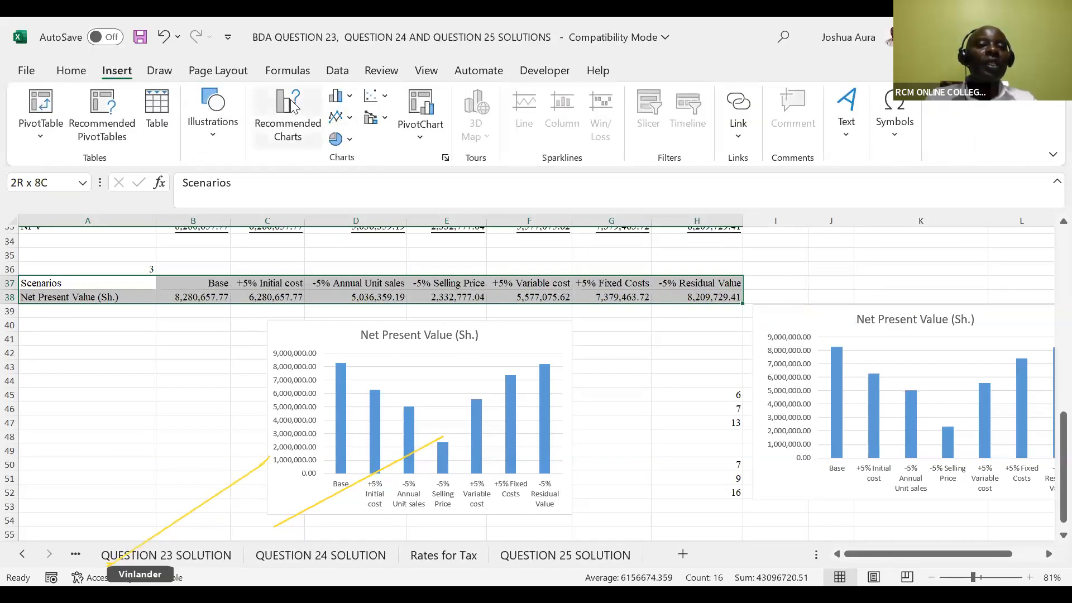
pyautogui.click(339, 95)
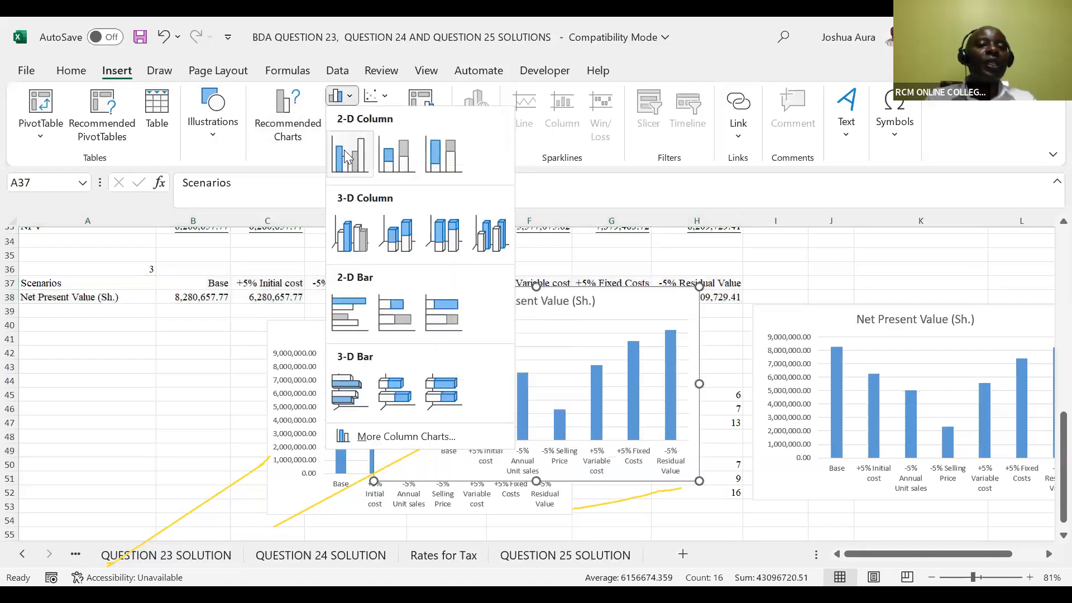
pyautogui.click(344, 150)
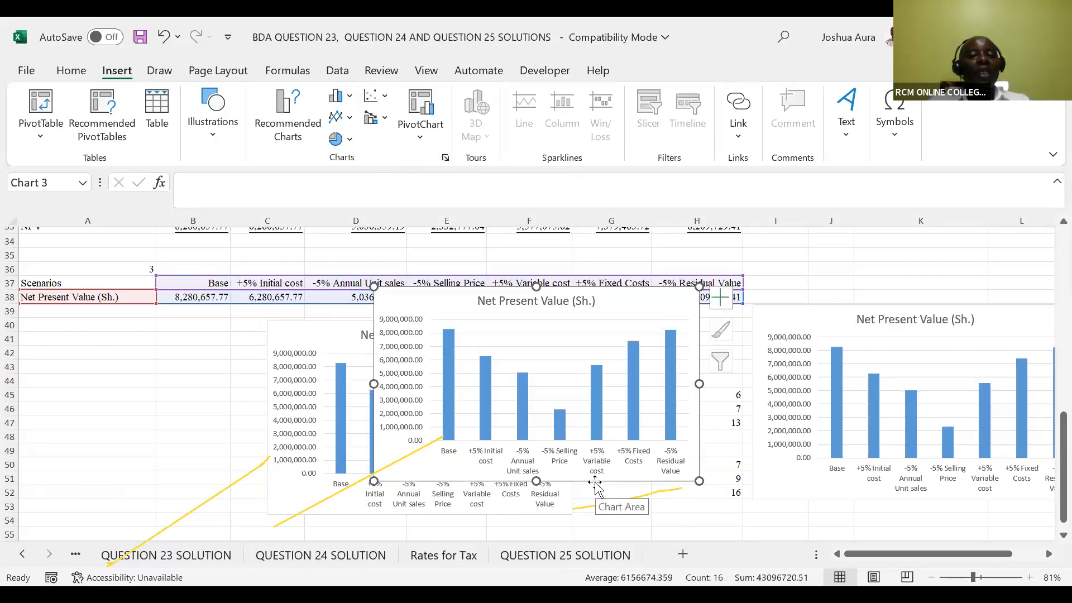
# Move the new Net Present Value chart away from the scenario table to the empty cells in rows 56 to 70, below the existing charts
pyautogui.moveTo(594, 482); pyautogui.dragTo(604, 534)
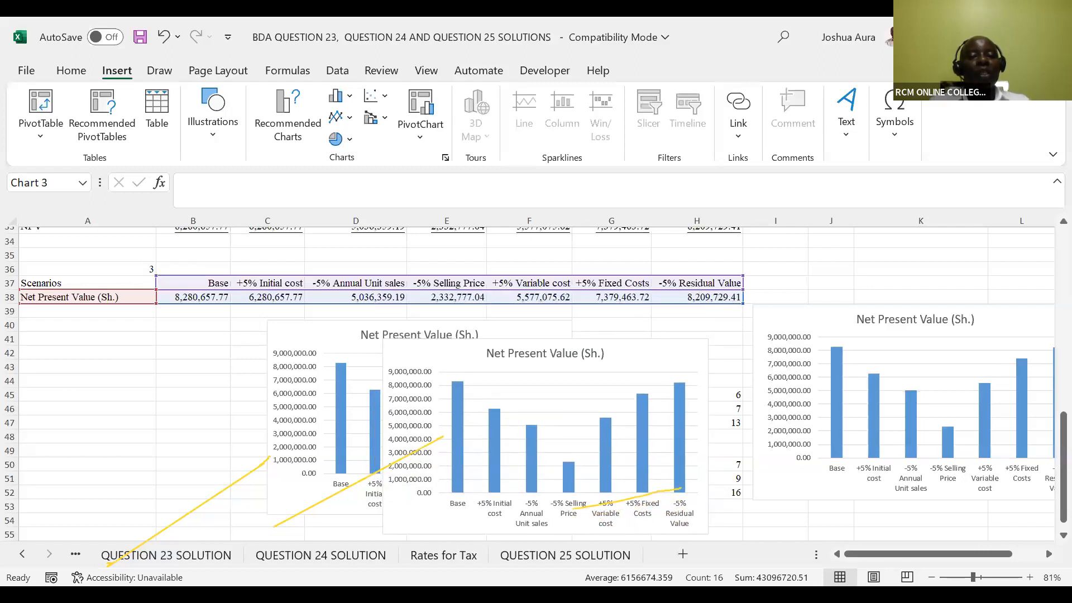
pyautogui.hotkey('ctrl', 'z')
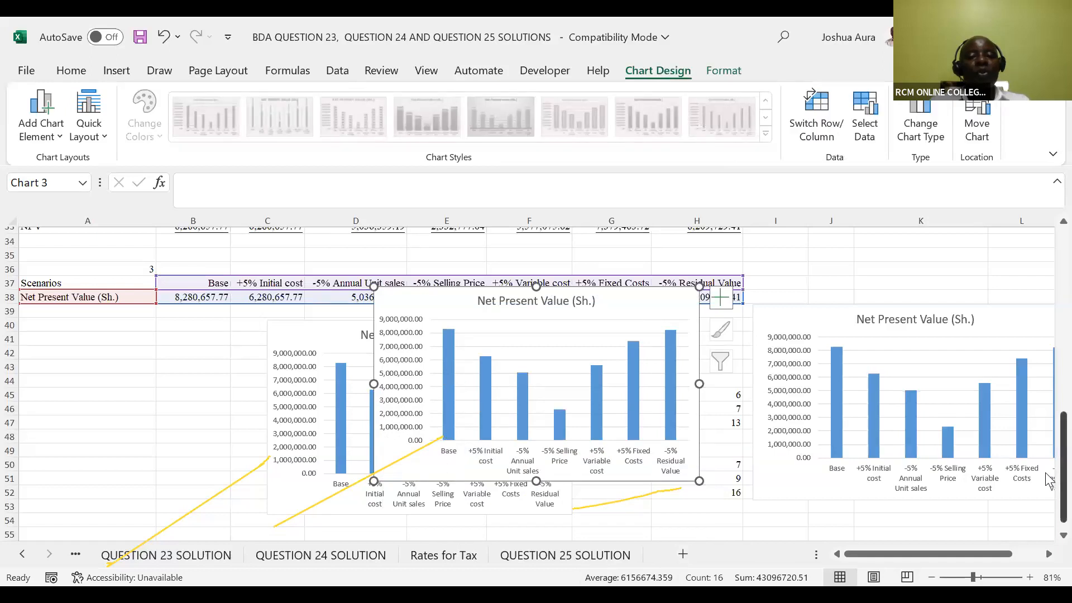
pyautogui.scroll(5, 1044, 424)
pyautogui.scroll(-6, 1039, 386)
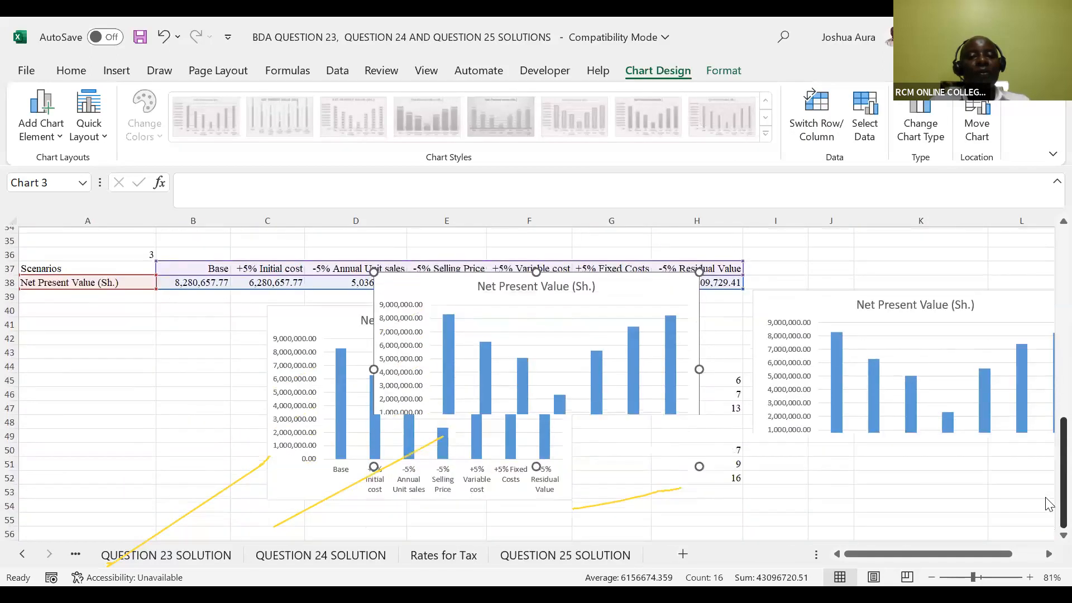
pyautogui.scroll(1, 1049, 502)
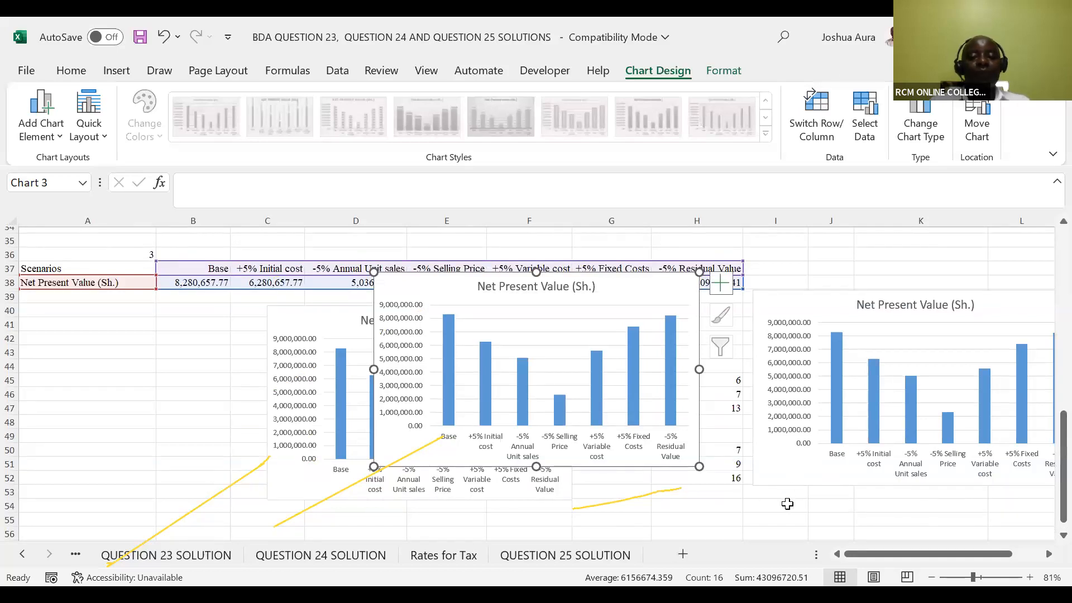
pyautogui.click(787, 504)
pyautogui.press('Down')
pyautogui.press('Down')
pyautogui.press('Down')
pyautogui.press('Down')
pyautogui.press('Down')
pyautogui.press('Down')
pyautogui.press('Down')
pyautogui.press('Down')
pyautogui.press('Down')
pyautogui.press('Down')
pyautogui.press('Down')
pyautogui.press('Down')
pyautogui.press('Down')
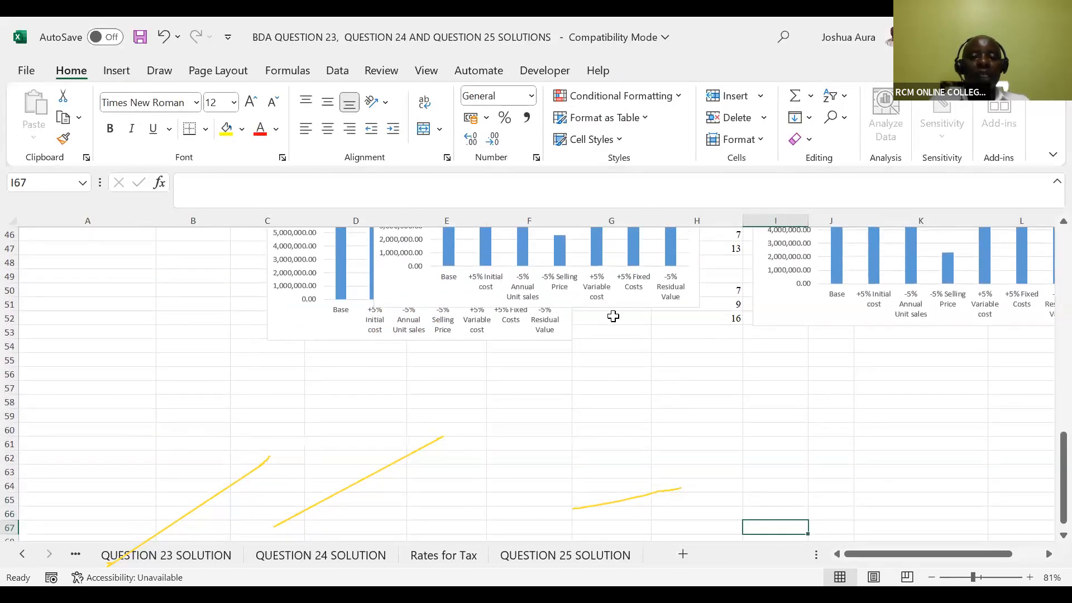
pyautogui.click(583, 309)
pyautogui.moveTo(595, 355); pyautogui.dragTo(859, 505)
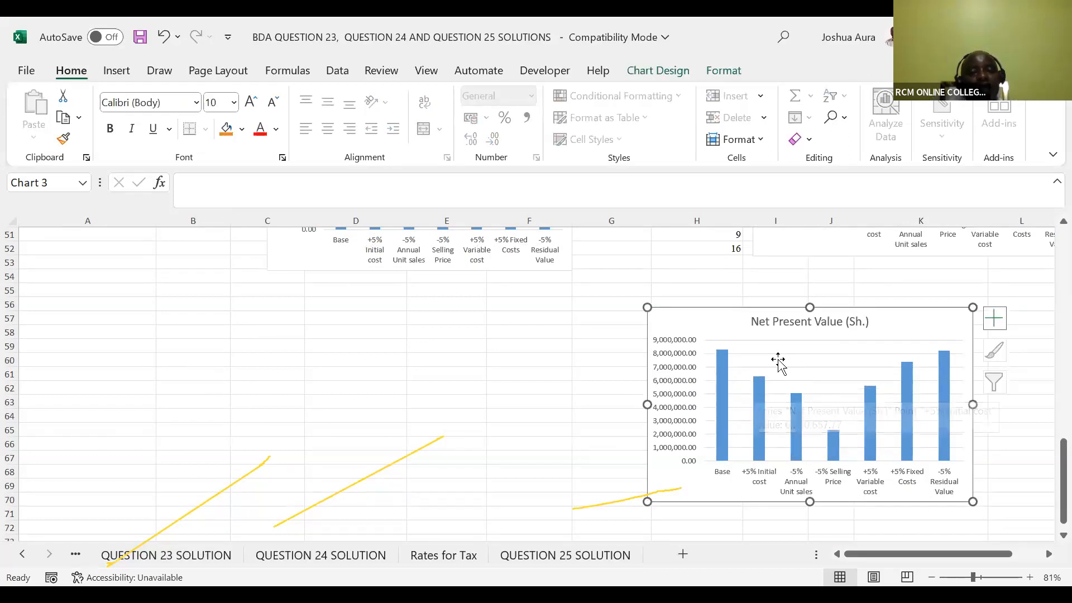
pyautogui.click(611, 126)
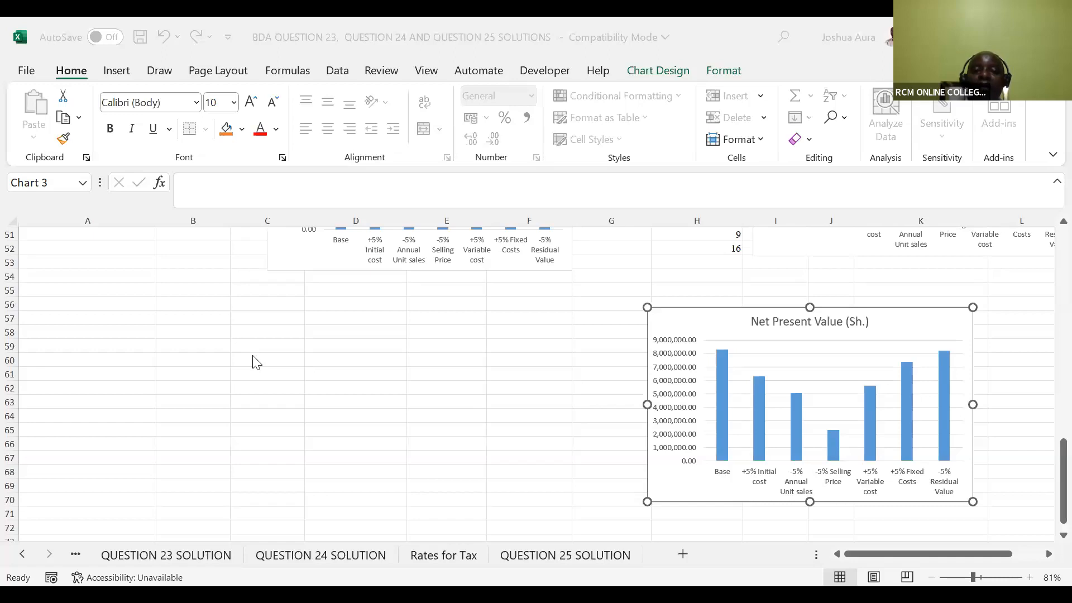
# Insert another 2-D clustered column chart from the scenario table A37:H38 and place it directly beneath the table, starting at column A, row 40
pyautogui.press('Up')
pyautogui.press('Up')
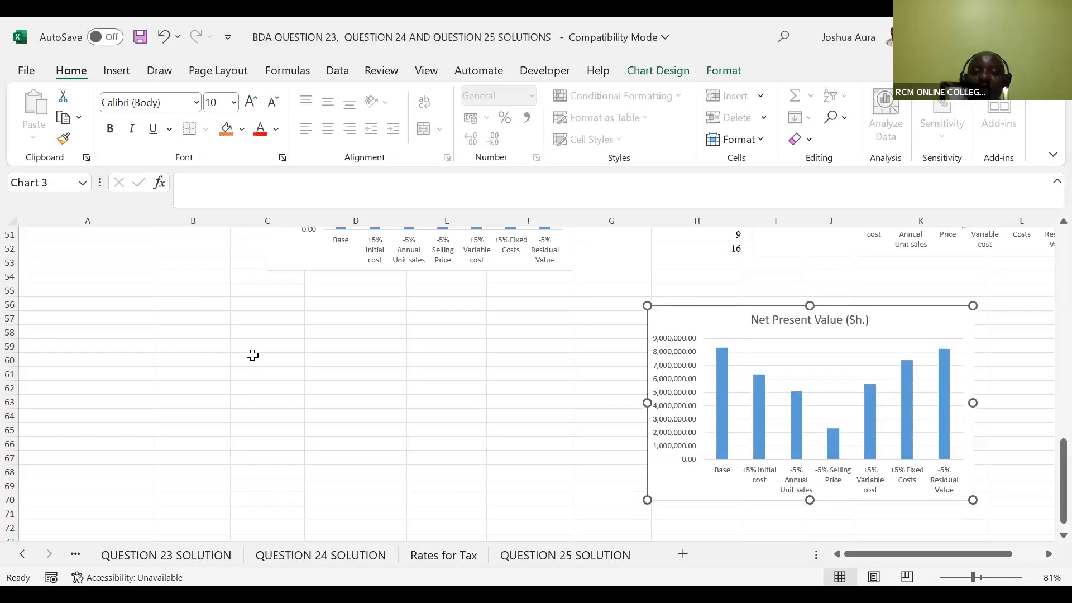
pyautogui.press('Up')
pyautogui.doubleClick(253, 356)
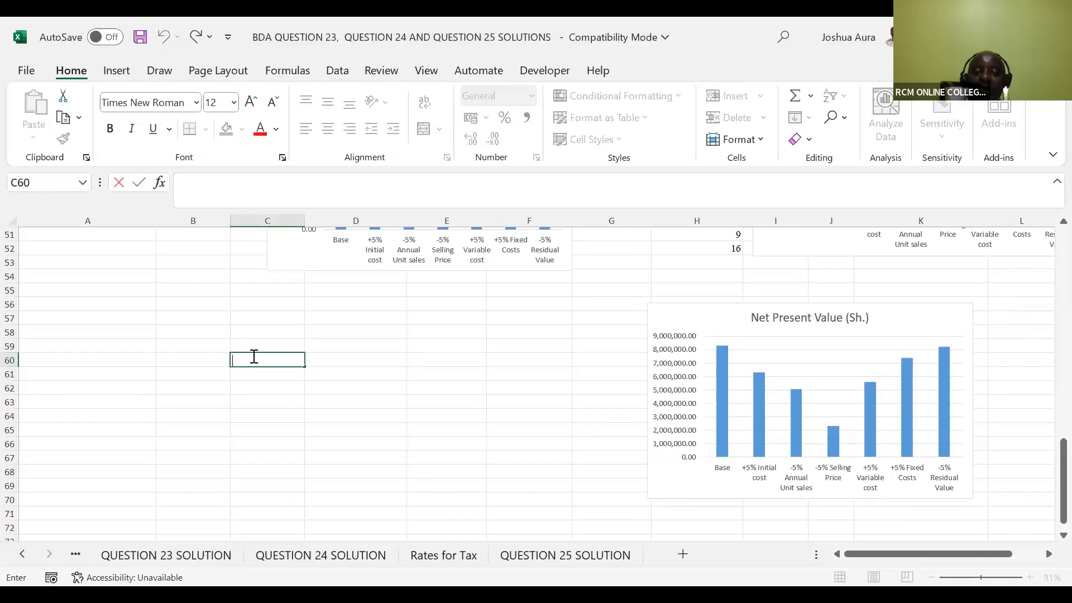
pyautogui.press('Up')
pyautogui.press('Up')
pyautogui.press('Up')
pyautogui.press('Up')
pyautogui.press('Up')
pyautogui.press('Up')
pyautogui.press('Up')
pyautogui.press('Up')
pyautogui.press('Up')
pyautogui.press('Up')
pyautogui.press('Up')
pyautogui.press('Up')
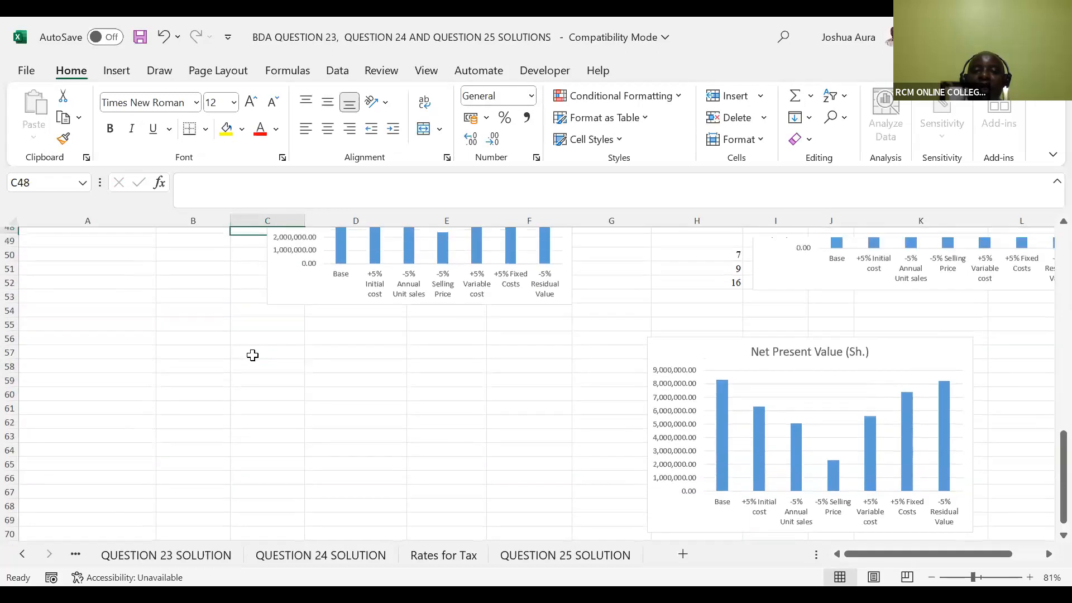
pyautogui.press('Up')
pyautogui.press('Up')
pyautogui.press('Up')
pyautogui.press('Up')
pyautogui.press('Up')
pyautogui.press('Up')
pyautogui.press('Up')
pyautogui.press('Up')
pyautogui.press('Up')
pyautogui.press('Up')
pyautogui.press('Up')
pyautogui.press('Up')
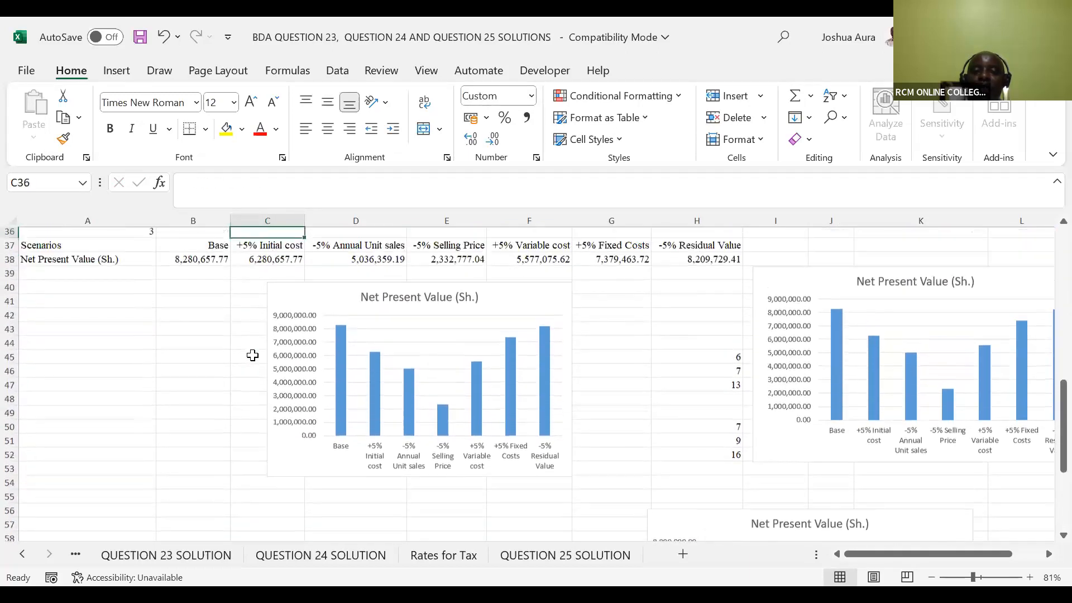
pyautogui.press('Up')
pyautogui.press('Up')
pyautogui.press('Up')
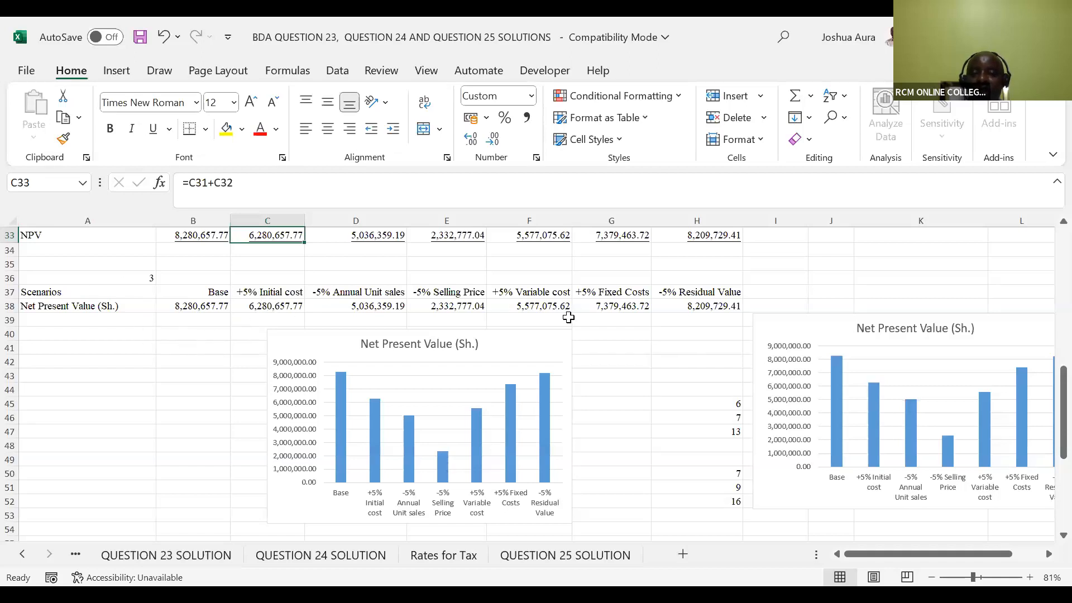
pyautogui.click(44, 293)
pyautogui.moveTo(183, 297); pyautogui.dragTo(690, 302)
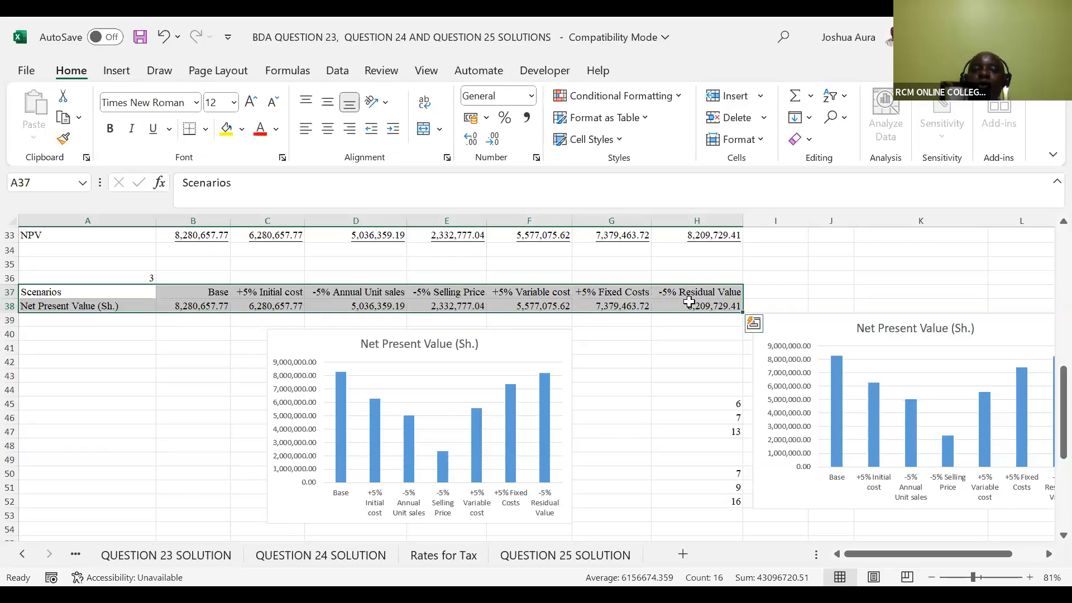
pyautogui.click(119, 72)
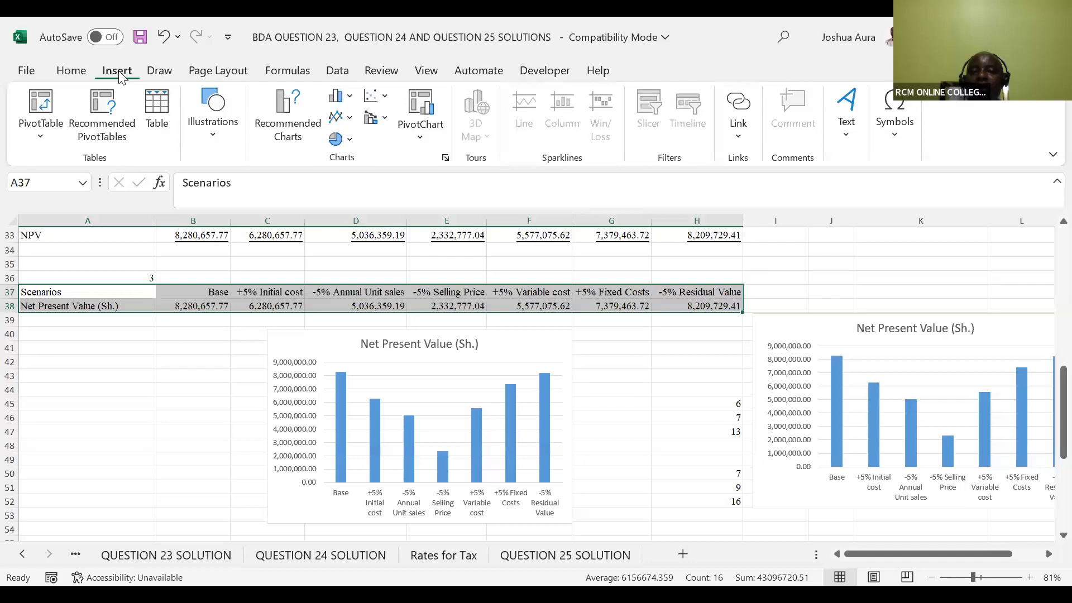
pyautogui.click(340, 101)
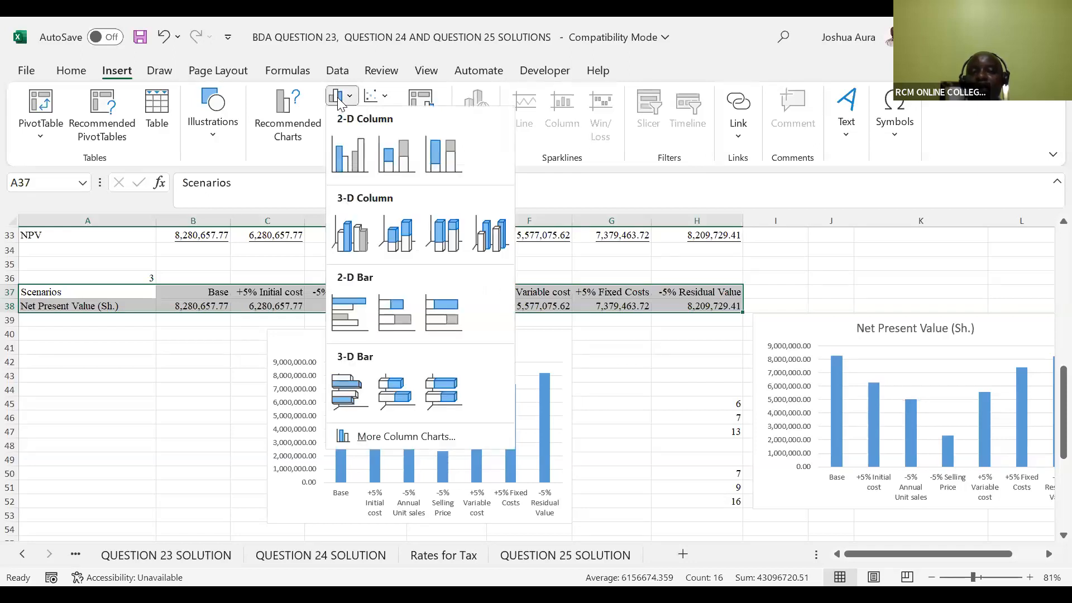
pyautogui.click(350, 150)
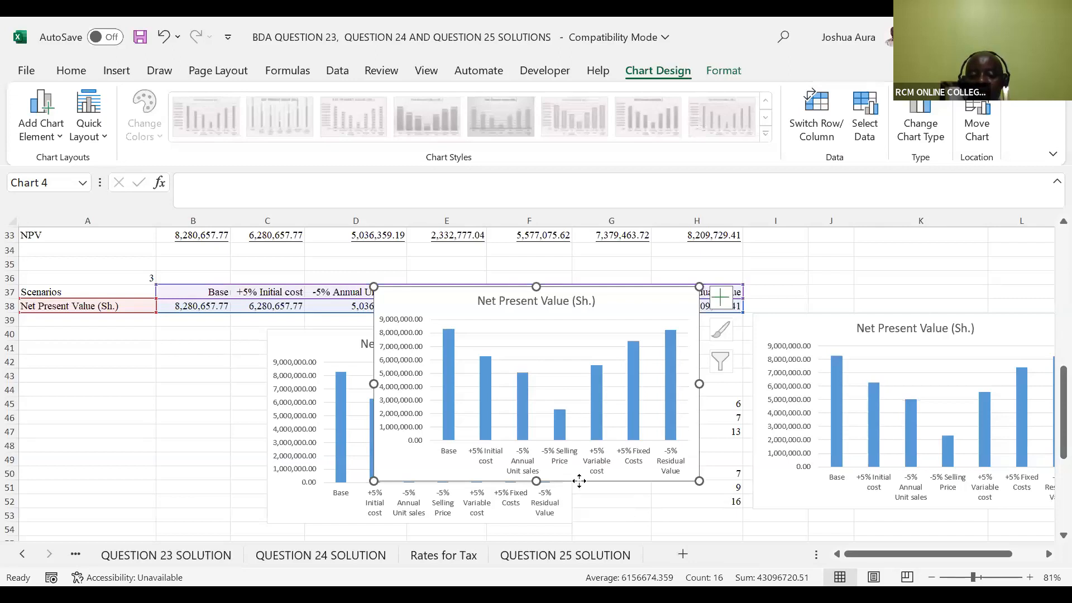
pyautogui.moveTo(579, 487); pyautogui.dragTo(591, 545)
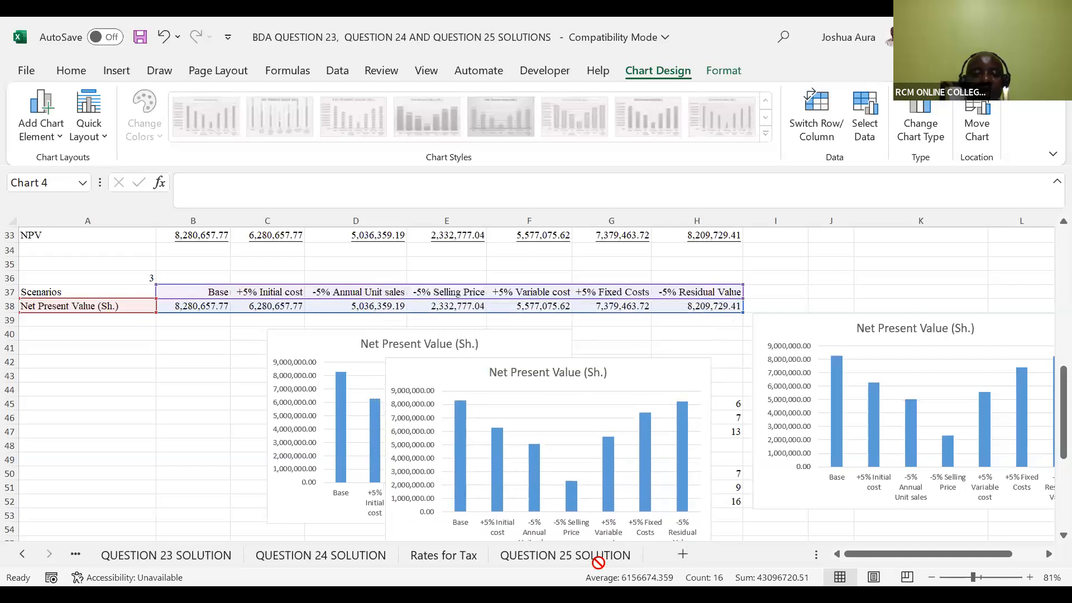
pyautogui.moveTo(495, 537); pyautogui.dragTo(128, 510)
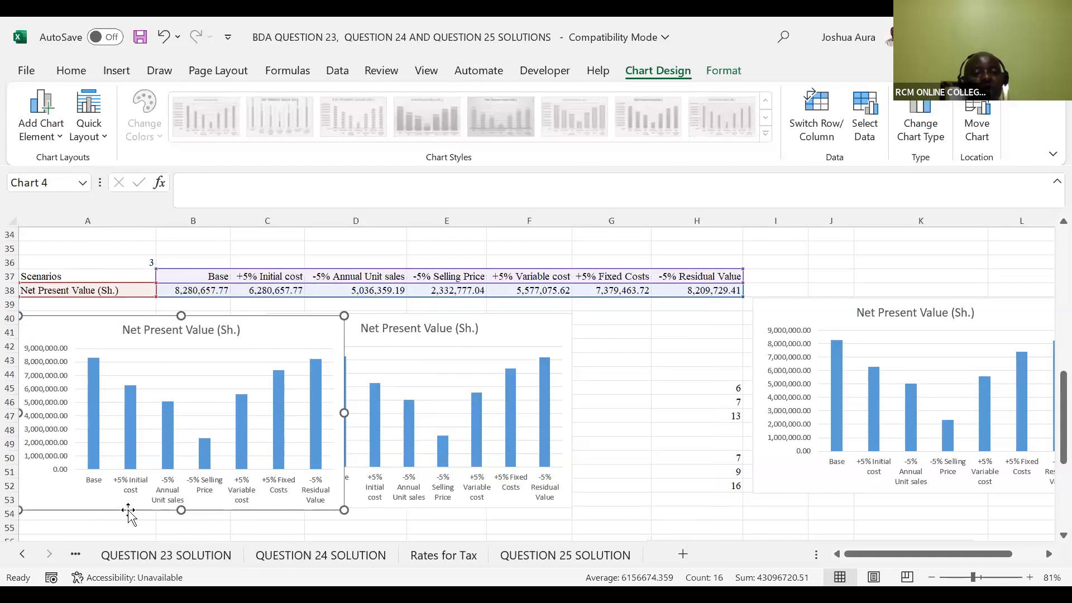